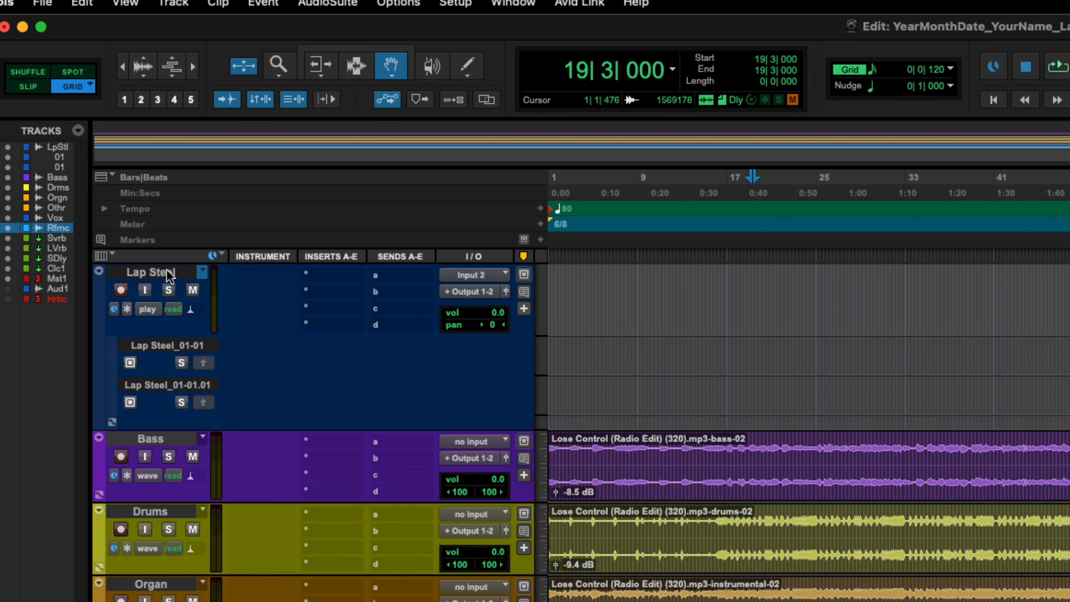
- Hide the tracks from Lap Steel through the reference track and switch to the Mix window
left_click(168, 273, "shift")
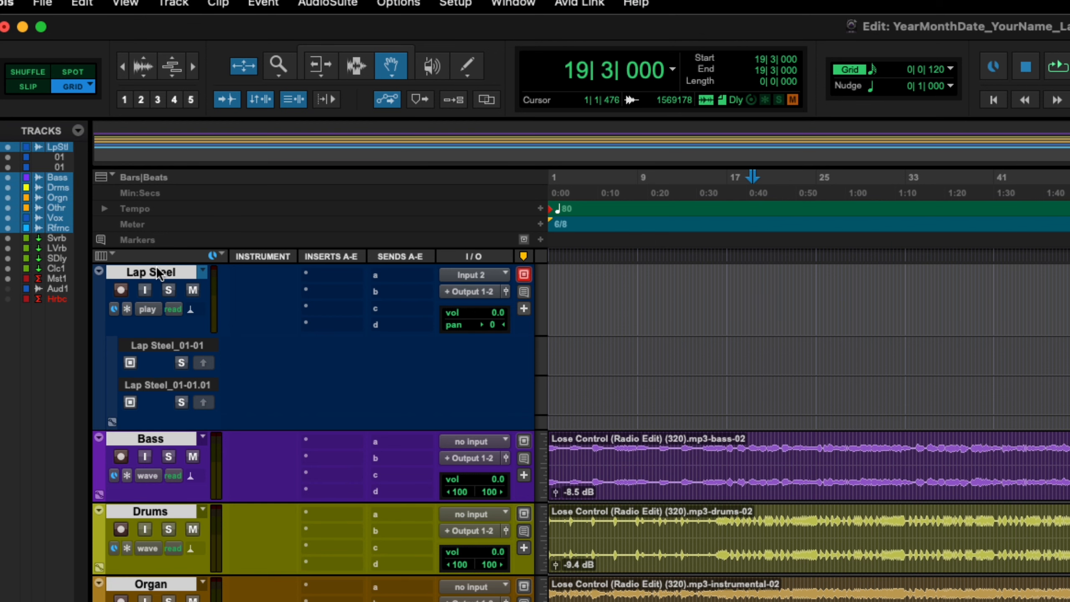
right_click(159, 272)
left_click(200, 278)
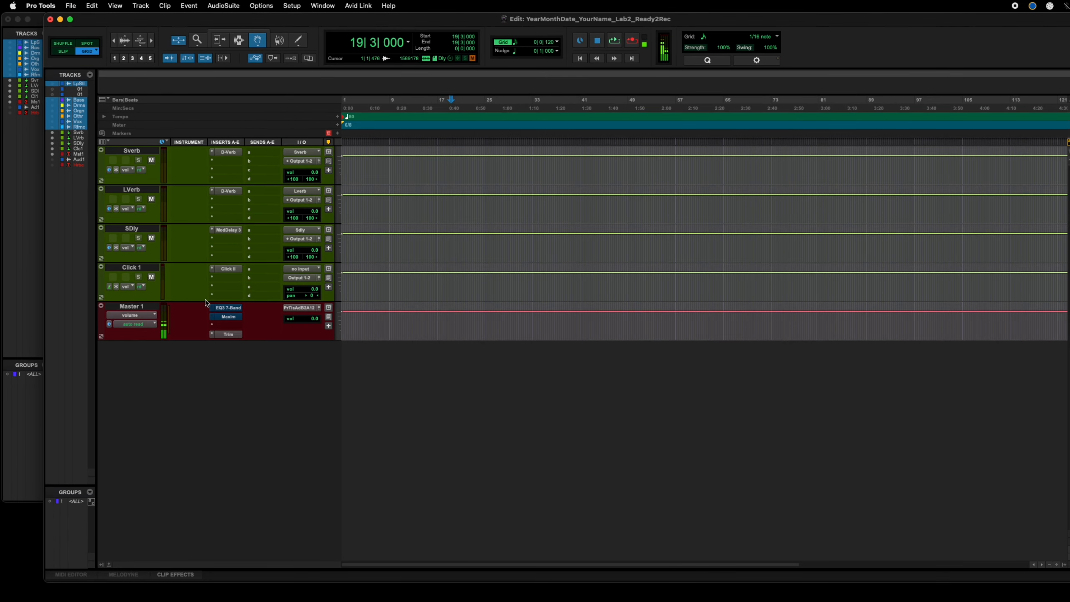
key("super+equal")
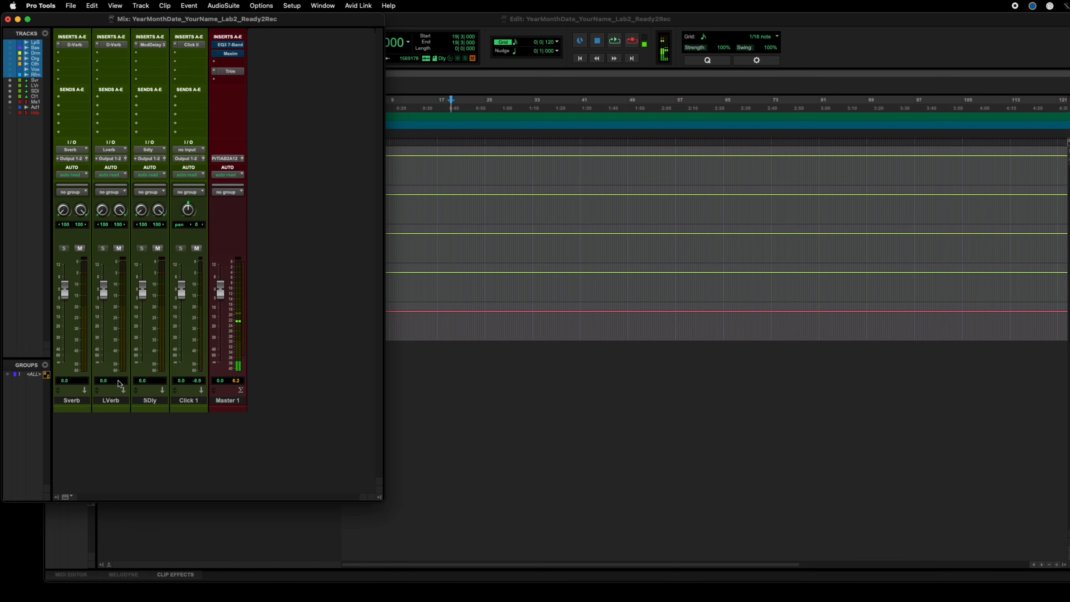
key("super+shift+n")
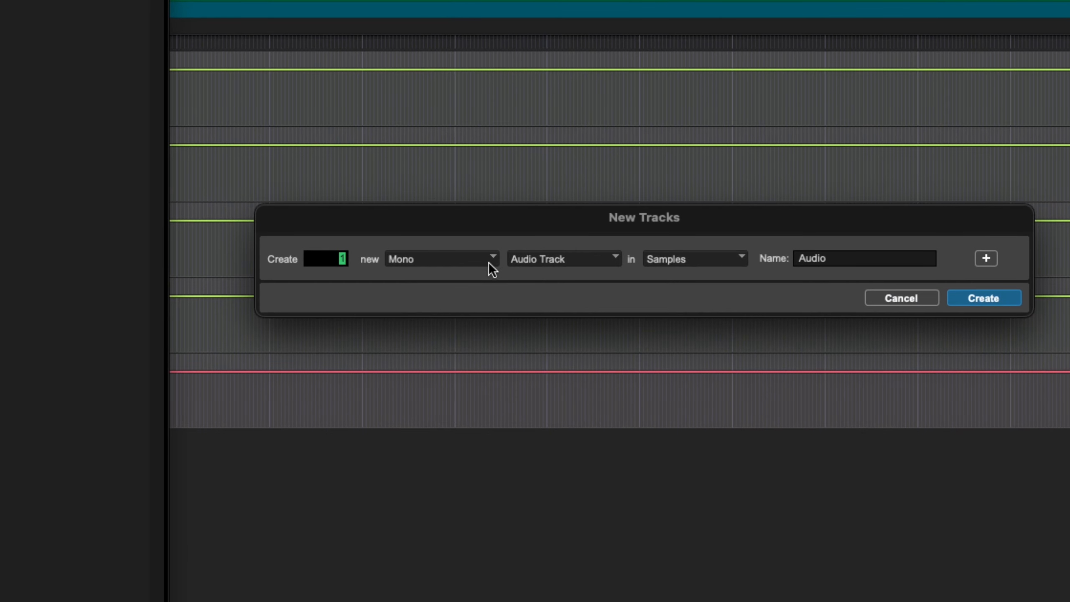
left_click(534, 255)
left_click(472, 282)
left_click(590, 260)
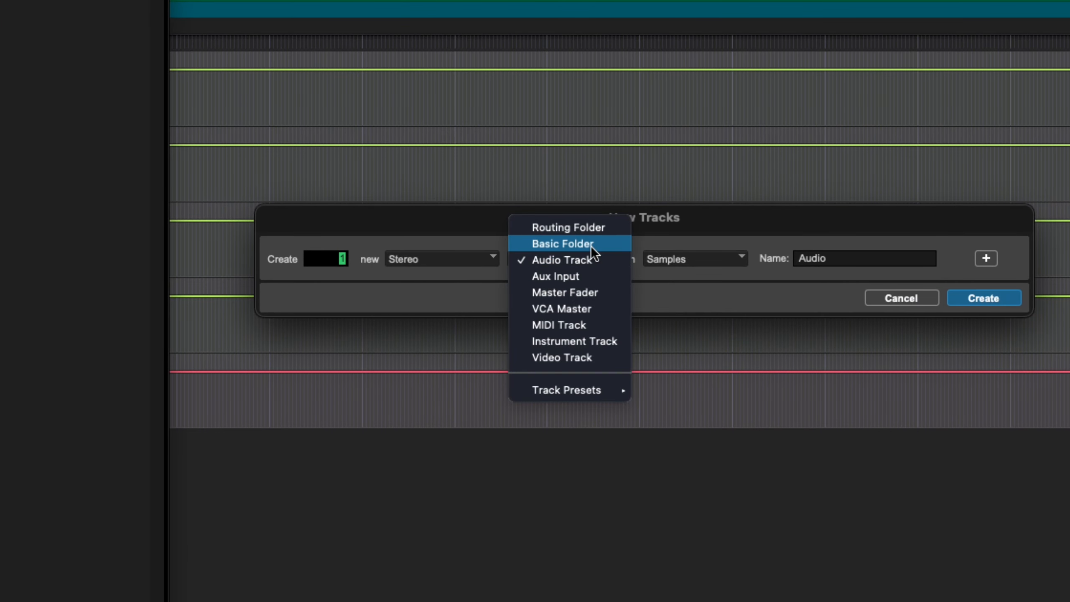
left_click(594, 291)
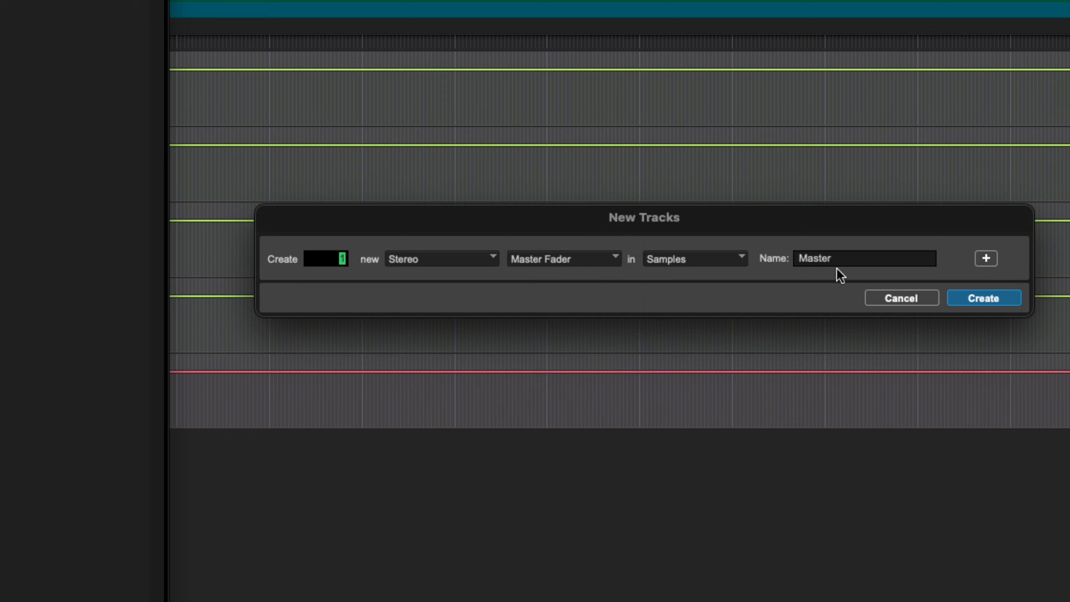
left_click(985, 259)
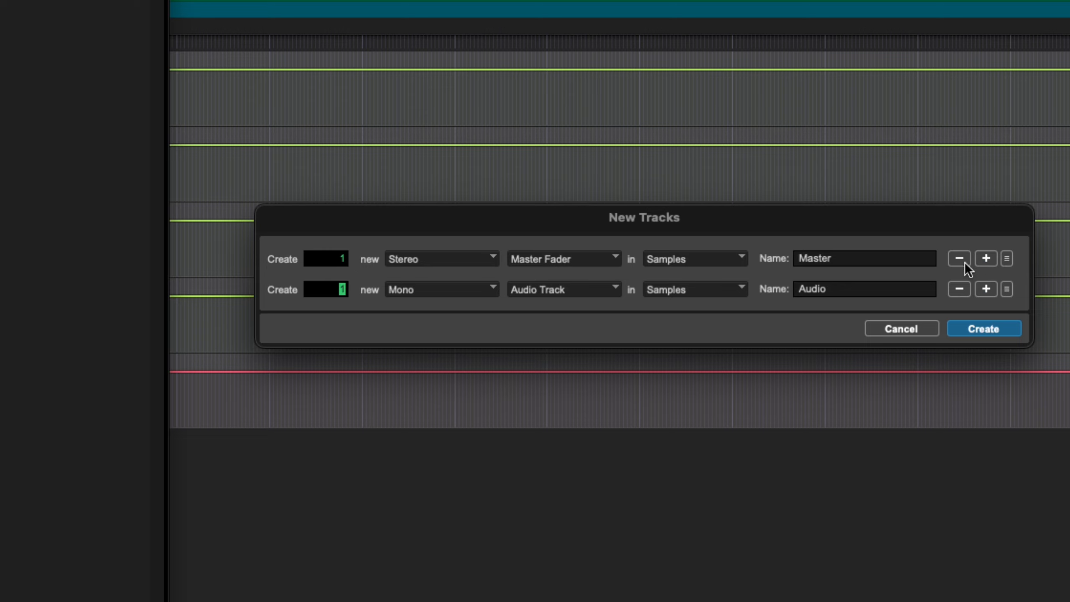
left_click(441, 290)
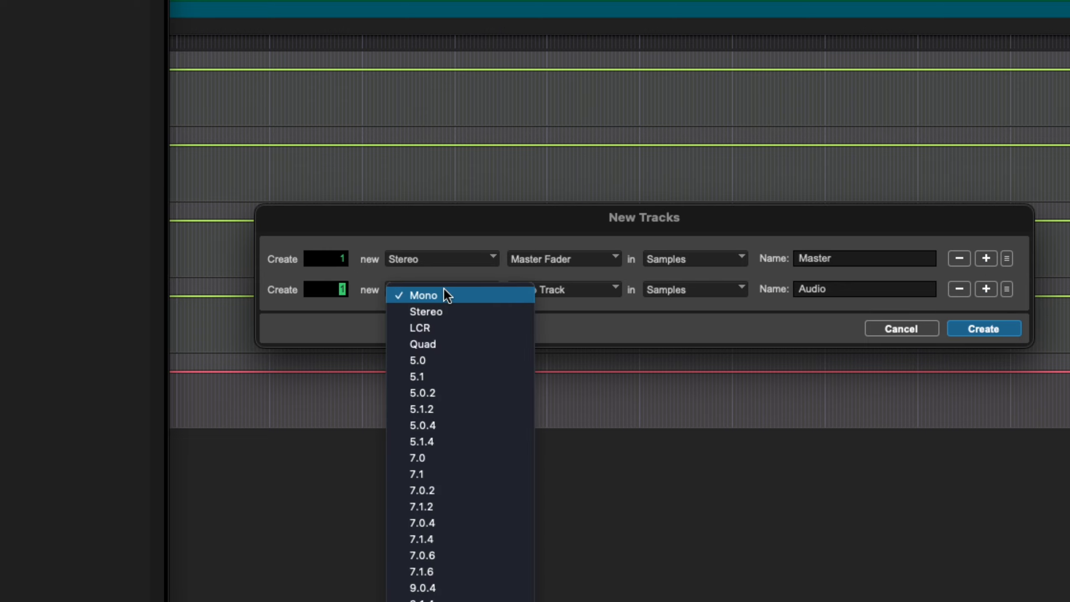
left_click(437, 310)
left_click(597, 291)
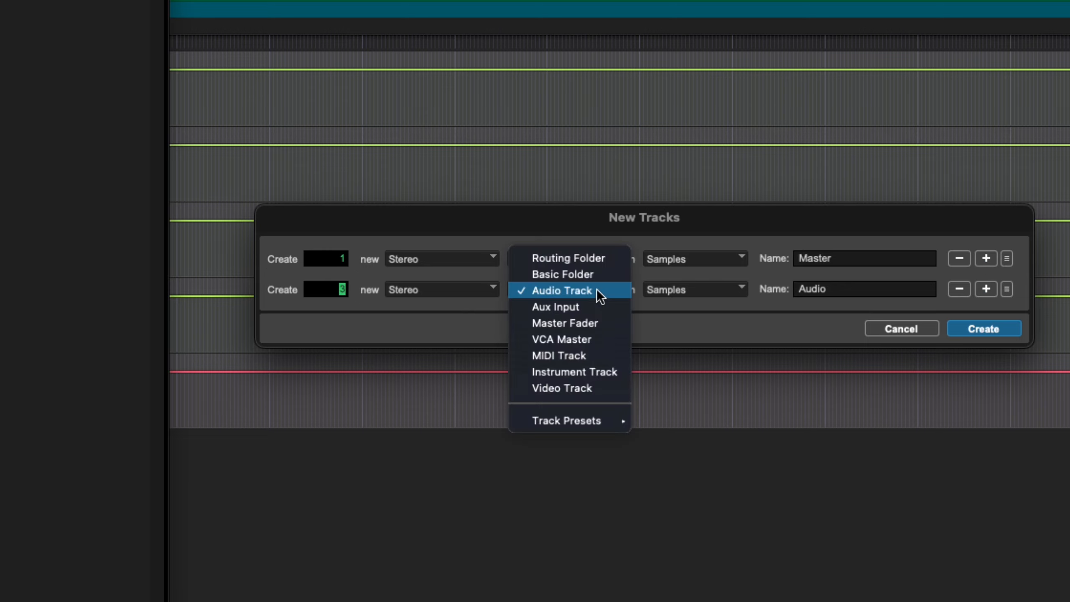
left_click(593, 304)
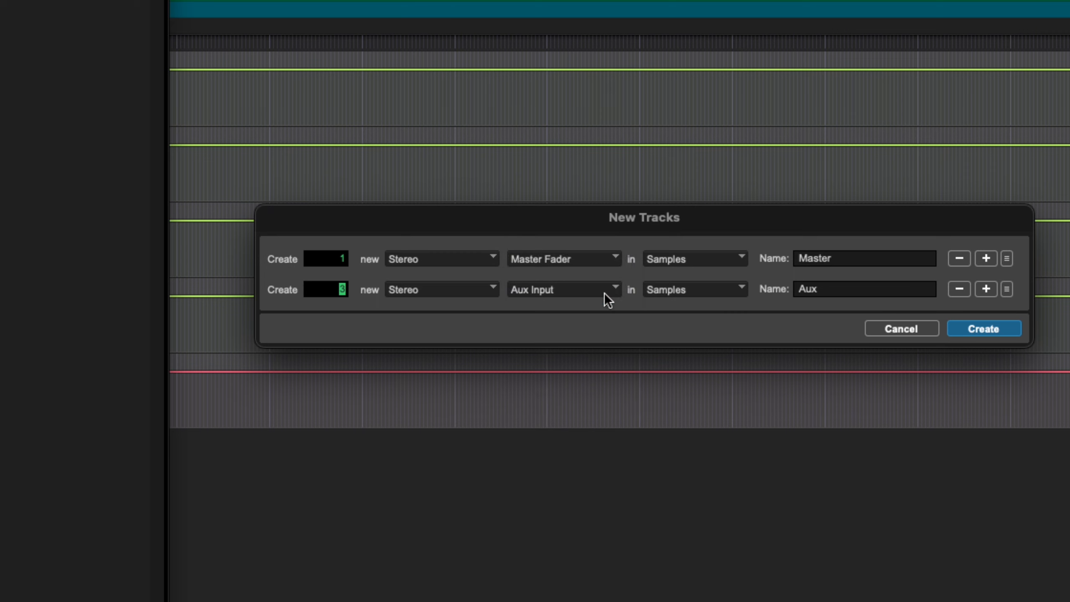
left_click(908, 329)
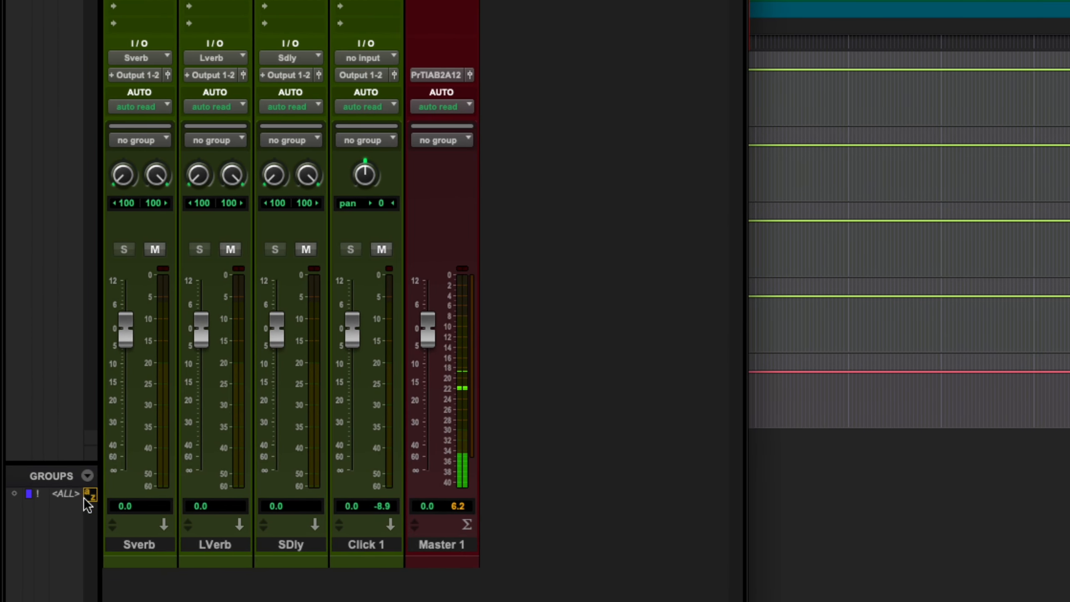
- View the name and comments settings of the Sverb, LVerb and SDly tracks in turn, leaving them unedited
double_click(138, 545)
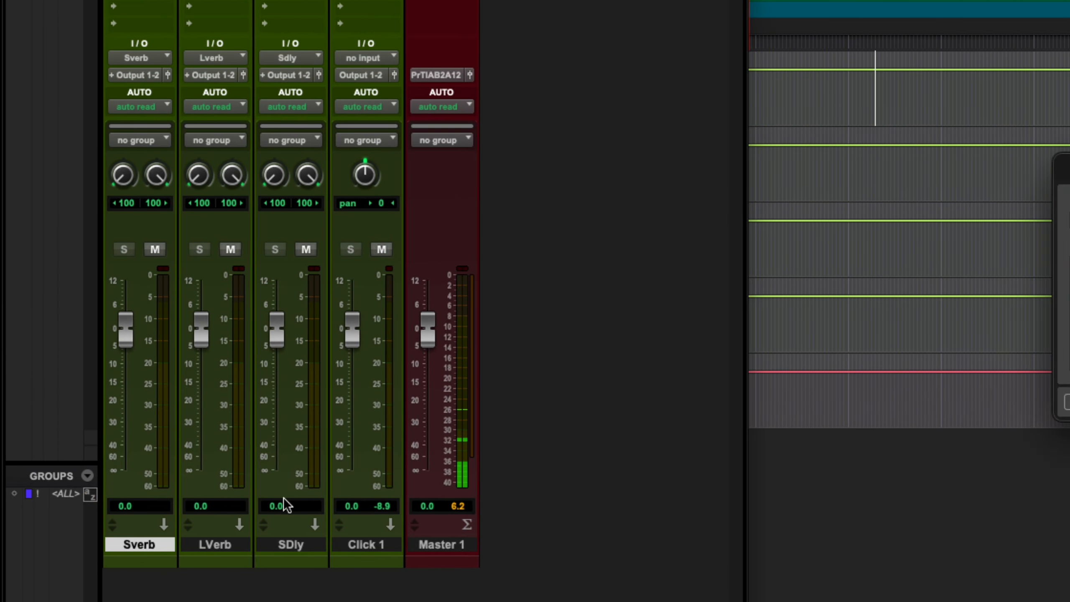
left_click_drag(1062, 168, 350, 187)
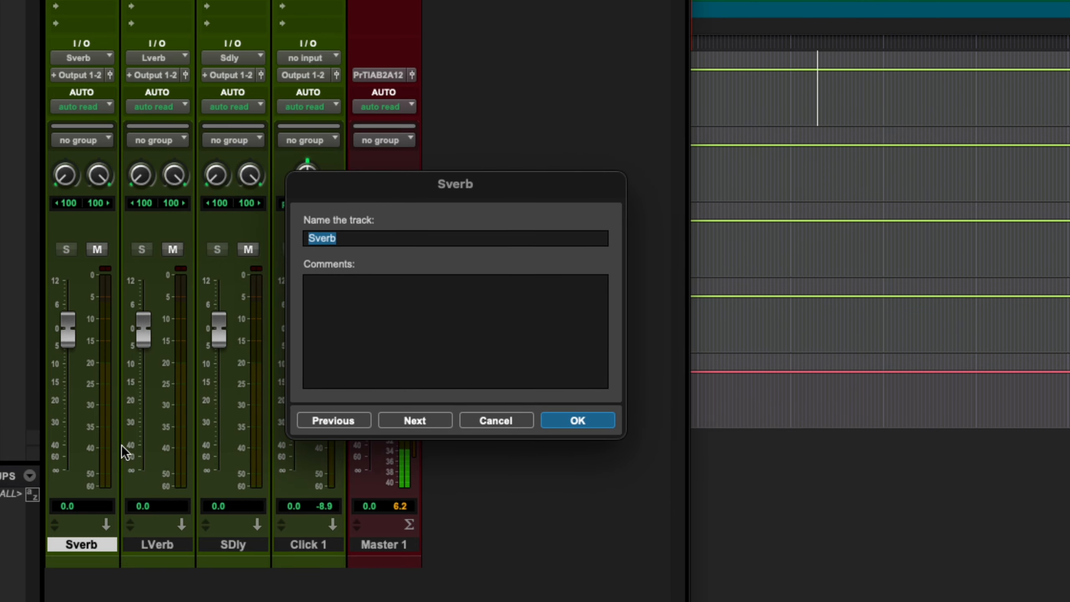
left_click(409, 417)
left_click(408, 416)
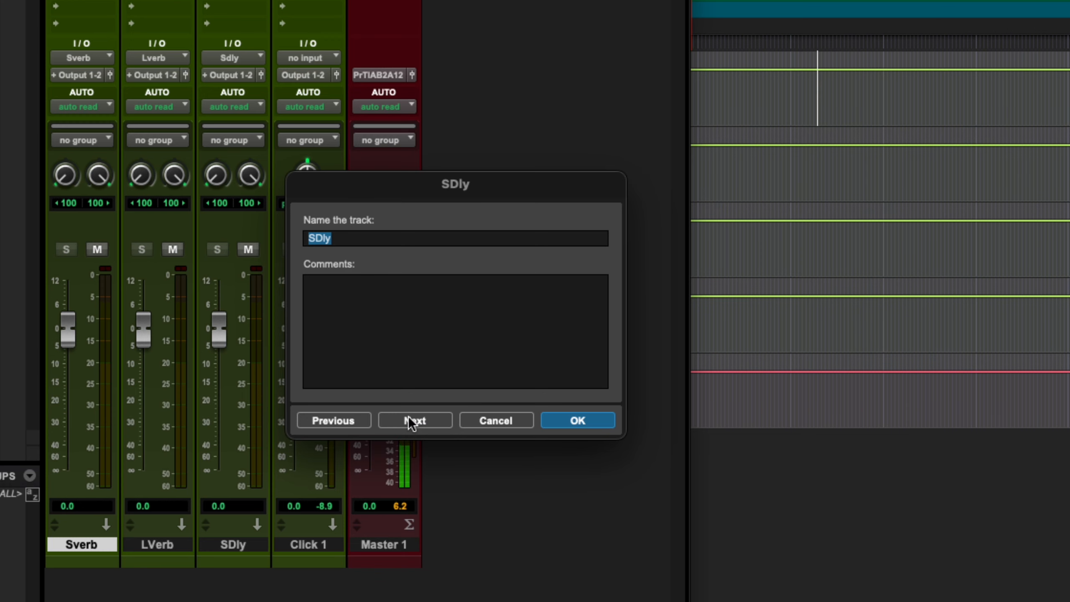
left_click(500, 418)
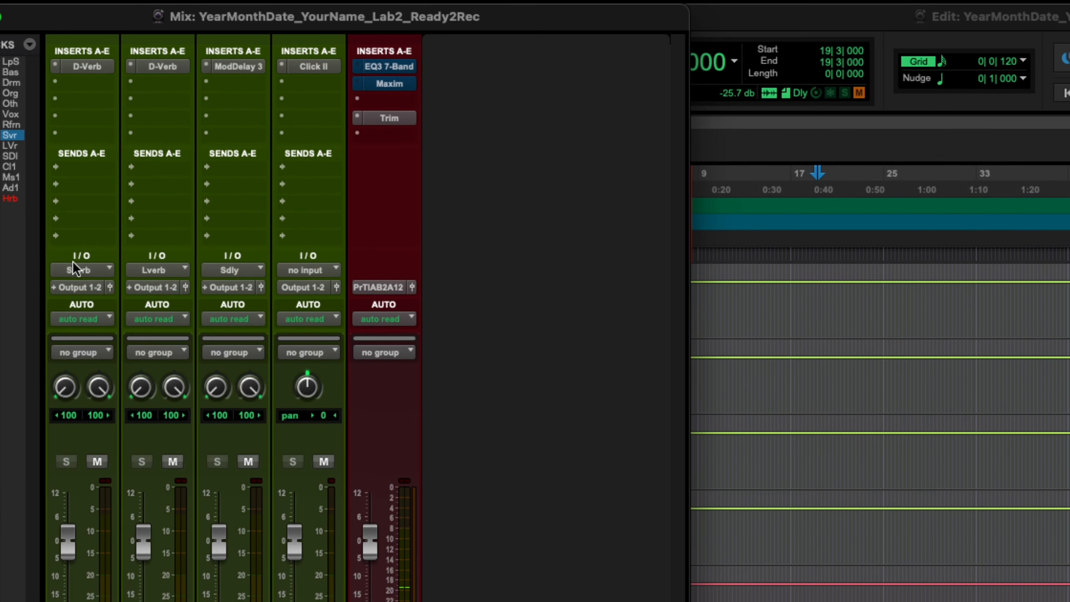
- Assign the Sverb (Stereo) bus as the input of the Sverb track
left_click(87, 265)
mouse_move(96, 289)
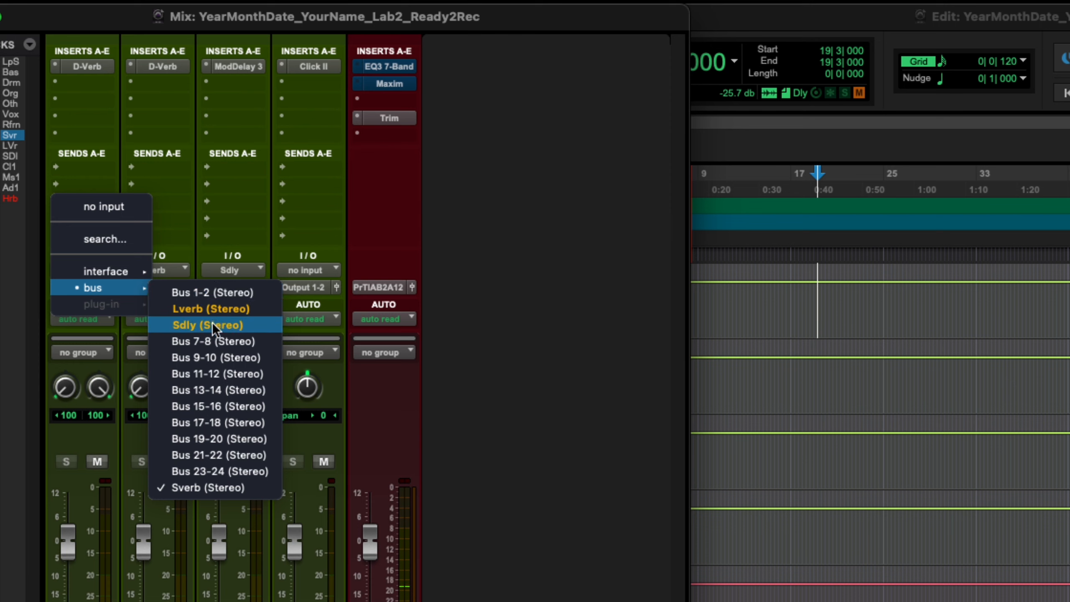
left_click(217, 487)
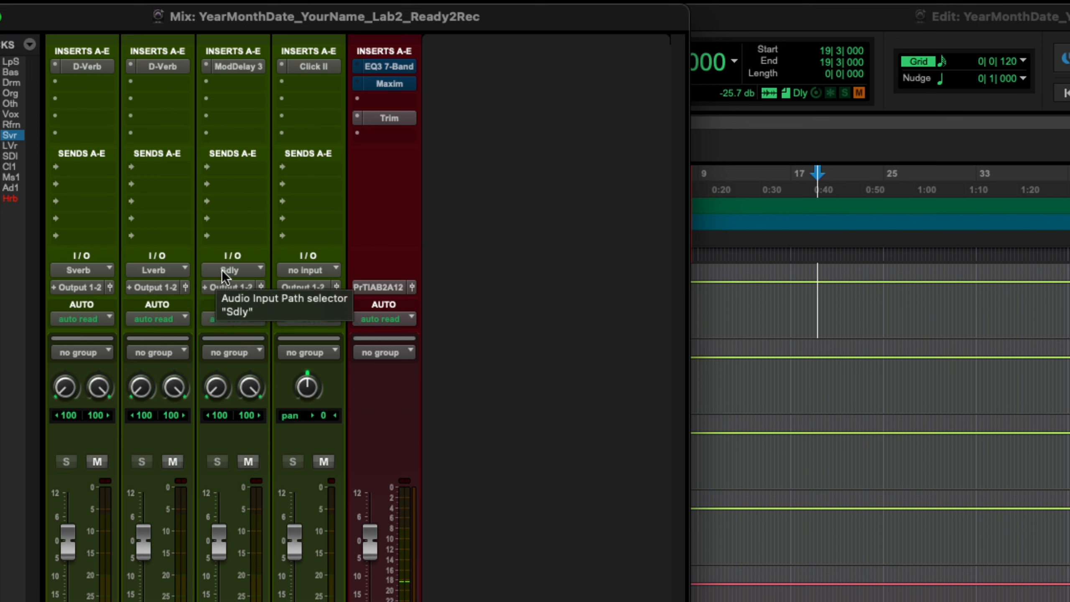
- Set the D-Verb size on the Sverb track to Small and open the D-Verb on the LVerb track
left_click(84, 66)
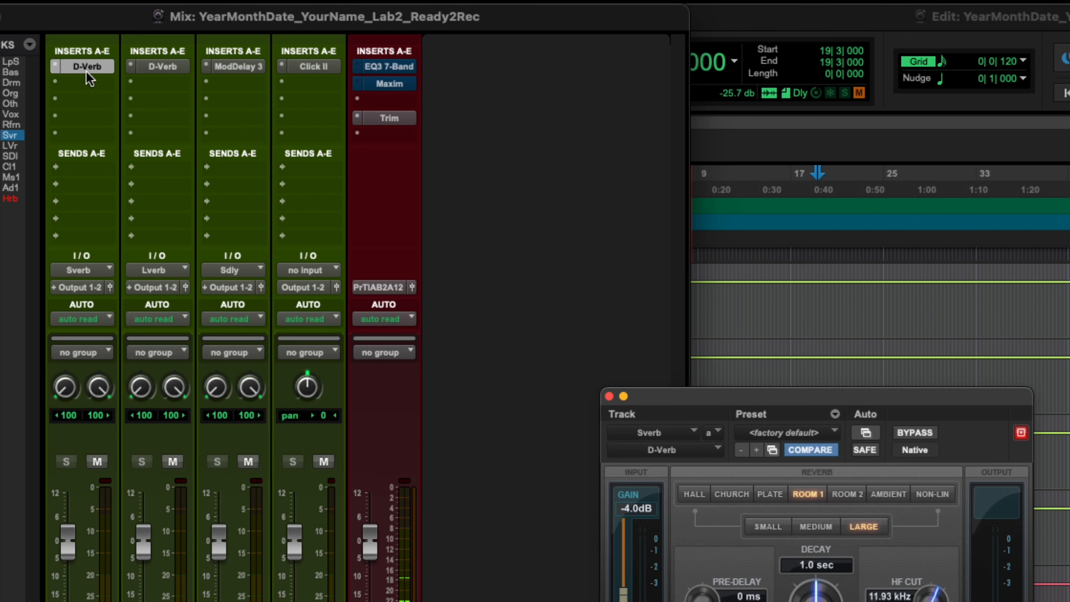
left_click_drag(670, 393, 525, 136)
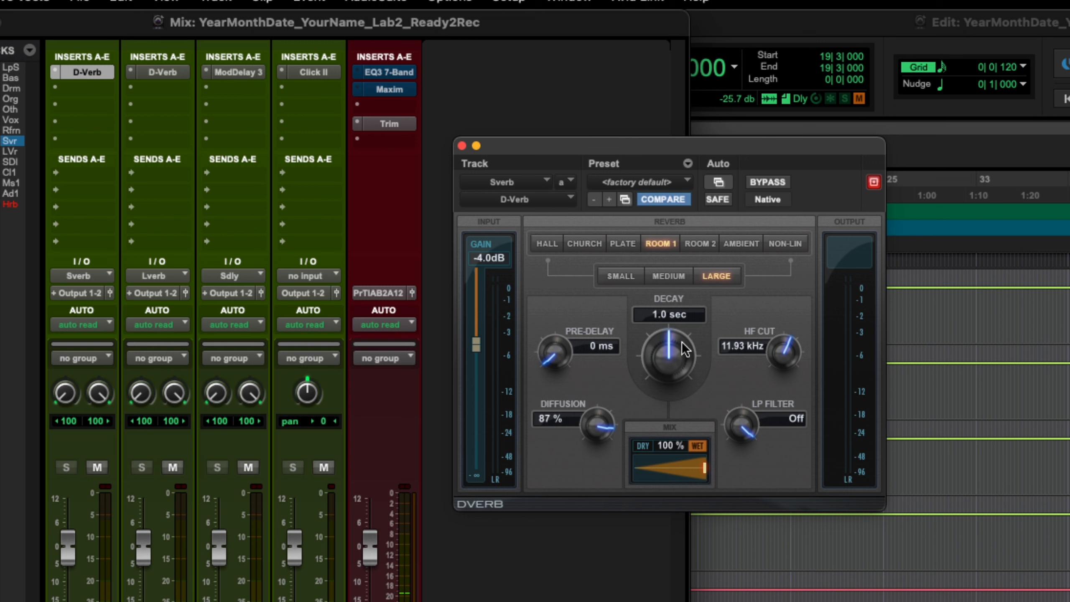
left_click(622, 277)
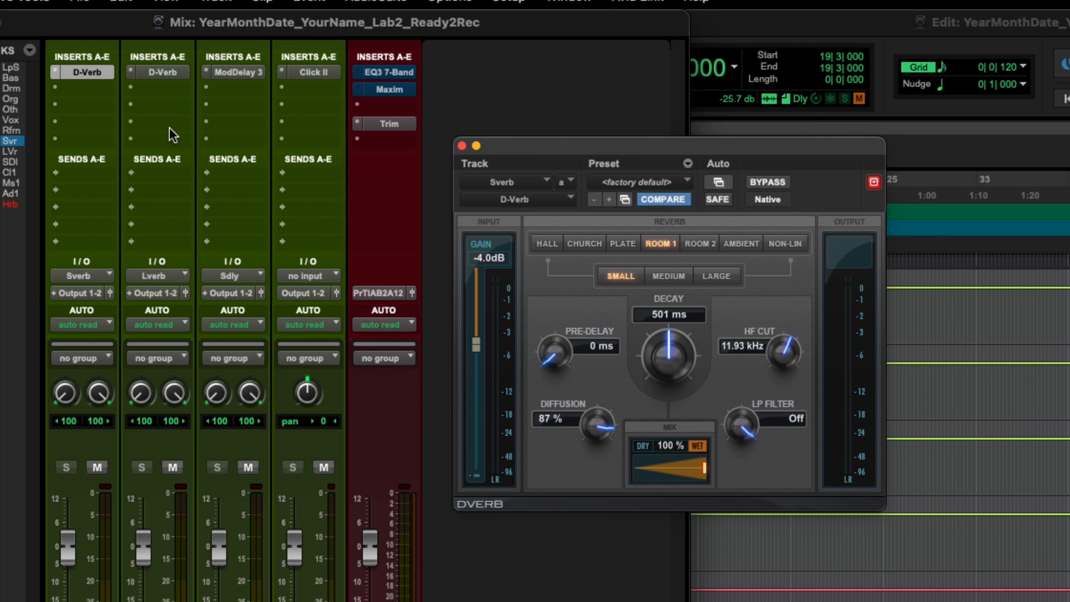
left_click(163, 72)
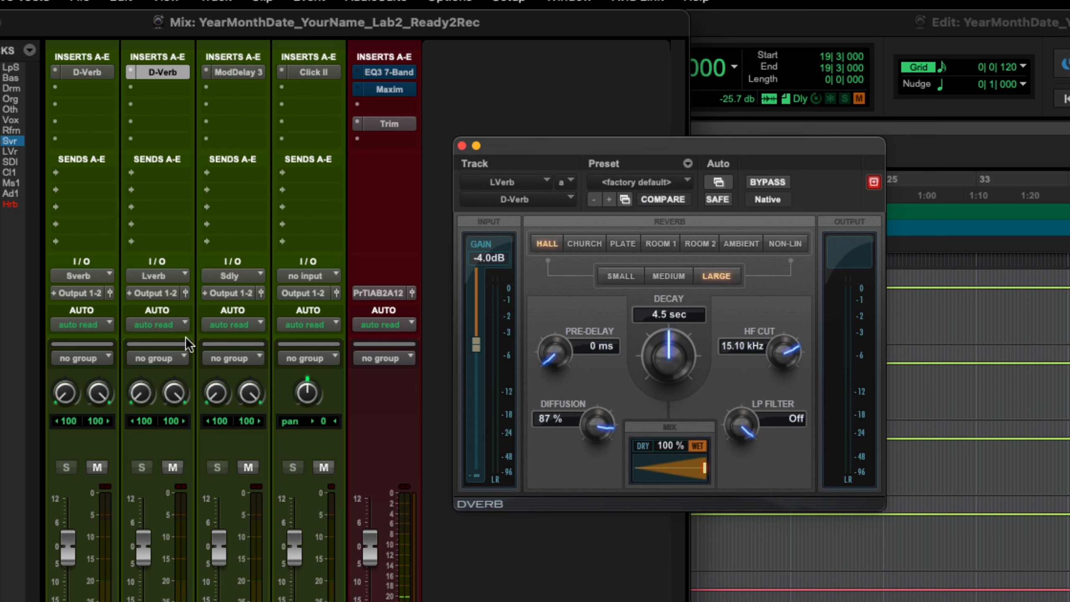
- Set the Mod Delay III on the SDly track to 12 ms for the left delay and 23 ms for the right
left_click(232, 69)
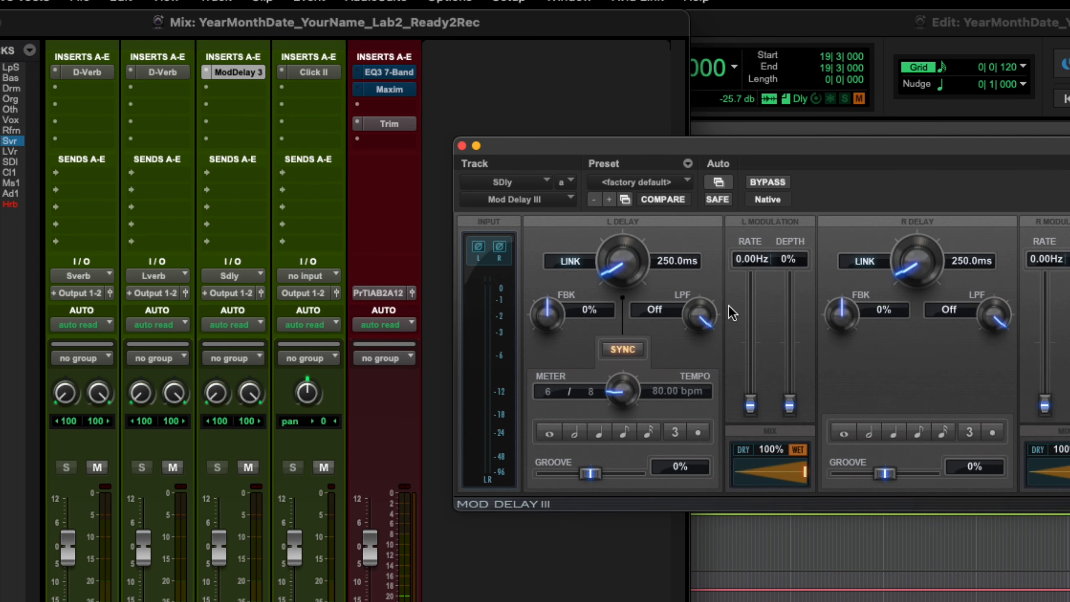
left_click(672, 261)
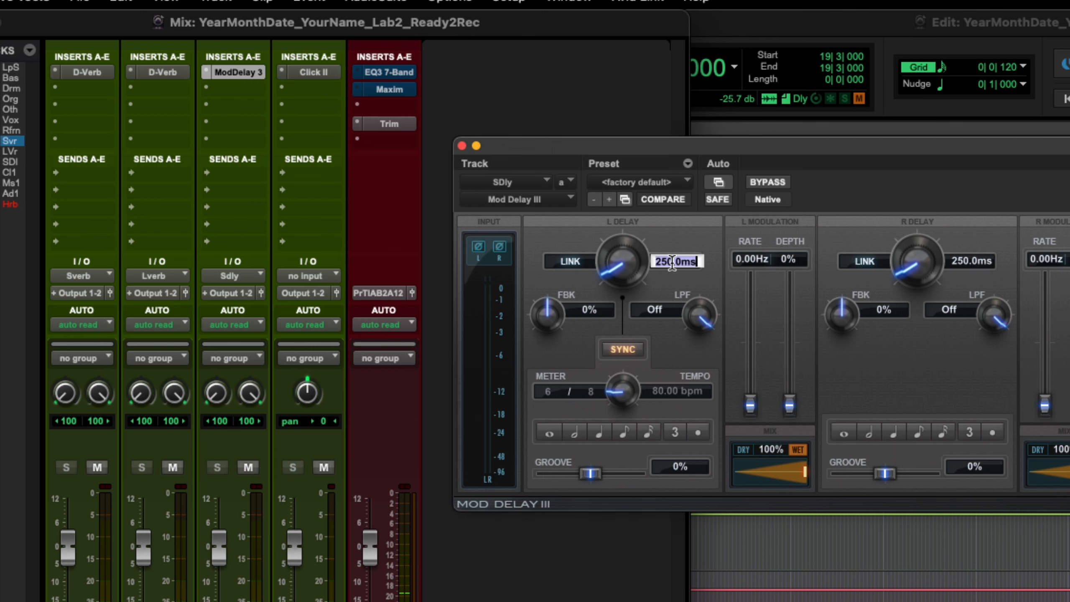
type("12")
key("Return")
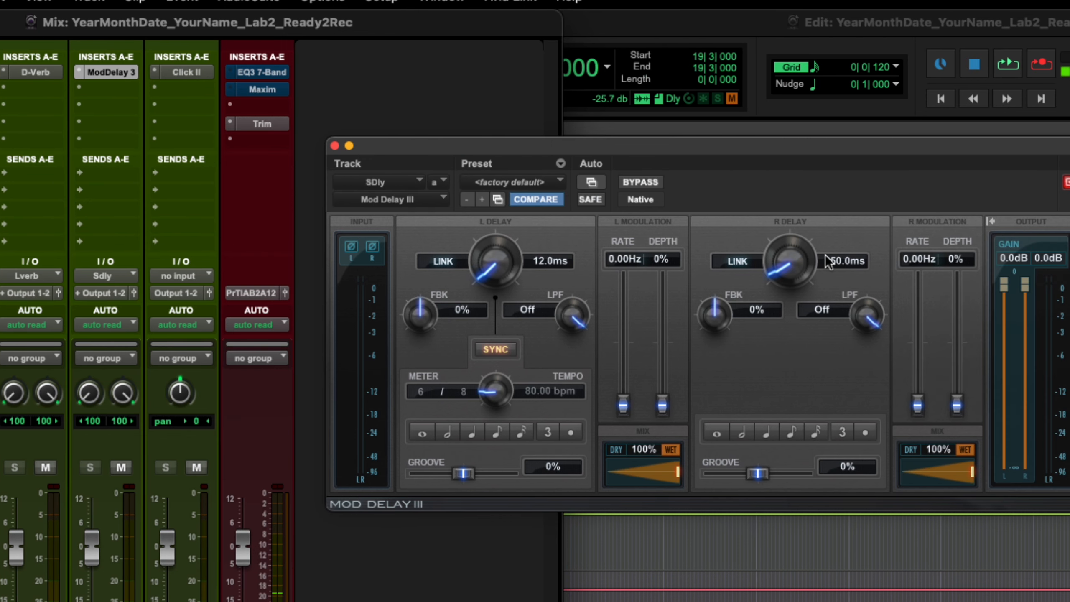
left_click(830, 262)
type("23")
key("Return")
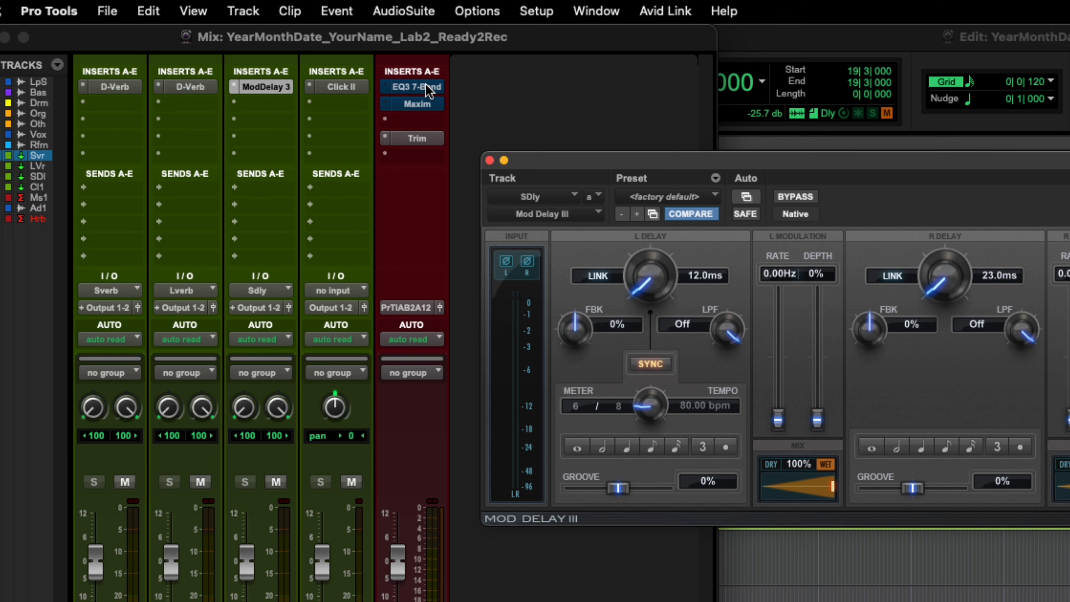
- Inspect the EQ3 7-Band and Maxim inserts on the Master 1 track and close the plug-in window
left_click(425, 84)
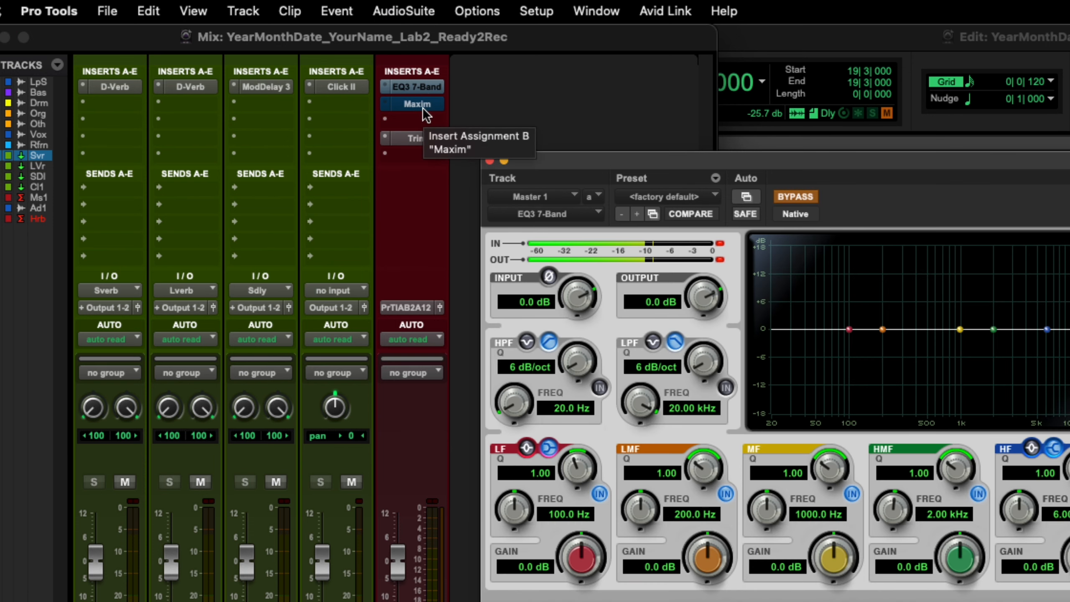
left_click(424, 103)
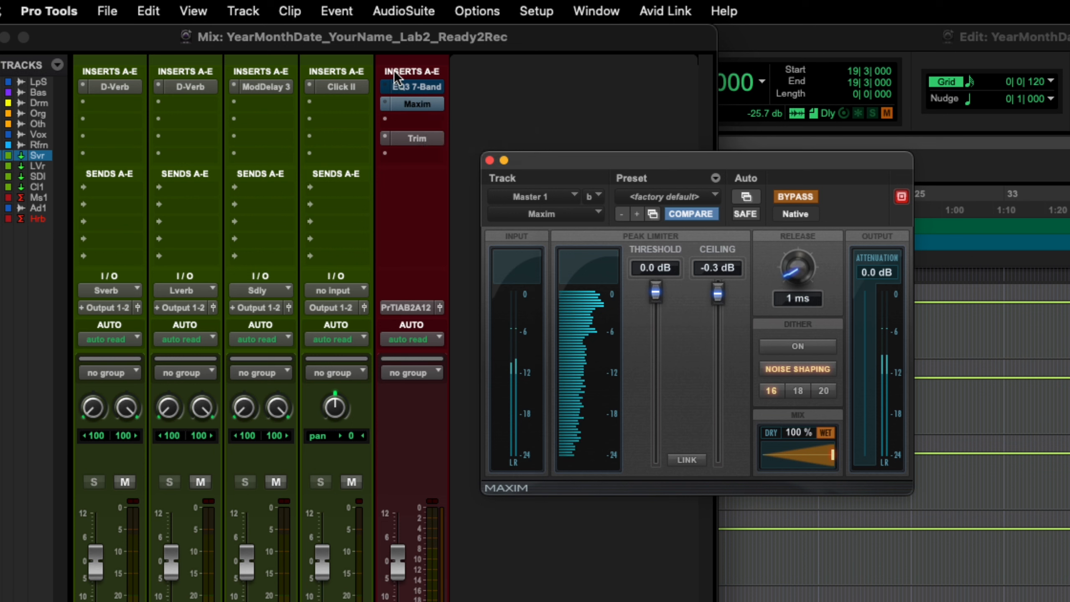
left_click(489, 161)
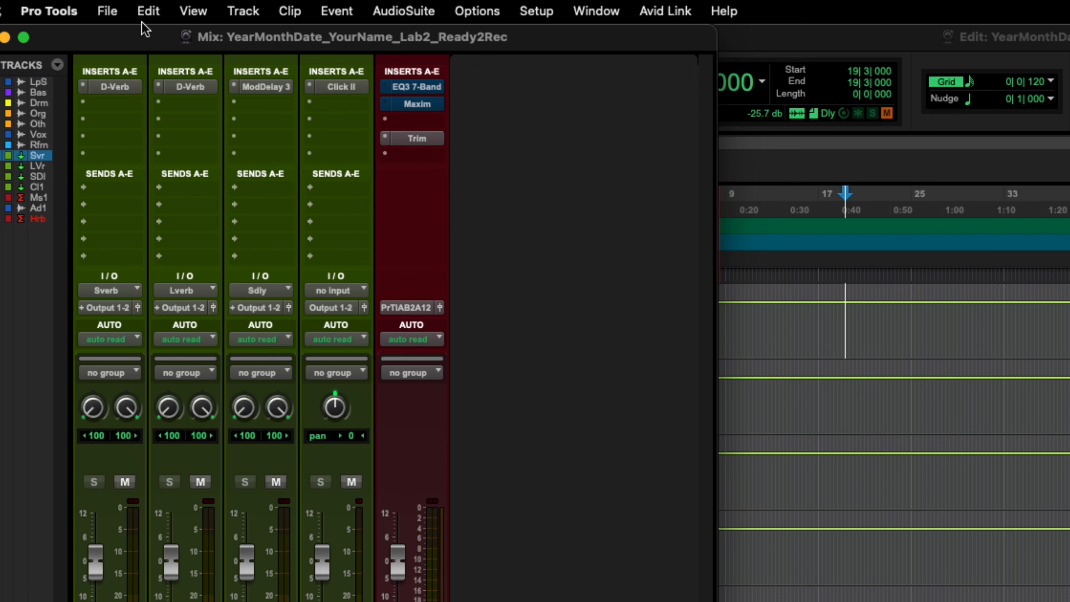
left_click(243, 11)
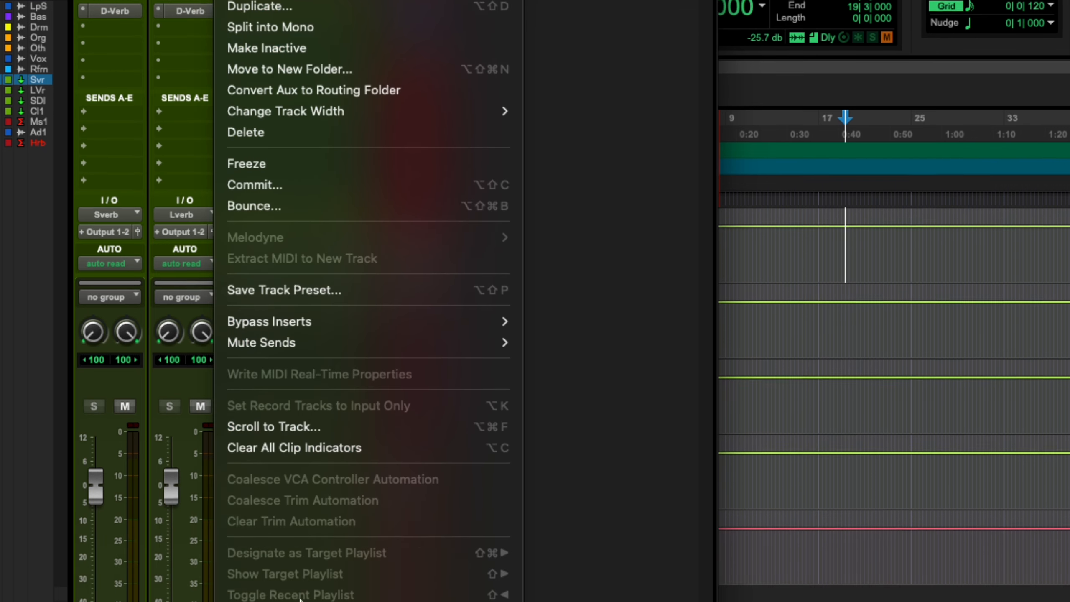
left_click(336, 526)
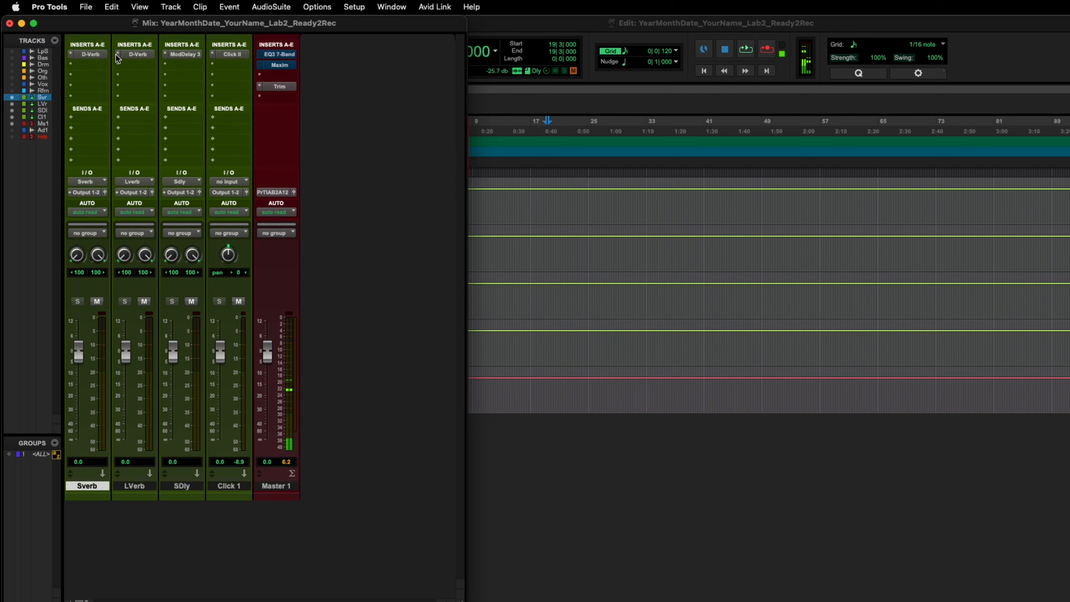
left_click(90, 183)
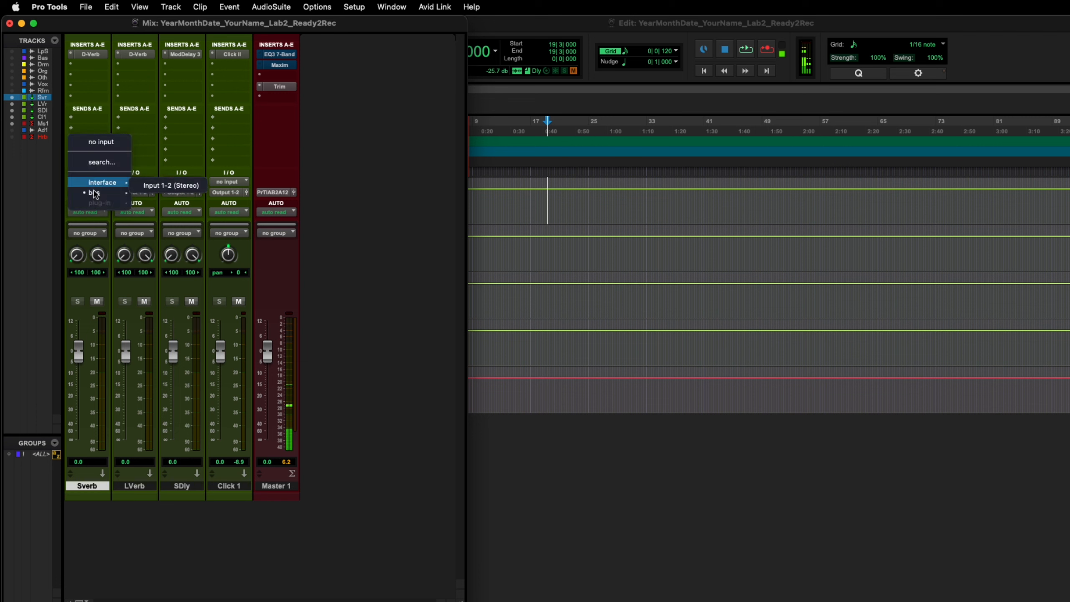
mouse_move(98, 196)
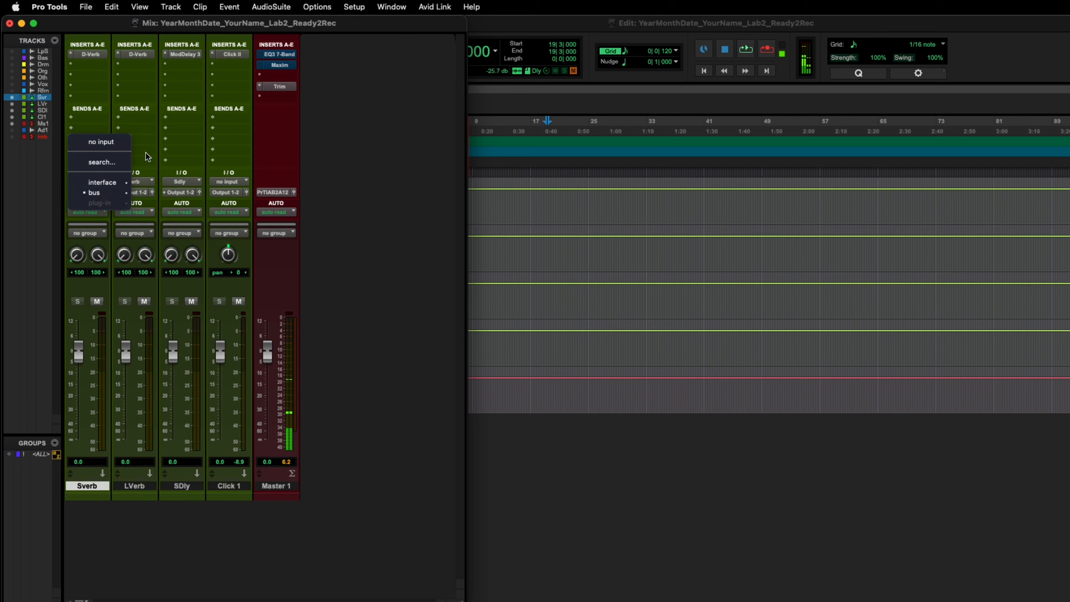
left_click(278, 154)
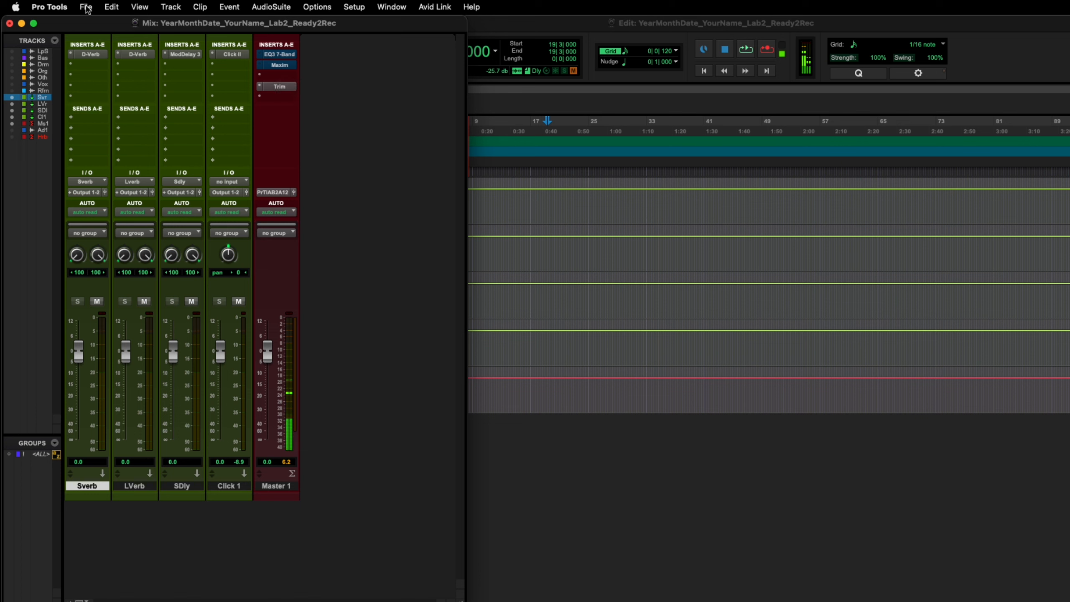
- Start saving the session as a template installed in the system and add a new category named My Jams
left_click(87, 8)
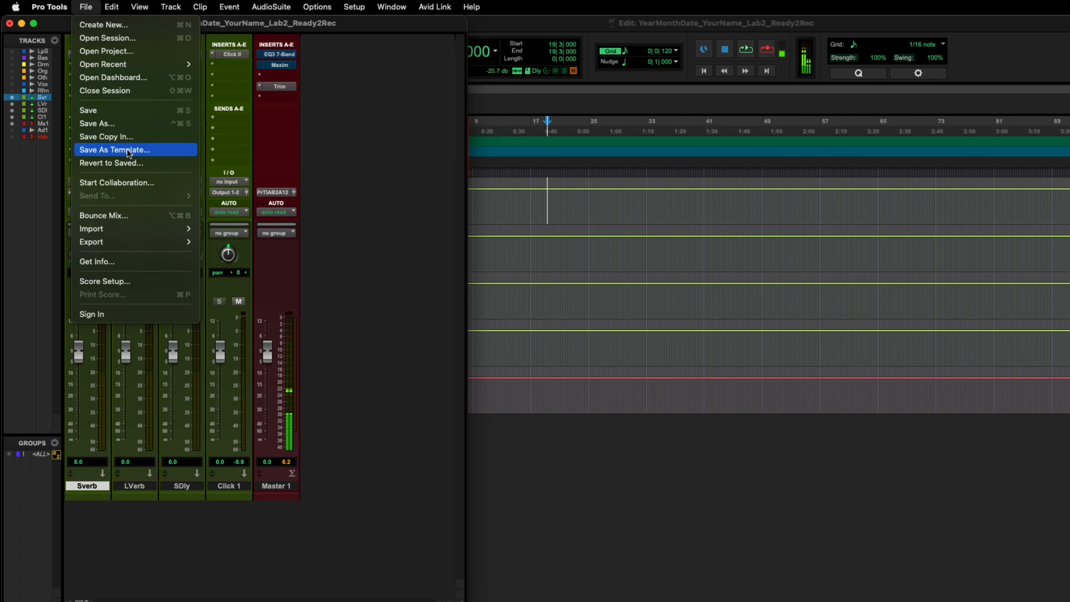
left_click(127, 150)
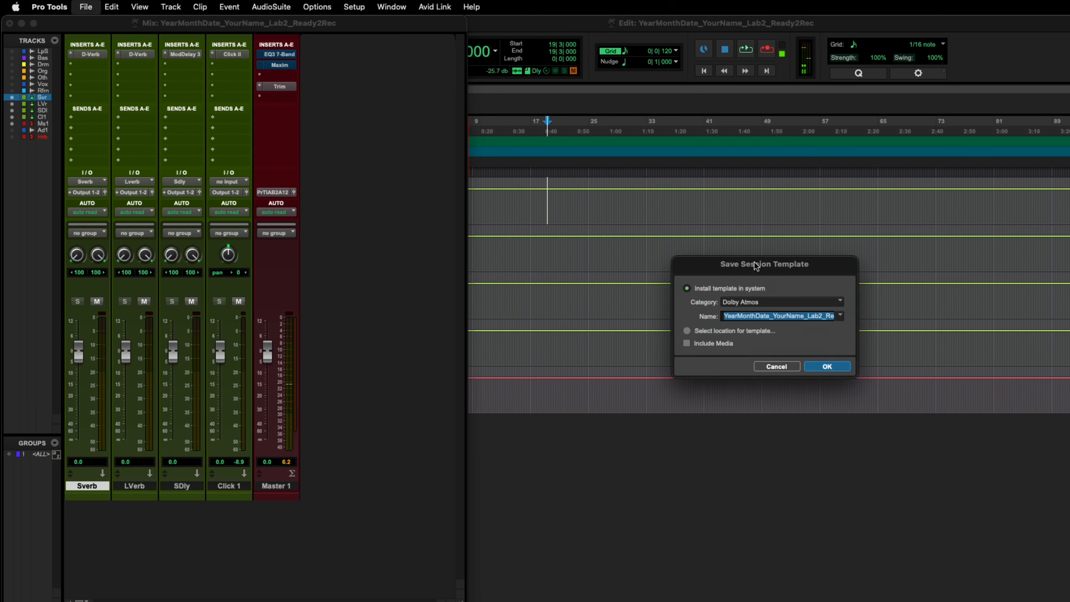
left_click_drag(783, 266, 499, 209)
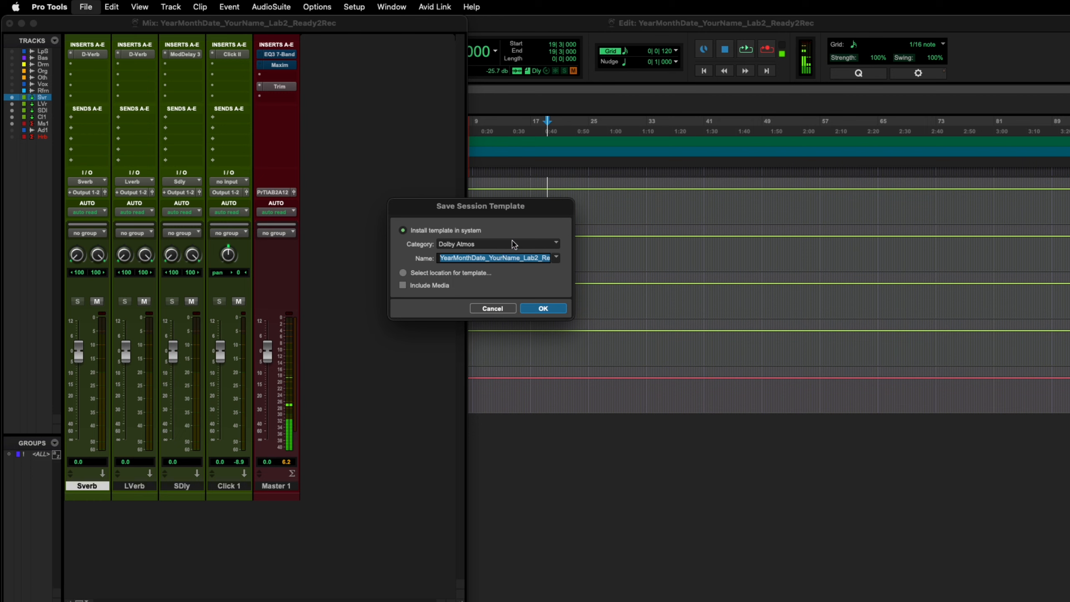
left_click(514, 243)
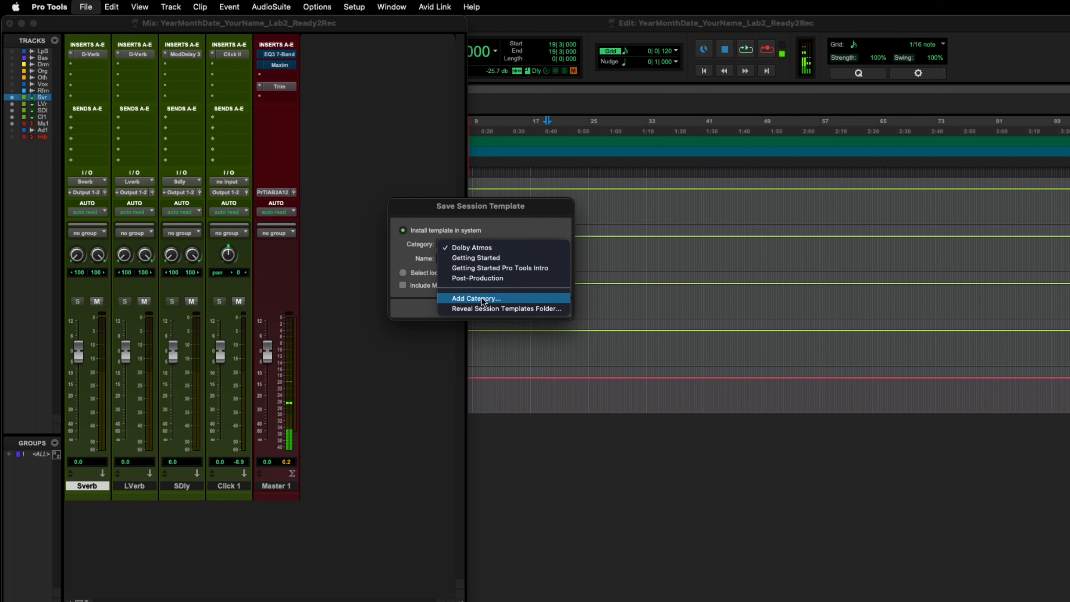
left_click(485, 298)
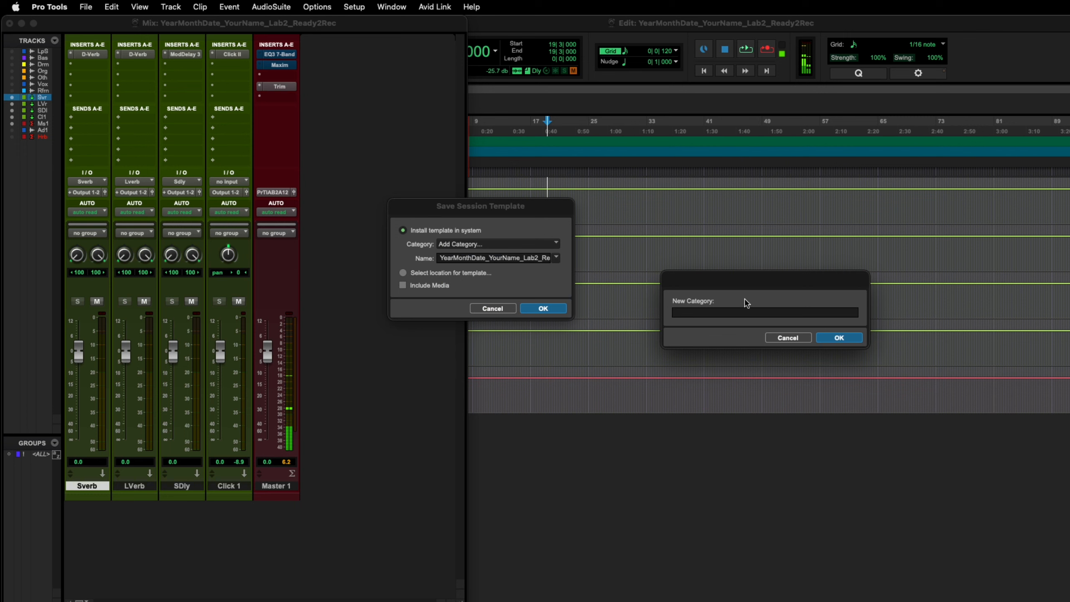
type("My Jams")
left_click(848, 338)
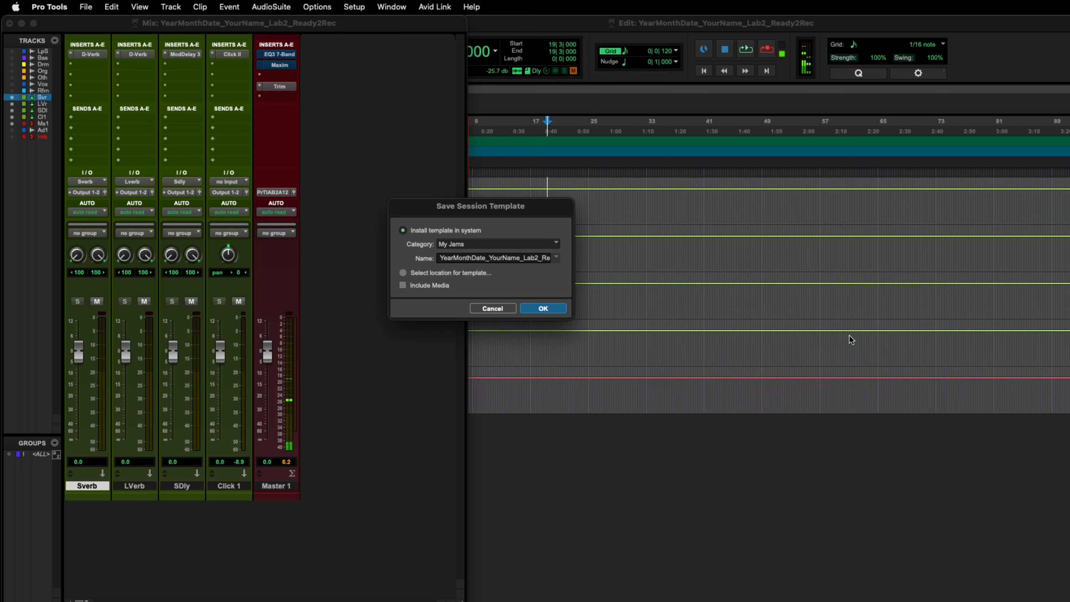
- Name the session template "the jam" and save it in the My Jams category
double_click(490, 256)
type("the jam")
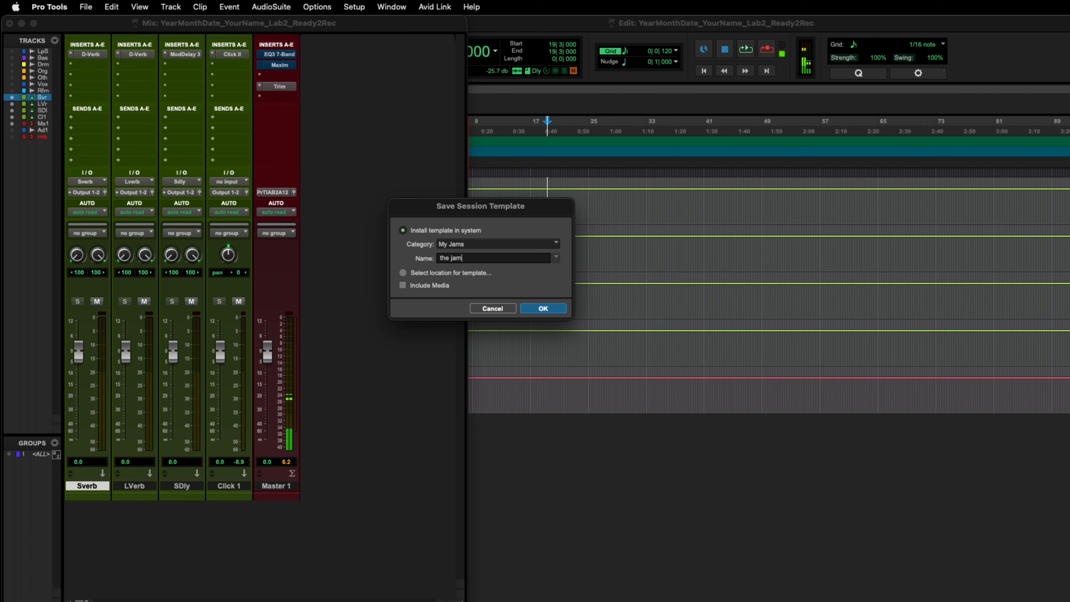
left_click(555, 312)
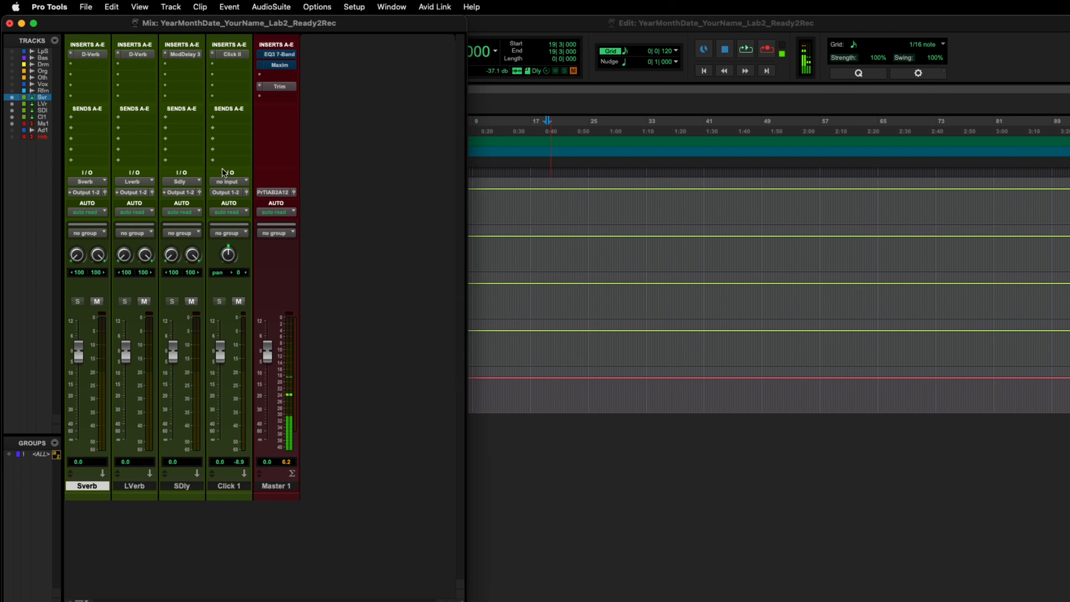
- Save the session as a template to a selected location, the Desktop, under the name Mix Template
left_click(87, 7)
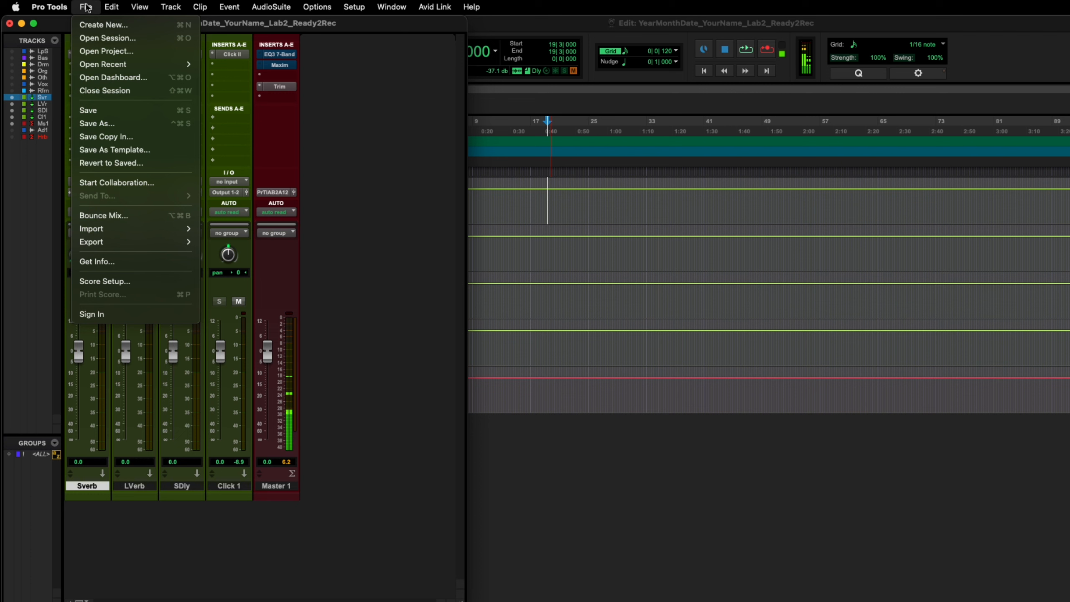
left_click(115, 149)
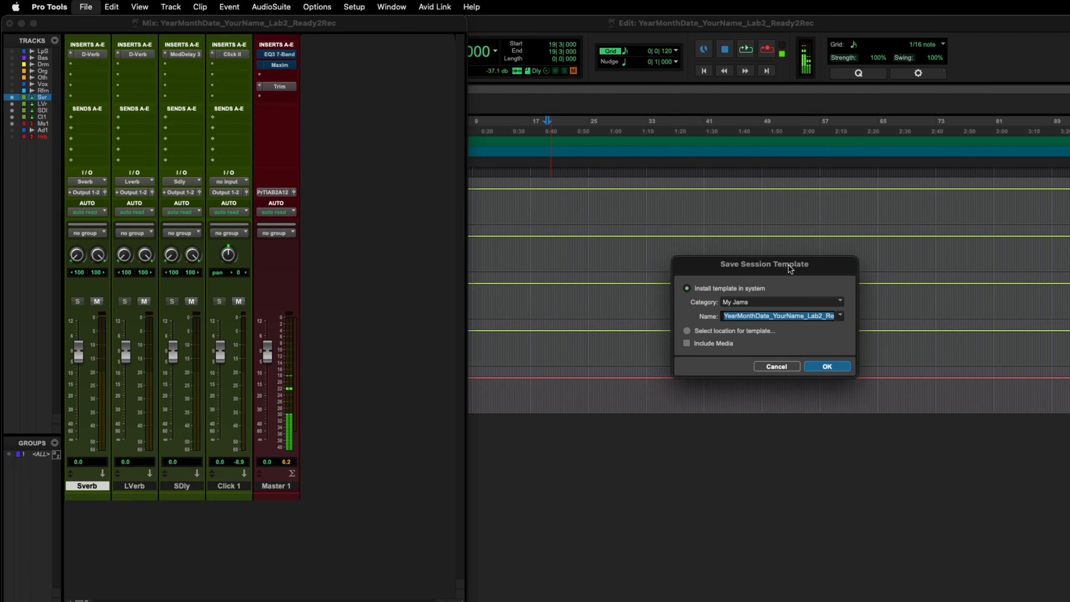
left_click_drag(838, 263, 666, 212)
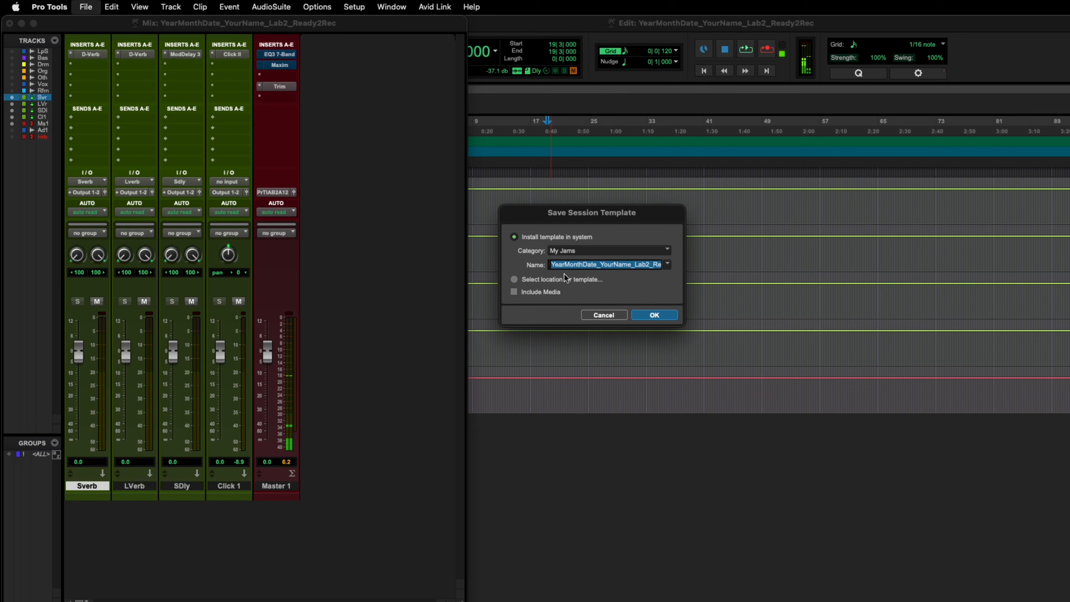
left_click(514, 281)
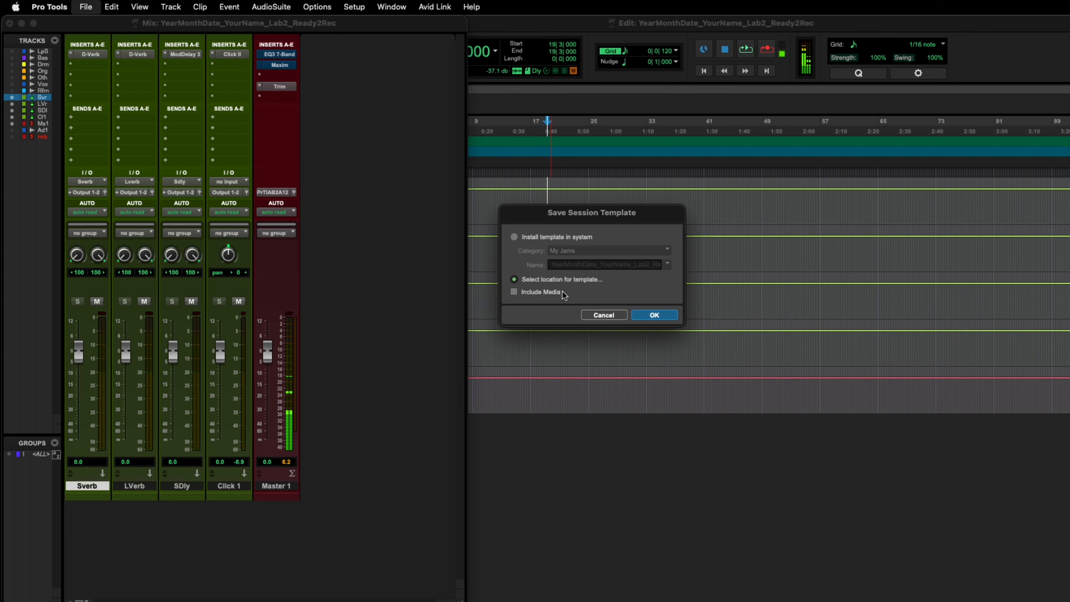
left_click(654, 315)
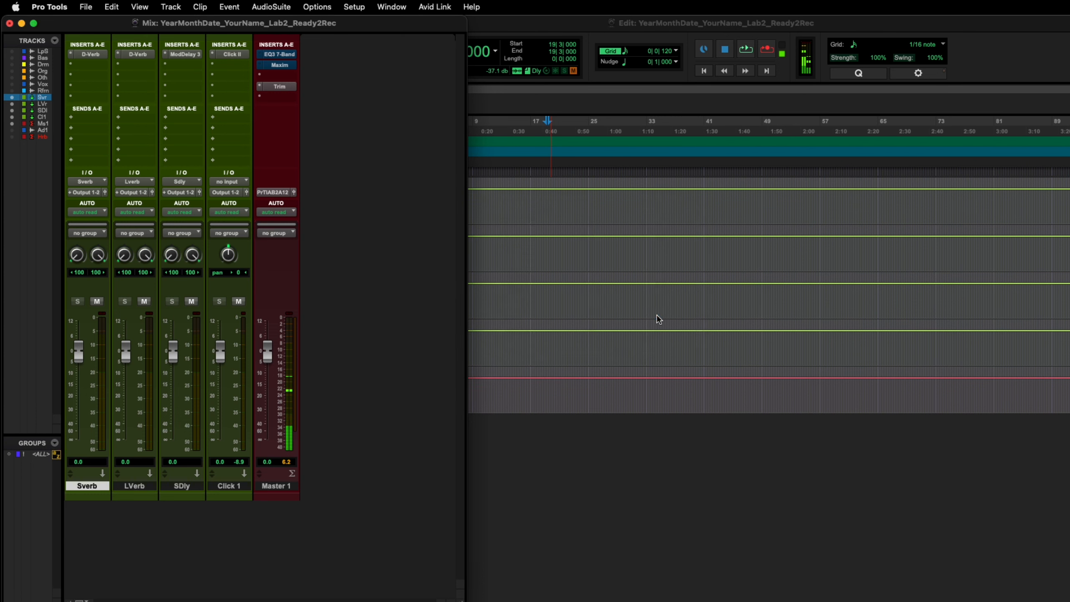
left_click_drag(934, 172, 741, 170)
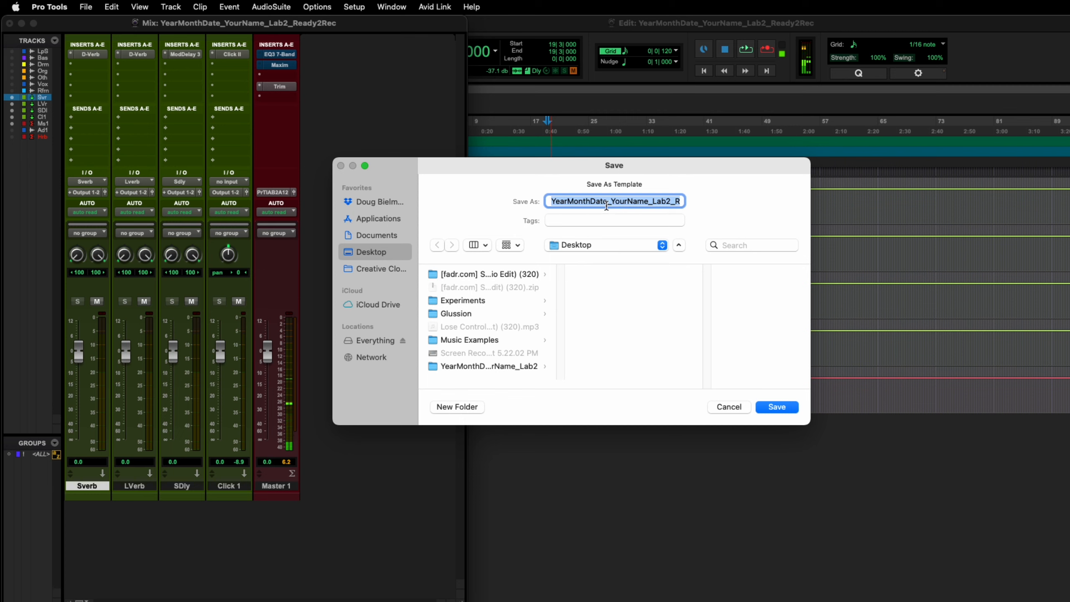
type("Mix Te")
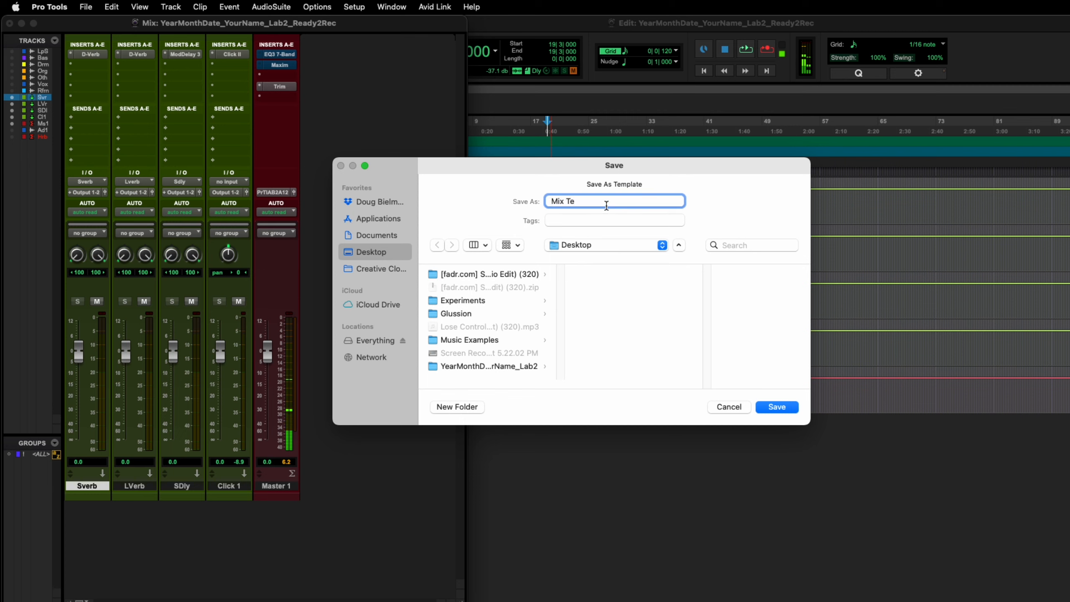
type("mplate")
left_click(784, 408)
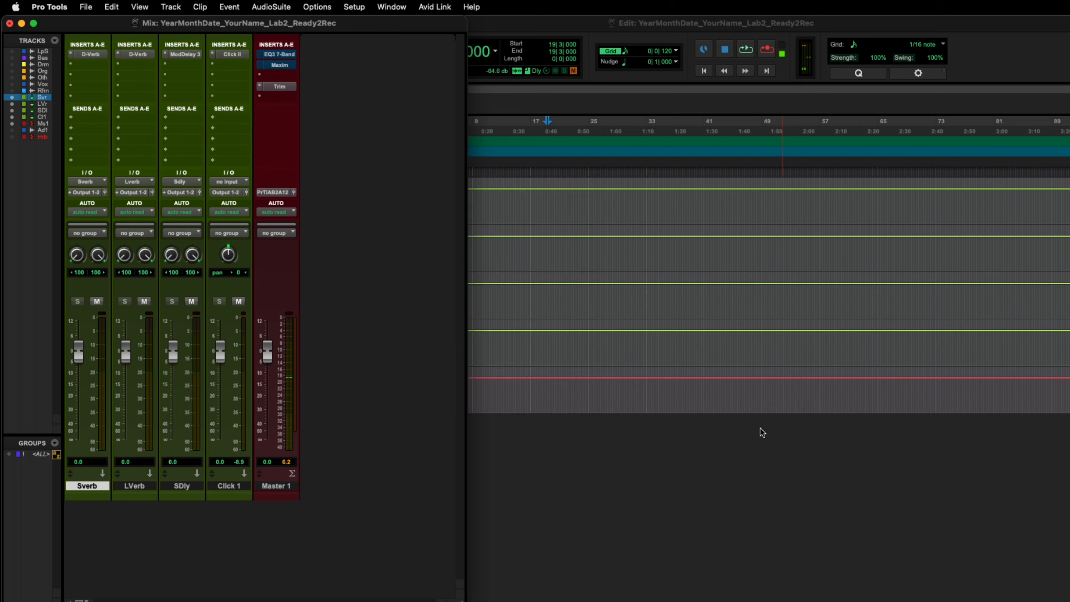
- Reveal the desktop and move the Mix Template.ptxt file to an empty area near its middle
mouse_move(1069, 1)
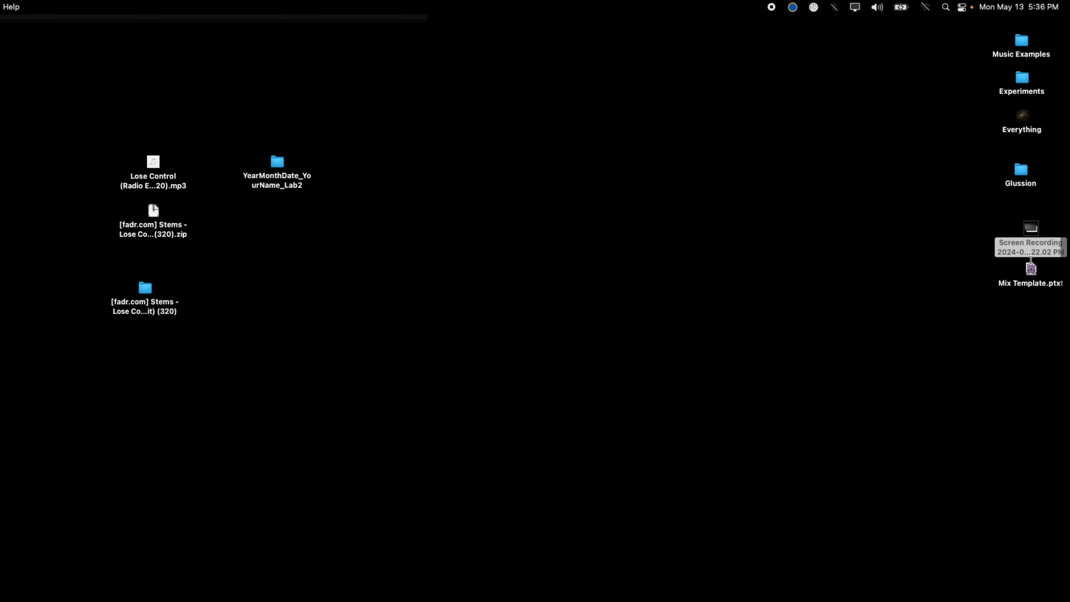
left_click_drag(1032, 269, 641, 218)
mouse_move(1069, 3)
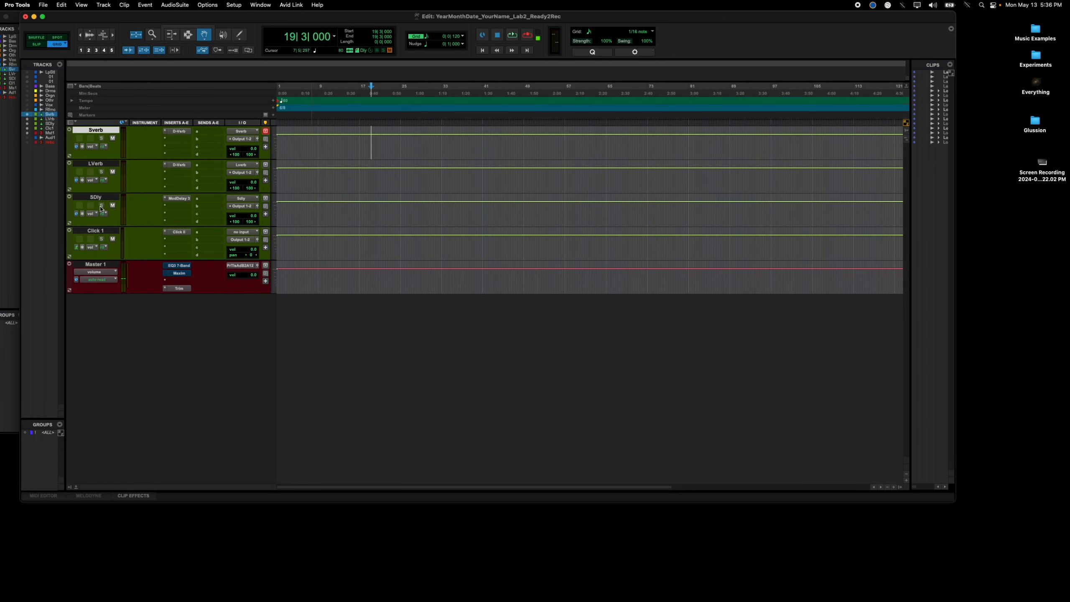
- Hide the Sverb, LVerb, SDly, Click 1 and Master 1 tracks together in the Edit window
key("super+equal")
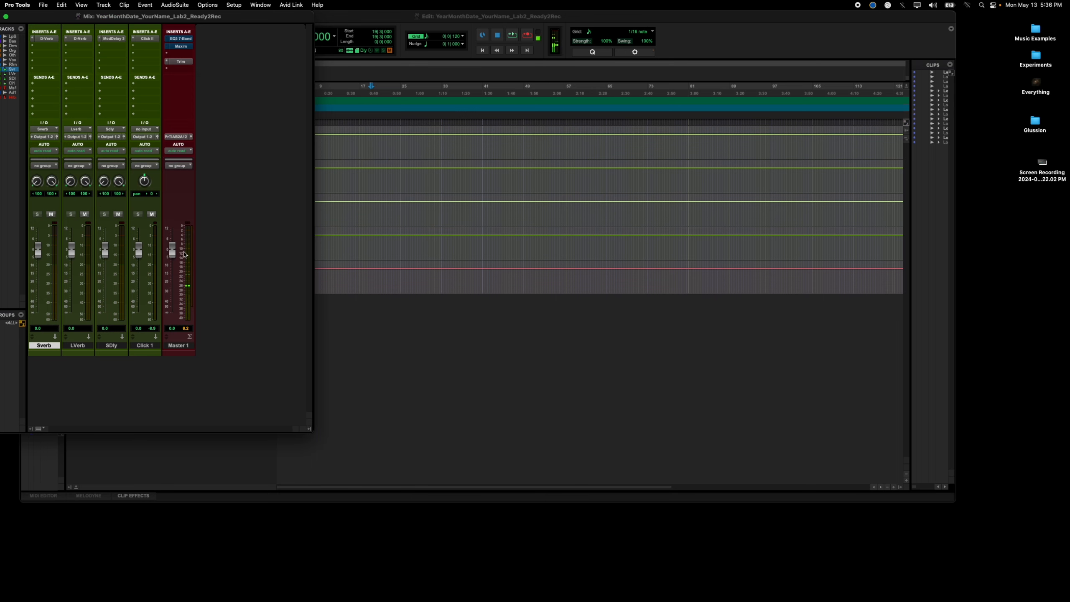
key("super+equal")
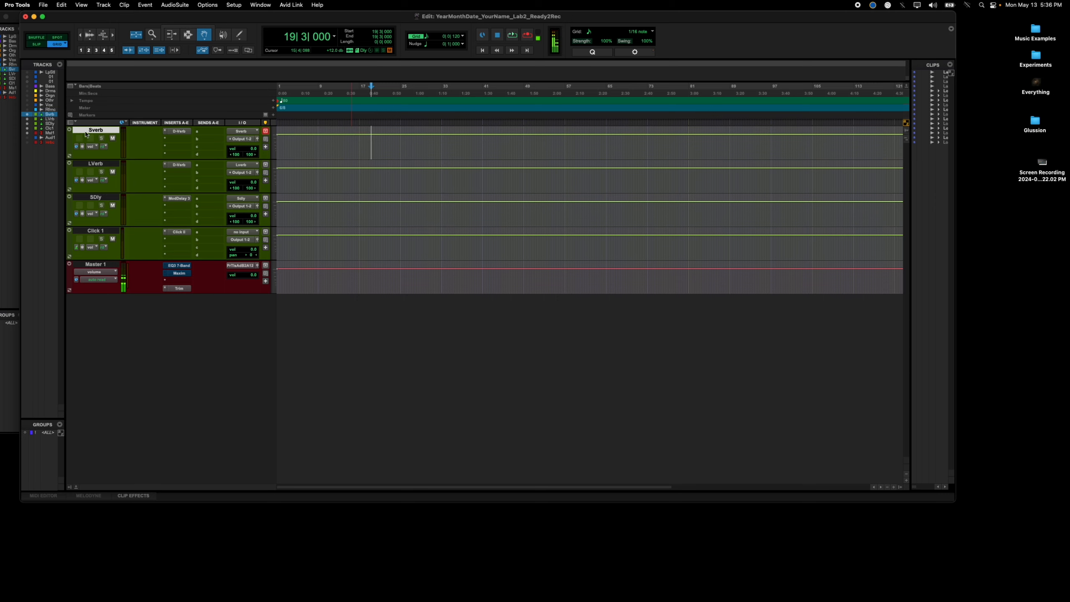
left_click(105, 266, "shift")
right_click(104, 131)
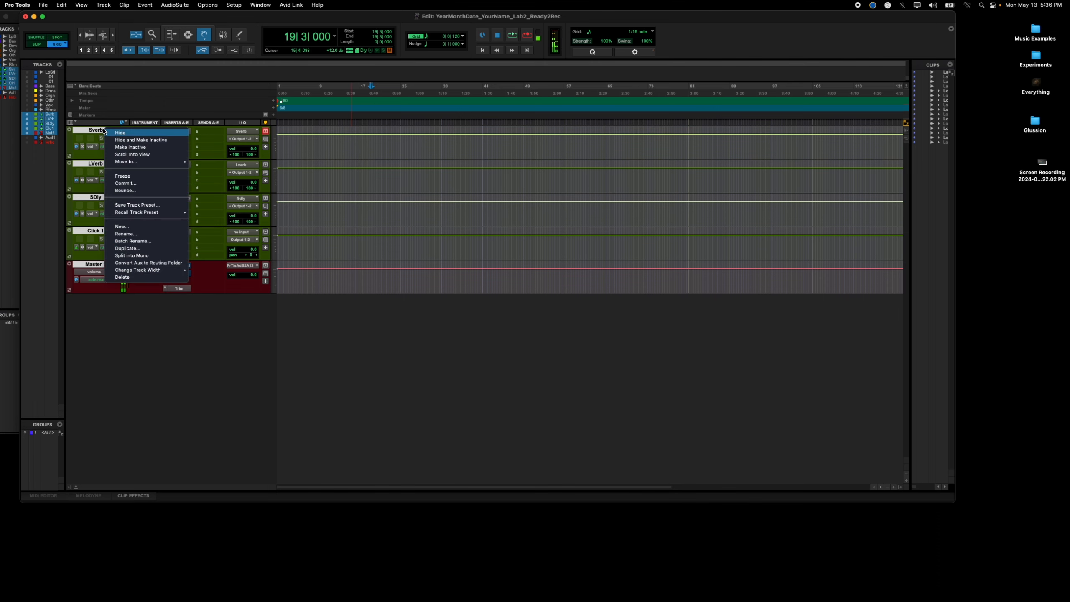
left_click(131, 133)
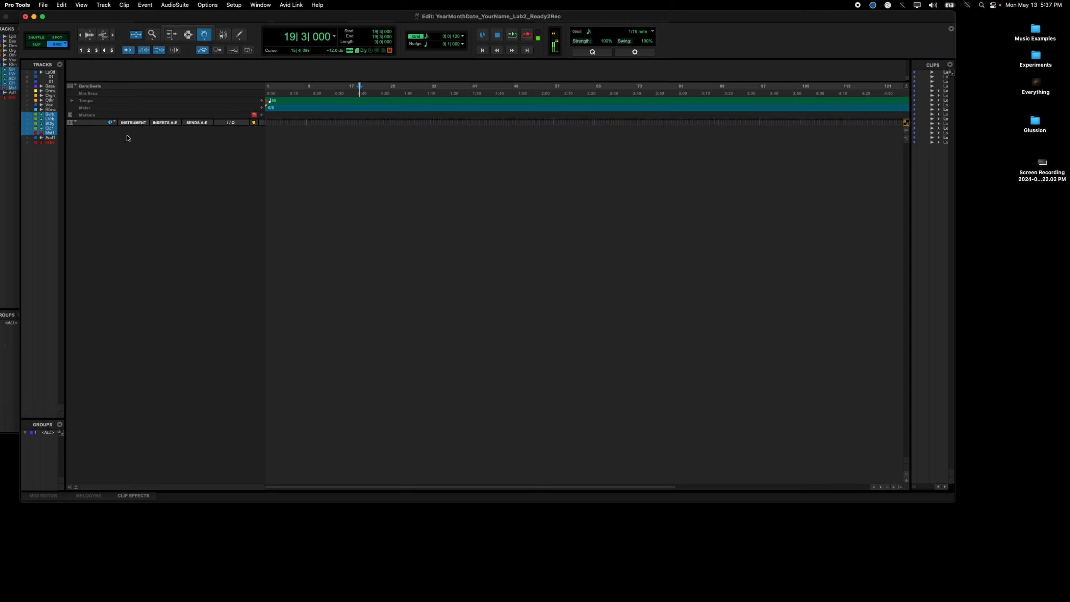
- Switch to the browser and read the lab page's instructions on saving the template and creating a new session
key("super+Tab")
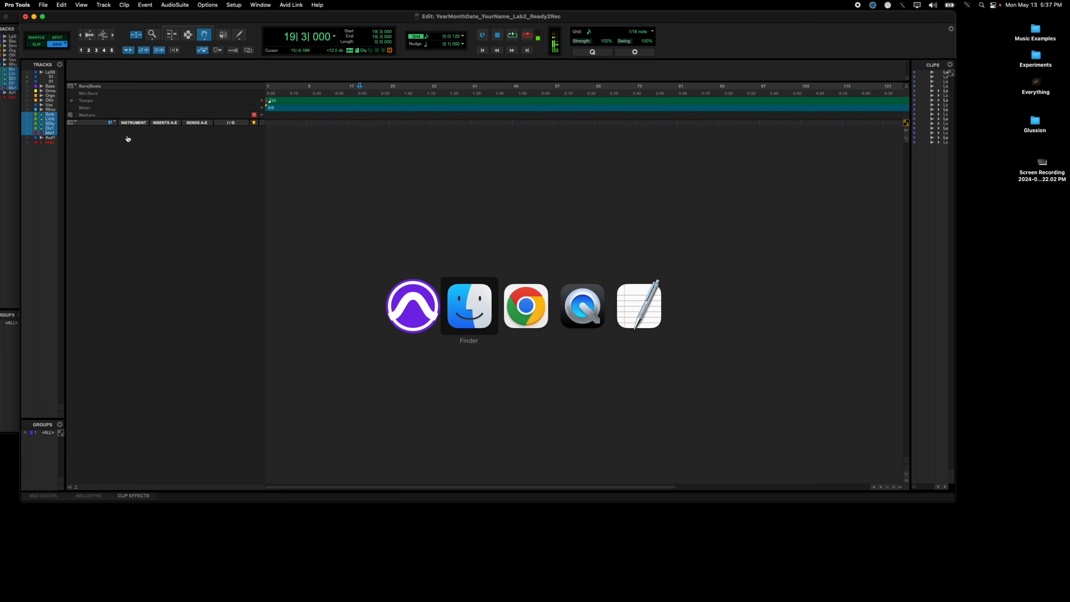
key("super+Tab")
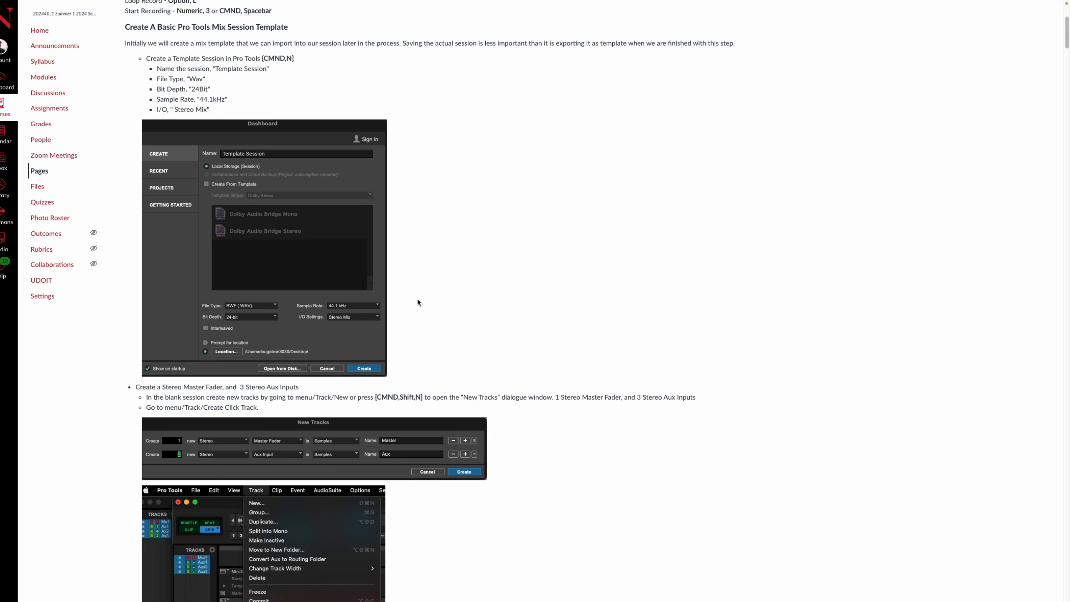
scroll(417, 299, "down", 10)
scroll(415, 303, "down", 20)
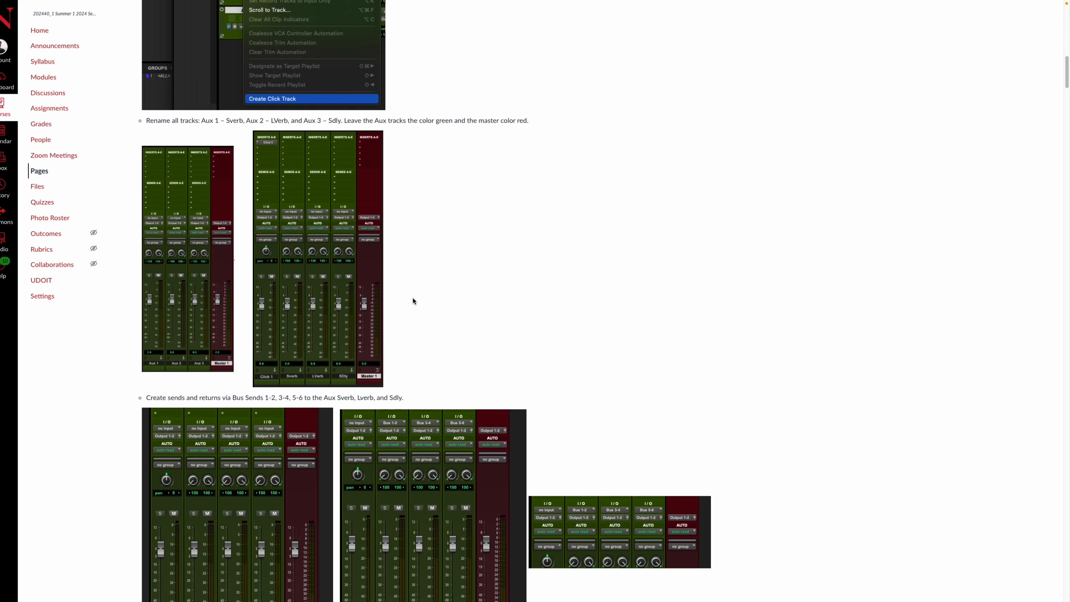
scroll(413, 300, "down", 8)
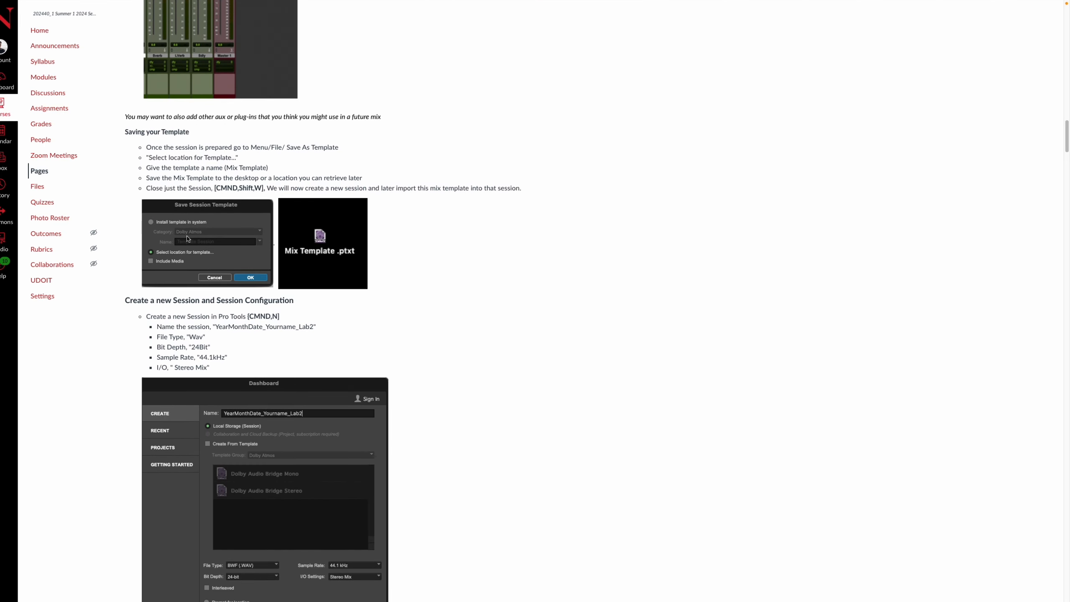
scroll(336, 261, "down", 3)
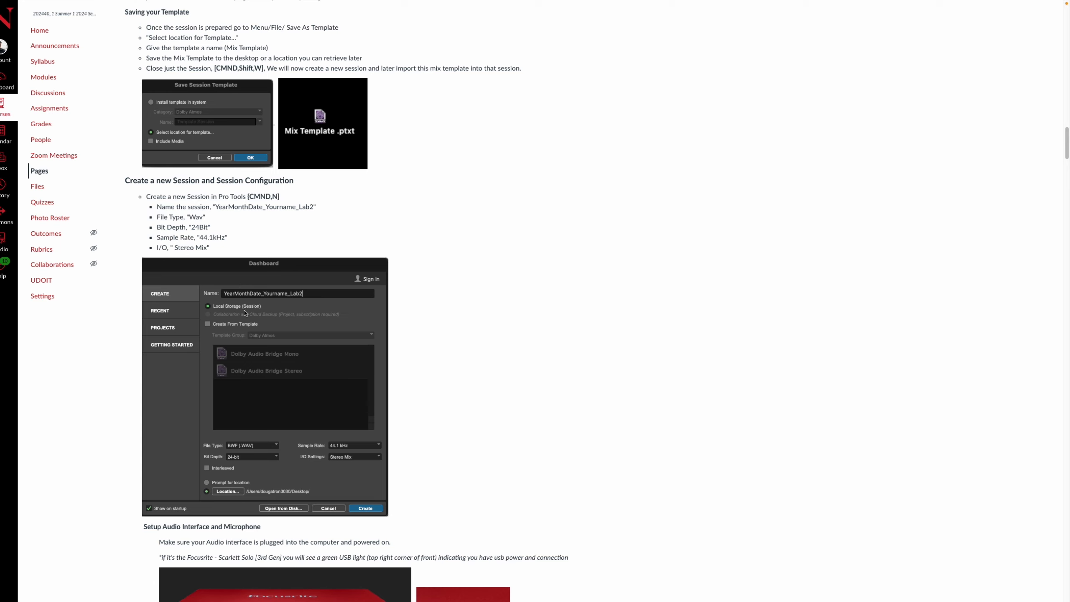
- Return to Pro Tools, open the new session dialog and check the My Jams template group, leaving Create From Template off
key("super+Tab")
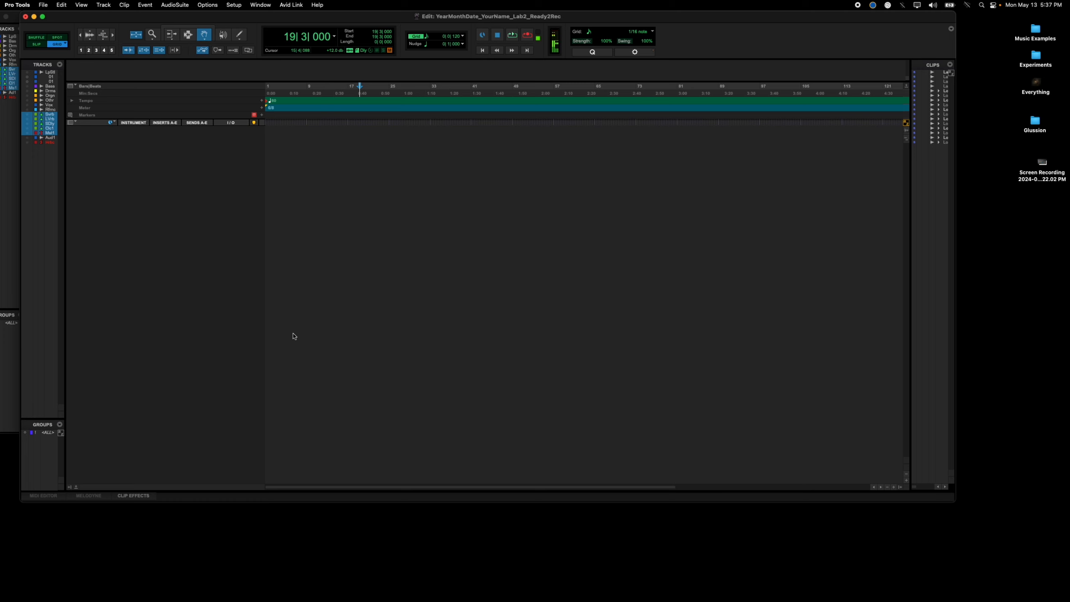
key("super+n")
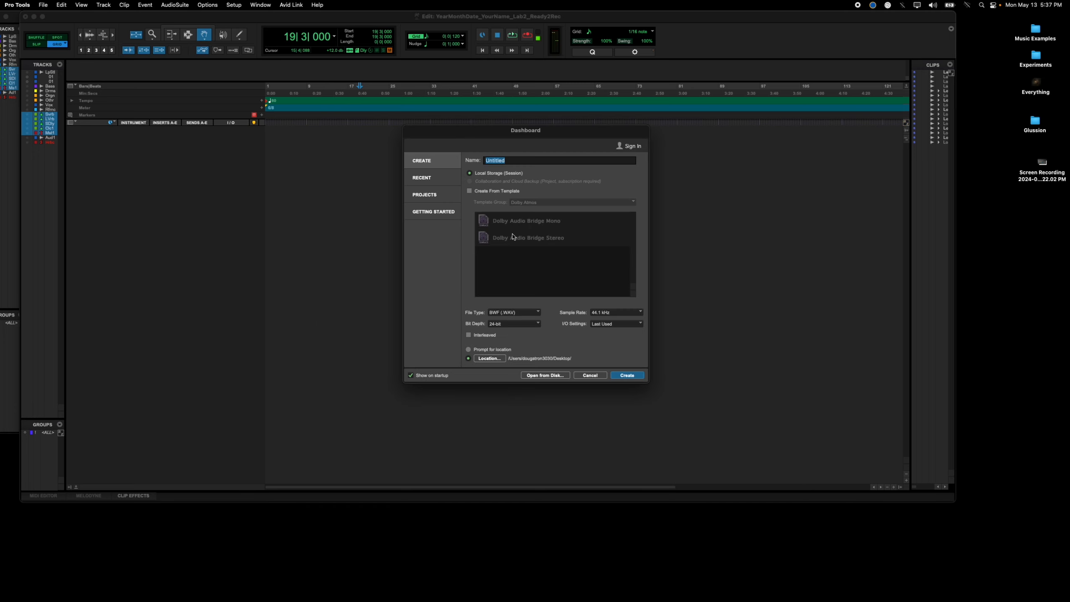
left_click(470, 192)
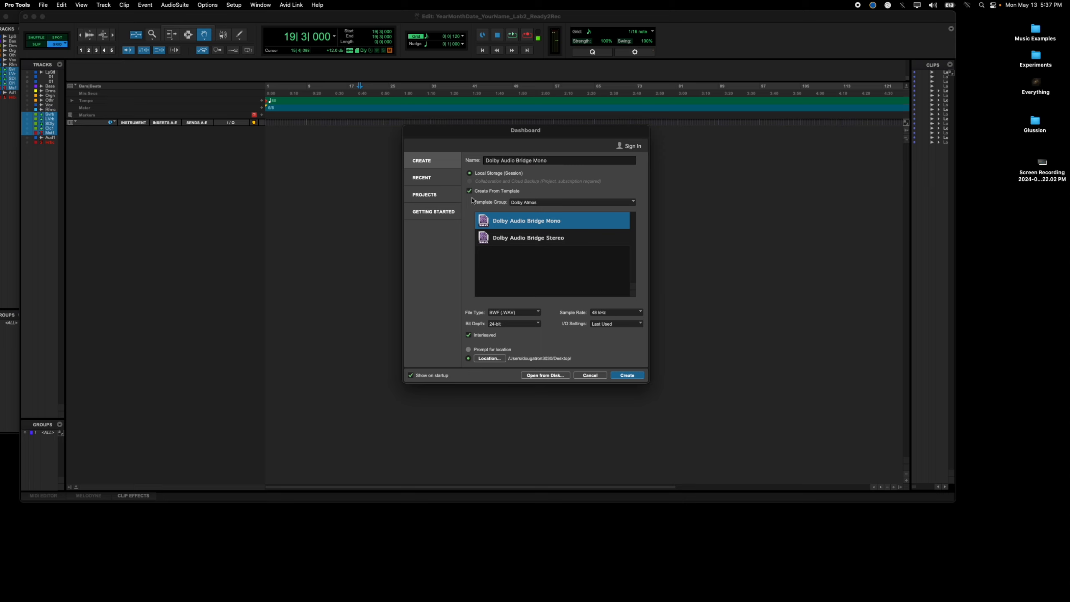
left_click(572, 205)
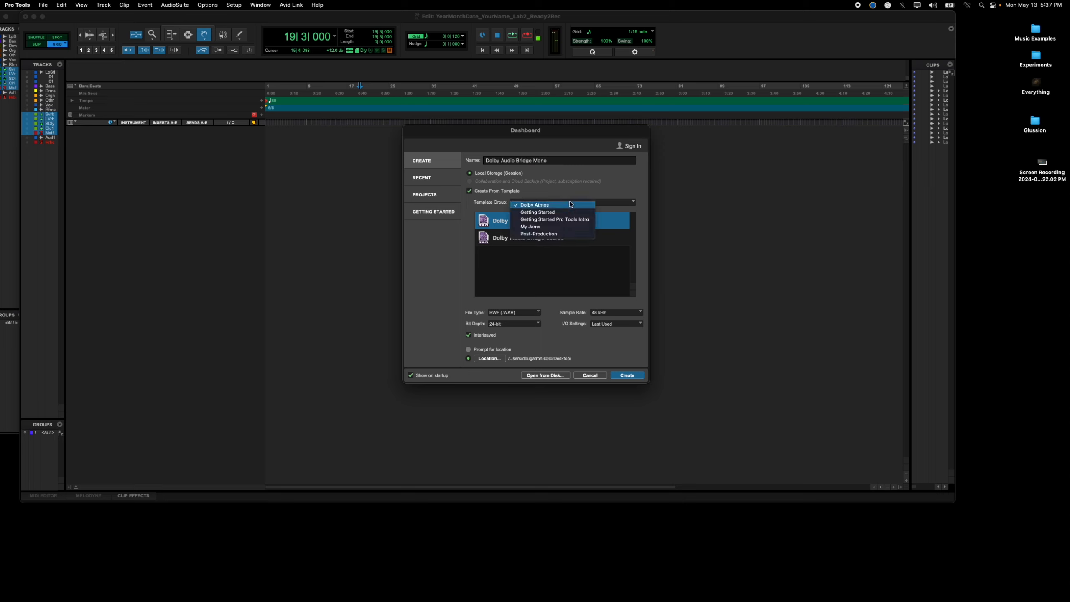
left_click(557, 229)
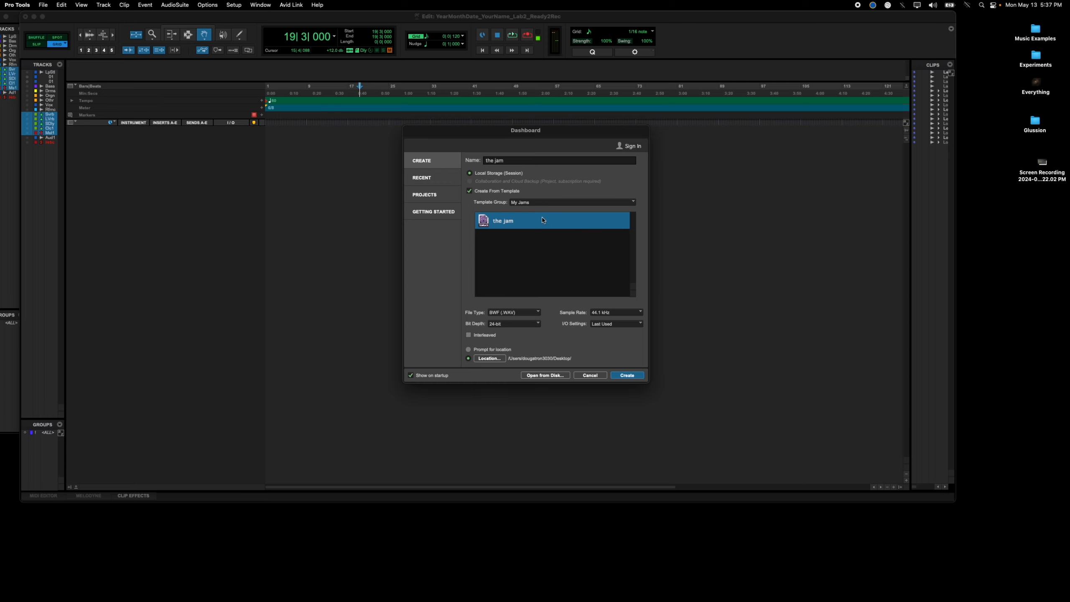
left_click(469, 192)
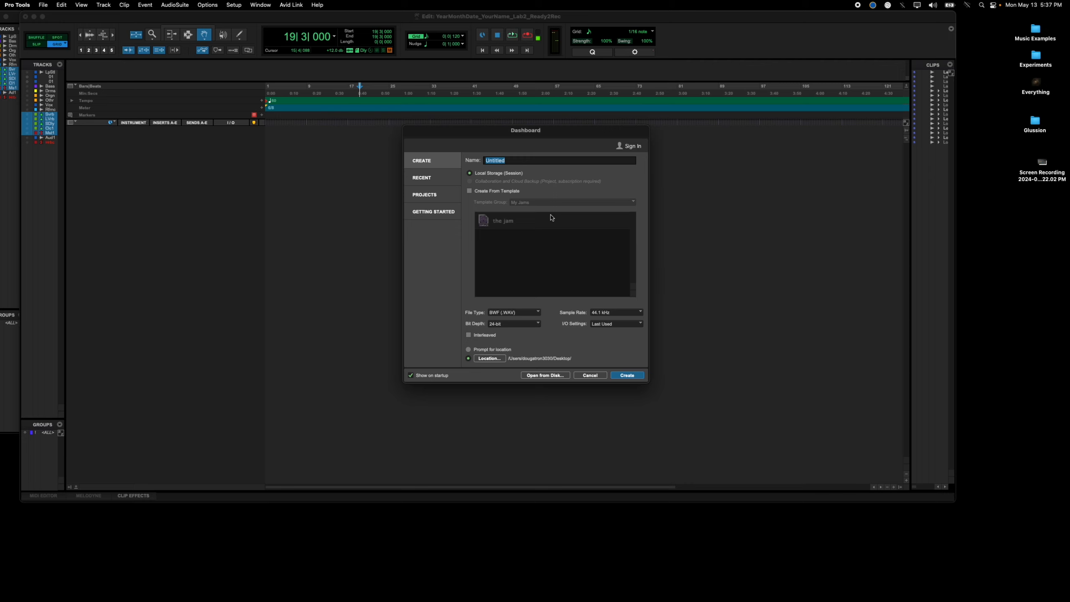
- Name the new session YearMonthDate_Yourname_Lab2 and set its I/O settings to Stereo Mix
type("Y")
type("_Yourname_Lab2")
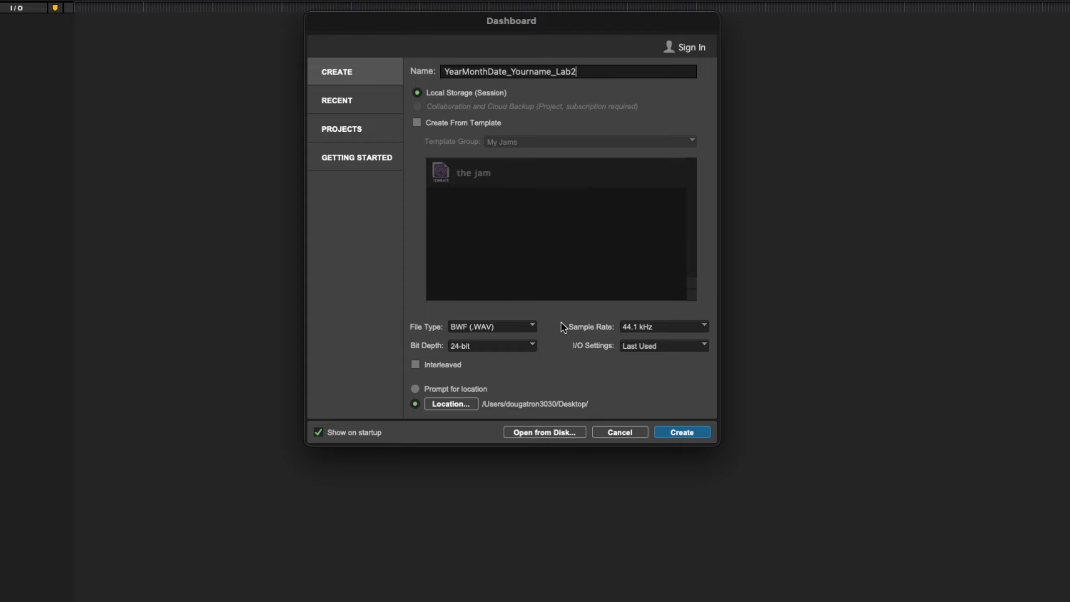
left_click(666, 349)
left_click(678, 359)
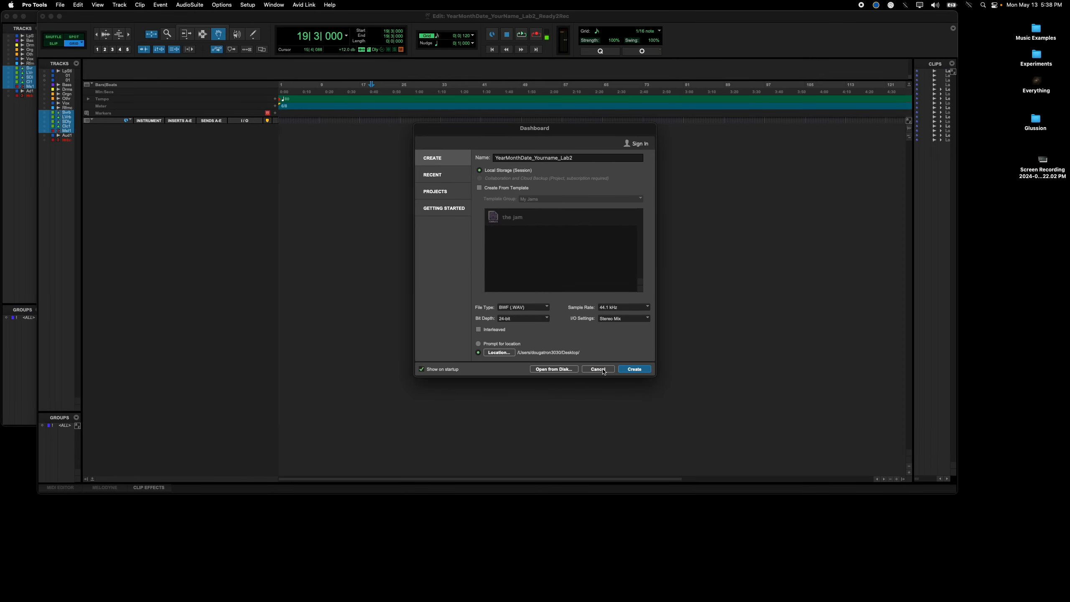
- Cancel the new session dialog, then move the YearMonthDate_YourName_Lab2 folder to a clear area of the desktop and open it
left_click(599, 369)
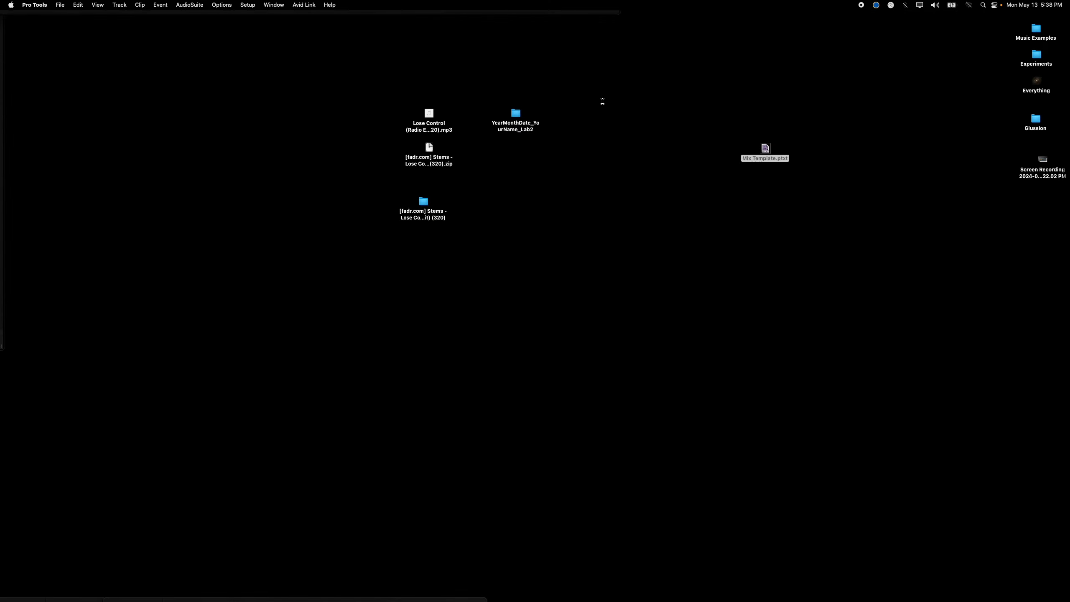
left_click_drag(517, 114, 649, 334)
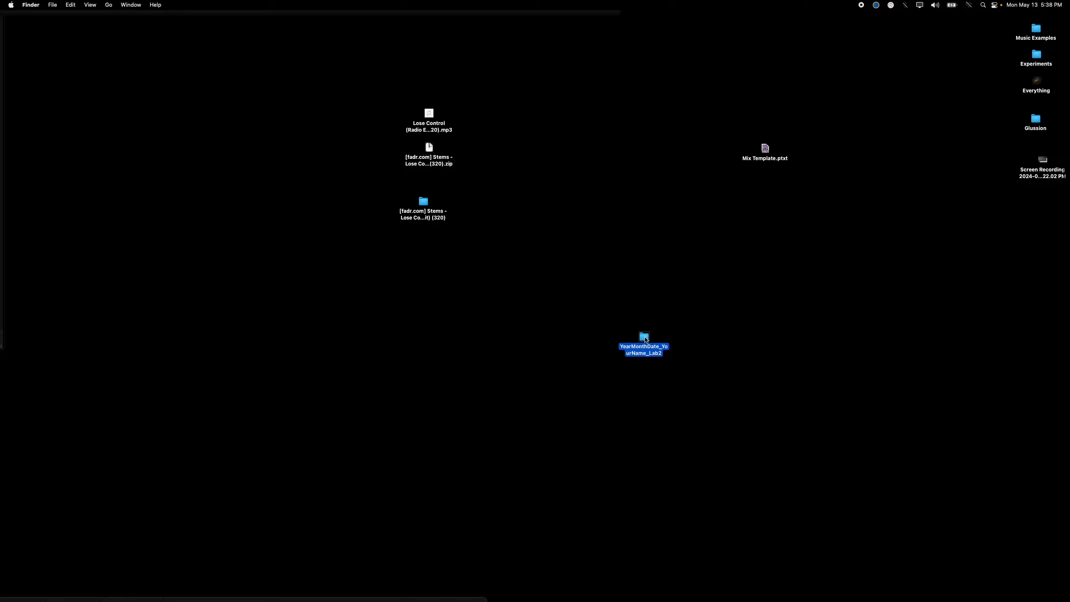
double_click(646, 339)
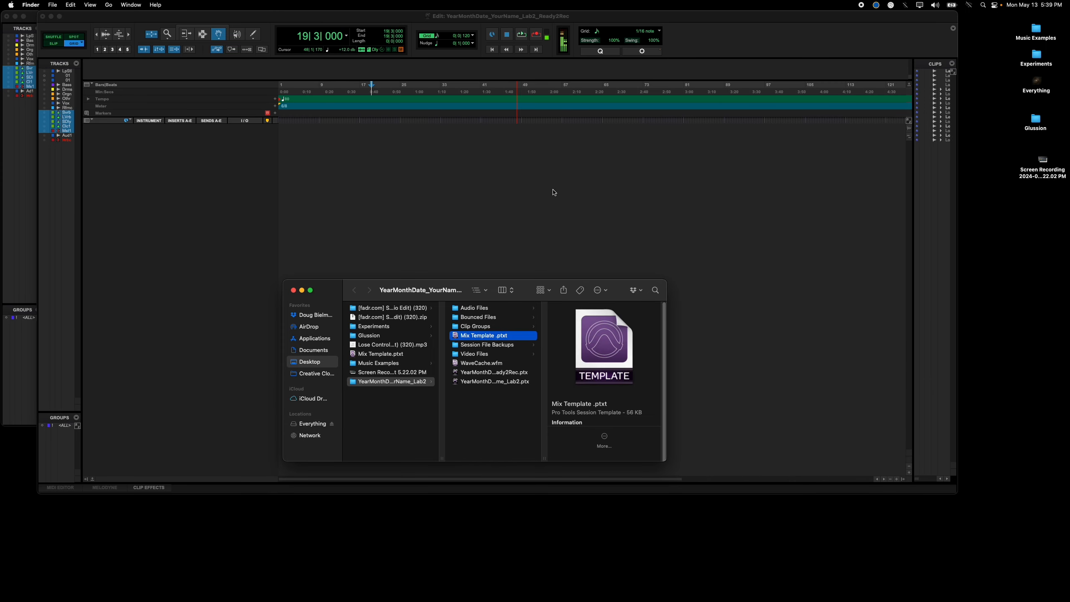
- Switch to the browser and read the lab page's instructions on audio interface and microphone setup and on session configuration
left_click(553, 191)
key("super+Tab")
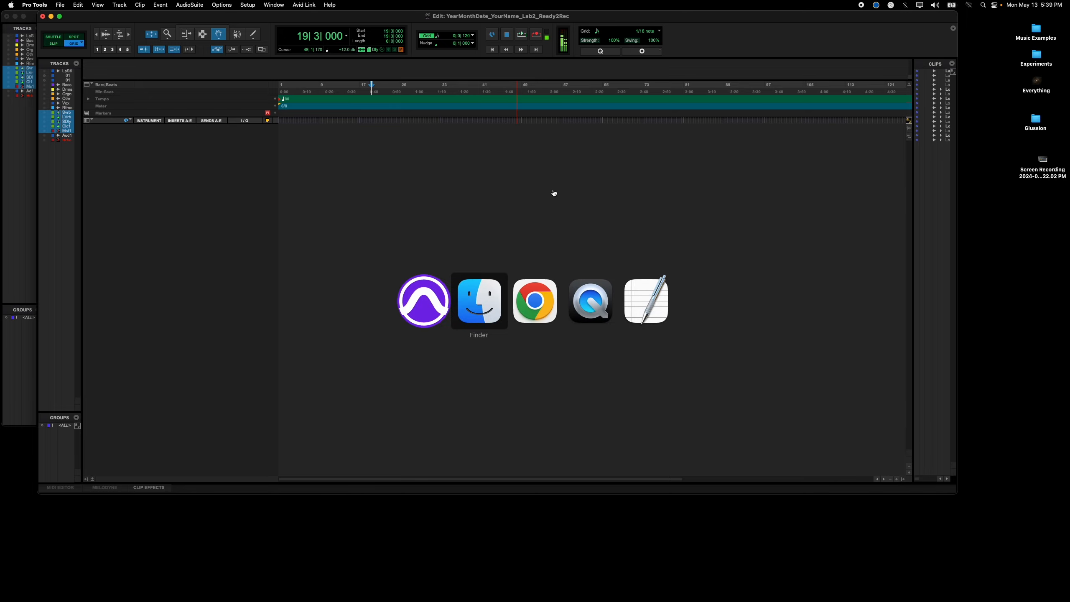
key("super+Tab")
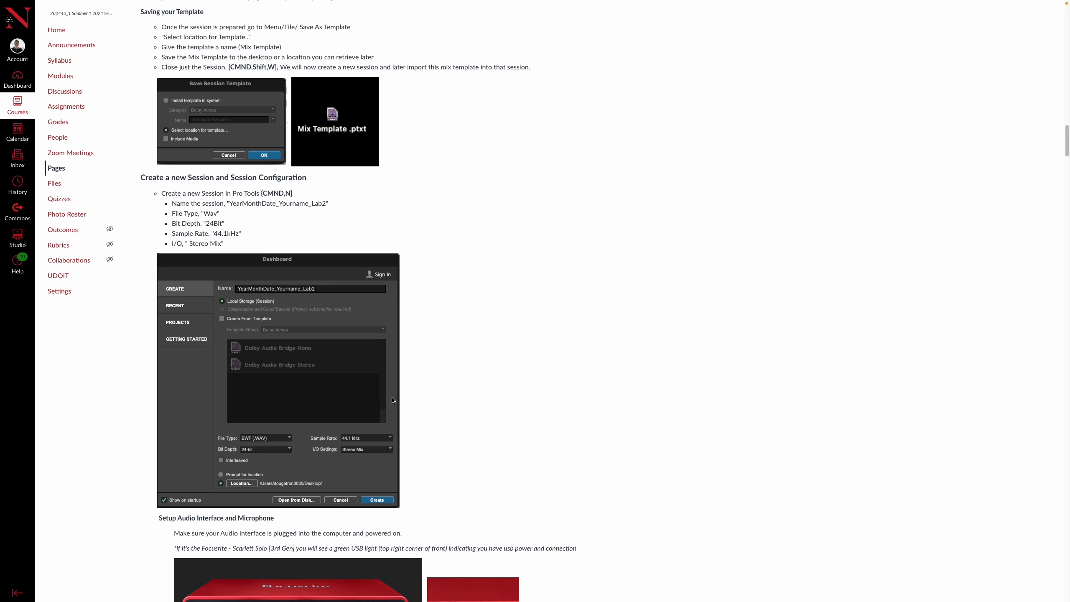
scroll(393, 401, "down", 7)
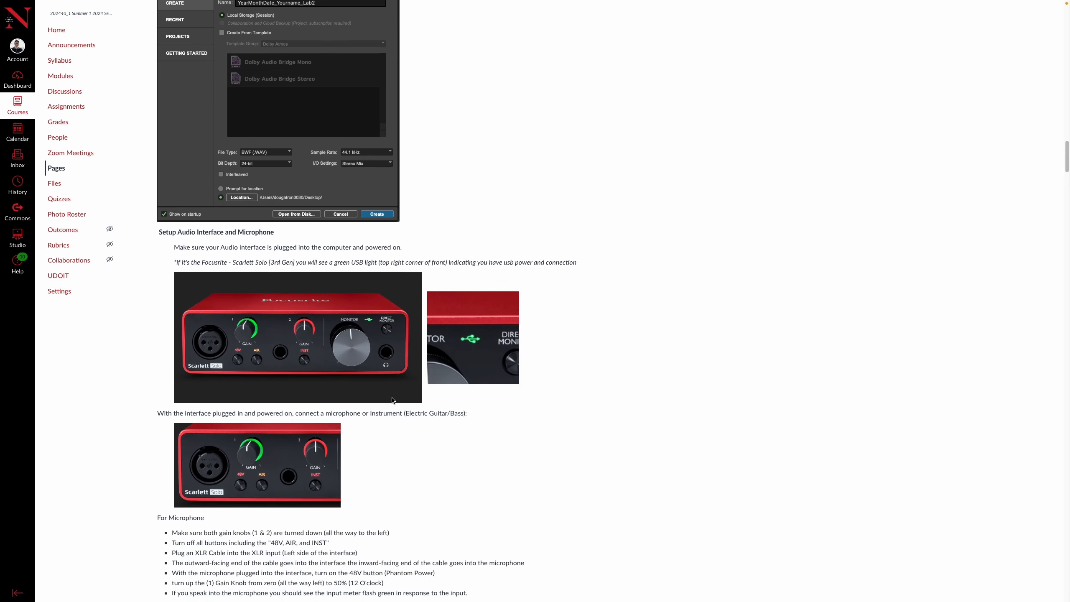
scroll(392, 400, "down", 1)
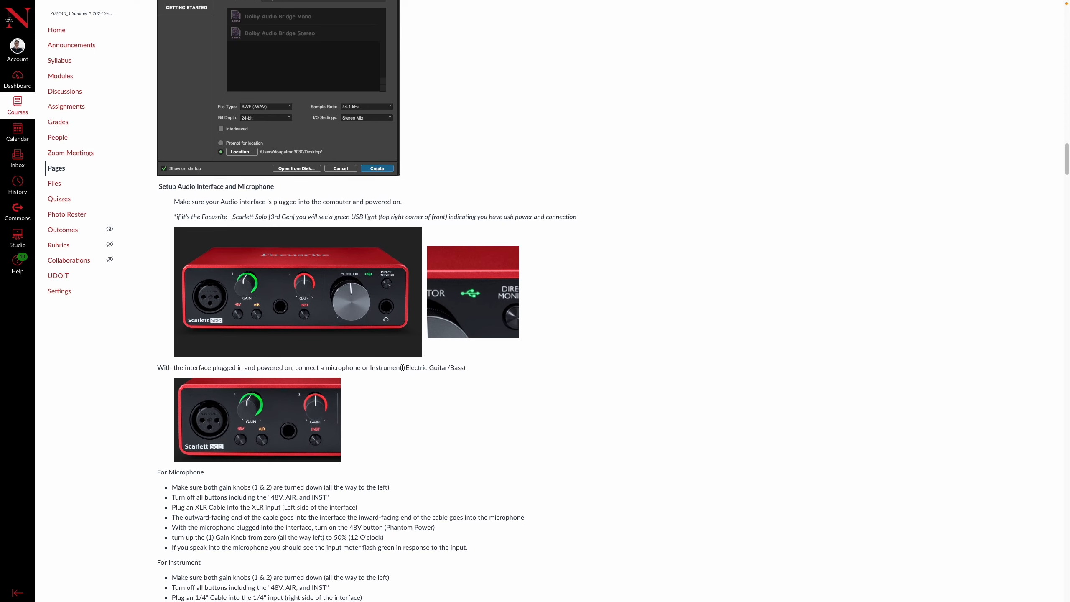
scroll(403, 367, "down", 1)
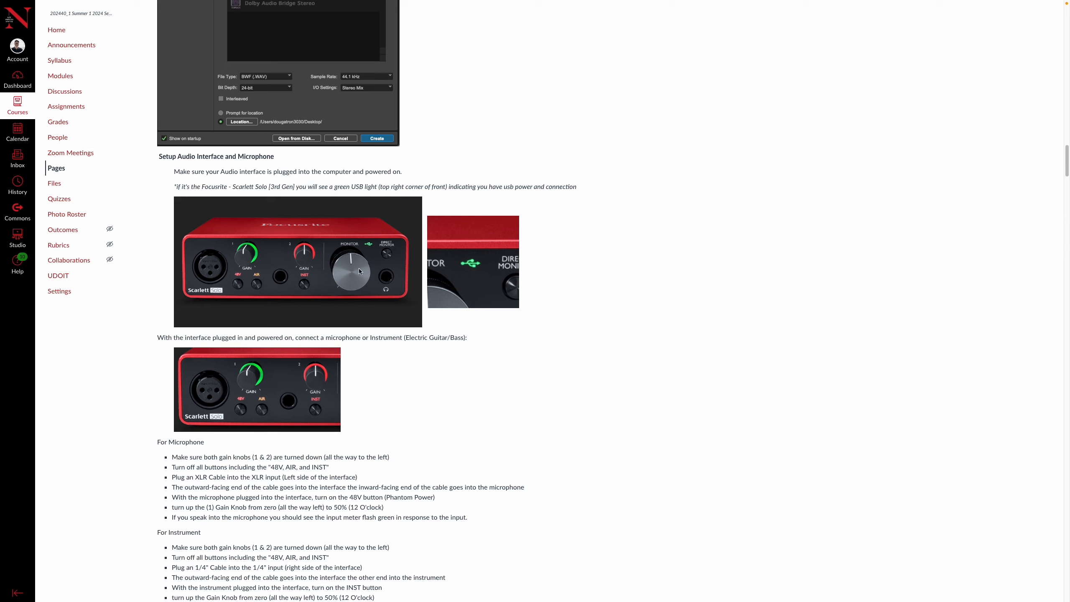
scroll(368, 384, "down", 4)
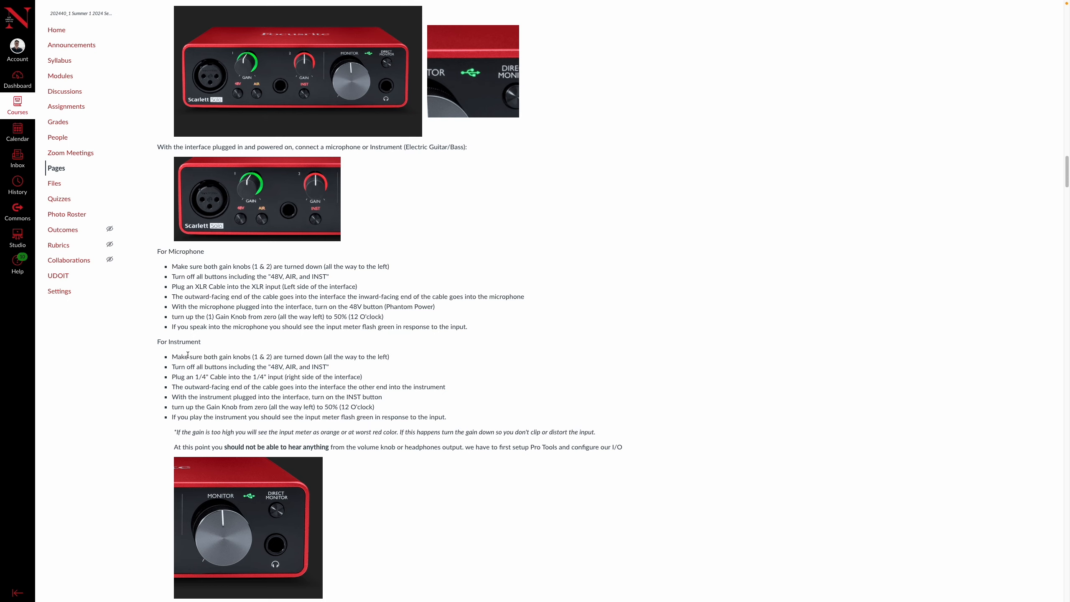
scroll(189, 354, "down", 1)
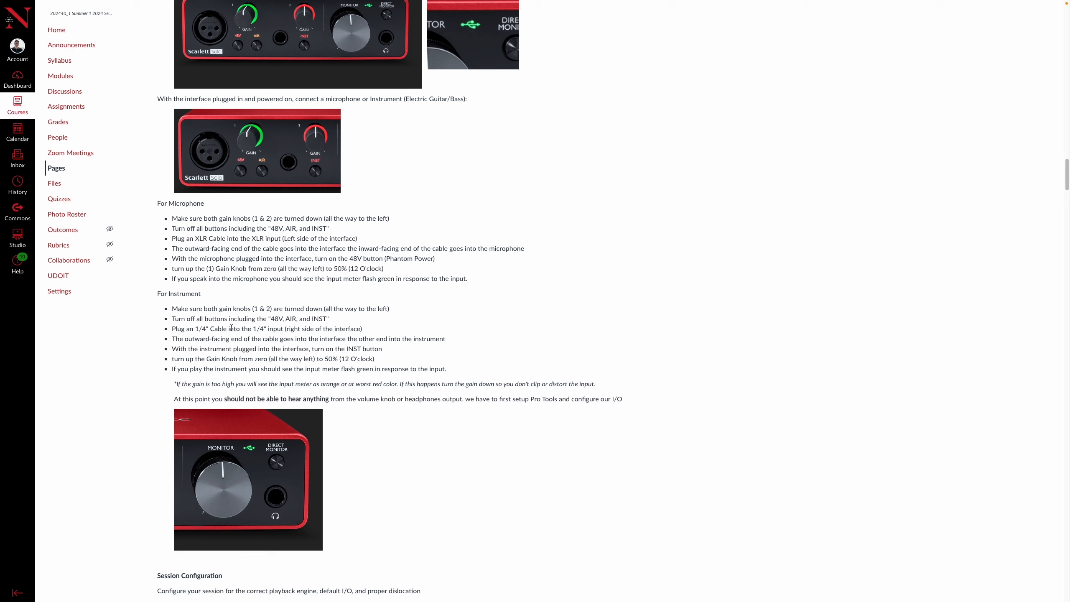
scroll(202, 314, "down", 2)
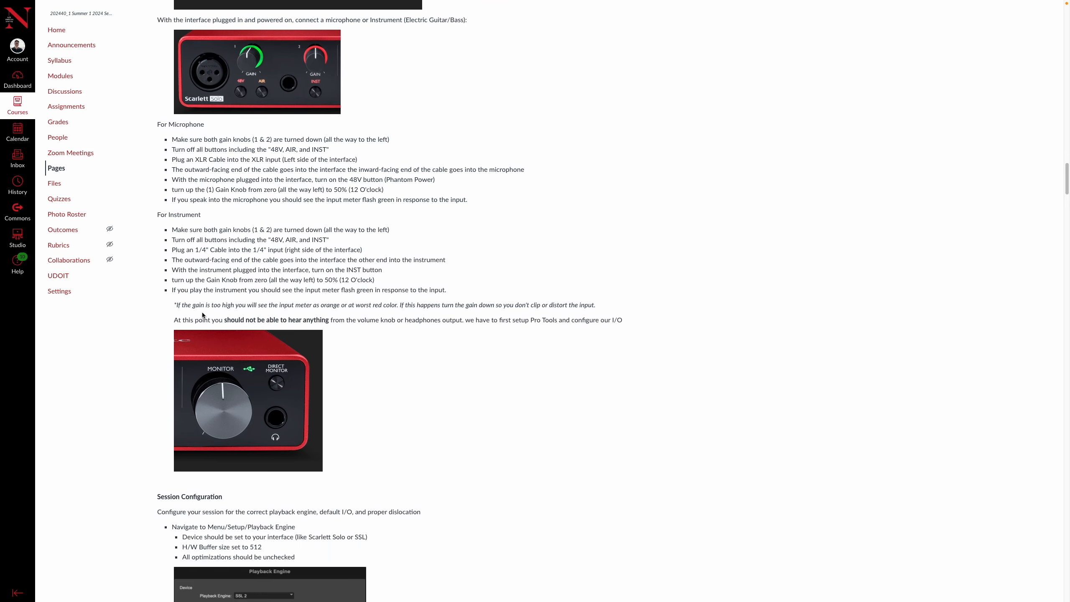
scroll(202, 315, "down", 1)
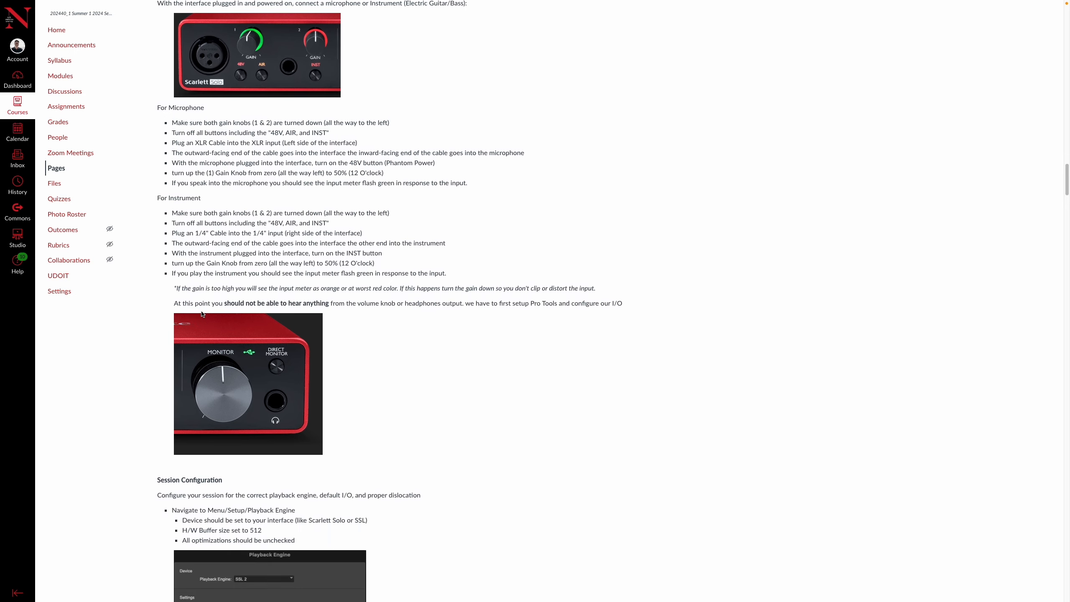
scroll(201, 314, "down", 4)
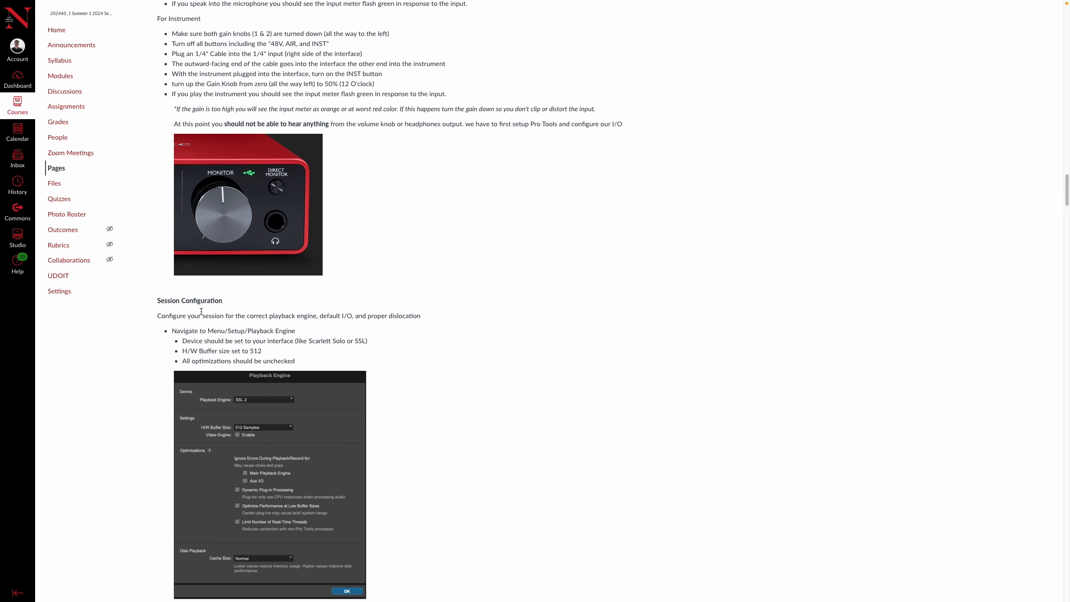
scroll(201, 311, "down", 2)
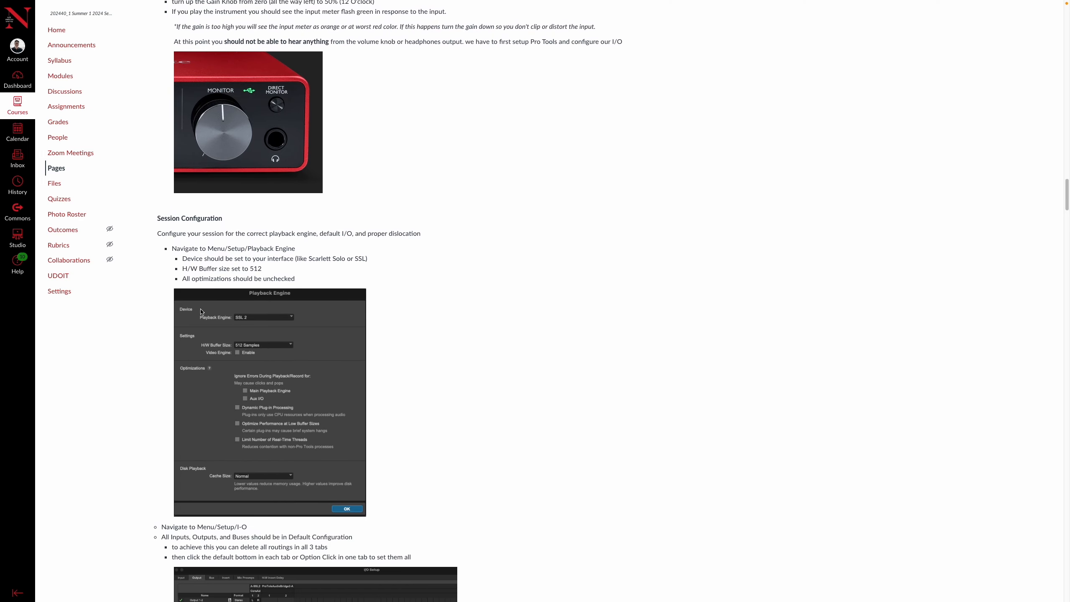
scroll(201, 312, "up", 9)
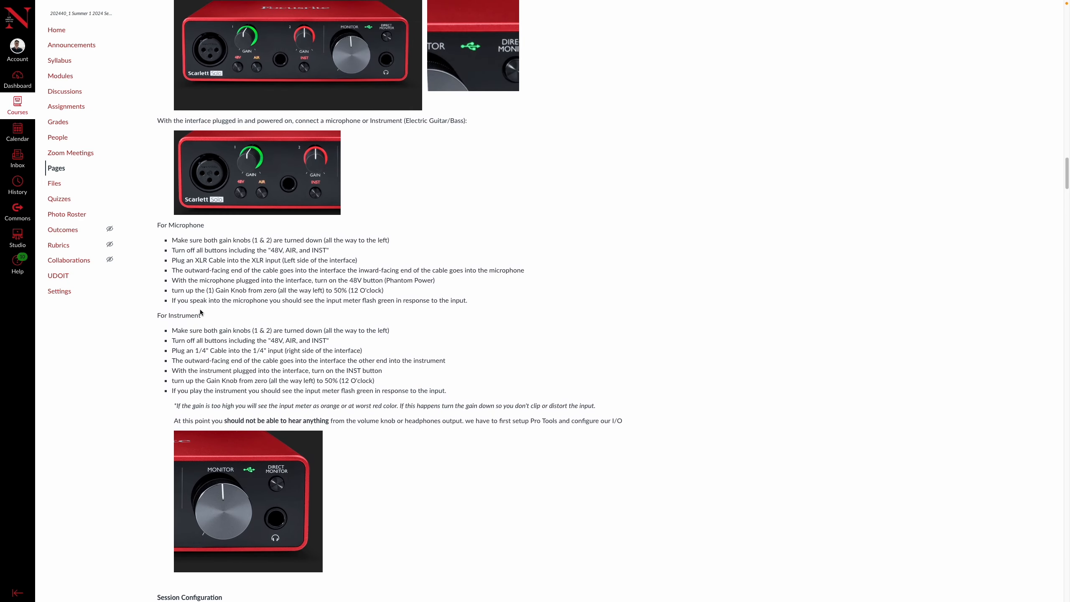
scroll(200, 312, "down", 9)
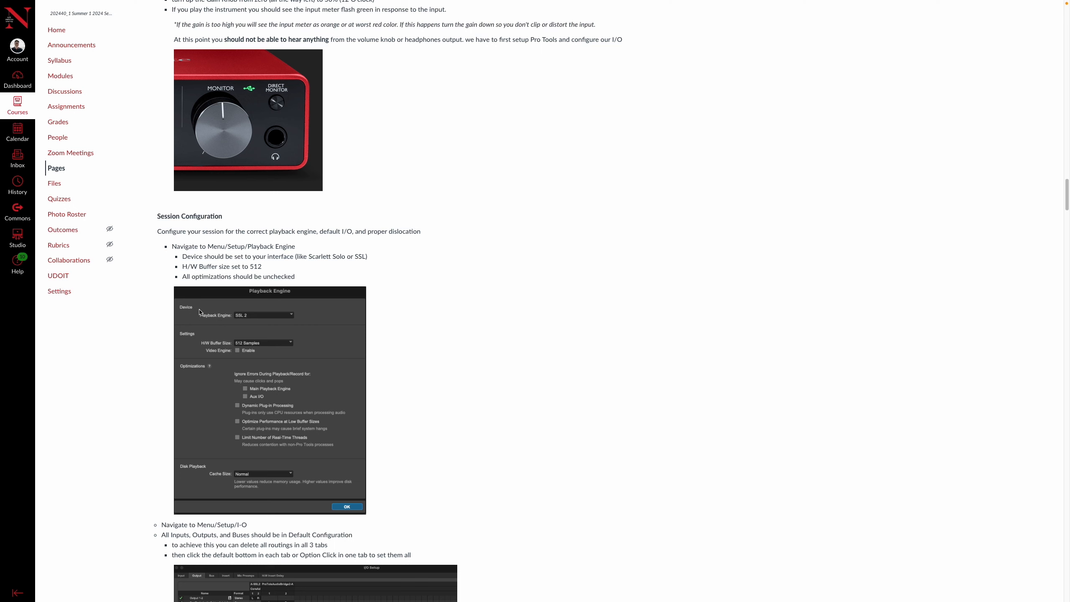
- Return to Pro Tools, examine the H/W buffer size choices in the Playback Engine settings, and cancel out of I/O Setup
key("super+Tab")
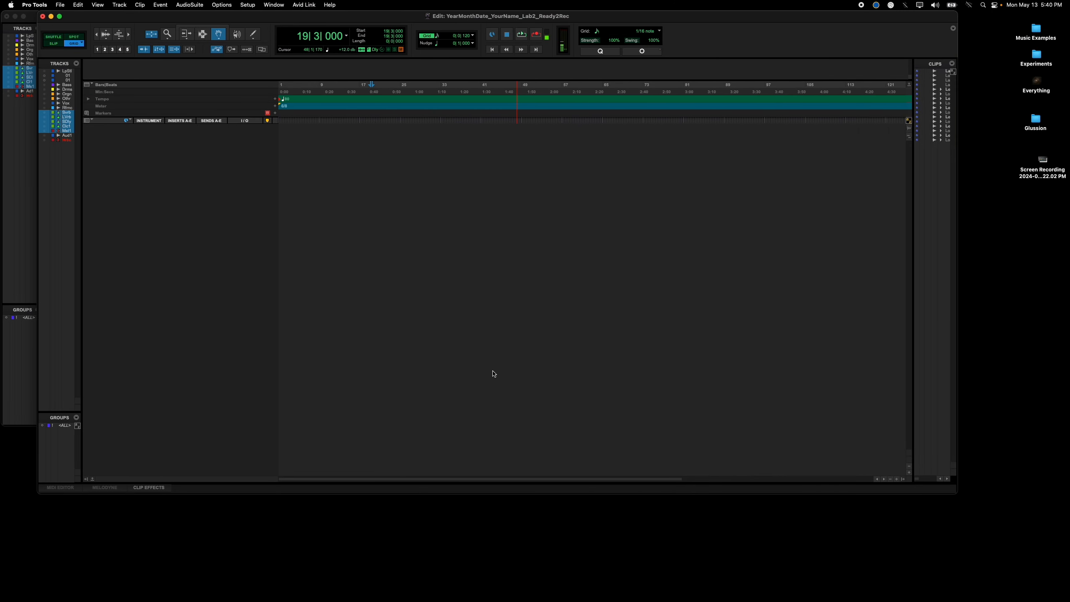
left_click(240, 6)
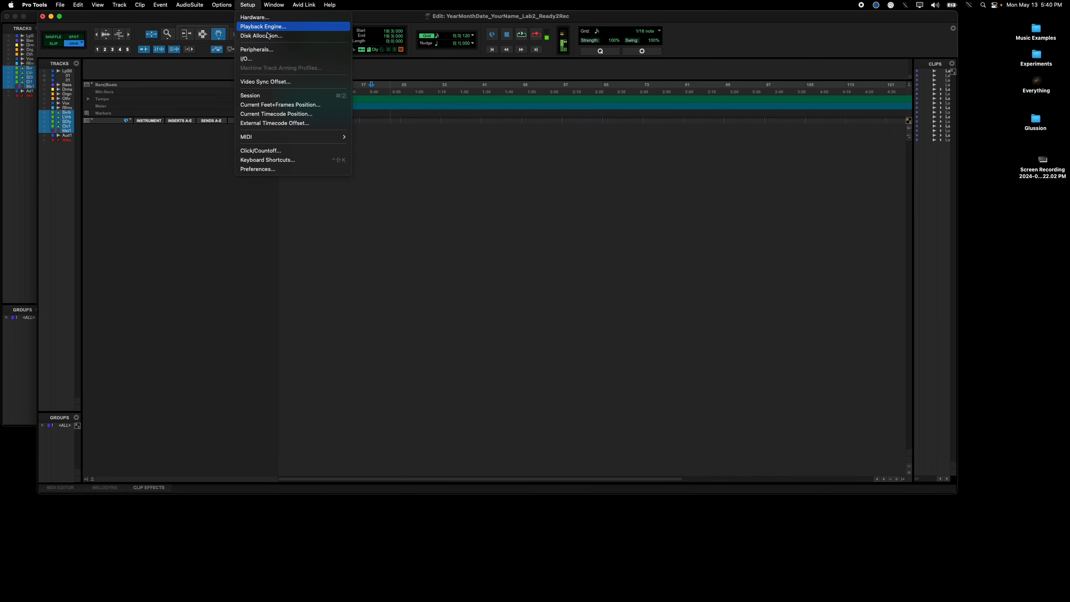
left_click(265, 26)
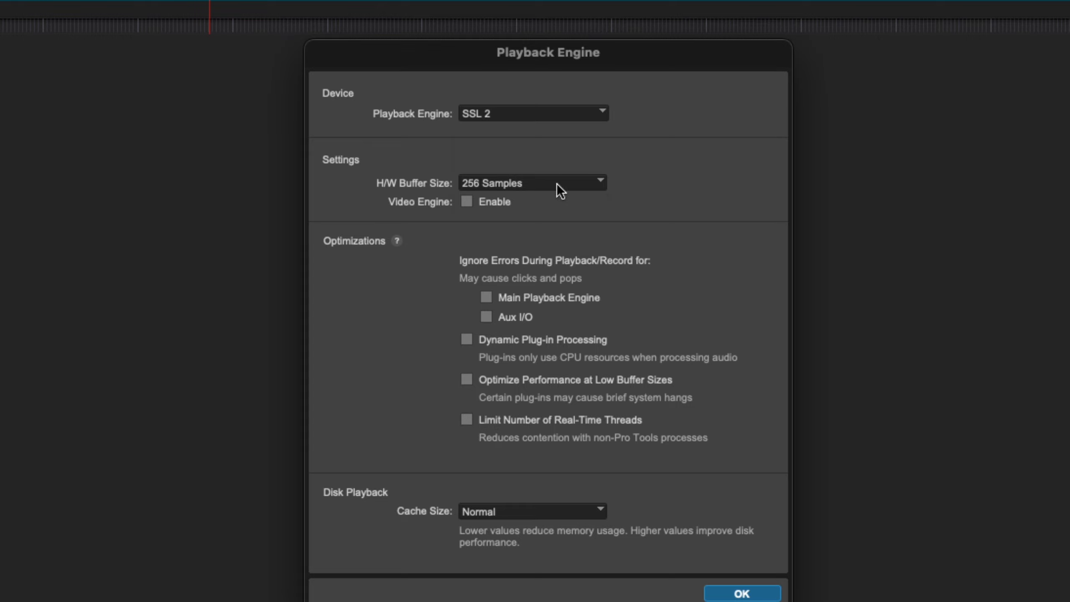
left_click(557, 184)
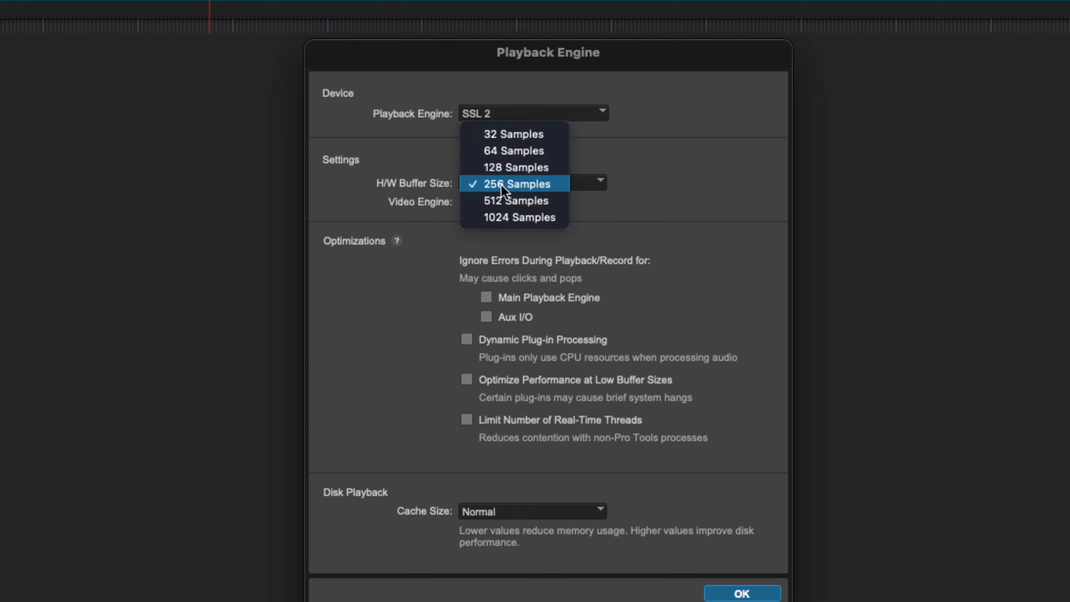
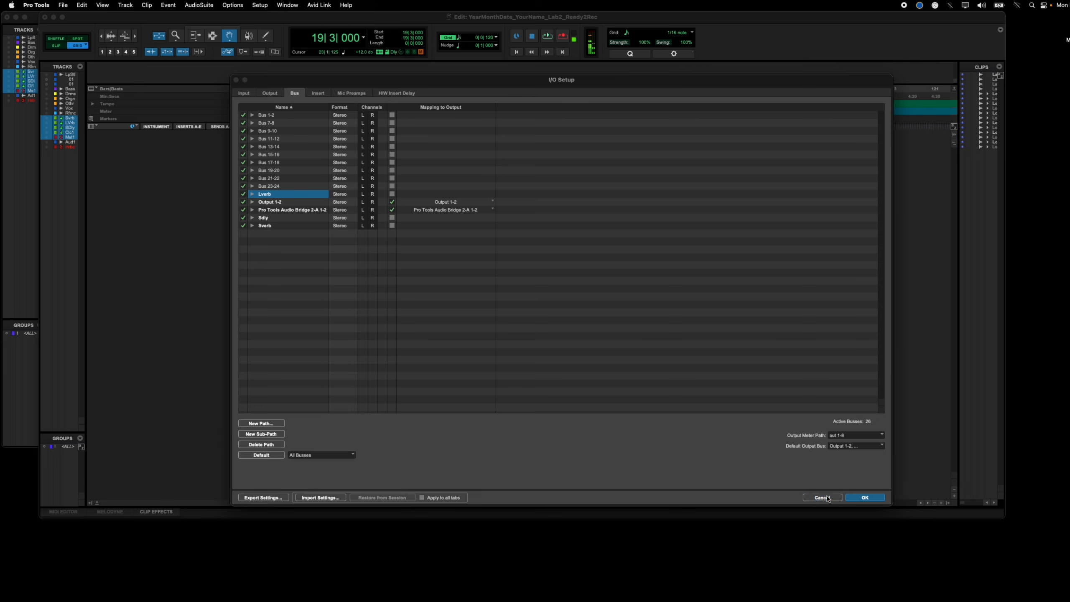
left_click(828, 499)
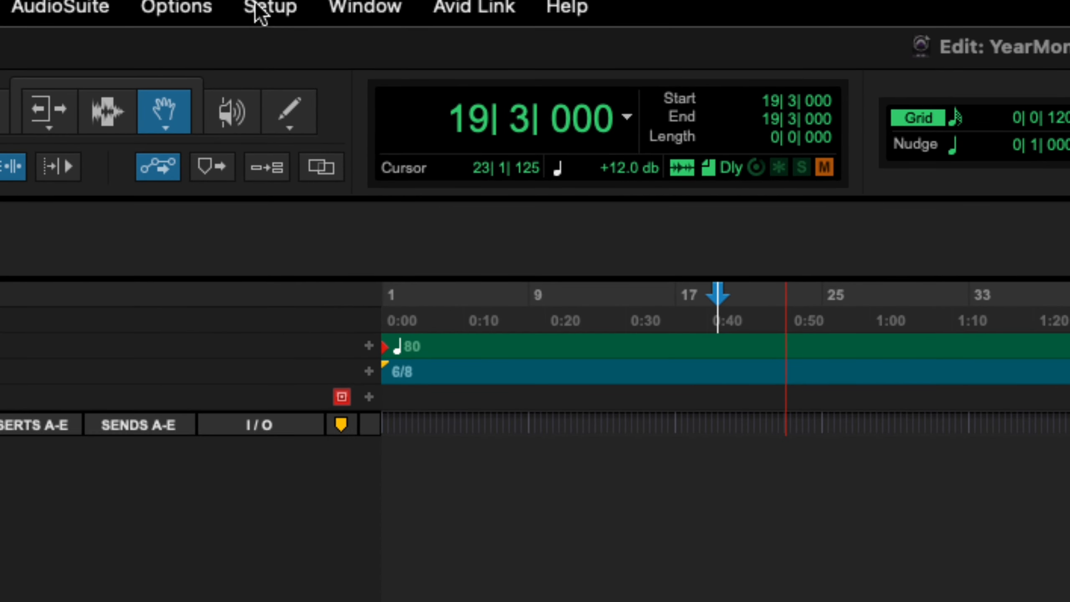
- Open Disk Allocation and look at the root media folder selection for the Lap Steel track, cancelling the folder chooser
left_click(266, 8)
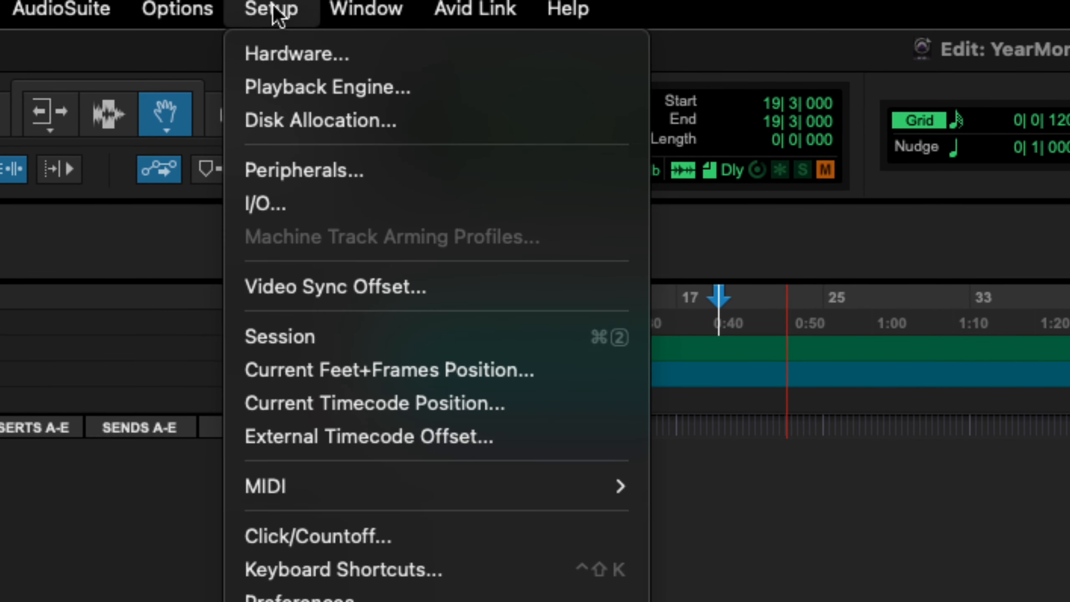
left_click(319, 134)
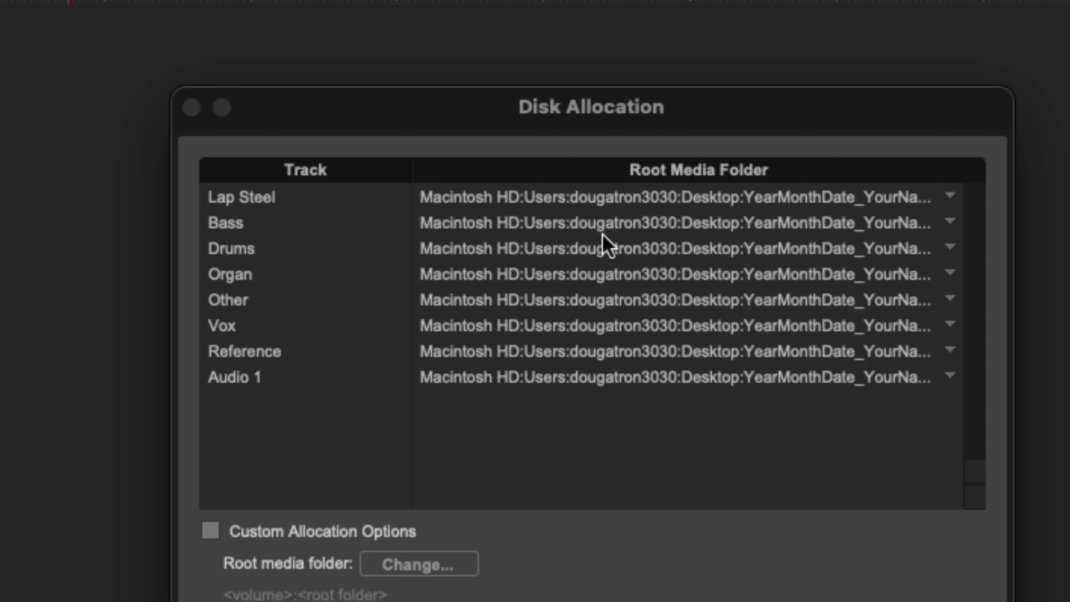
left_click(899, 197)
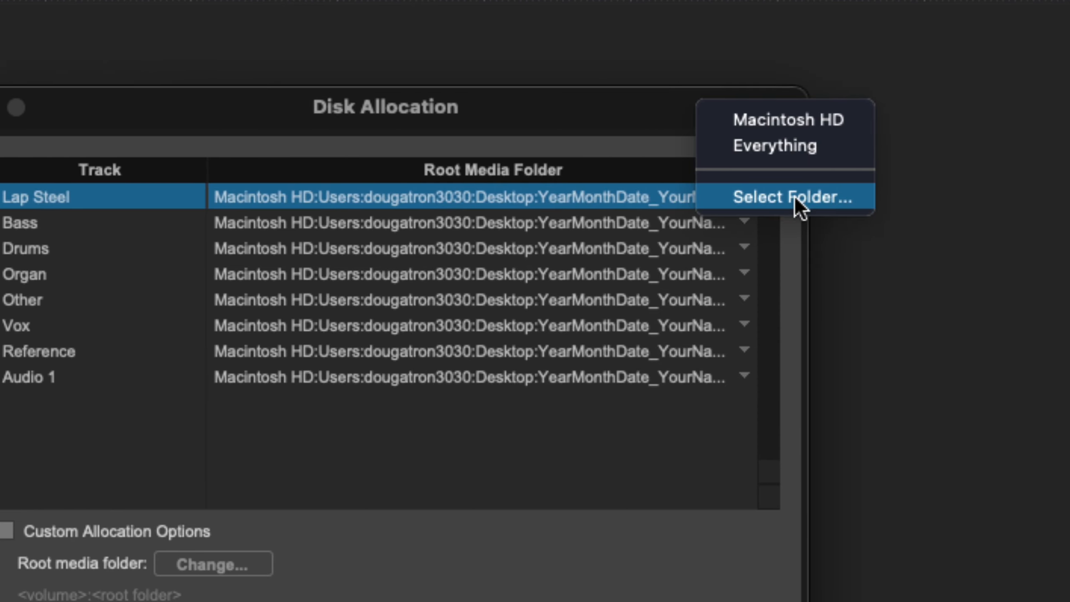
left_click(985, 198)
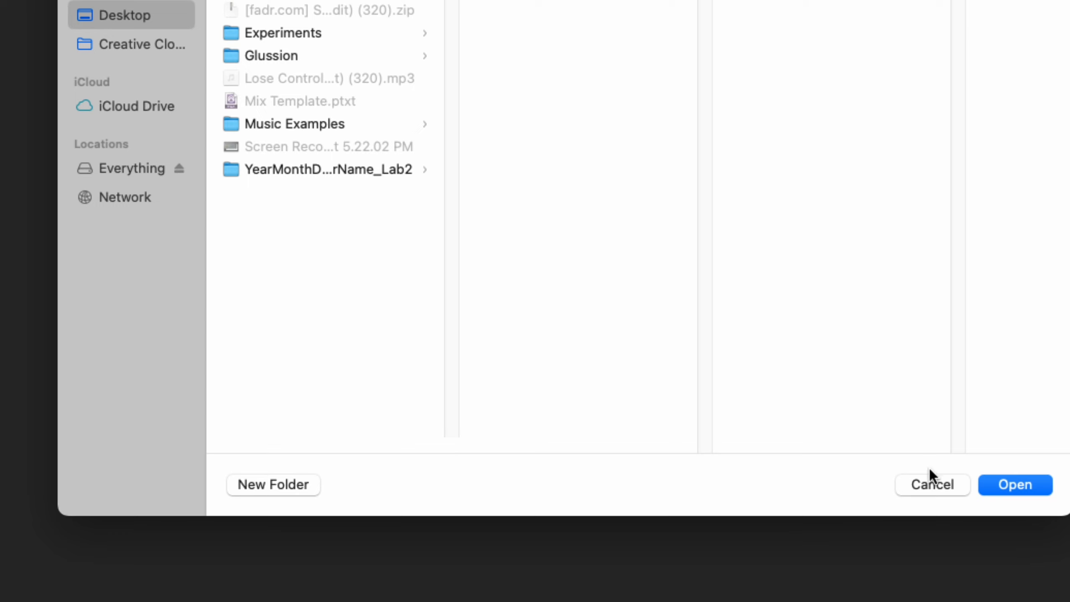
left_click(929, 479)
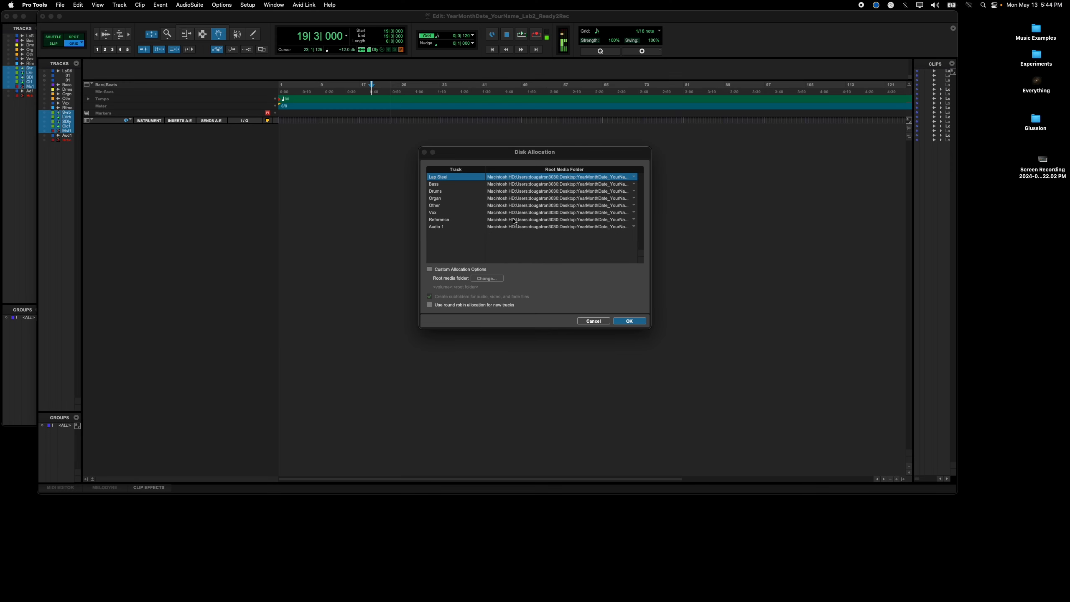
- Reveal the desktop, open the YearMonthDate_YourName_Lab2 folder and view the contents of its Audio Files folder
mouse_move(1069, 1)
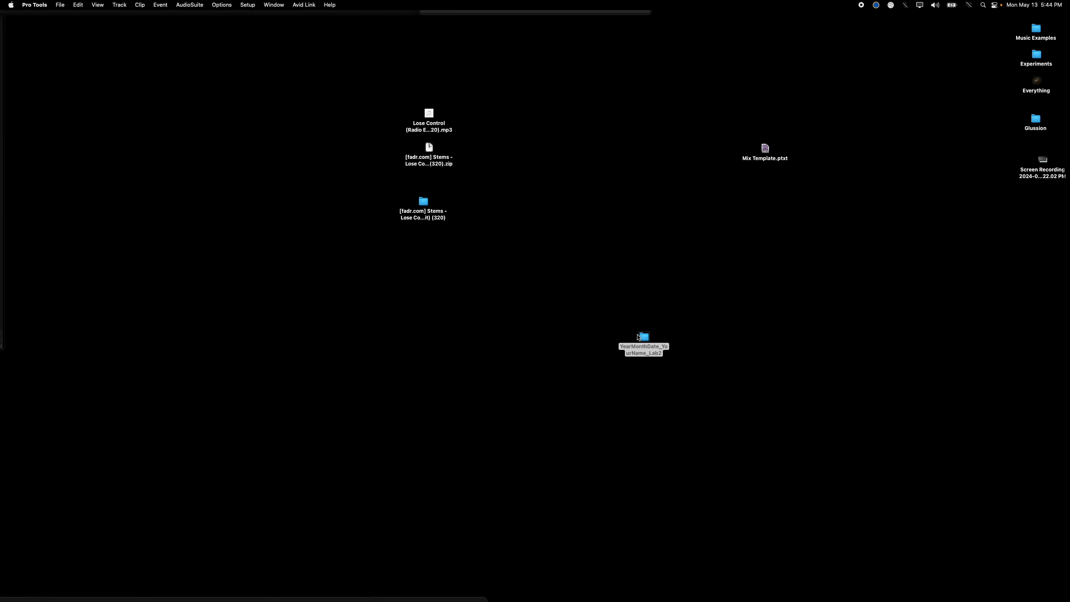
left_click(644, 340)
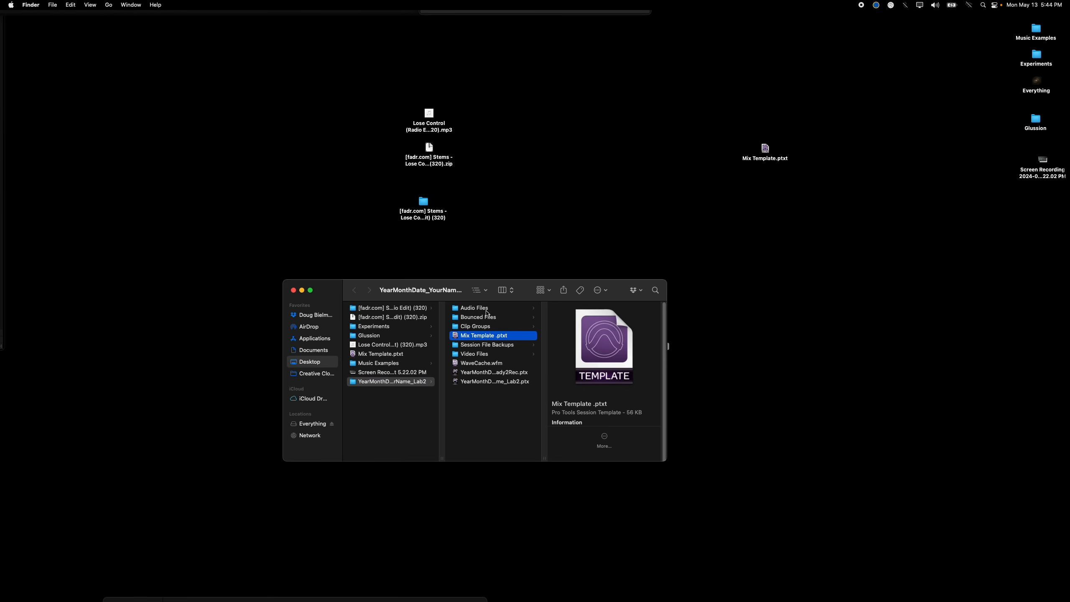
left_click(479, 308)
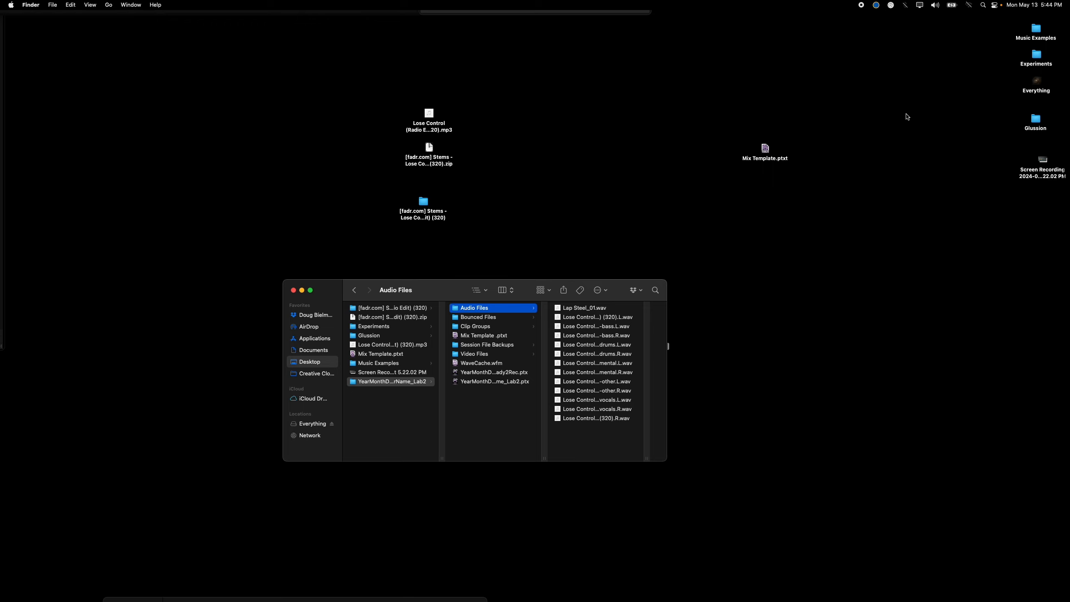
- Enable custom allocation options in Disk Allocation, browse to the Lab2 session's Audio Files folder for the root media folder, and cancel without applying
mouse_move(1069, 1)
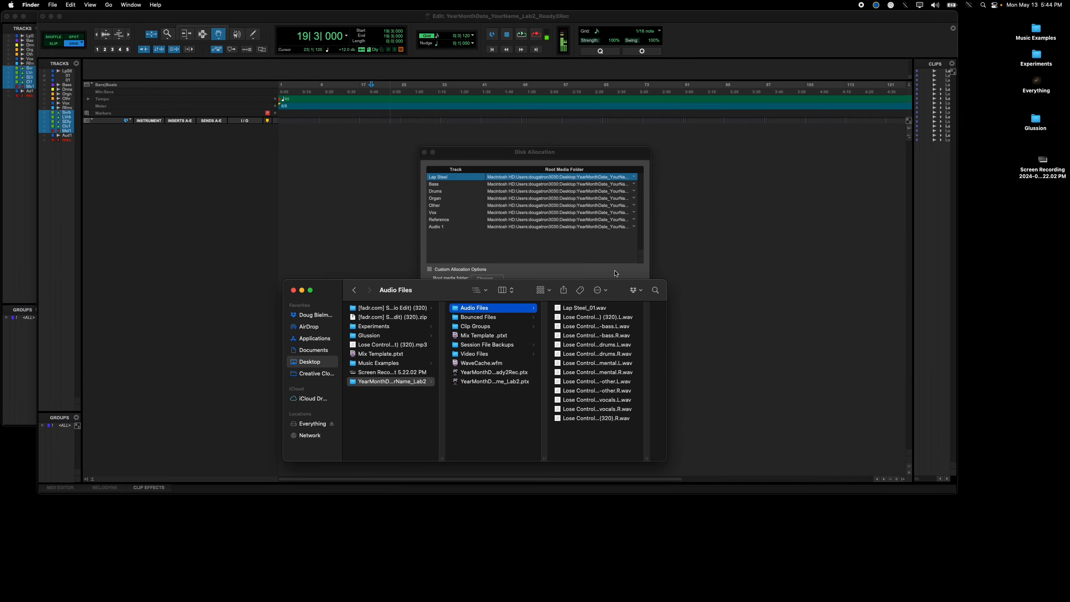
left_click(437, 270)
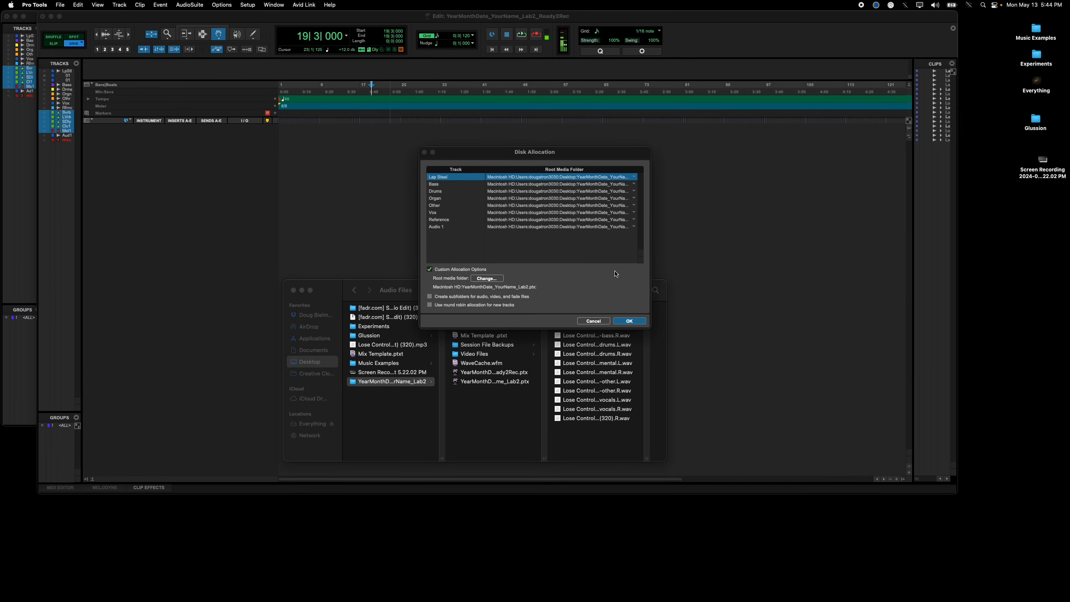
left_click(429, 269)
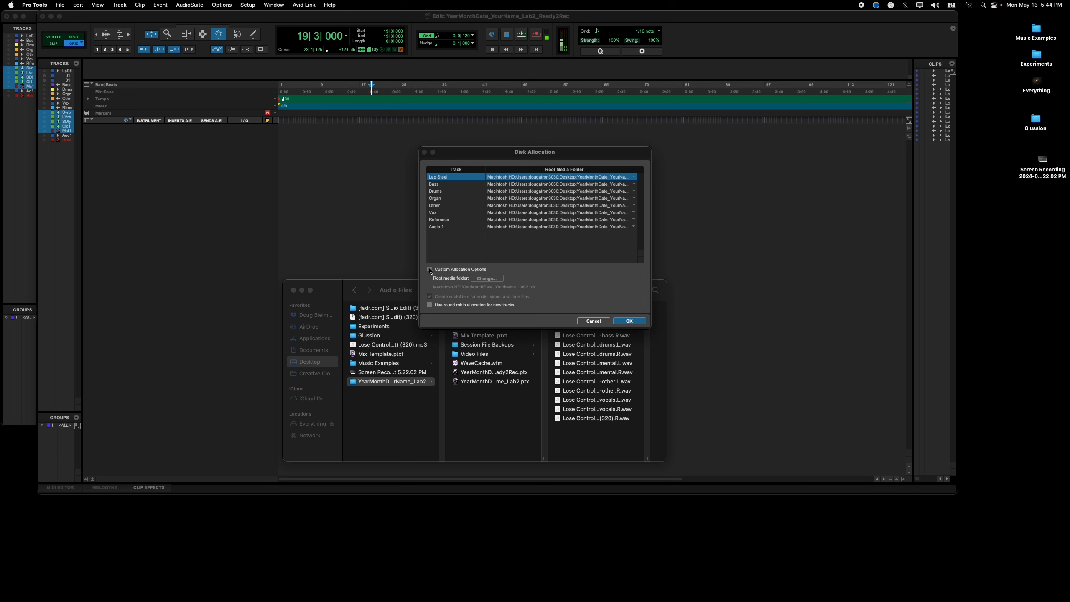
left_click(430, 269)
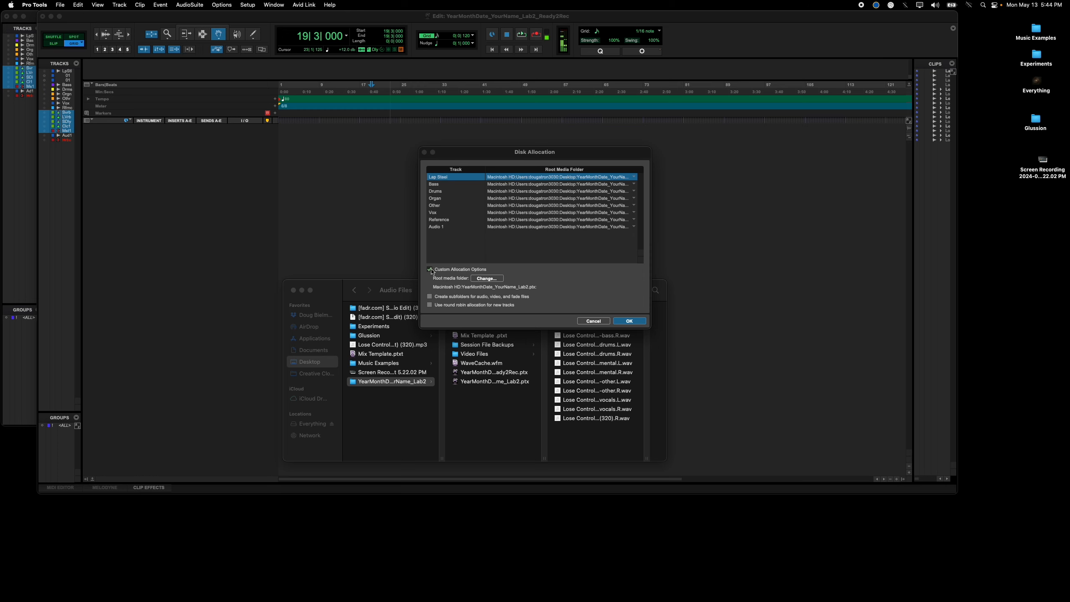
left_click(487, 278)
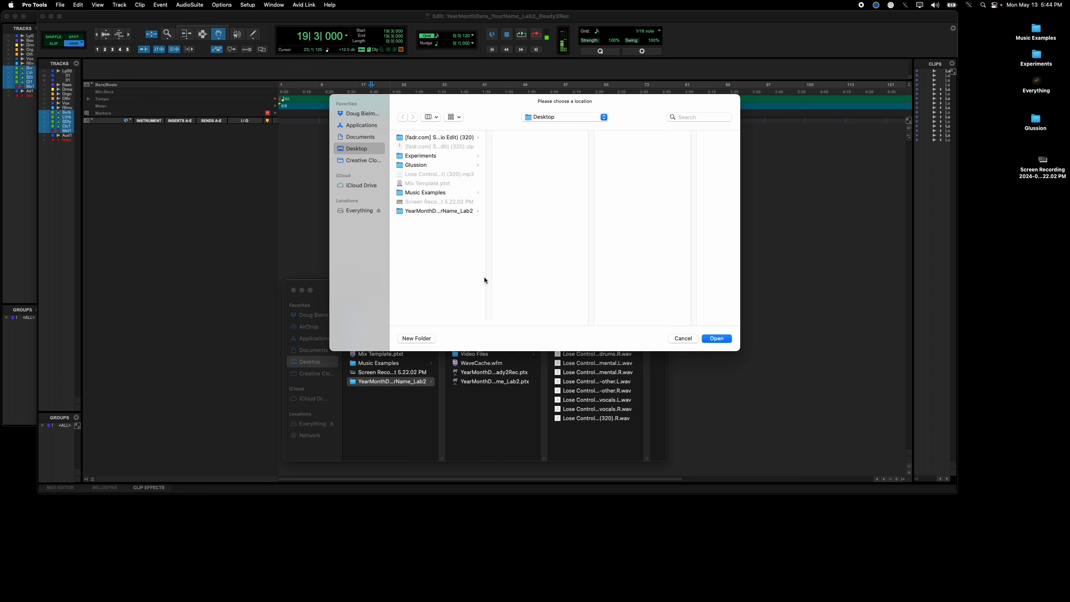
left_click(442, 211)
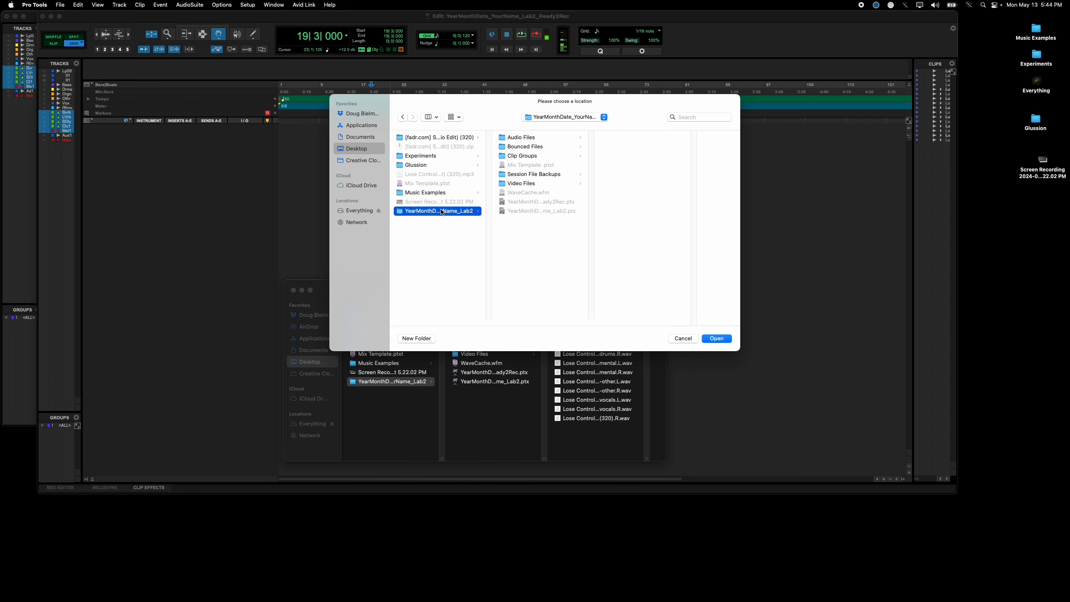
left_click(534, 137)
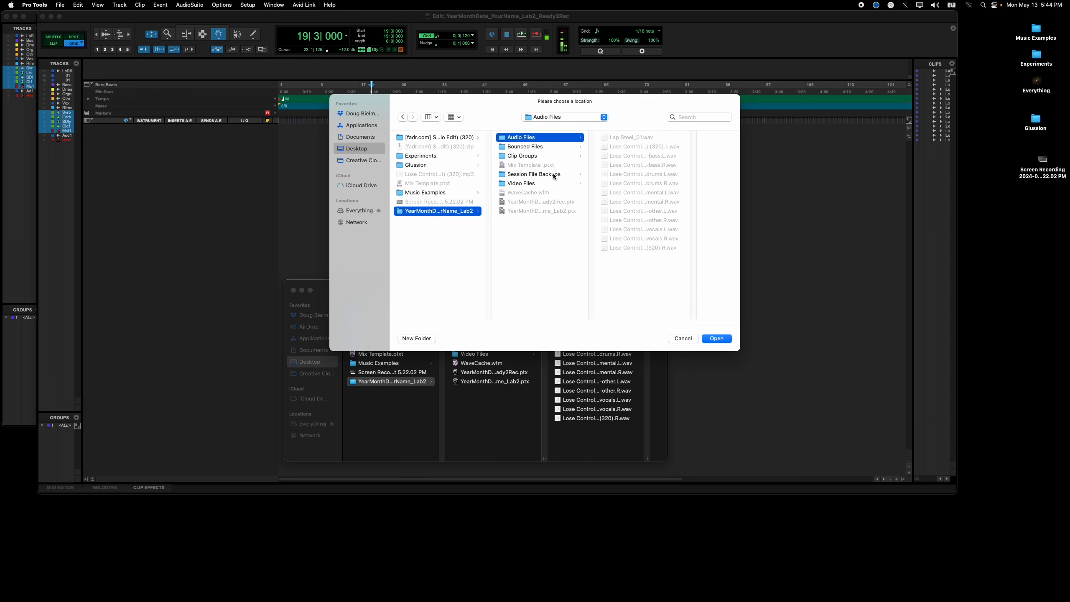
left_click(687, 339)
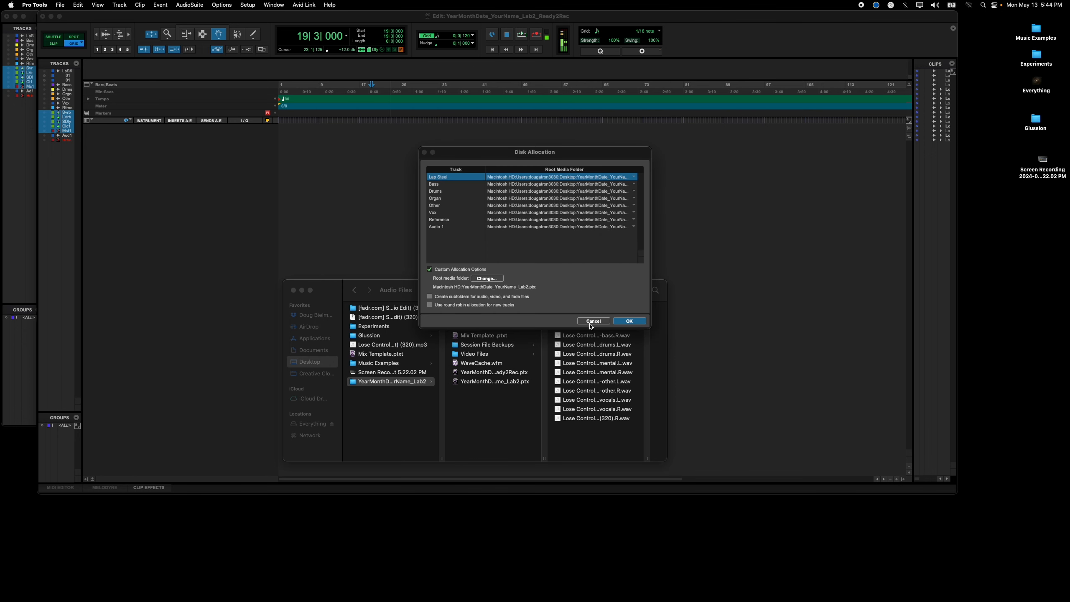
left_click(430, 269)
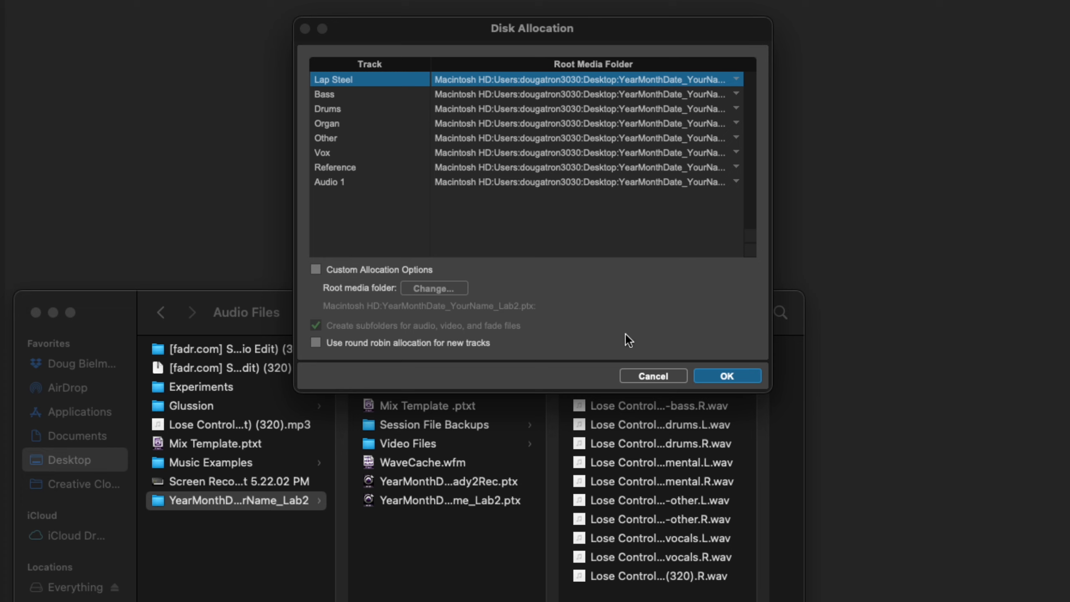
left_click(653, 375)
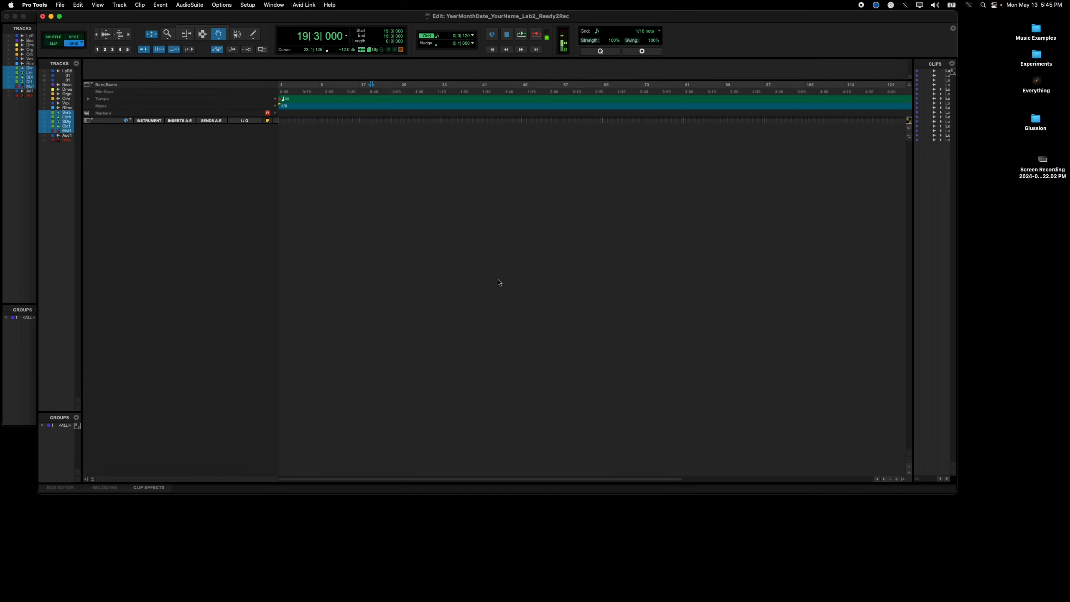
- Switch to the browser and read the lab page's instructions on I/O setup, disk allocation and placing the Mix Template in the session folder
key("super+Tab")
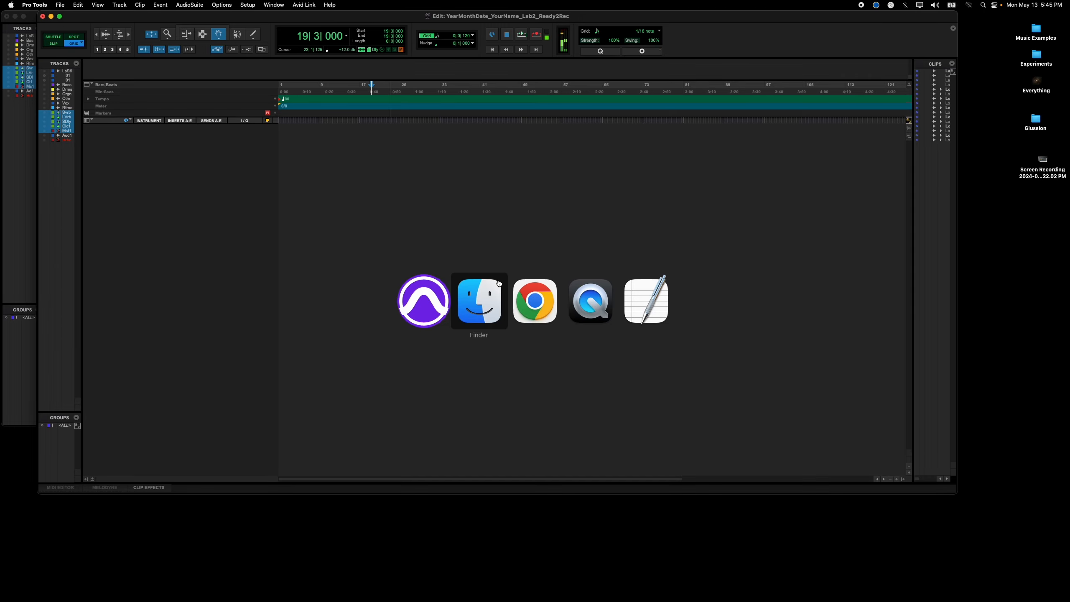
key("super+Tab")
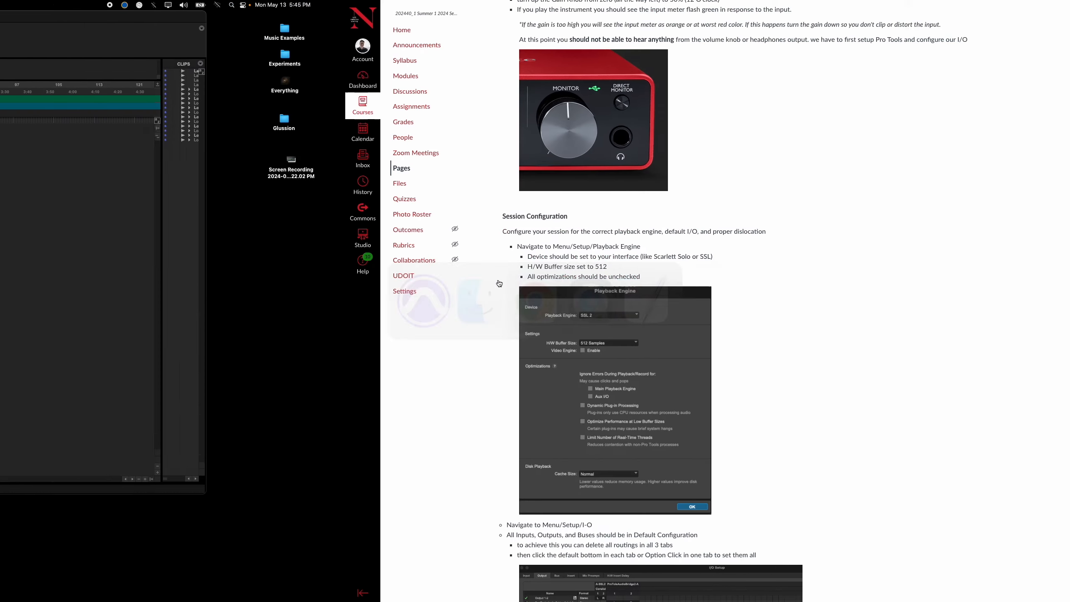
scroll(406, 306, "down", 8)
scroll(406, 309, "down", 12)
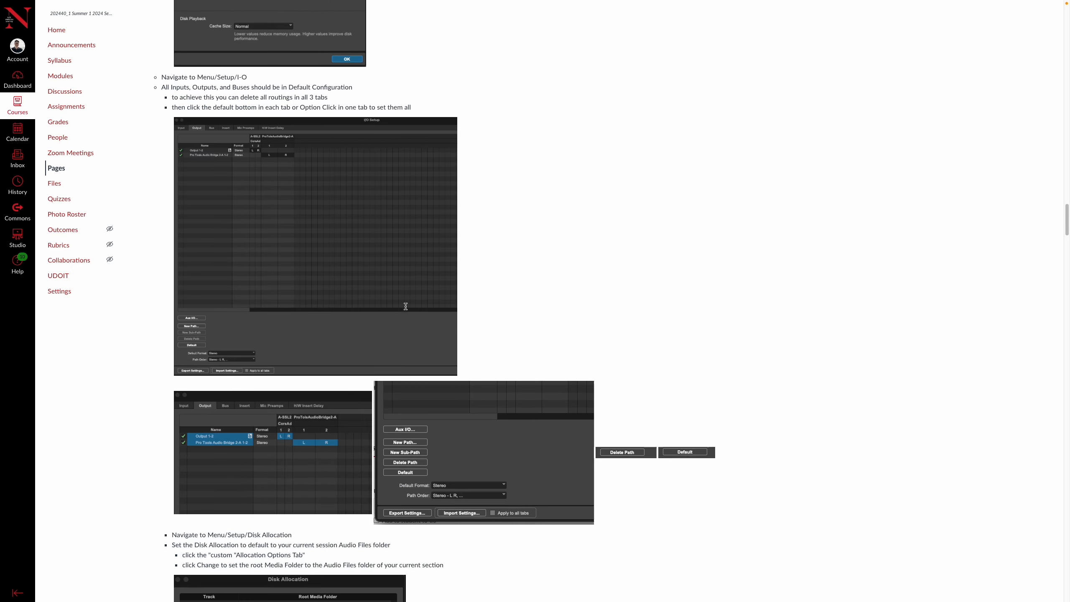
scroll(406, 309, "down", 9)
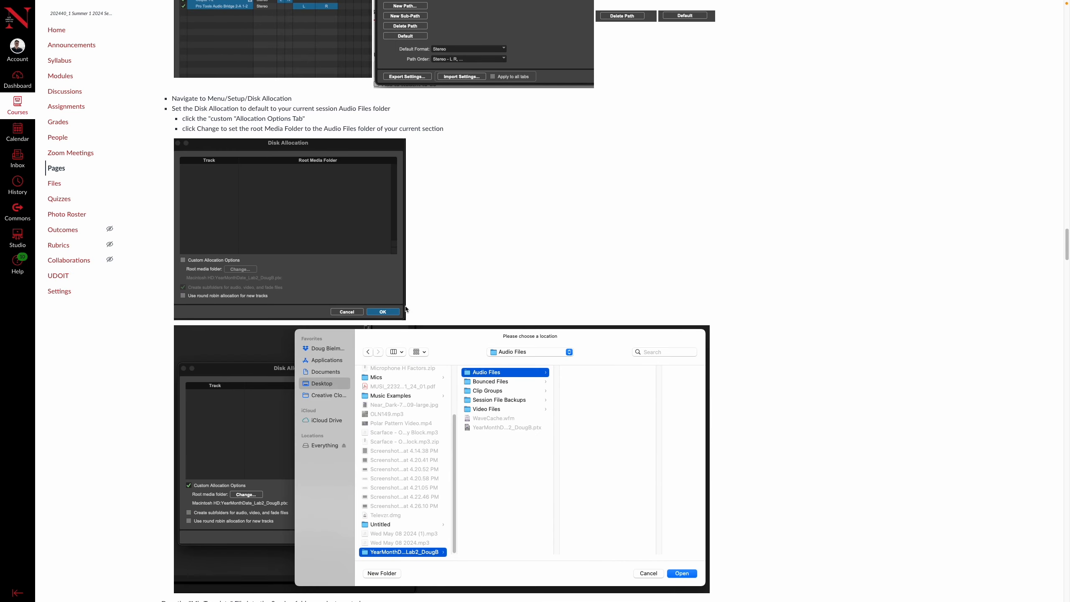
scroll(405, 301, "up", 6)
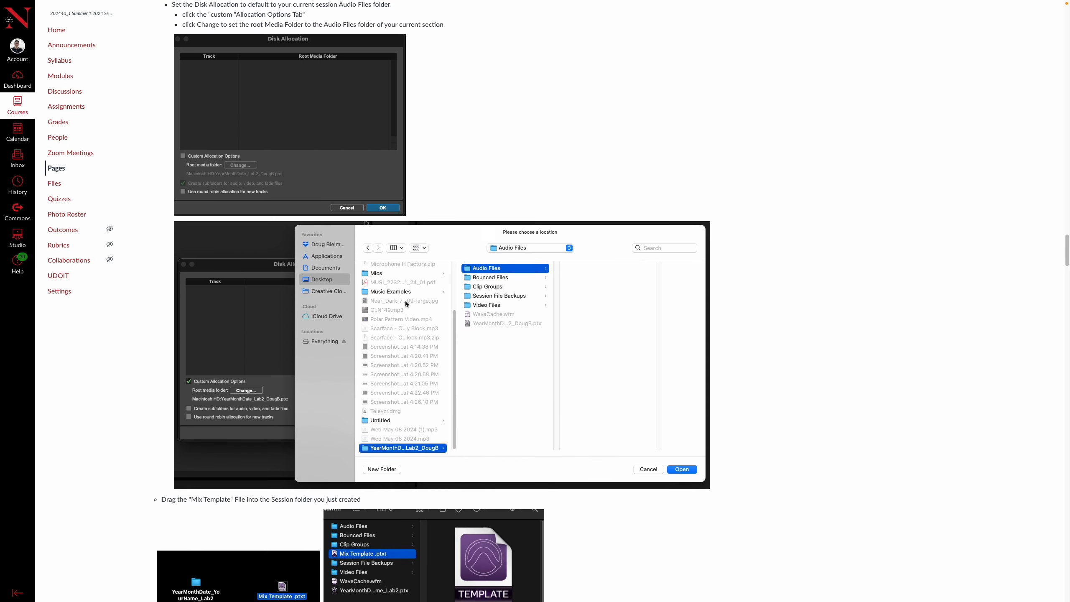
scroll(366, 266, "down", 1)
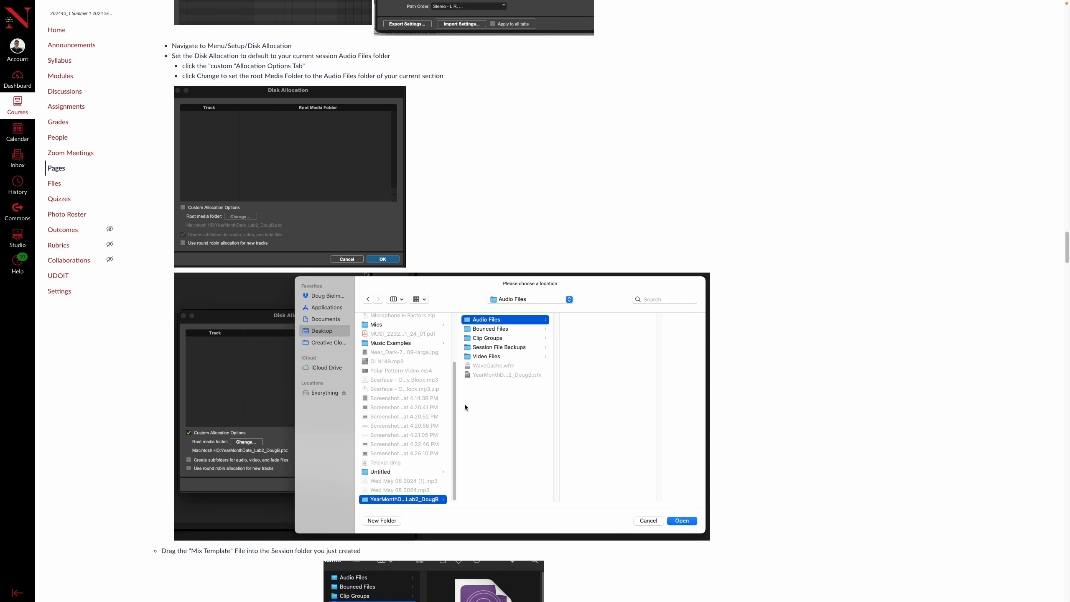
scroll(442, 430, "down", 3)
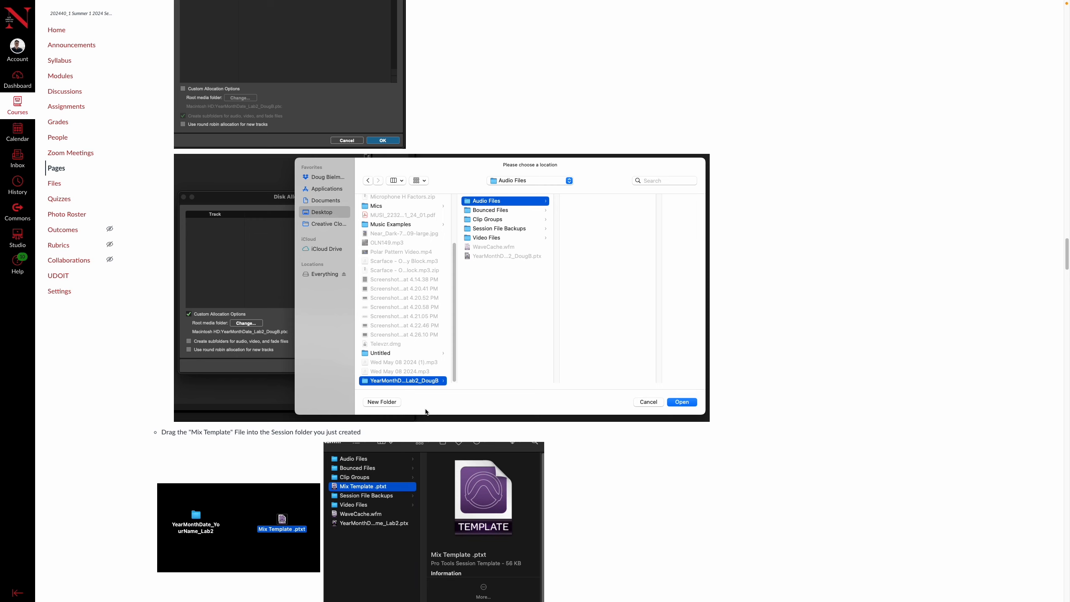
scroll(424, 413, "down", 3)
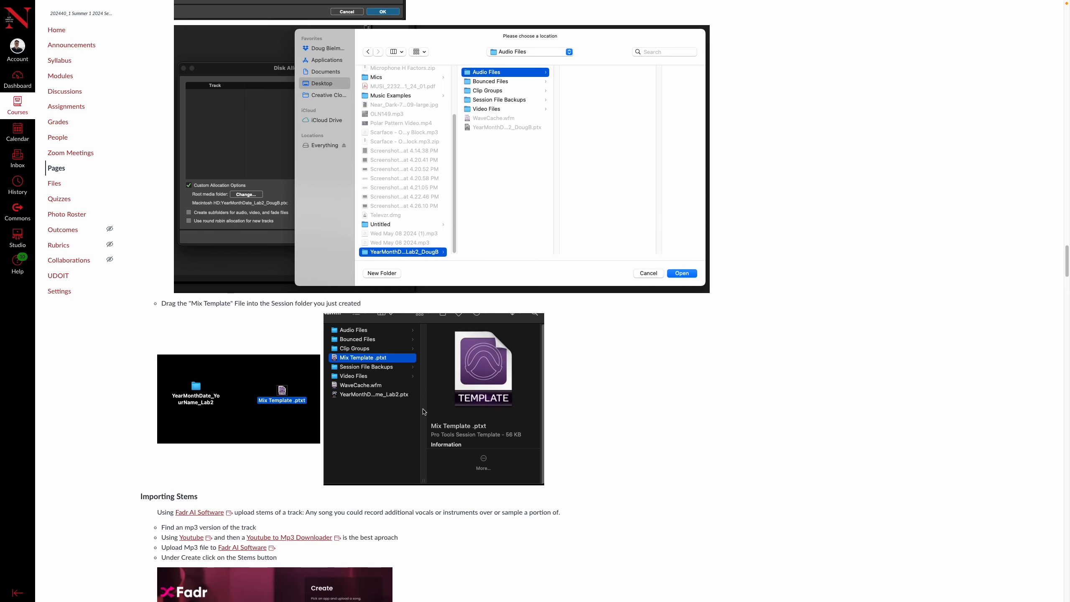
scroll(423, 413, "down", 4)
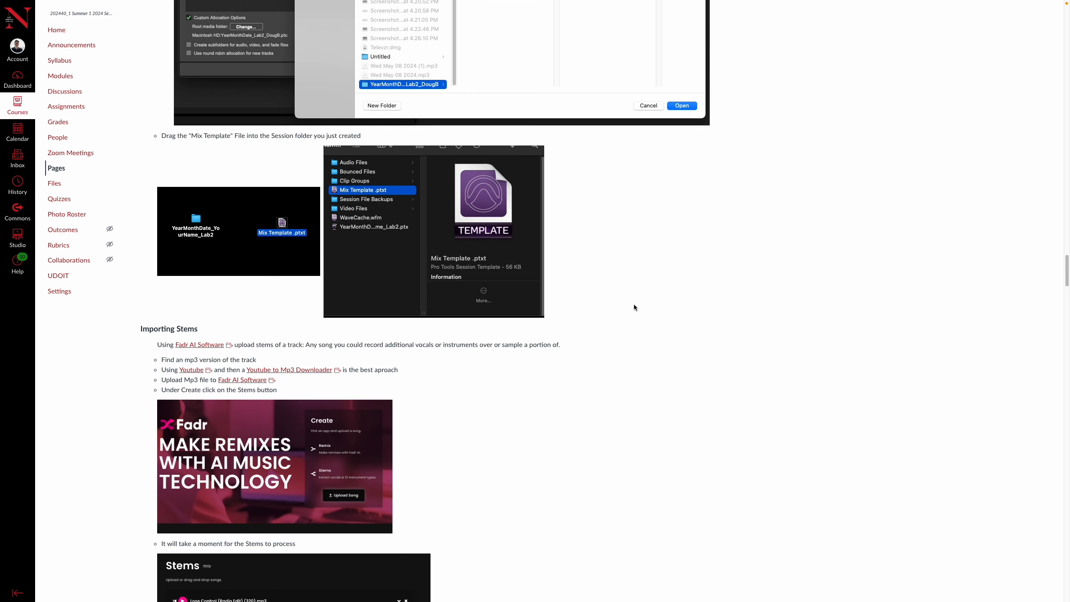
scroll(643, 382, "up", 2)
scroll(644, 382, "up", 2)
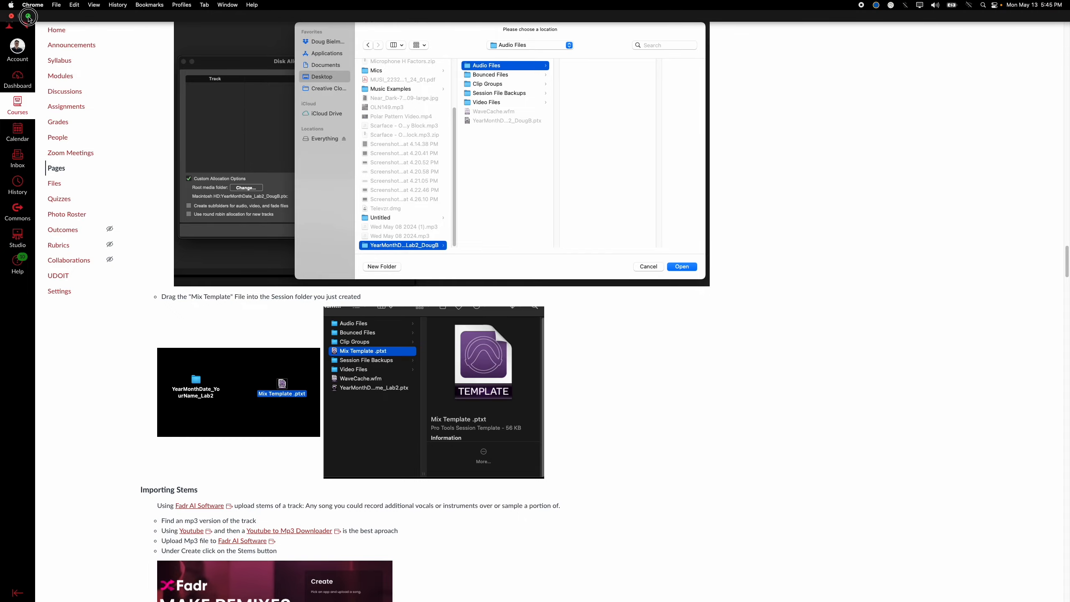
- Reveal the desktop, move Mix Template.ptxt closer to the YearMonthDate_YourName_Lab2 folder, and open that folder to check its contents
left_click(28, 15)
key("F11")
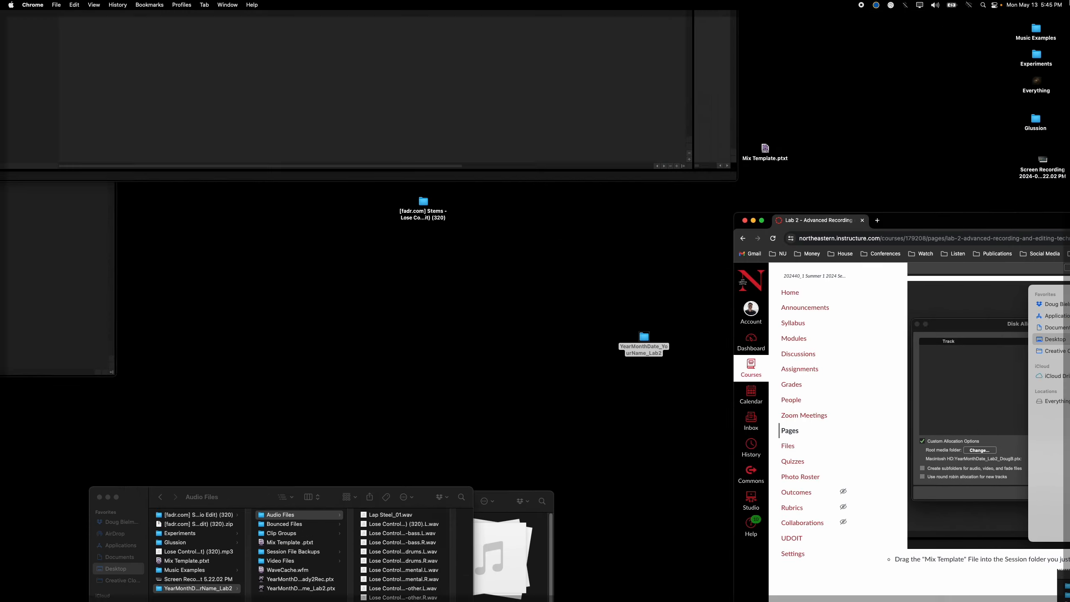
left_click_drag(766, 150, 652, 241)
double_click(644, 337)
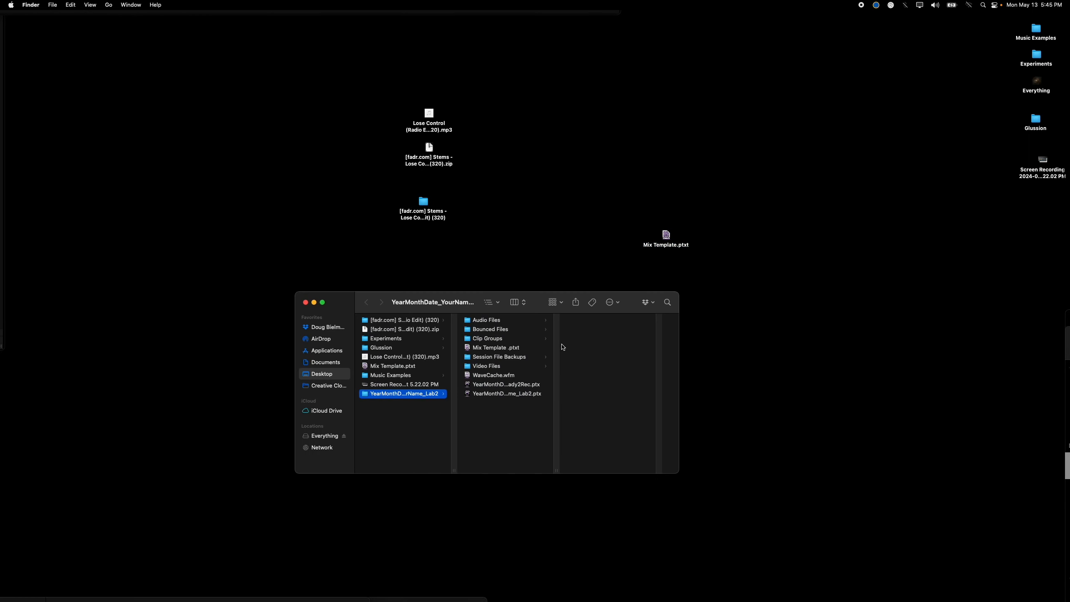
- Return to the lab page in the browser and read the Importing Stems instructions
mouse_move(1069, 1)
left_click(874, 421)
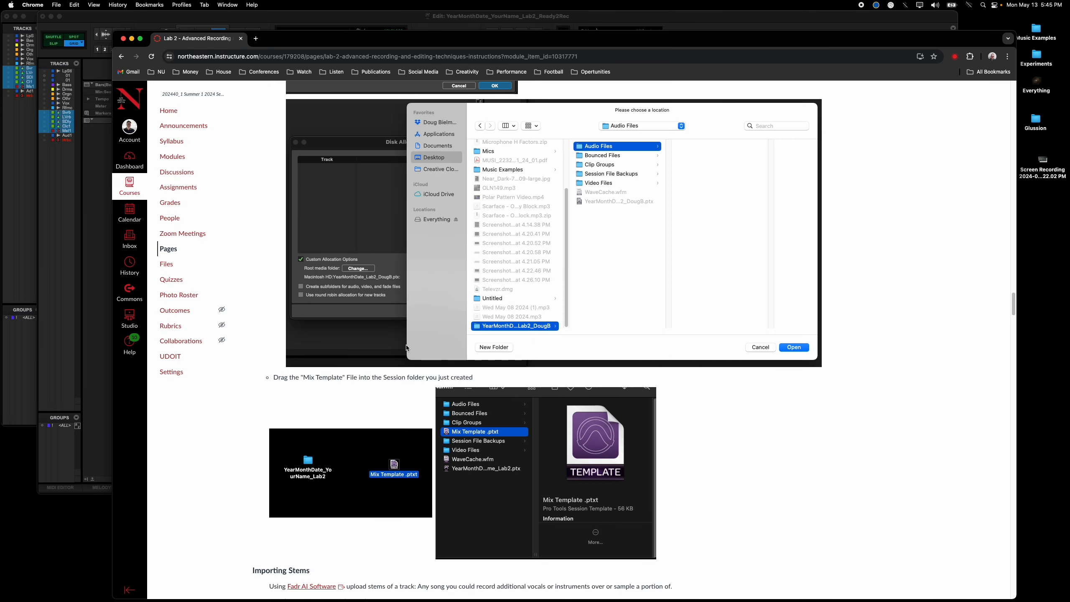
scroll(389, 361, "down", 10)
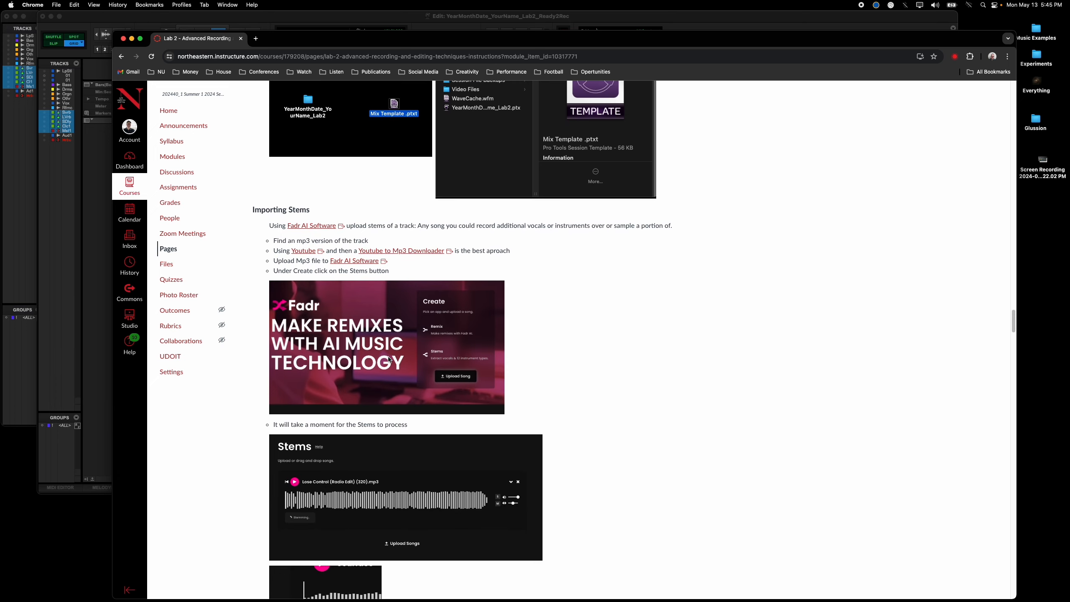
scroll(389, 354, "down", 1)
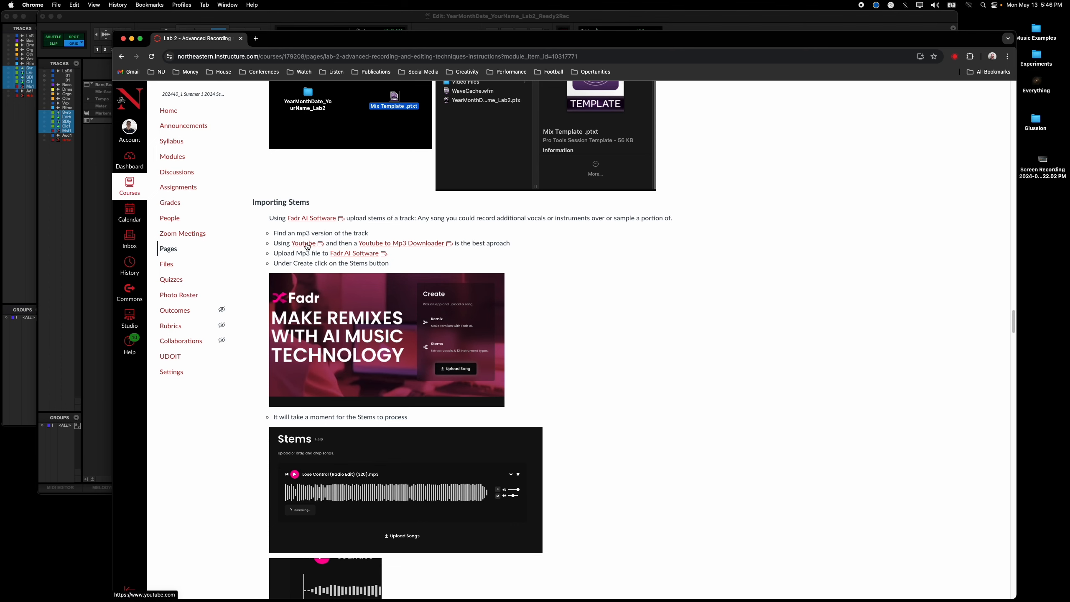
- Follow the lab page's Youtube link, search for "lose control teddy swims" and open the Lose Control (Radio Edit) video
left_click(304, 243)
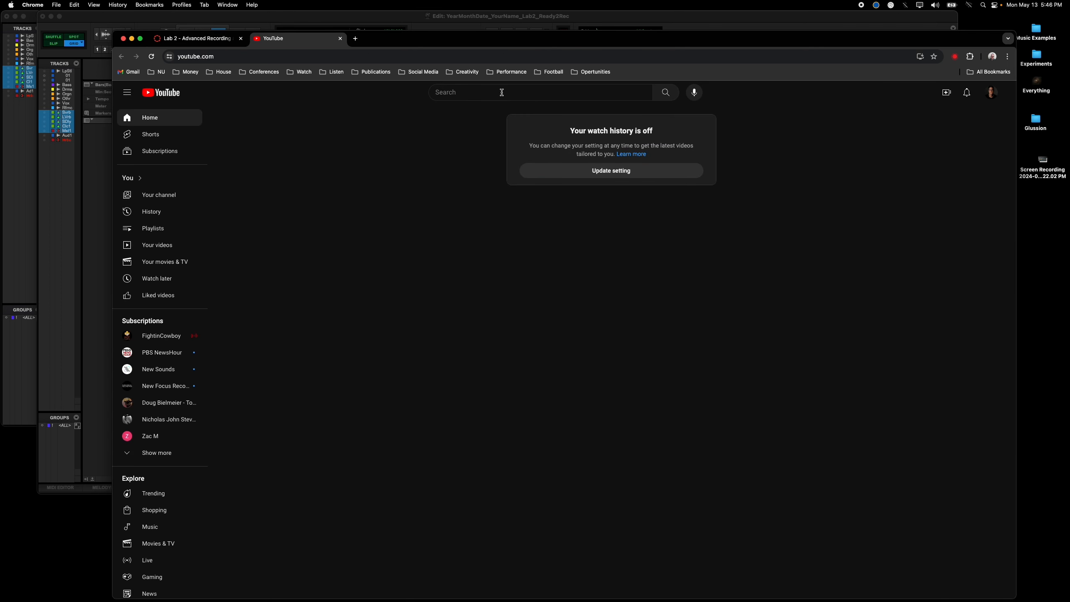
left_click(502, 92)
type("loose contro")
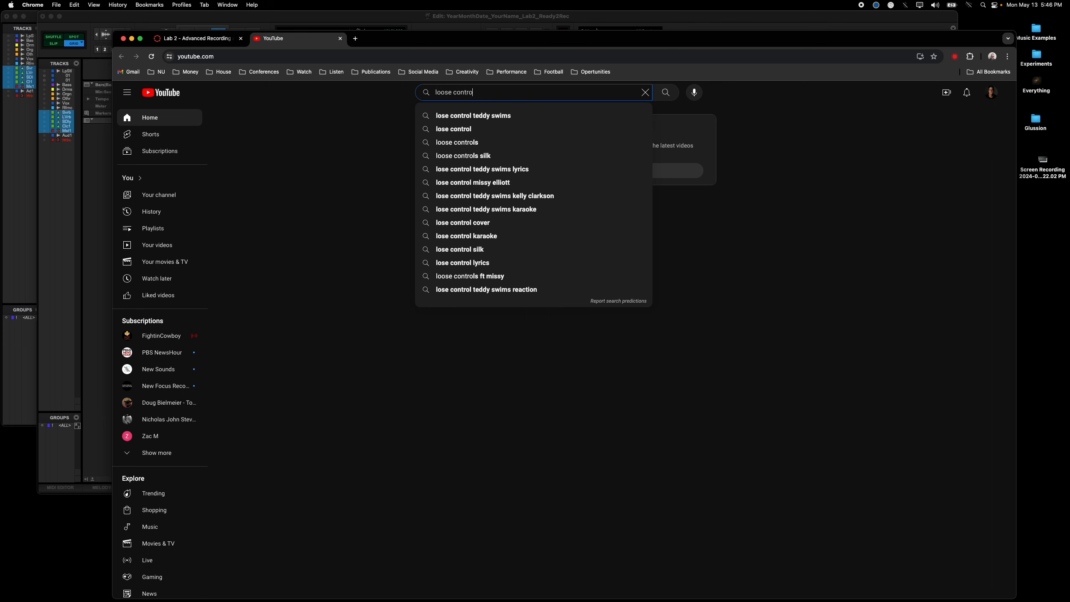
left_click(497, 116)
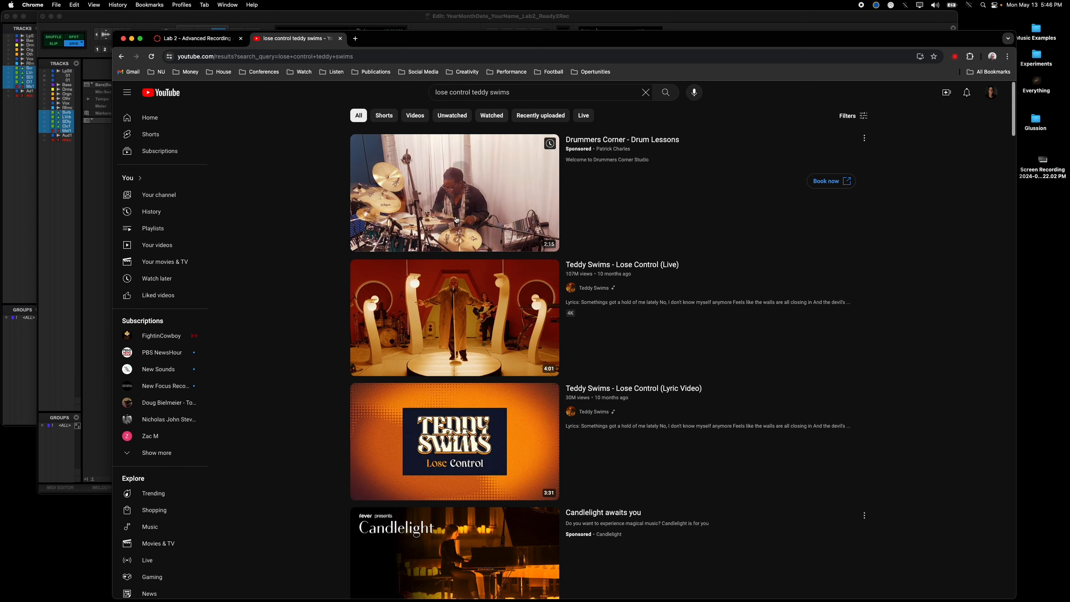
scroll(463, 347, "down", 8)
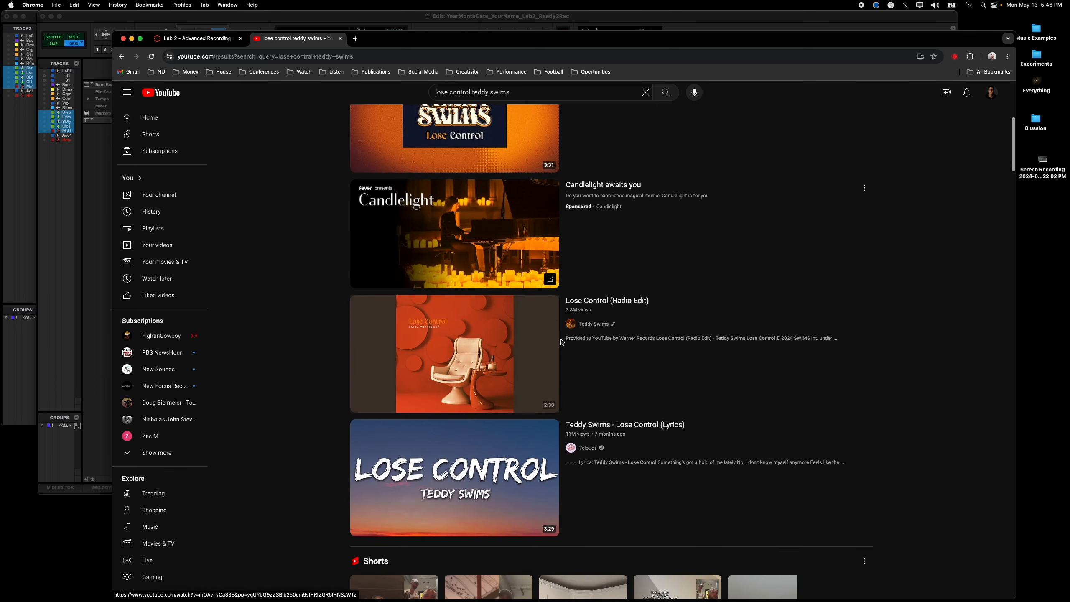
left_click(527, 336)
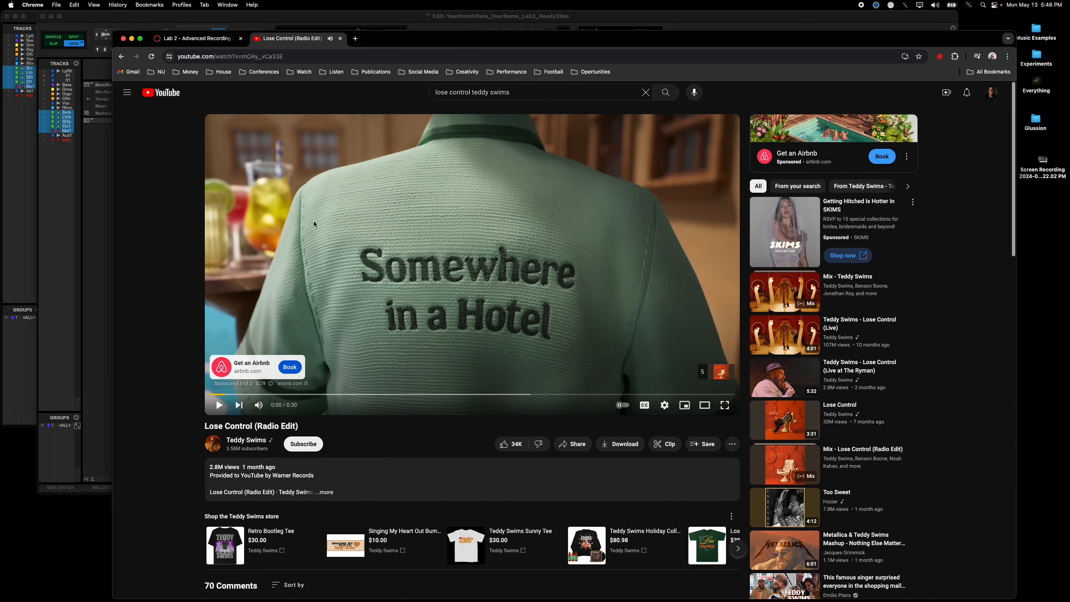
- Copy the Radio Edit video's URL and submit it for conversion in the Youtube to Mp3 Downloader linked on the lab page
left_click(285, 55)
key("super+c")
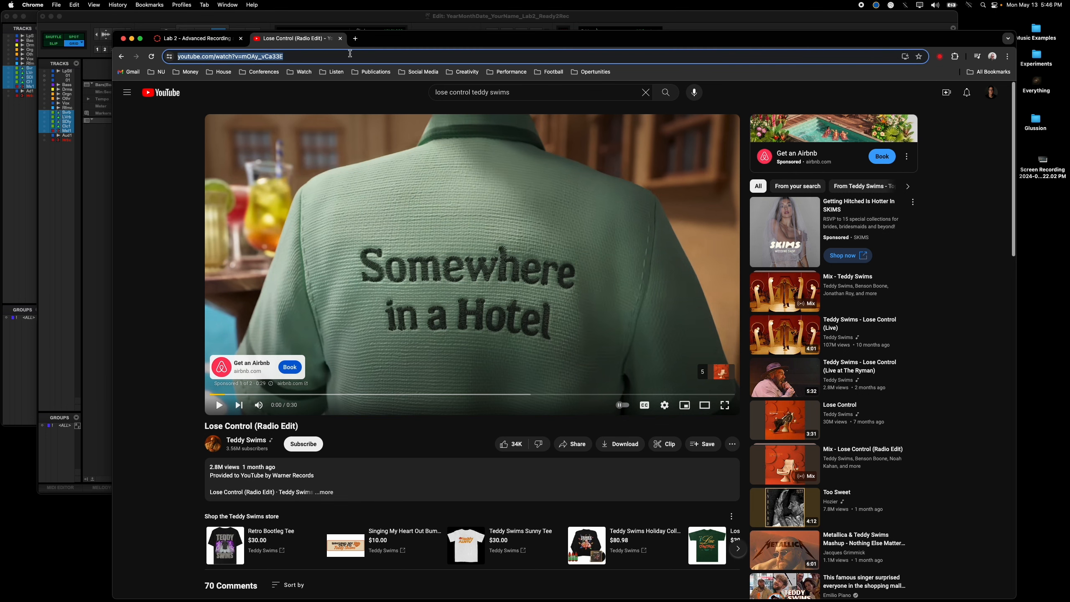
left_click(191, 43)
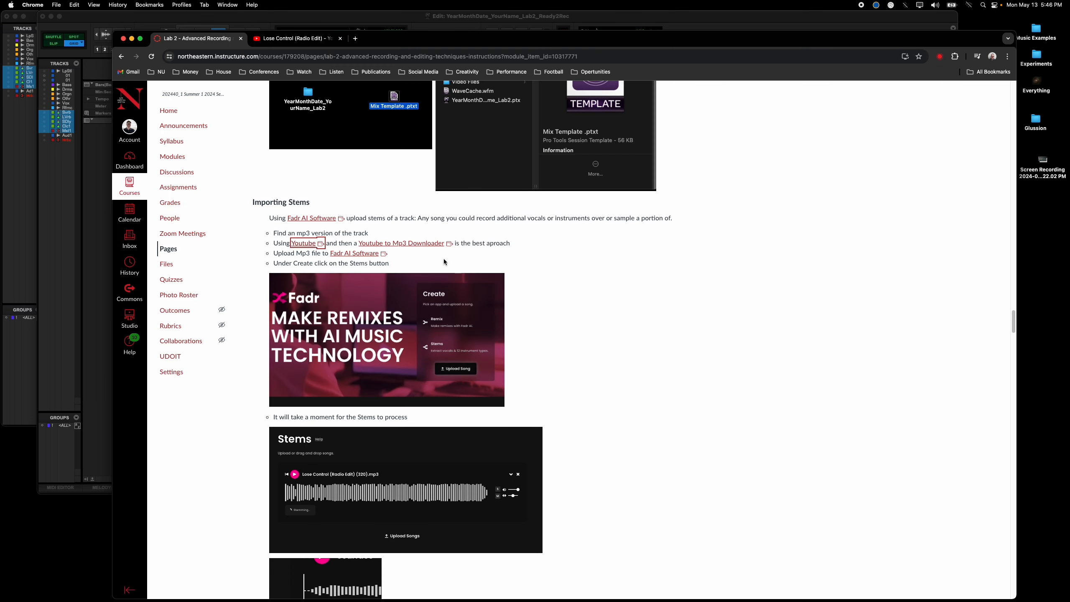
left_click(420, 243)
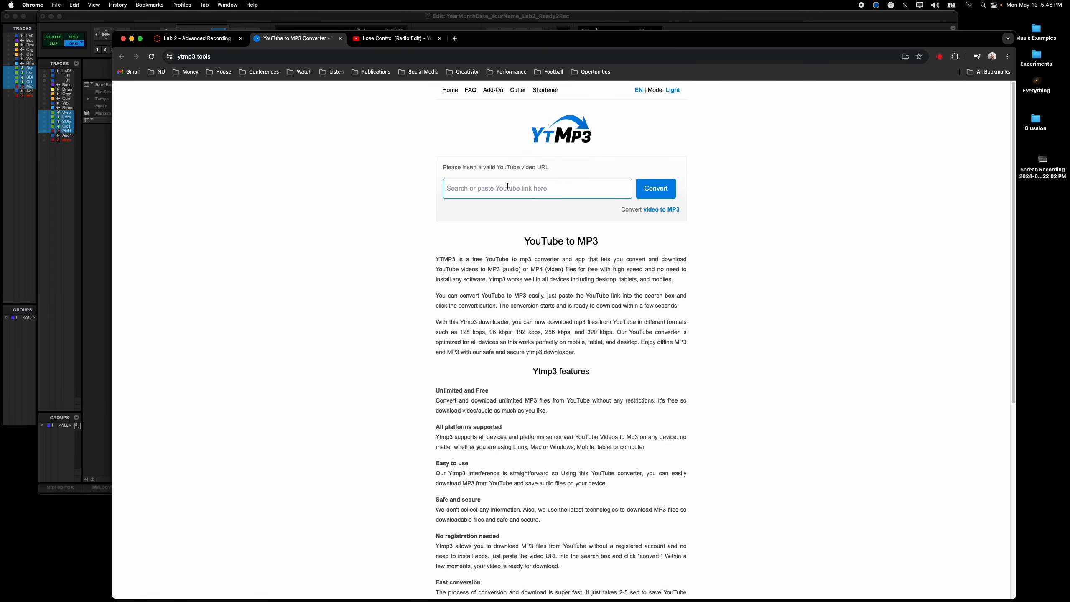
key("super+v")
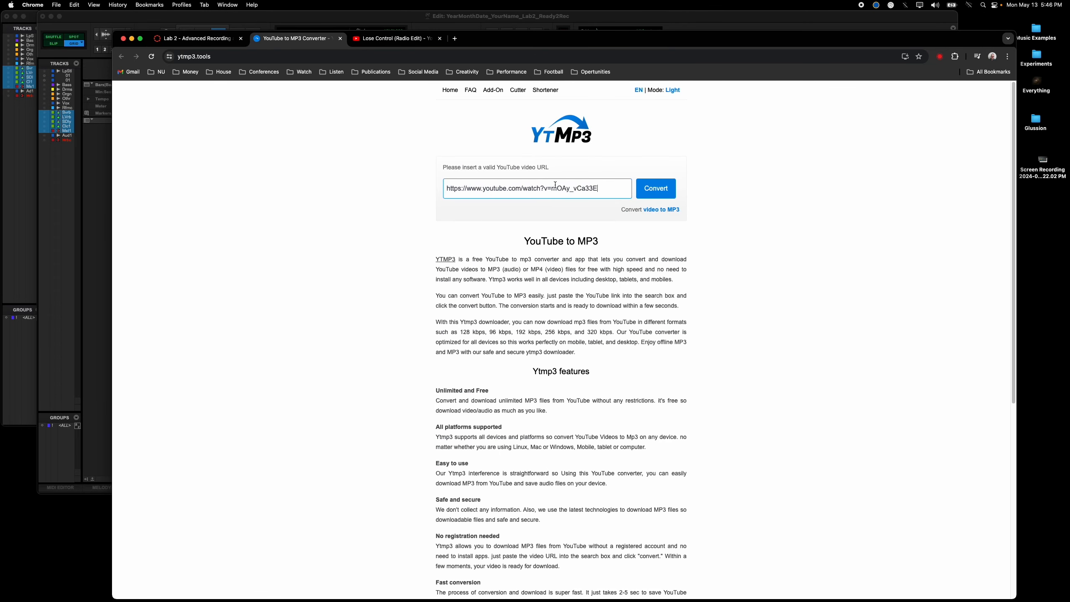
left_click(656, 189)
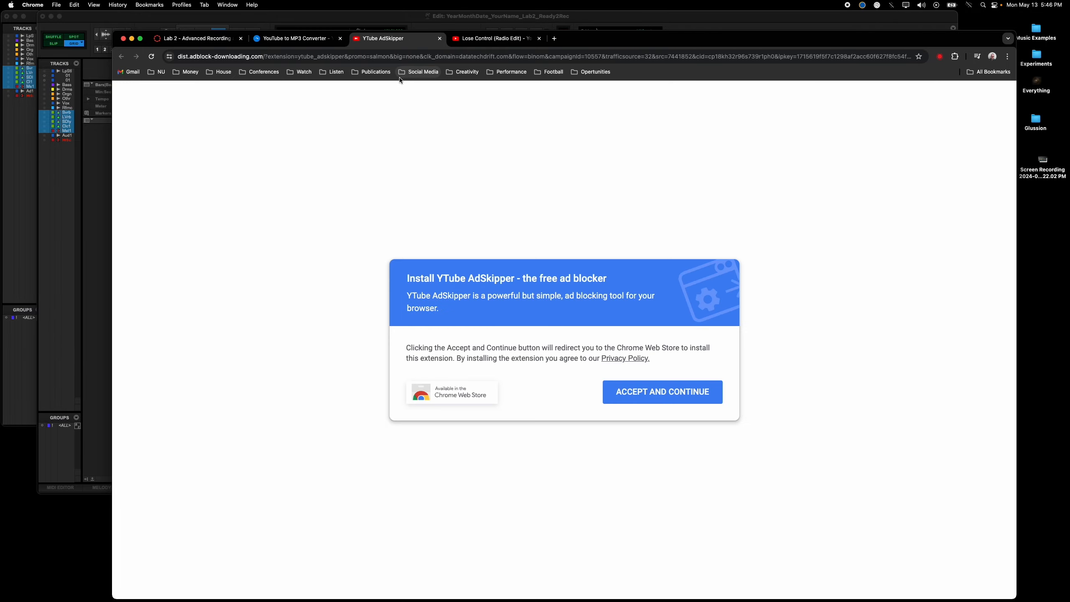
- Close the ad page, download the 320 kbps mp3 of Lose Control (Radio Edit), and check its download progress
key("super+w")
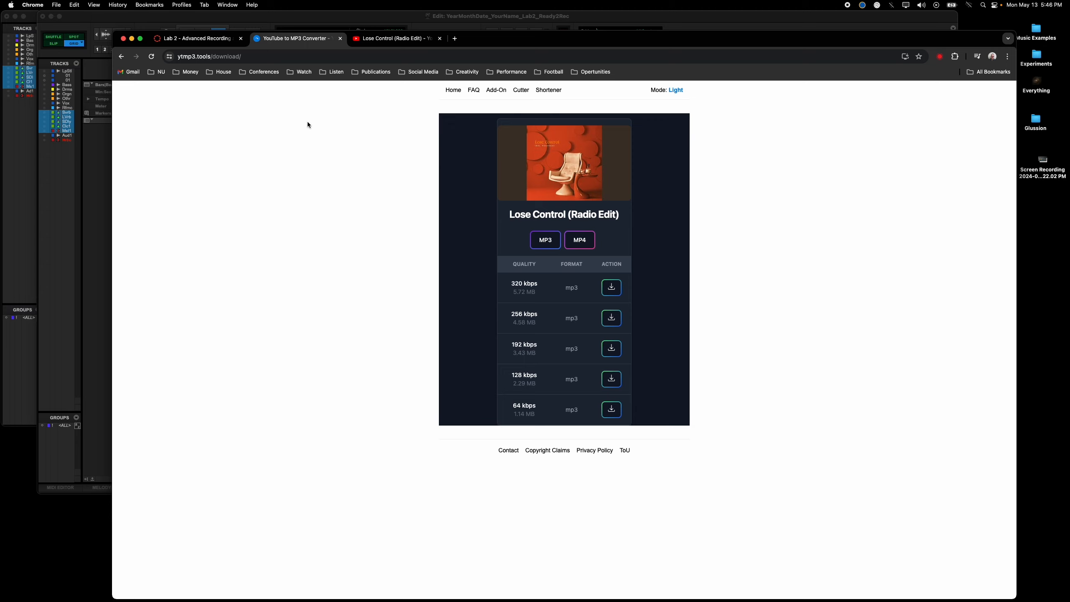
left_click(611, 289)
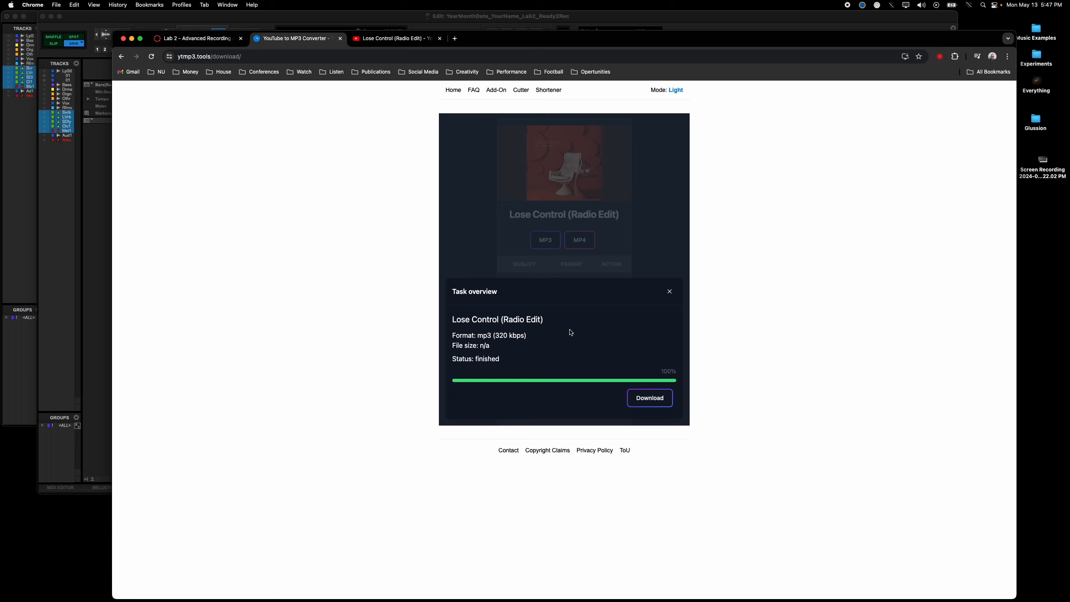
left_click(652, 403)
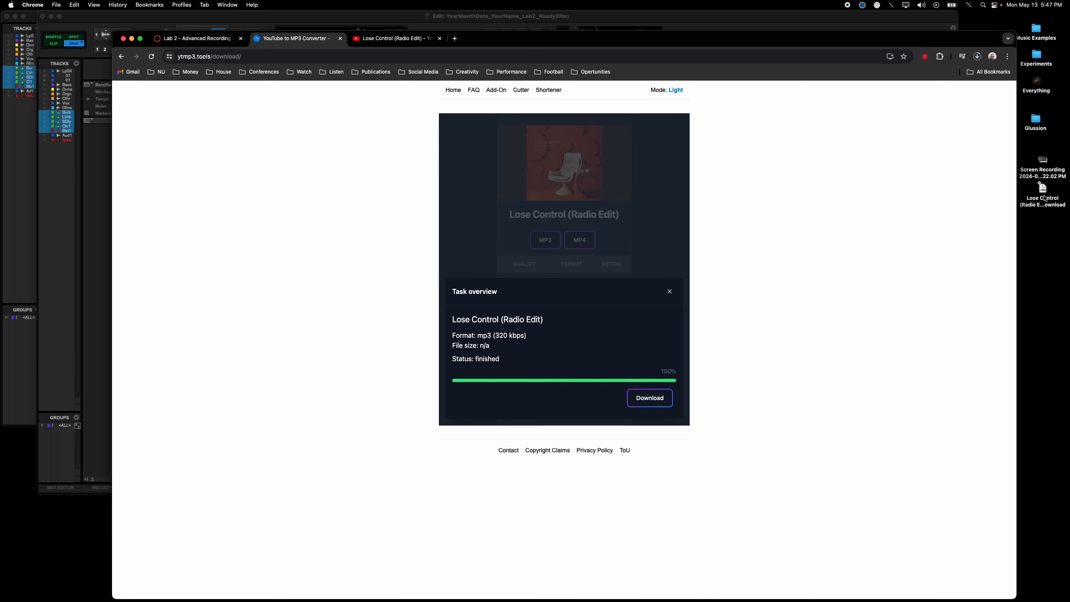
left_click(981, 59)
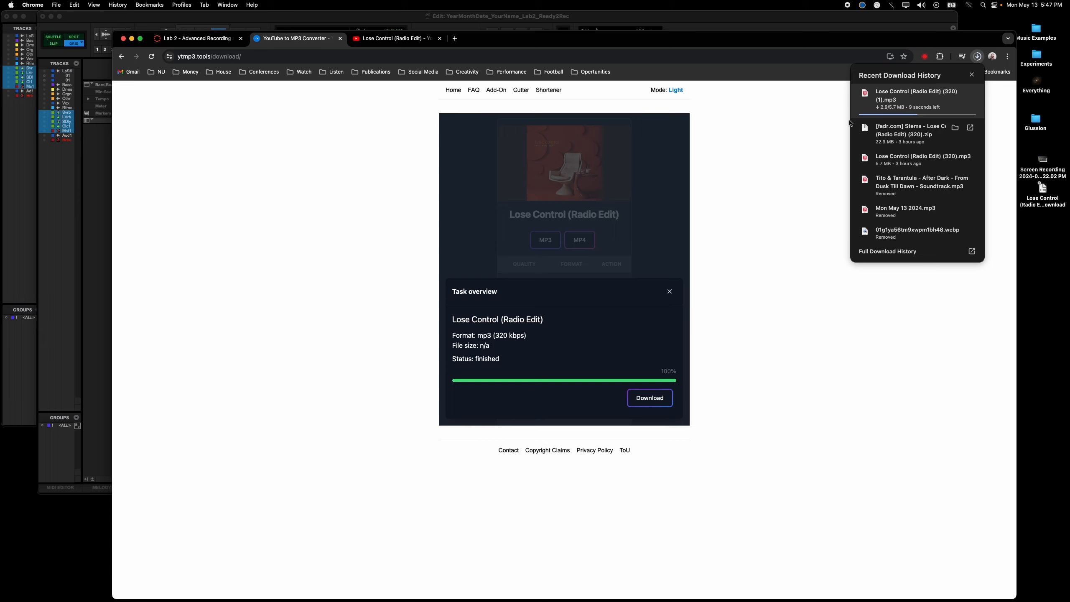
left_click(788, 157)
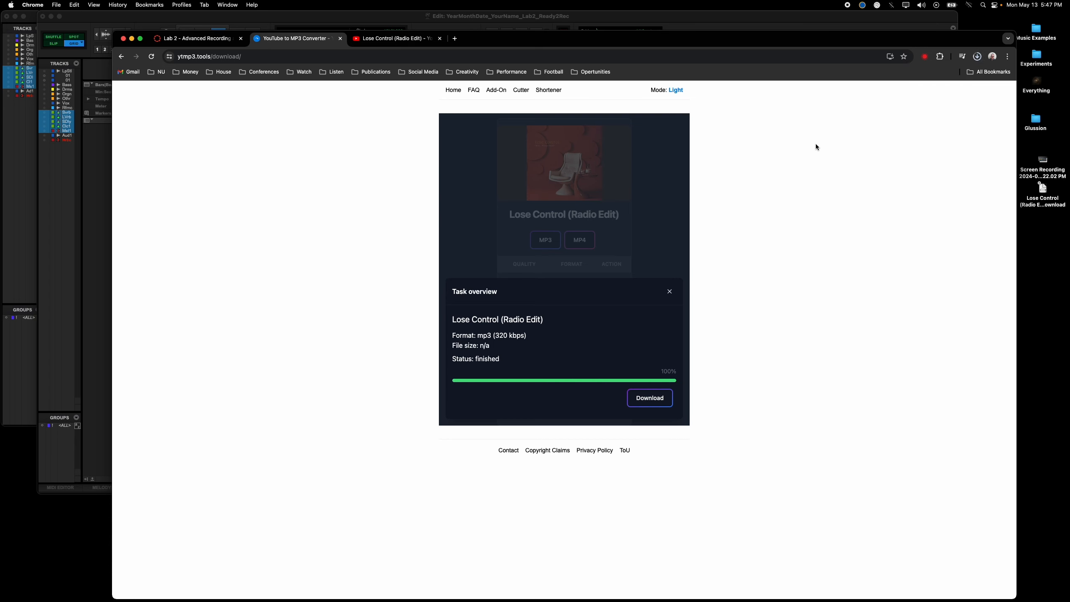
- Follow the lab page's Fadr AI Software link and upload Lose Control (Radio Edit) (320).mp3 from the Desktop for Stems processing
left_click(211, 38)
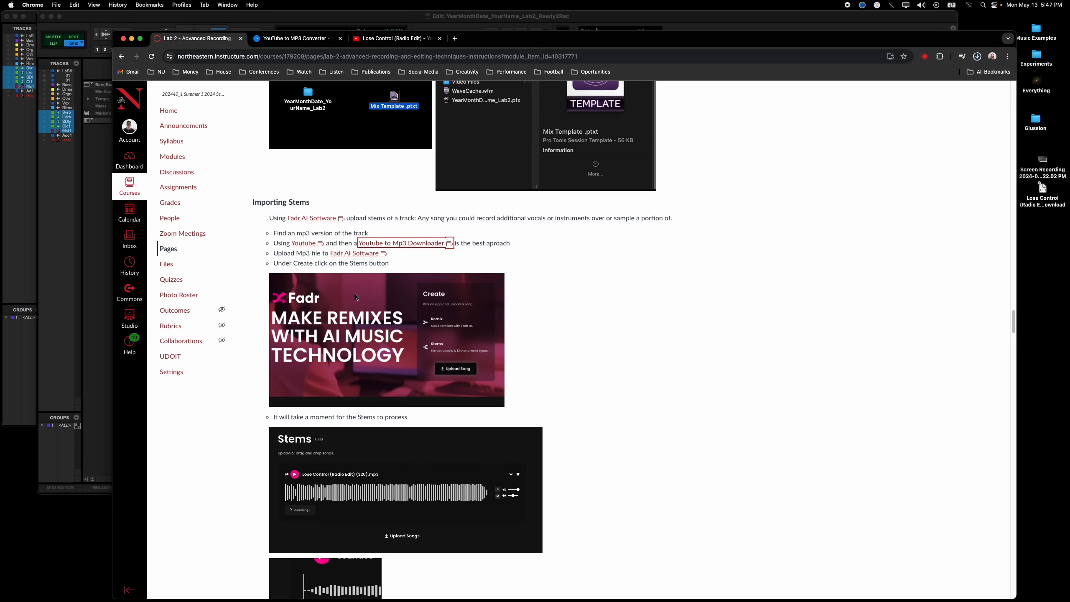
left_click(363, 254)
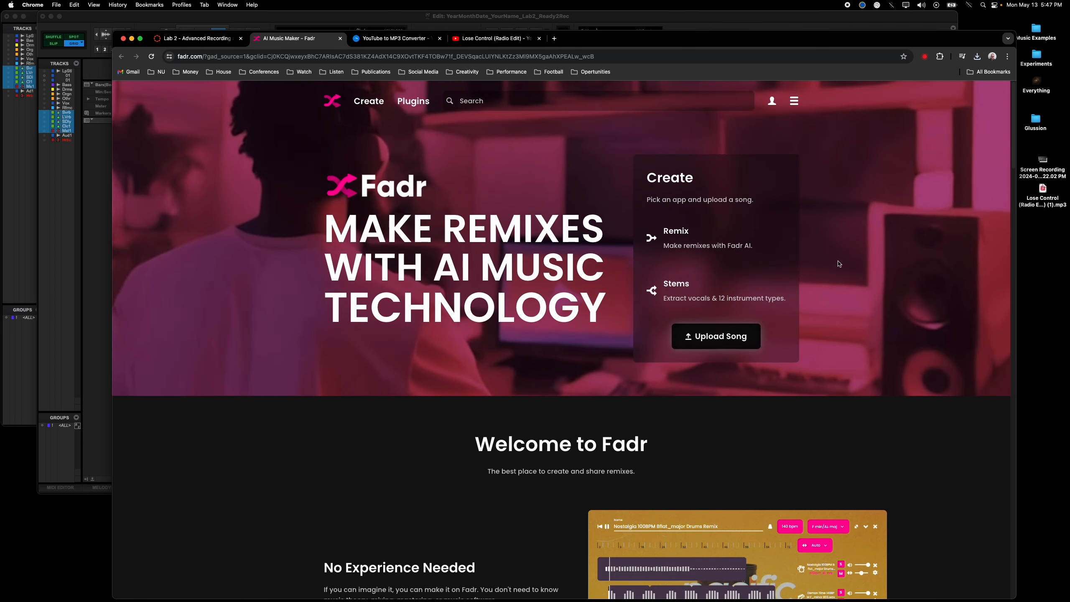
left_click(736, 338)
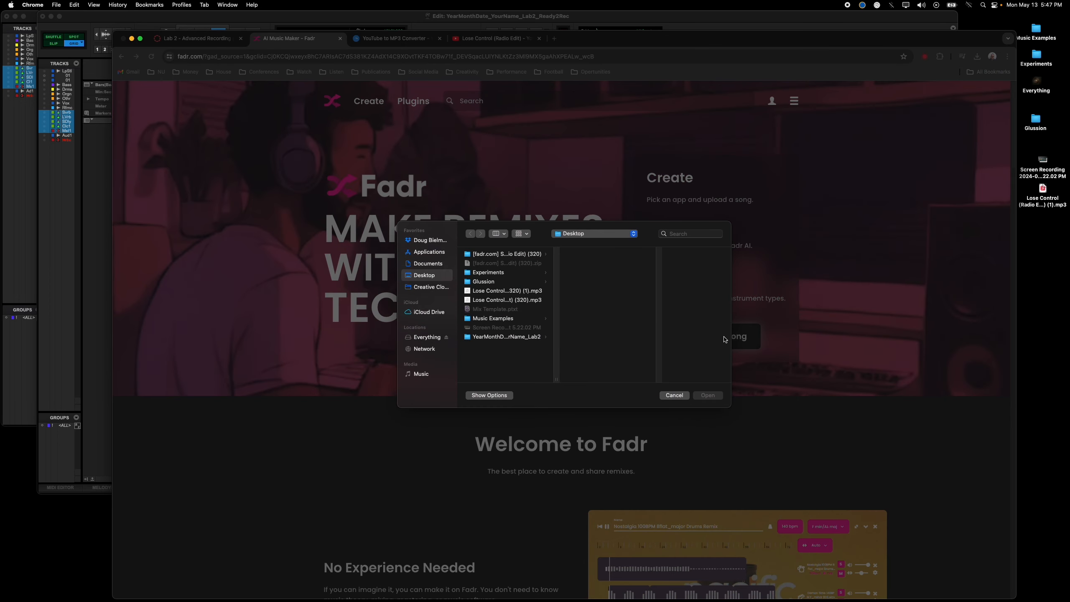
left_click(513, 290)
left_click(512, 300)
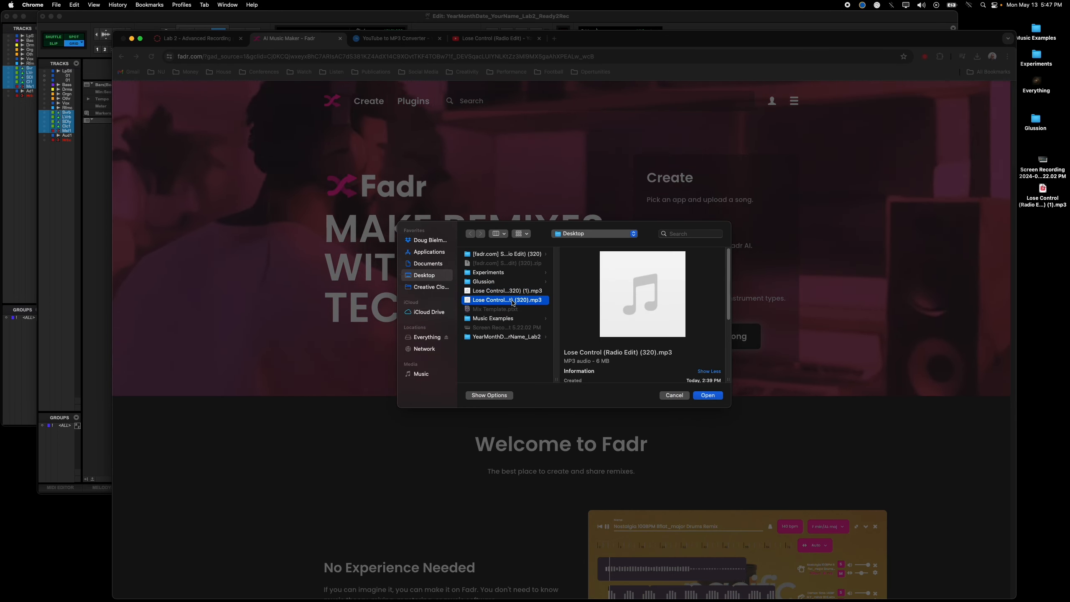
left_click(708, 396)
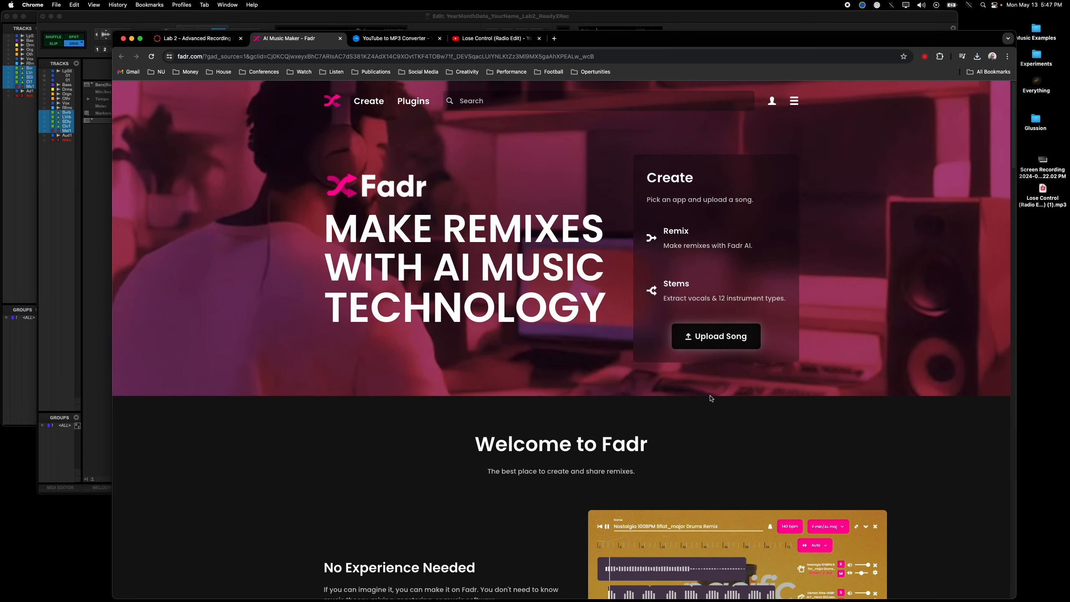
left_click(675, 294)
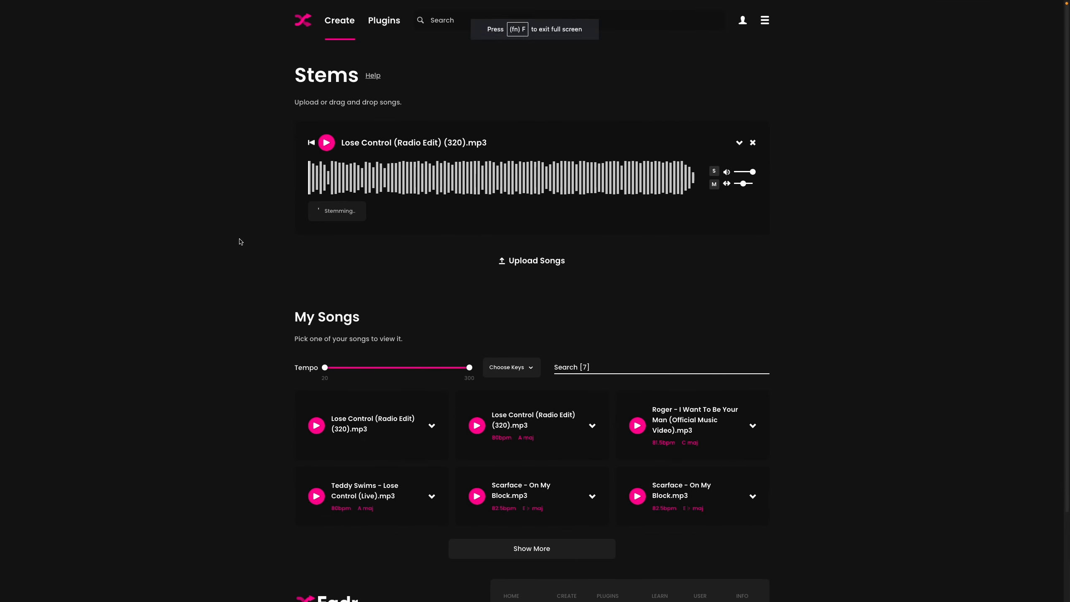
- Open the existing 80bpm Lose Control (Radio Edit) song from My Songs, examine the separated stems, and leave full screen
scroll(282, 329, "down", 1)
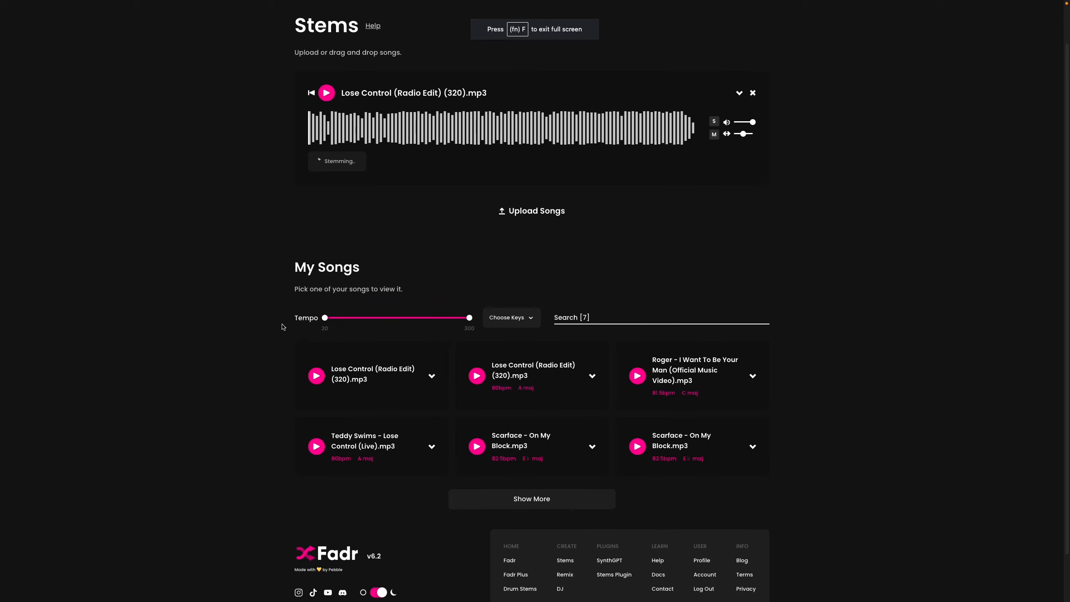
left_click(538, 375)
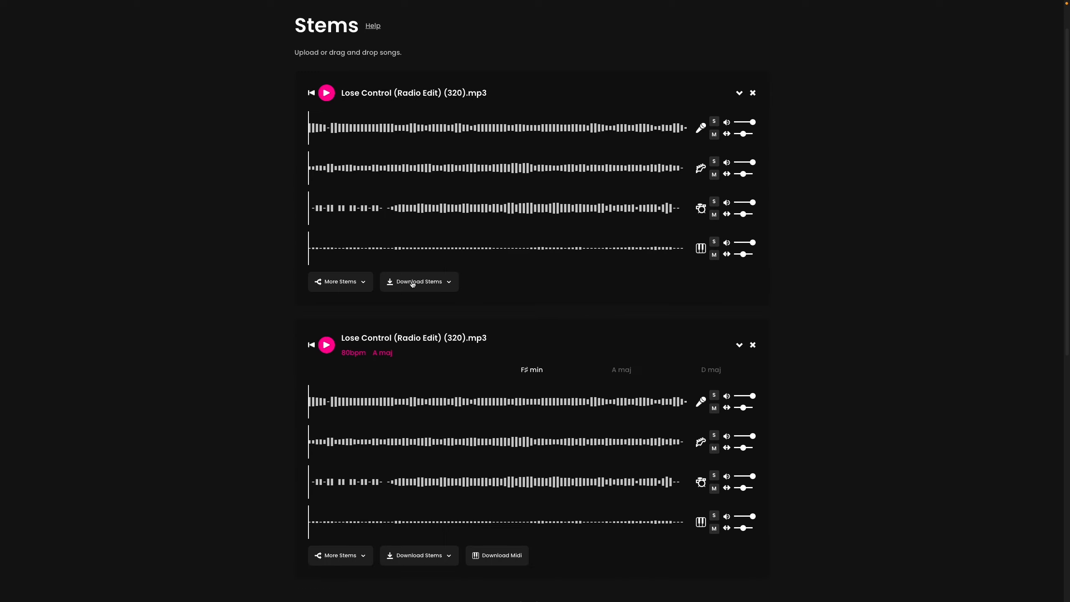
scroll(427, 161, "up", 1)
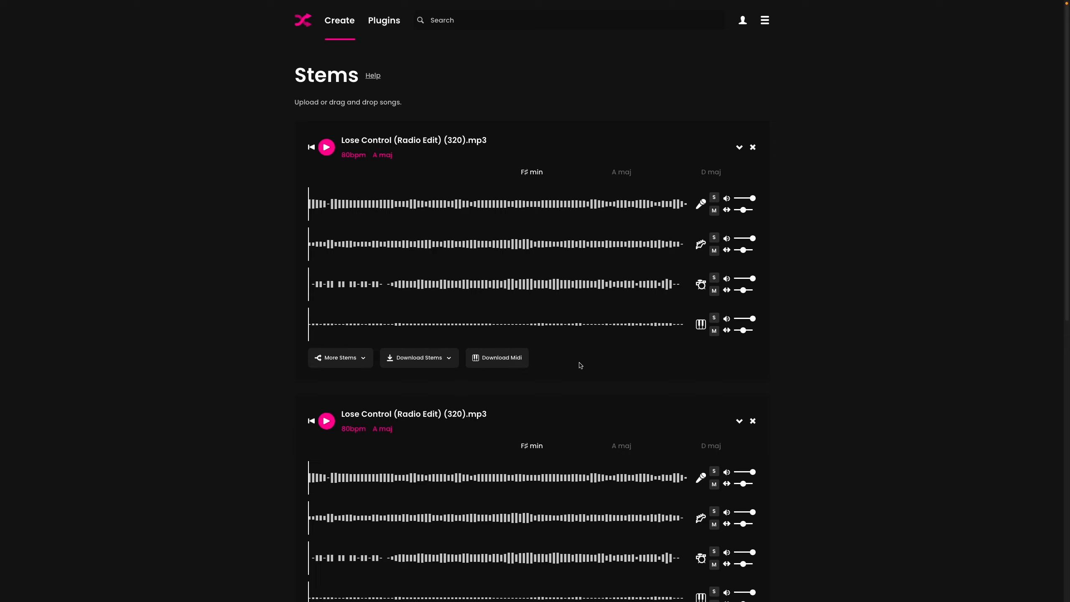
scroll(547, 346, "down", 2)
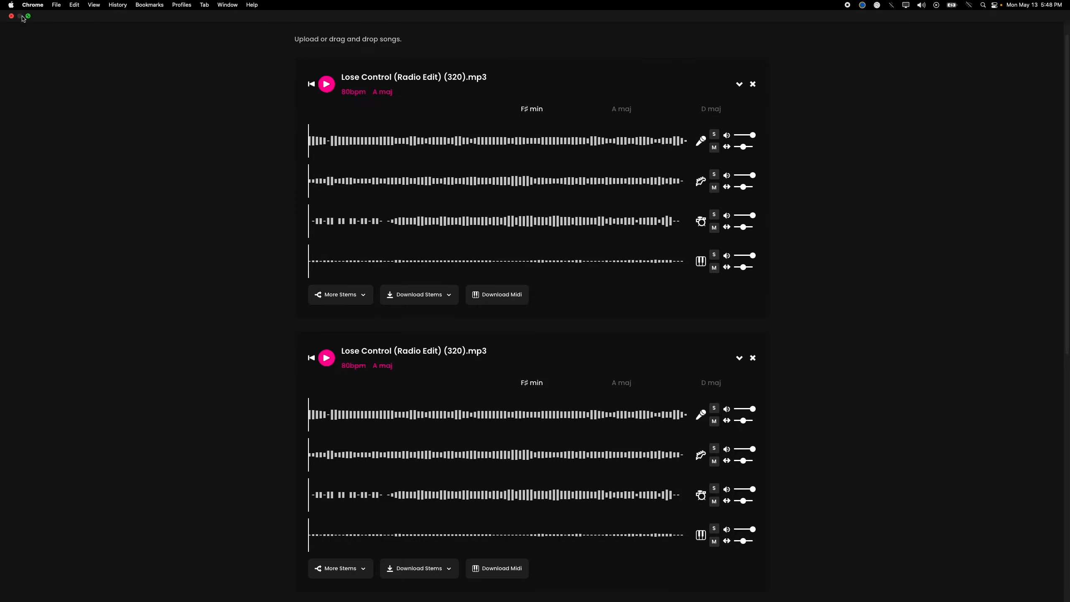
left_click(28, 18)
- Move the Lose Control mp3 and stems zip aside on the desktop, and open the extracted stems folder with its full file names readable
key("F11")
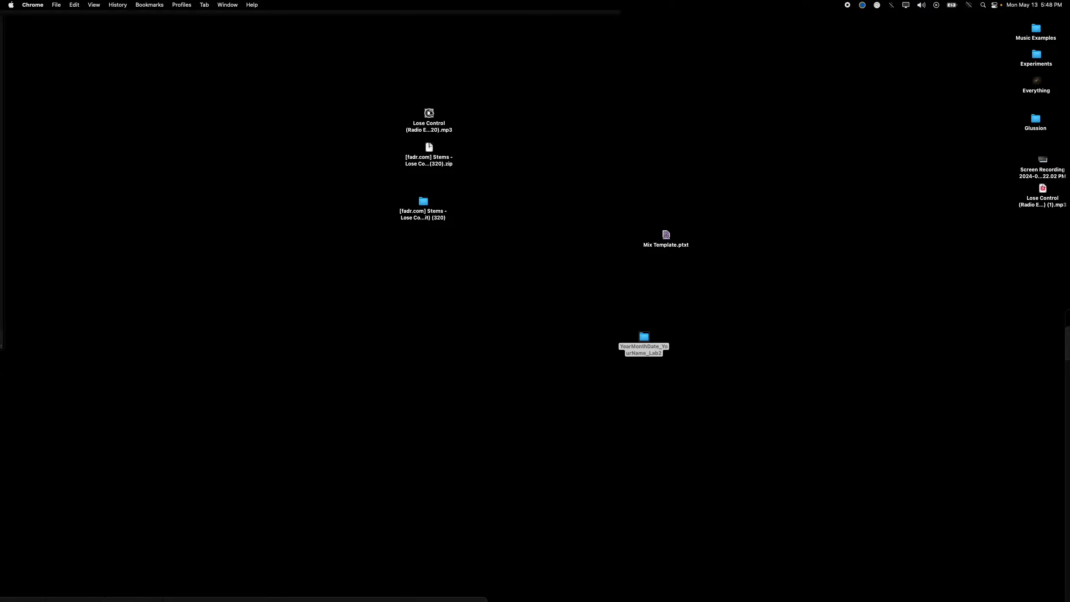
left_click_drag(429, 120, 316, 139)
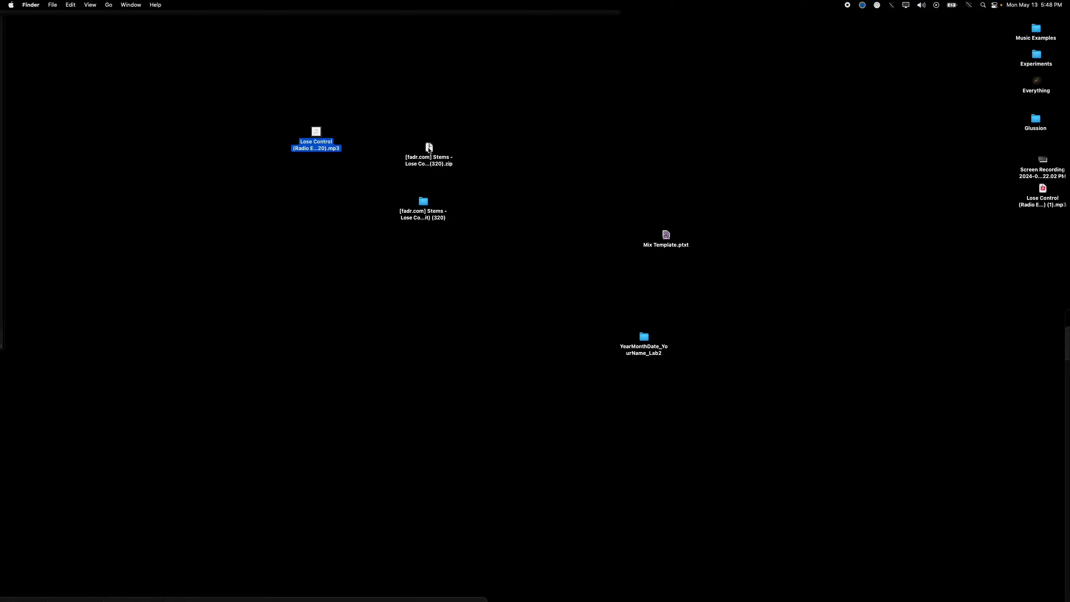
left_click_drag(430, 149, 338, 177)
double_click(427, 207)
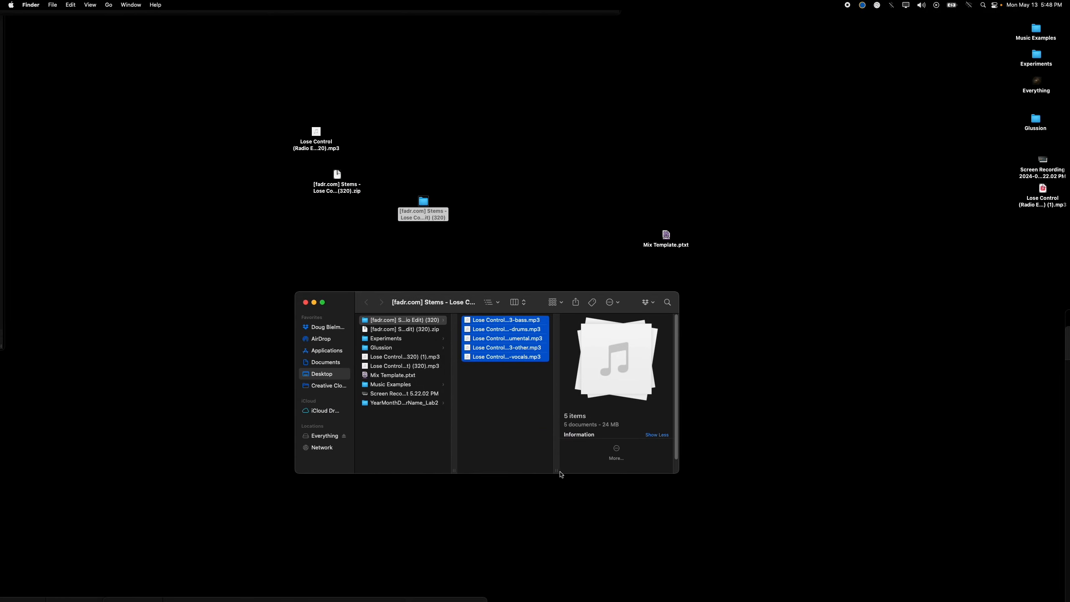
left_click_drag(556, 470, 641, 464)
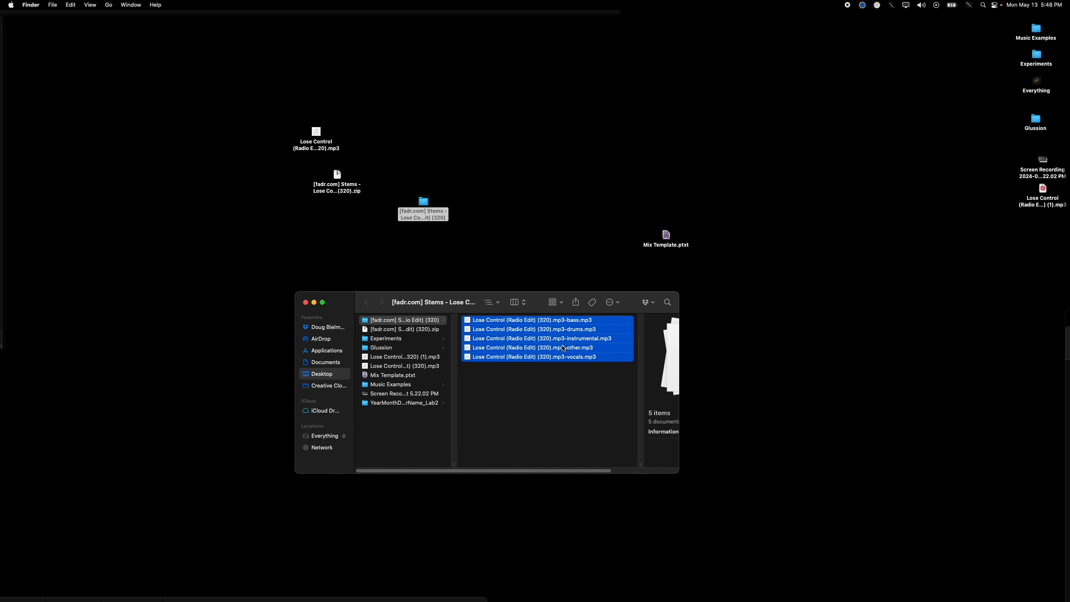
- Switch to Pro Tools and show the hidden tracks from Bass through Reference in the Edit window
mouse_move(1069, 0)
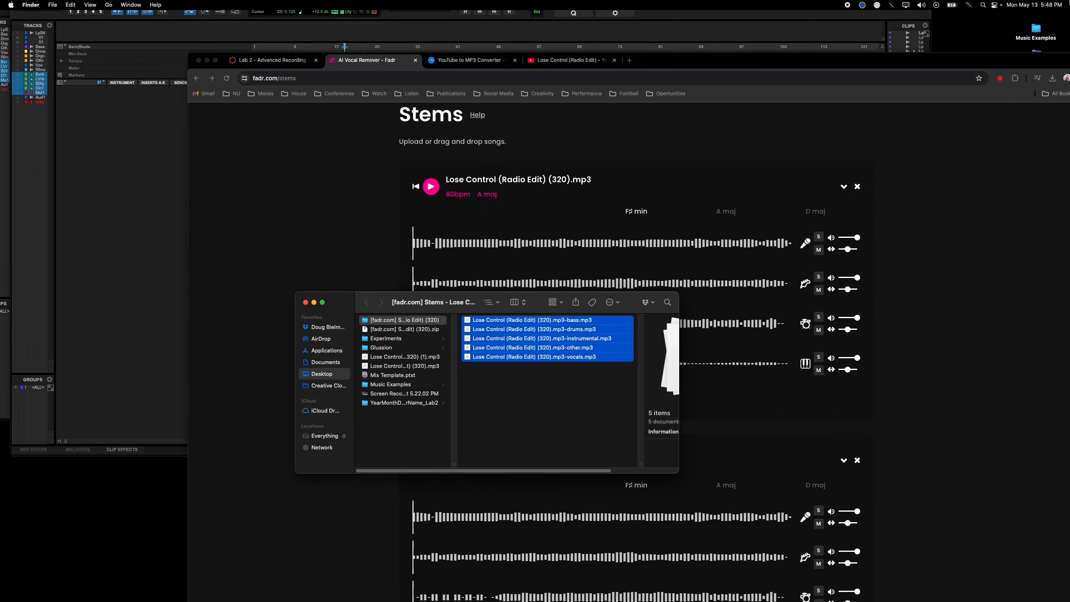
left_click(63, 204)
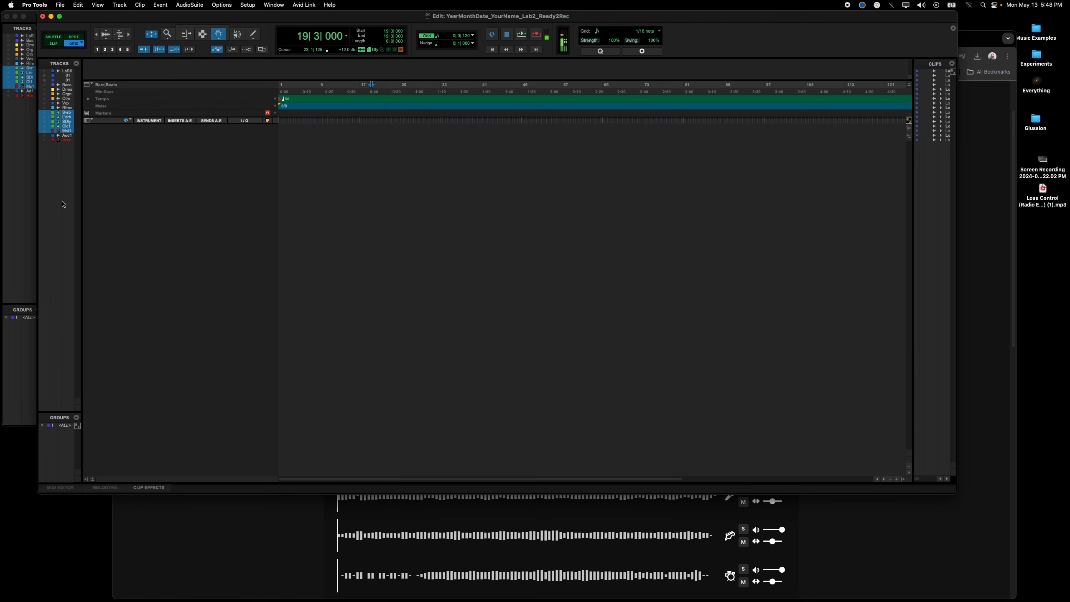
left_click(66, 85)
left_click(69, 109, "shift")
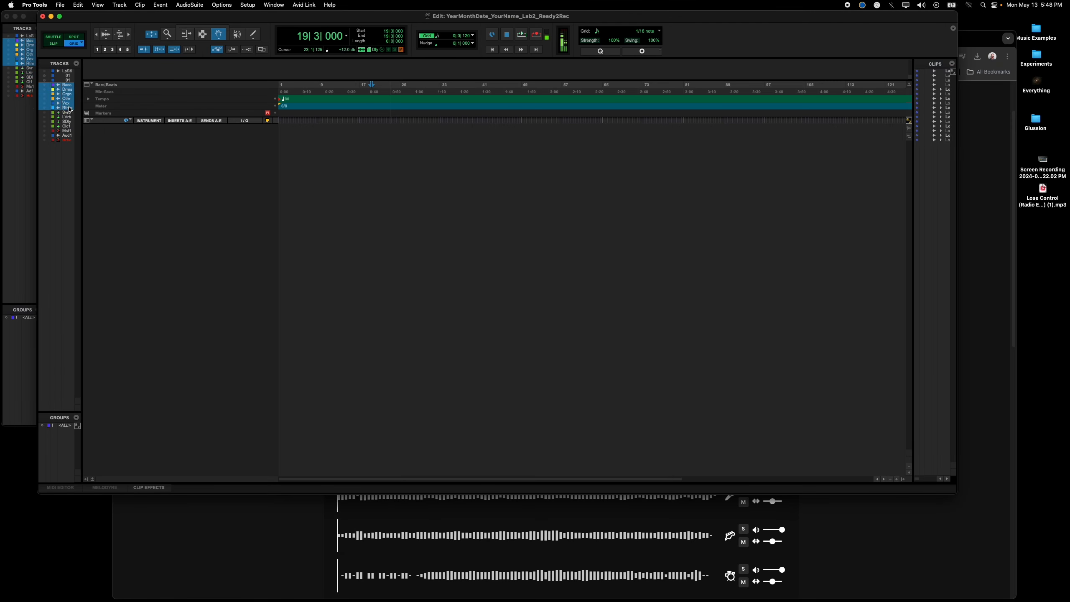
right_click(71, 88)
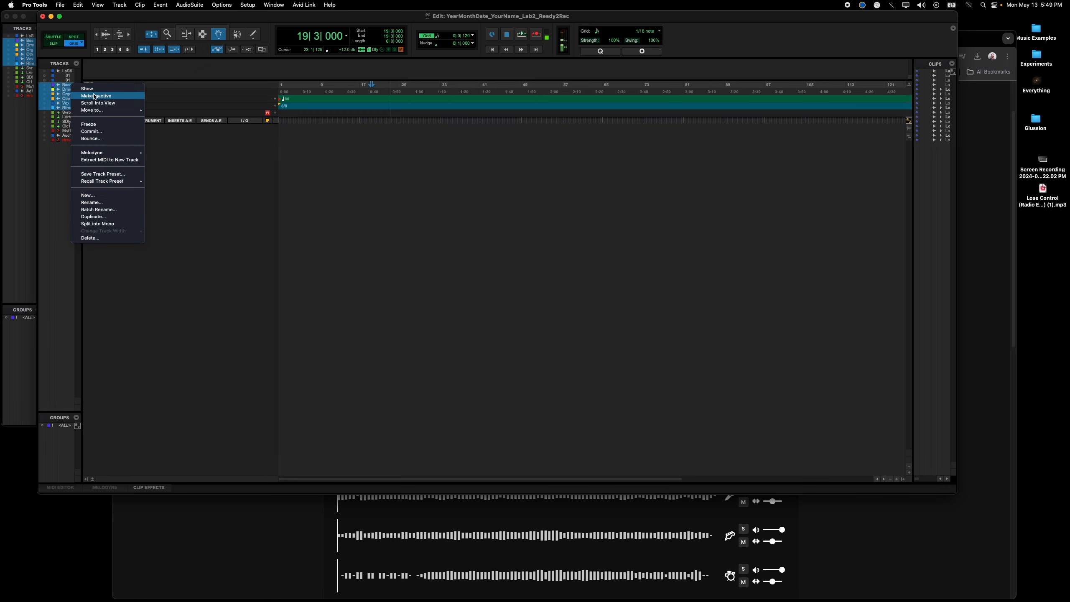
left_click(89, 89)
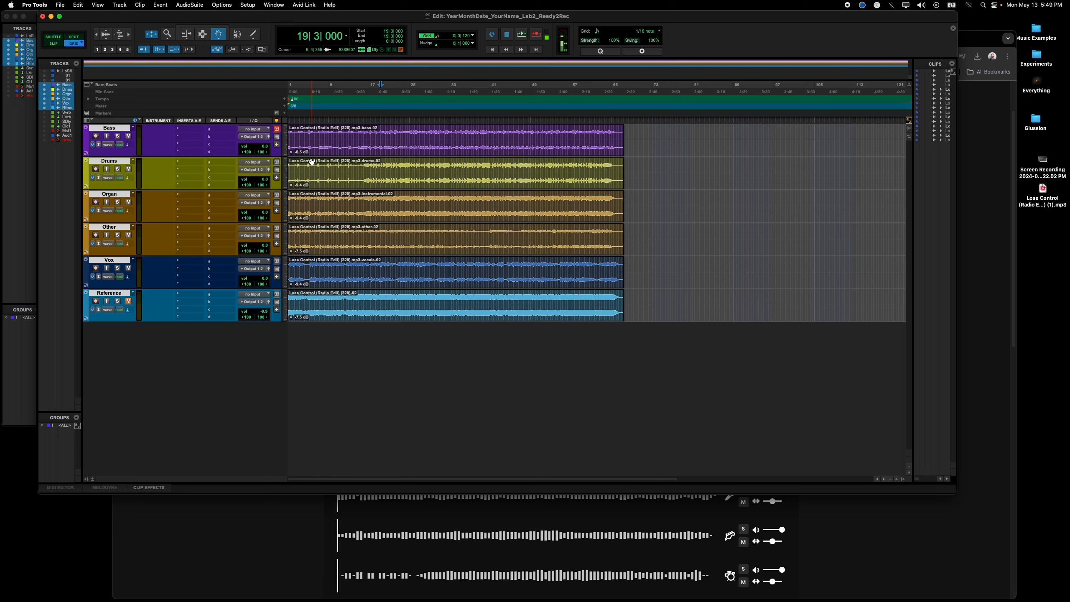
- Play the session from the start, and audition the Bass track in solo
key("Return")
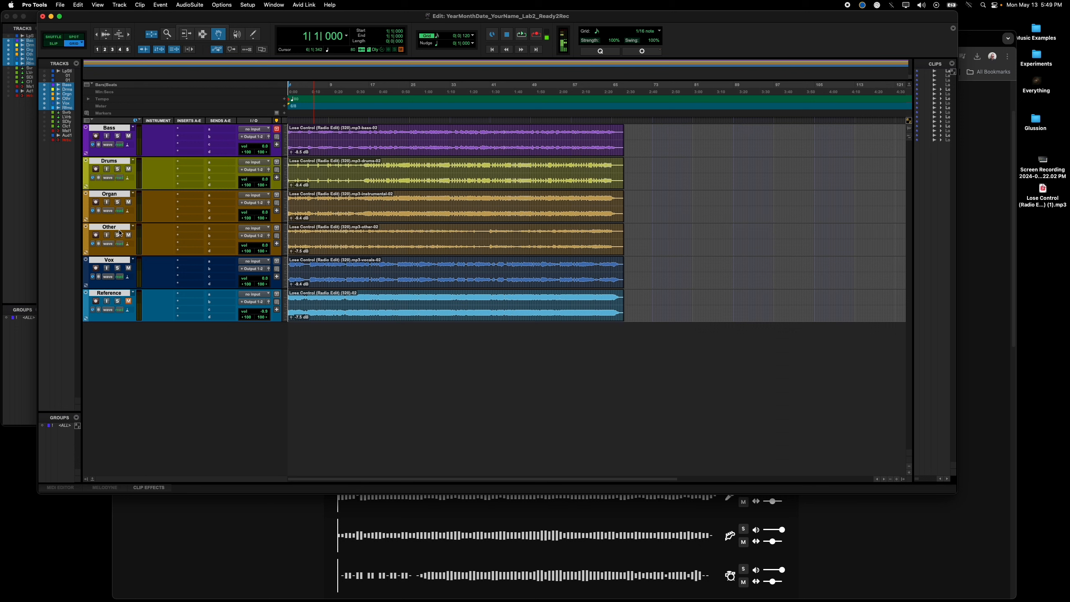
key("space")
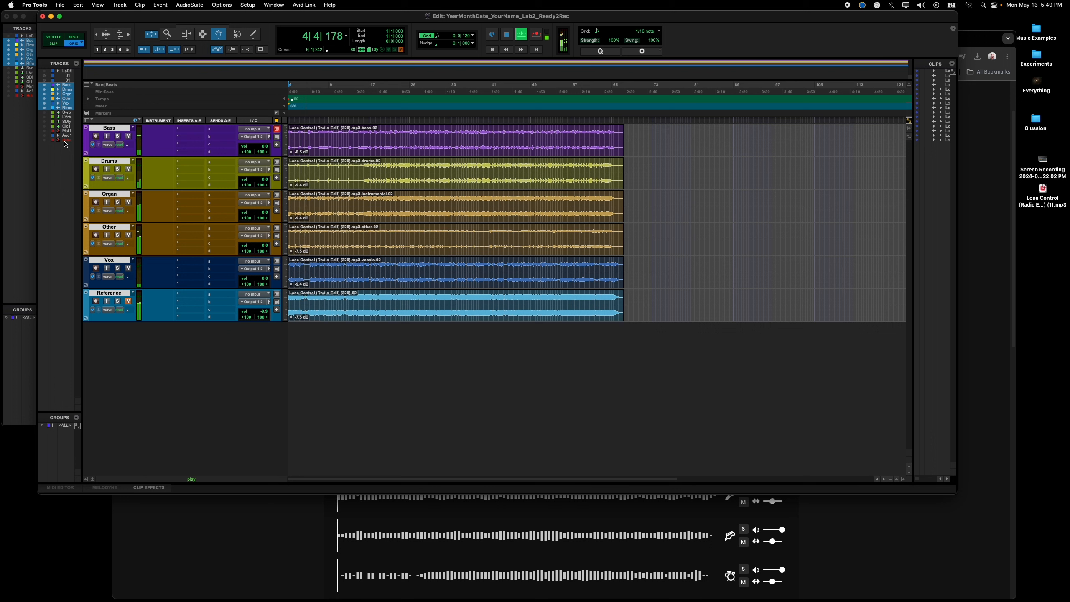
key("space")
left_click(118, 136)
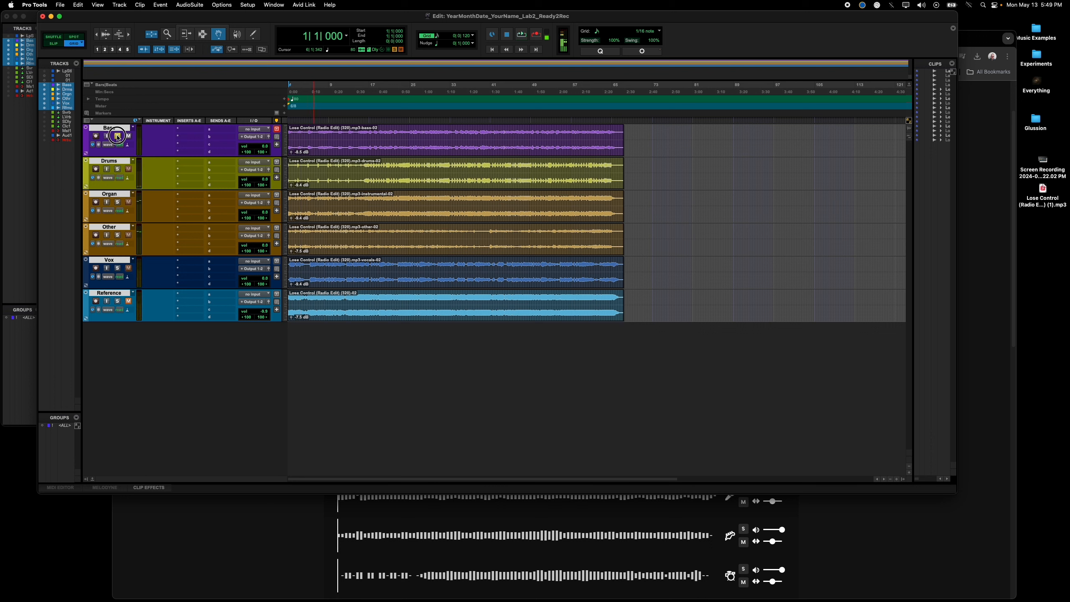
key("space")
left_click(118, 136)
- Solo the Drums track and move playback to the end of bar 16
left_click(118, 169)
left_click(66, 126)
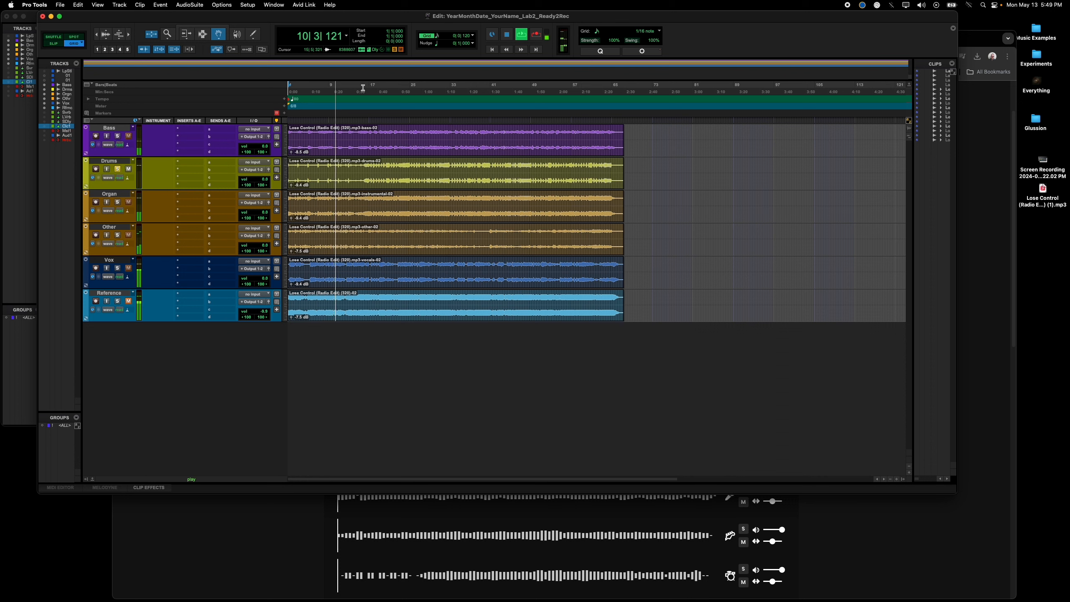
left_click(368, 88)
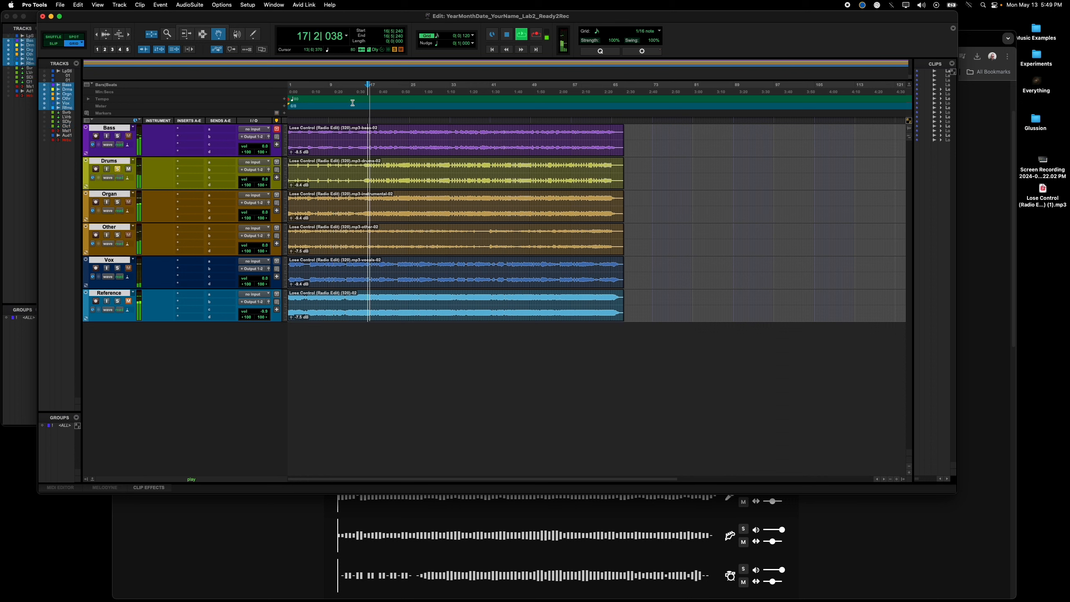
- Audition the Organ track in solo, and switch the solo to the Other track, replaying it from the end of bar 16
left_click(117, 202)
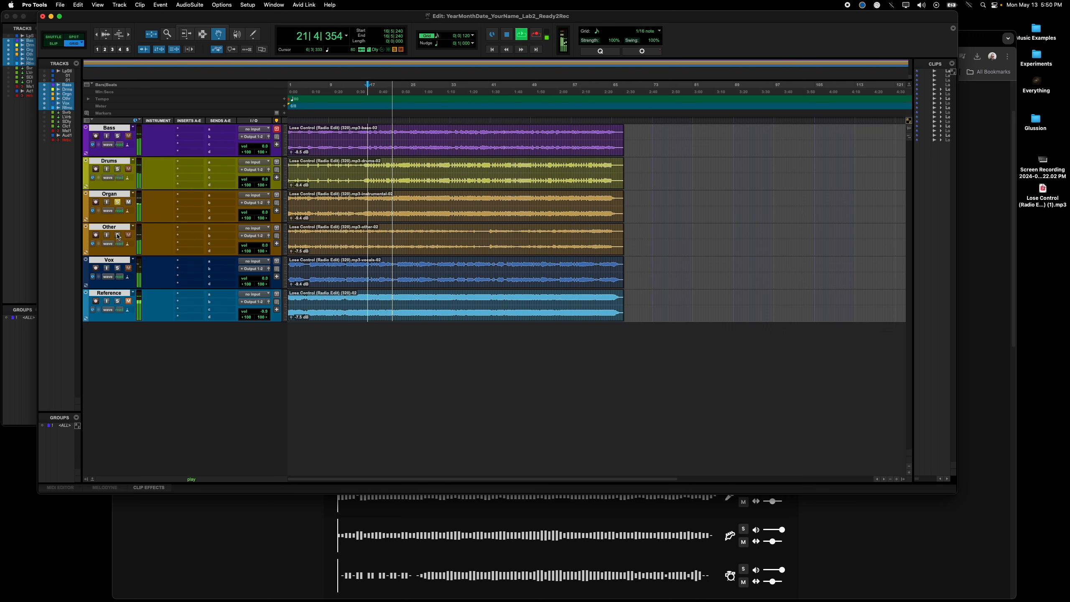
left_click(118, 235)
left_click(118, 202)
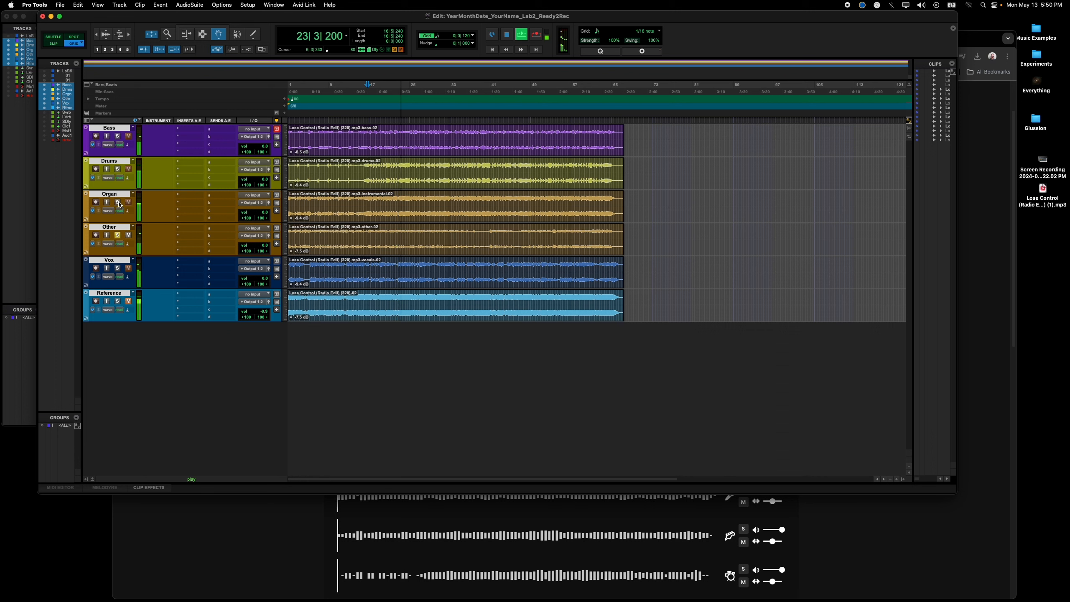
key("space")
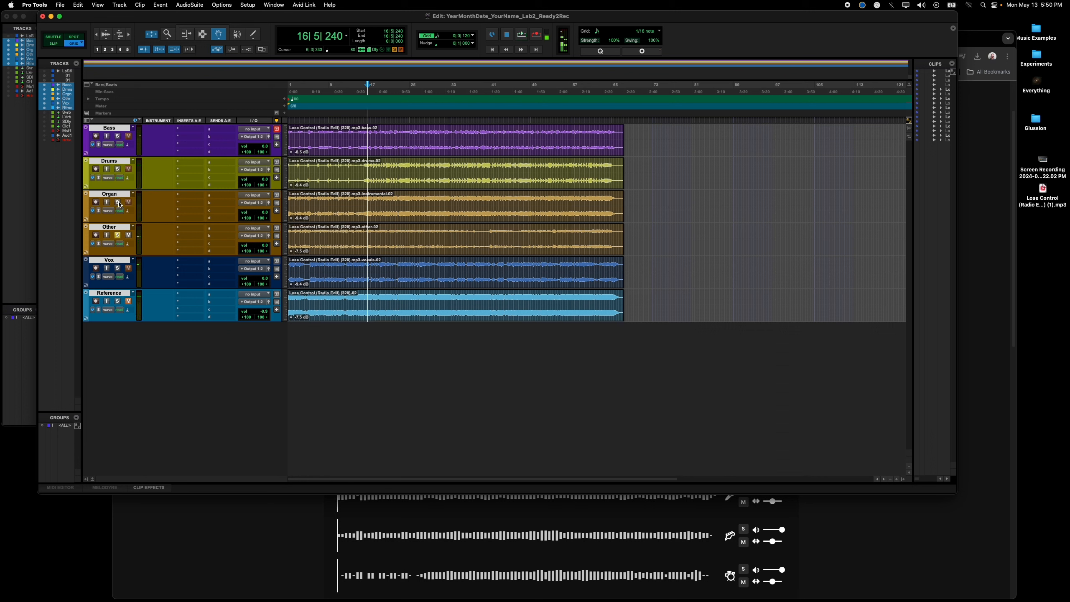
key("space")
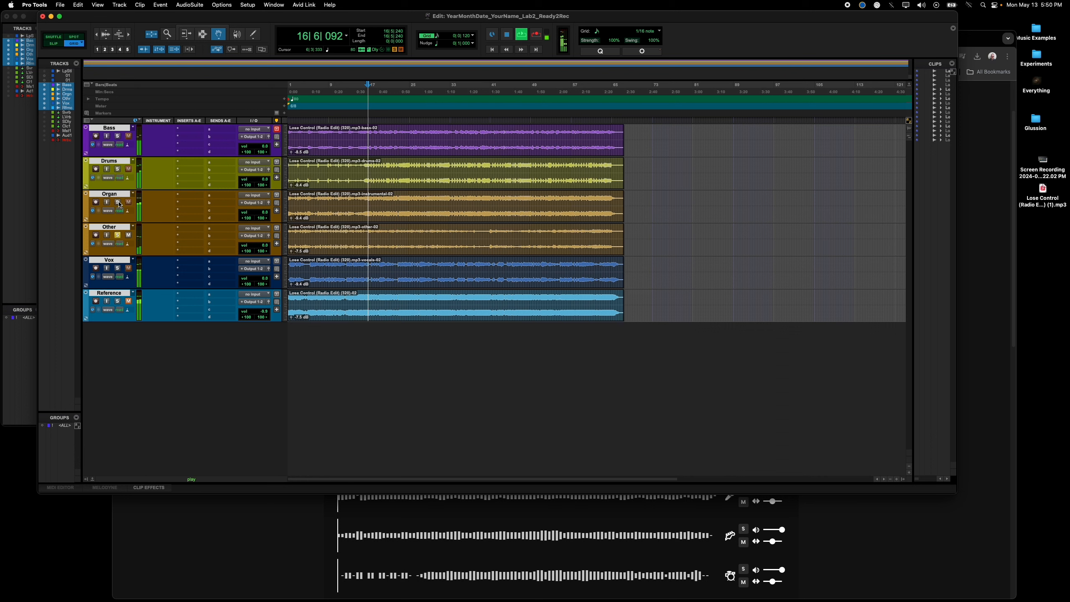
key("space")
- Switch the solo from the Other track to the Vox track and play it from the end of bar 16
left_click(118, 268)
left_click(118, 236)
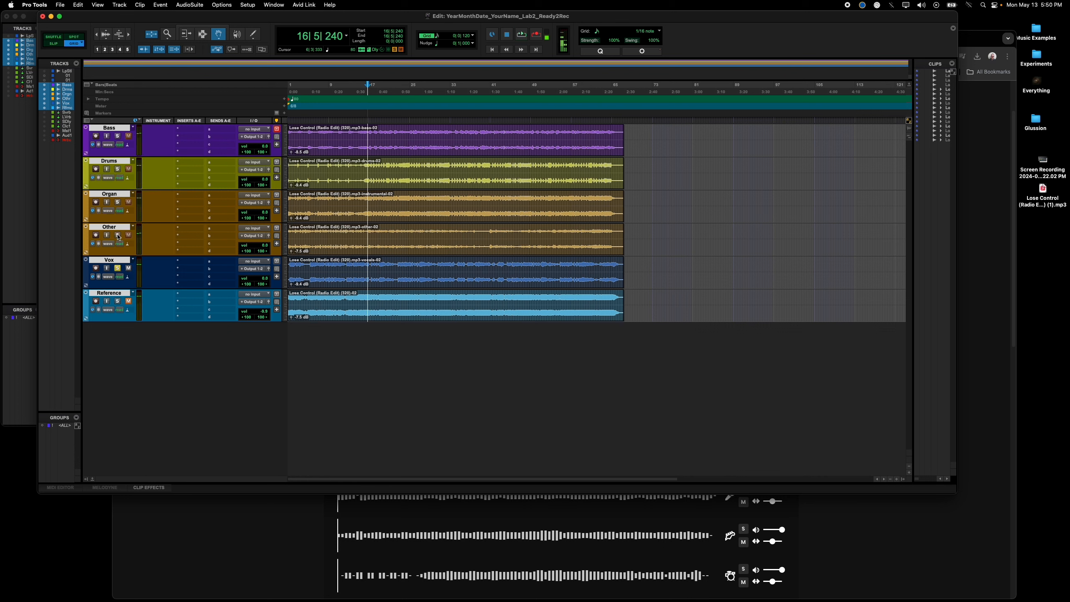
key("space")
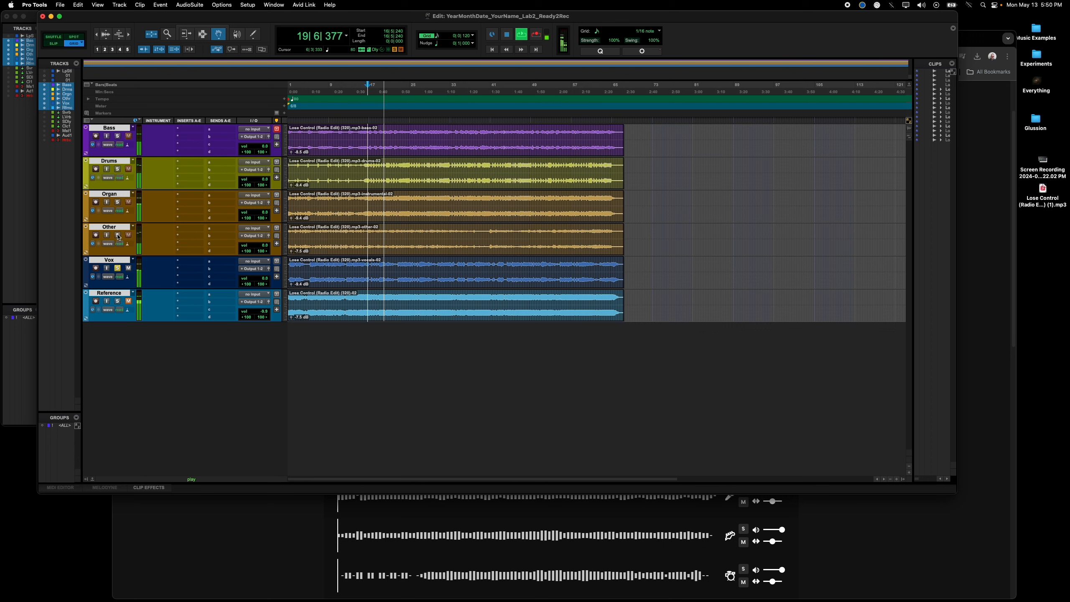
- Stop the Vox playback, mute the Vox track, and play the remaining stems from the end of bar 16
key("space")
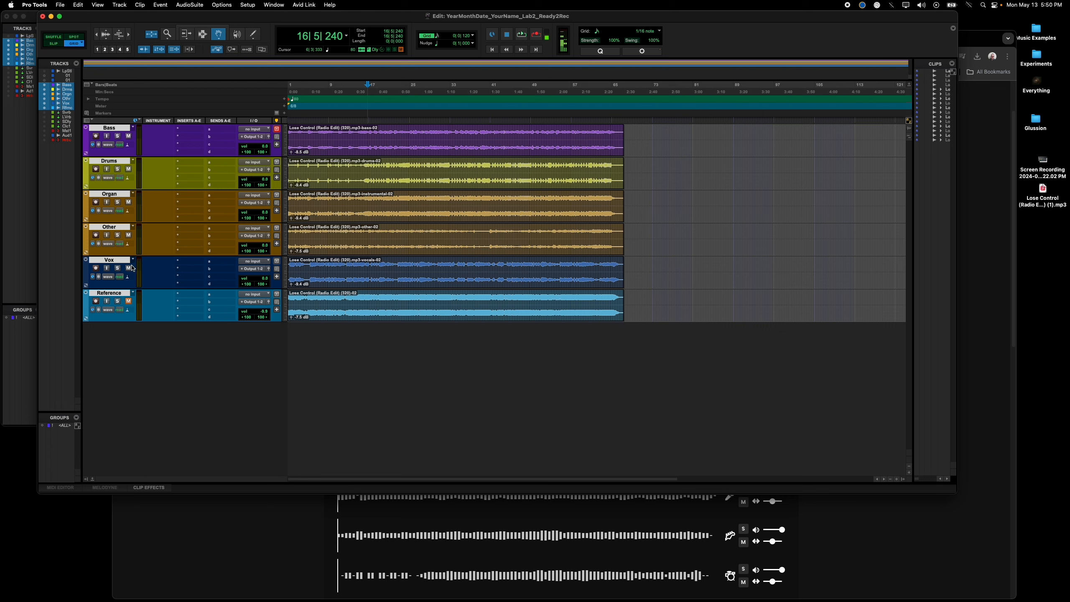
left_click(129, 268)
key("space")
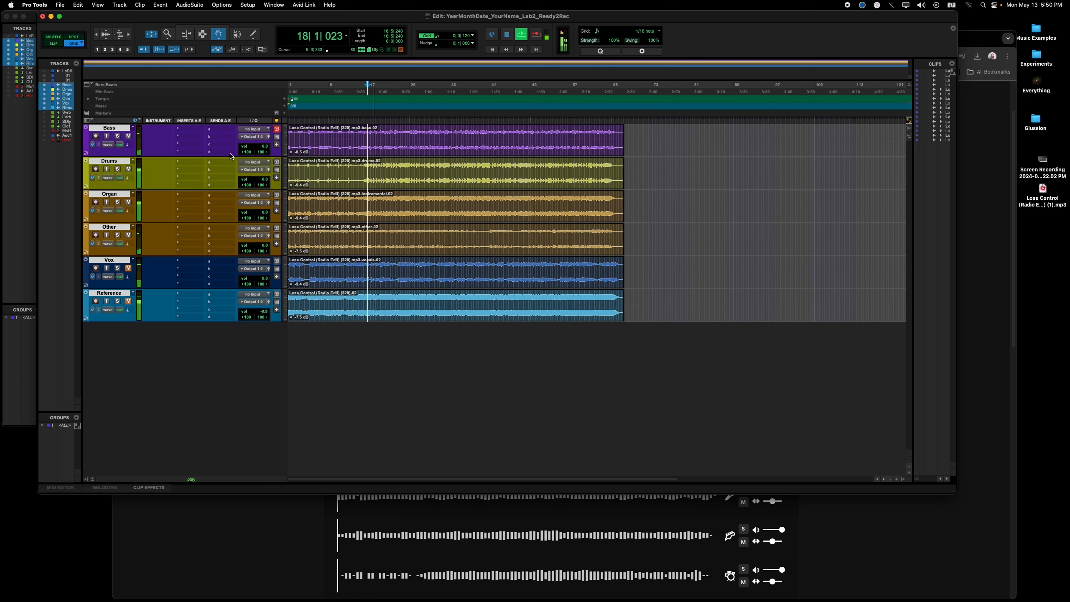
key("space")
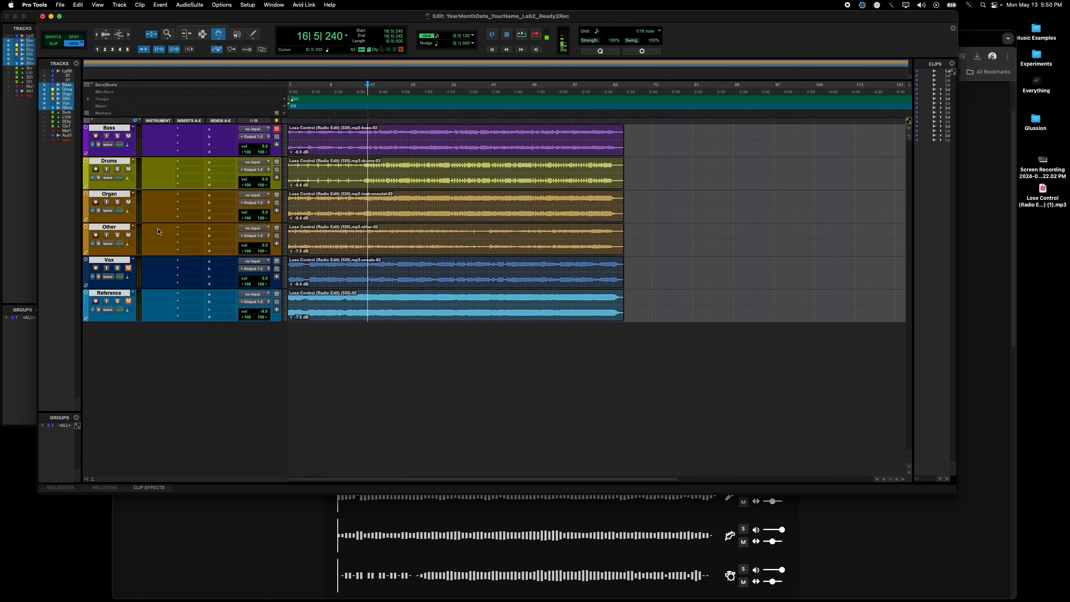
- Unmute the Vox track, audition the Reference track in solo, and leave Reference muted with its solo off
left_click(130, 270)
left_click(118, 301)
key("space")
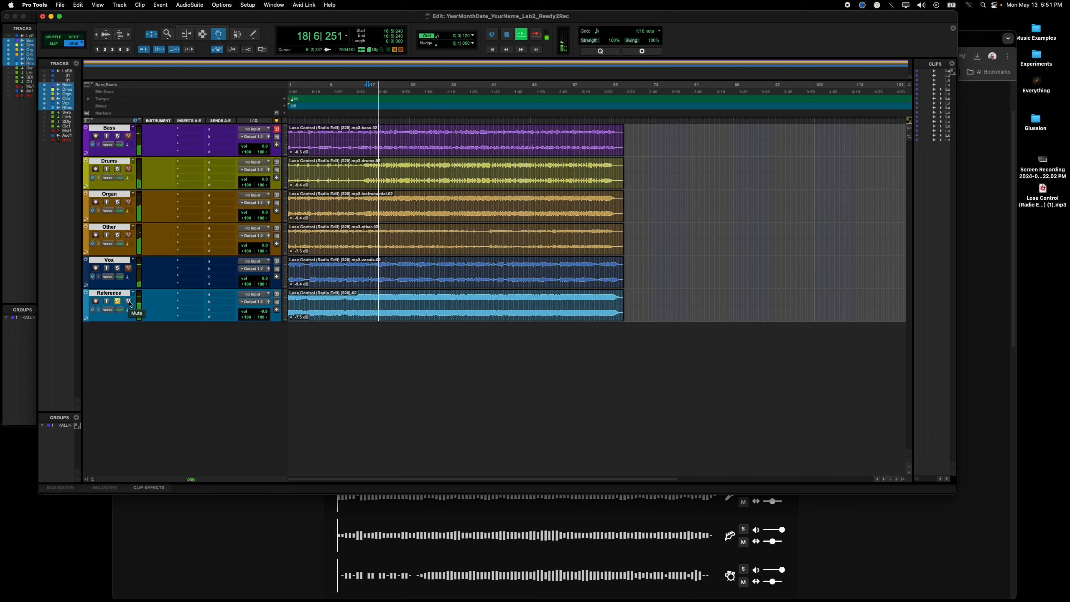
left_click(129, 302)
key("space")
left_click(118, 301)
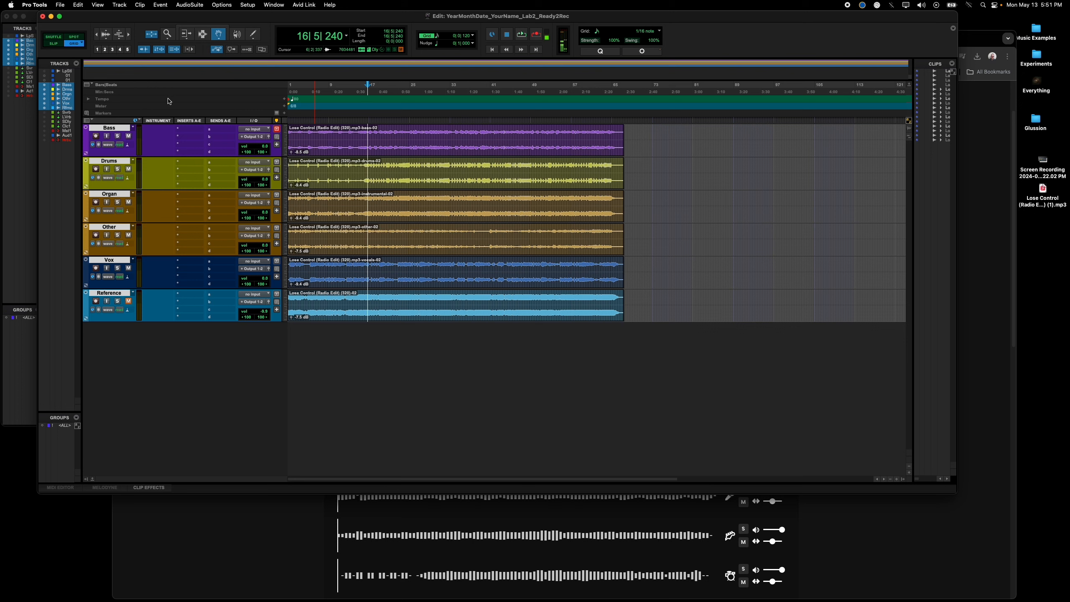
- Switch to the Lab 2 page in Chrome and read the Import Audio Stems and Session Setup and Labeling instructions
key("super+Tab")
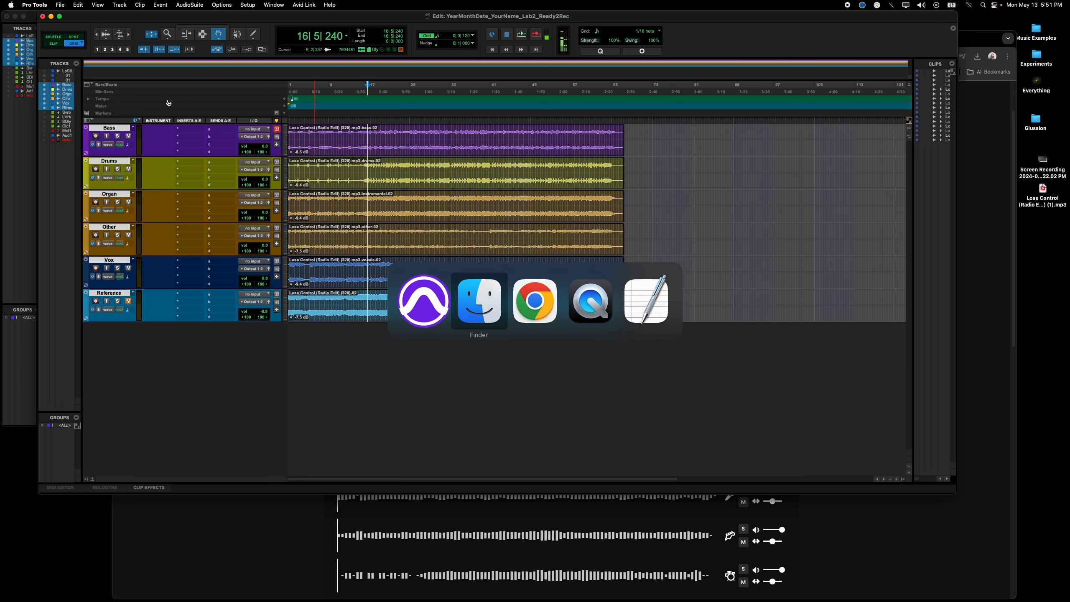
key("super+Tab")
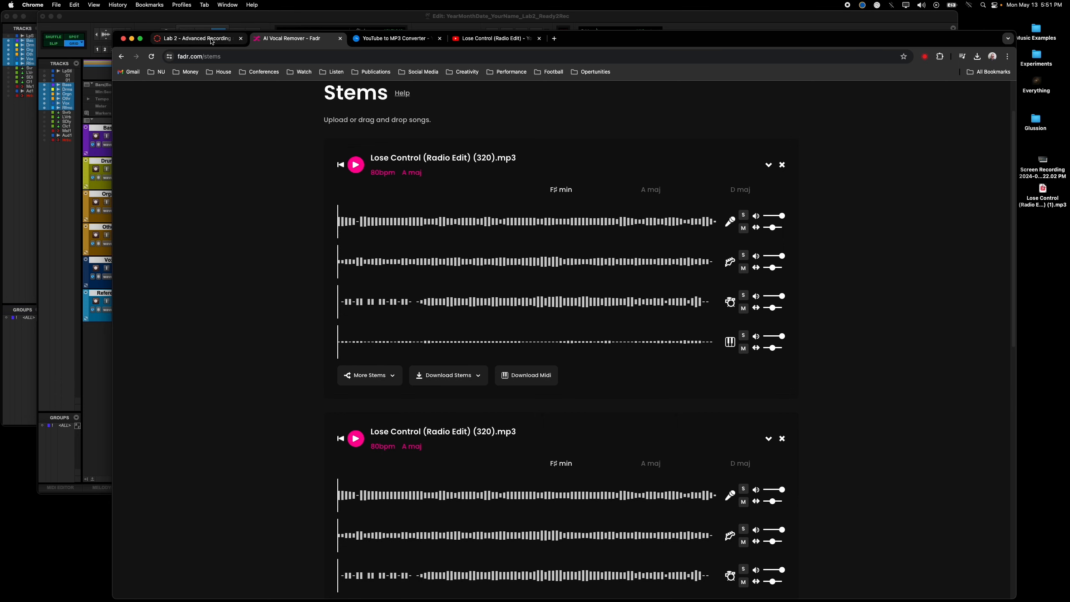
left_click(212, 41)
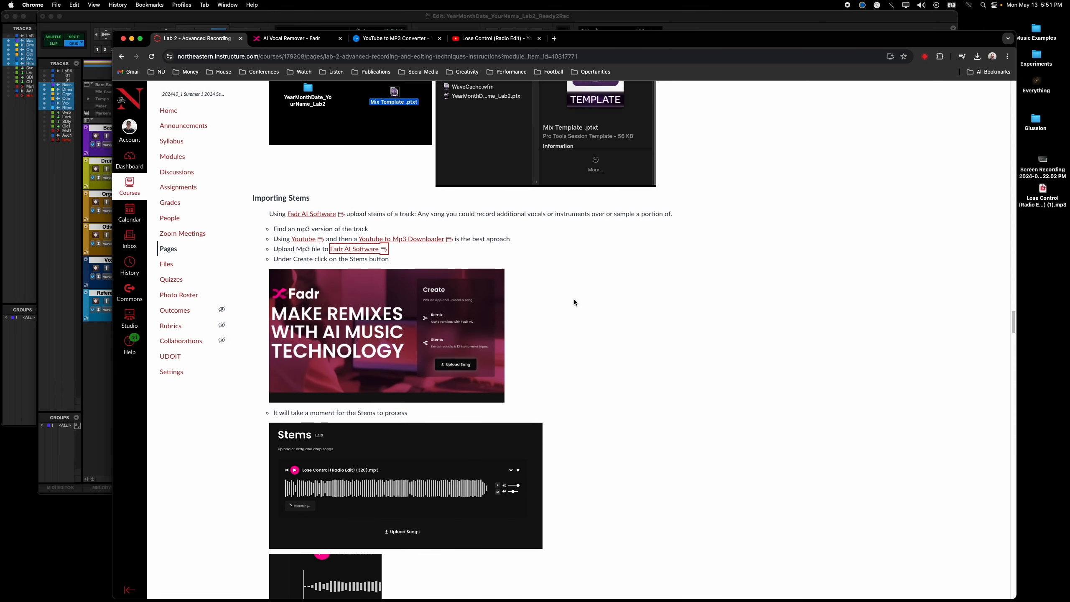
scroll(574, 299, "down", 5)
scroll(575, 301, "down", 5)
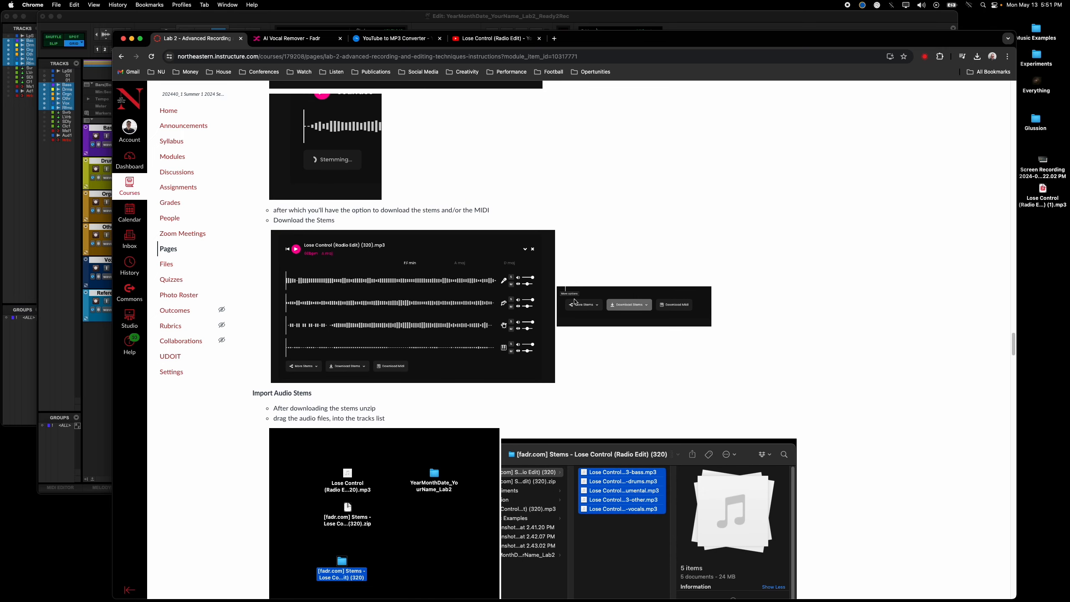
scroll(576, 302, "down", 6)
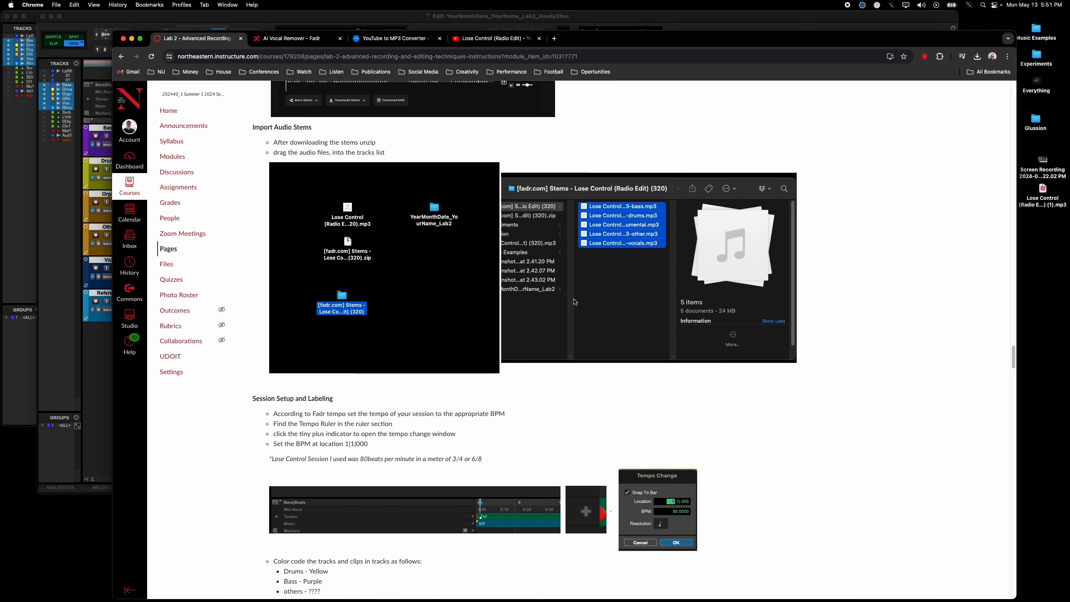
scroll(575, 302, "down", 3)
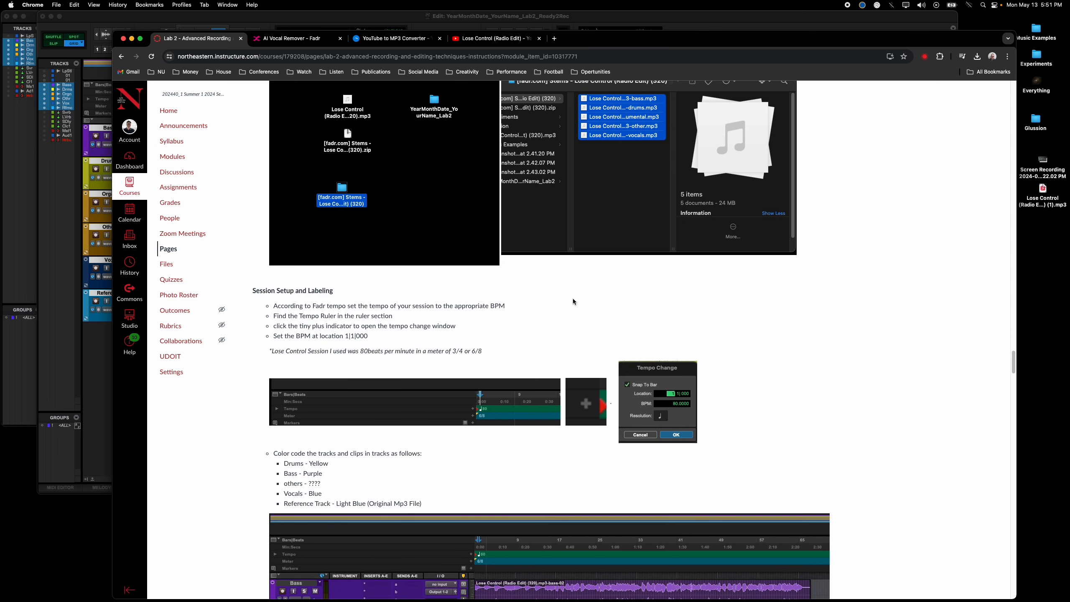
scroll(572, 300, "down", 1)
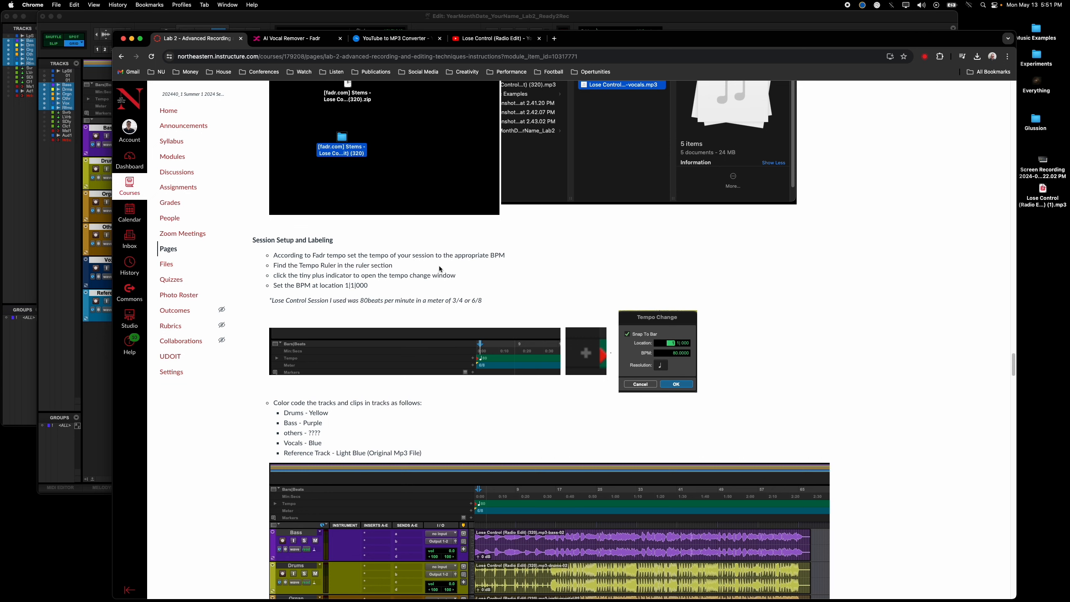
scroll(378, 266, "down", 1)
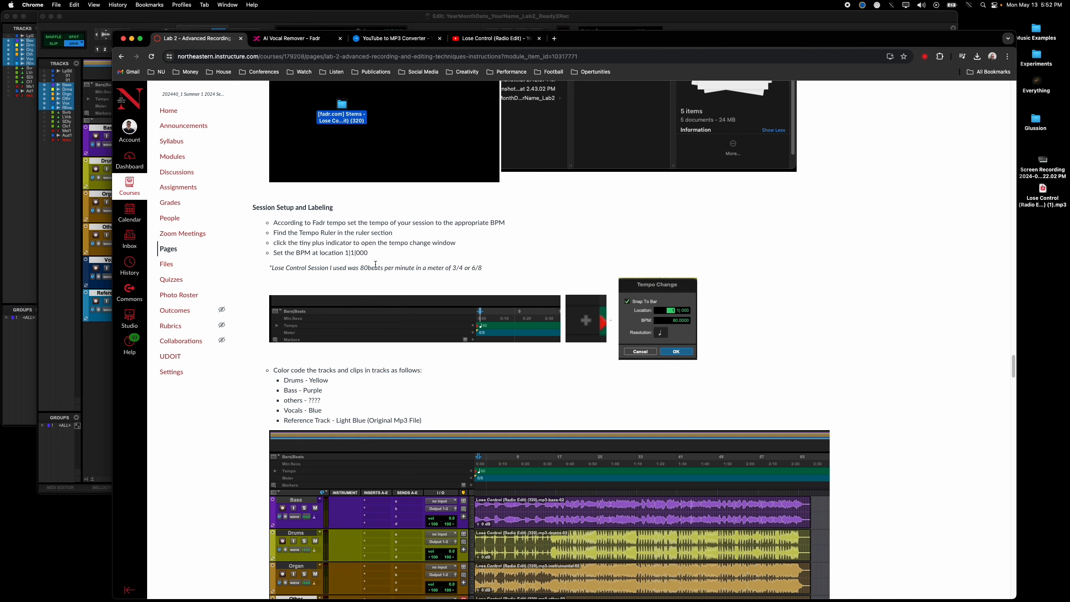
- Switch back to Pro Tools, review the Tempo Change settings from the Tempo ruler, and cancel without changing them
key("super+Tab")
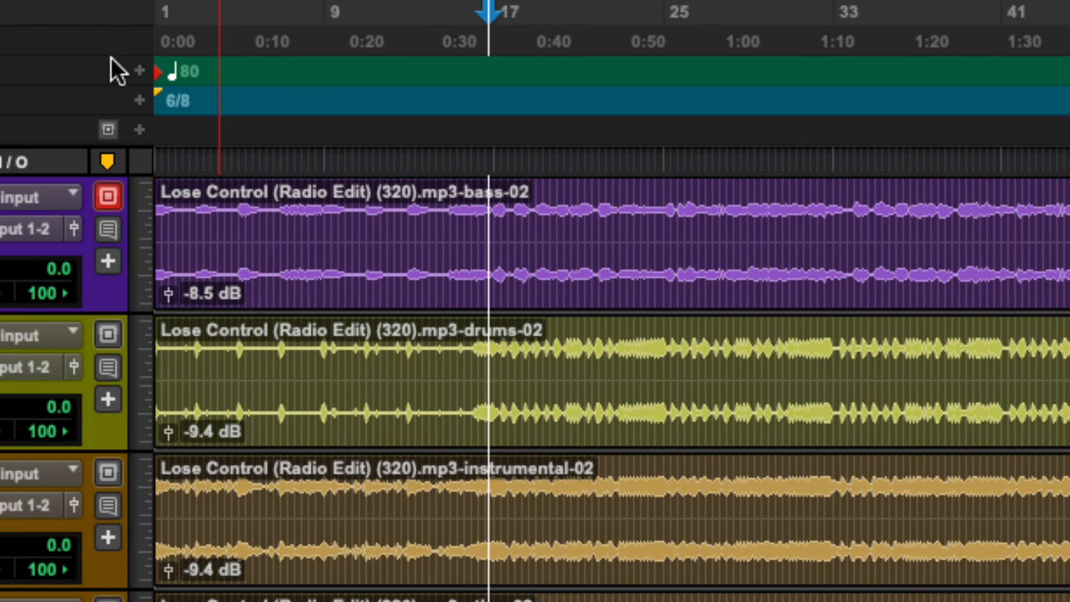
left_click(137, 70)
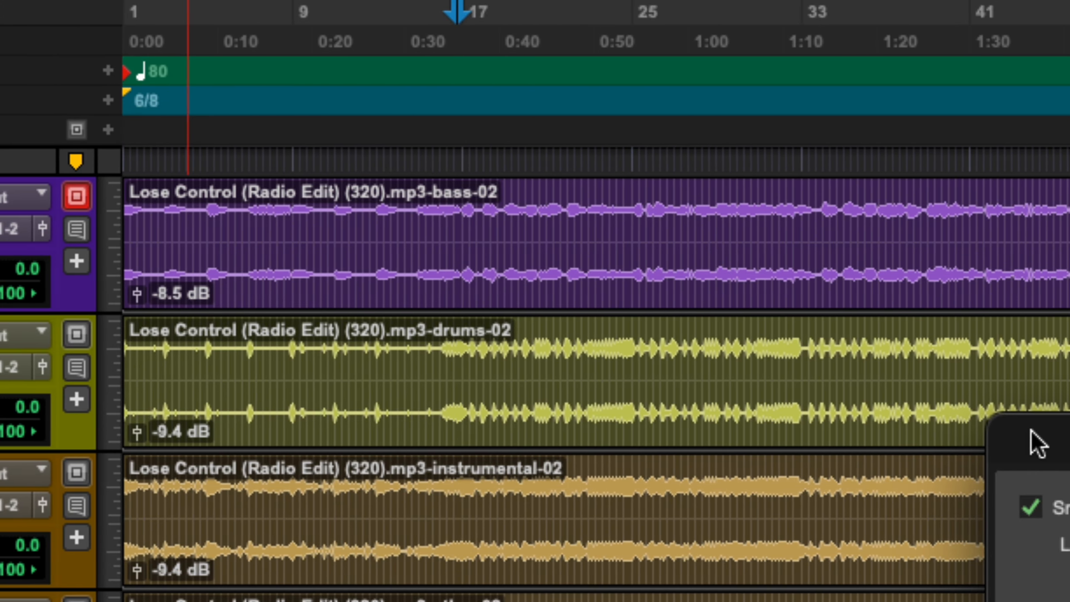
left_click_drag(1032, 431, 286, 75)
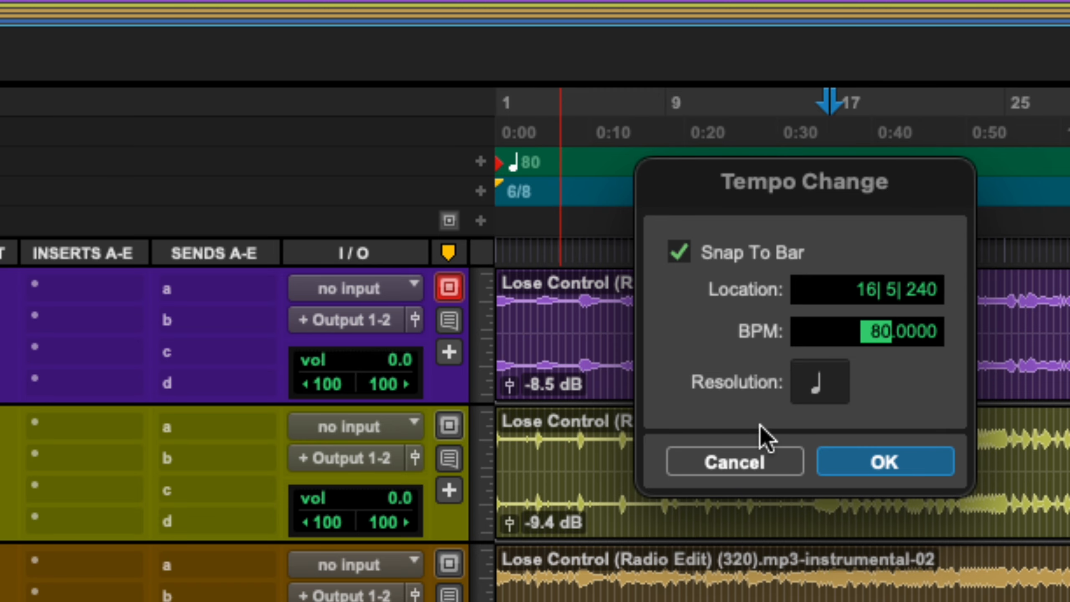
left_click(746, 463)
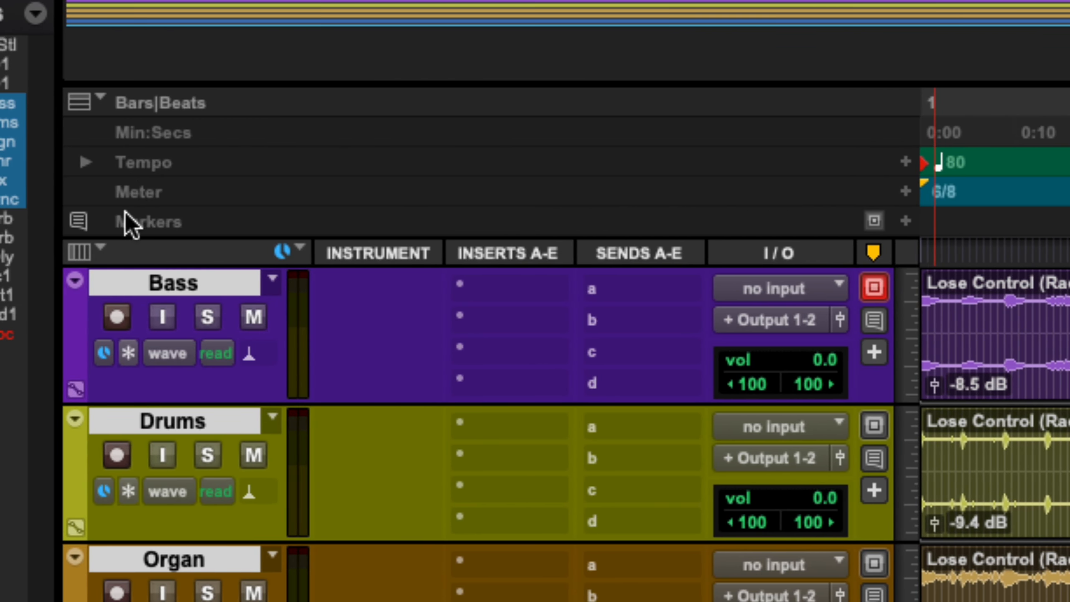
- Examine which timeline rulers can be displayed, leaving the selection as it is
left_click(100, 100)
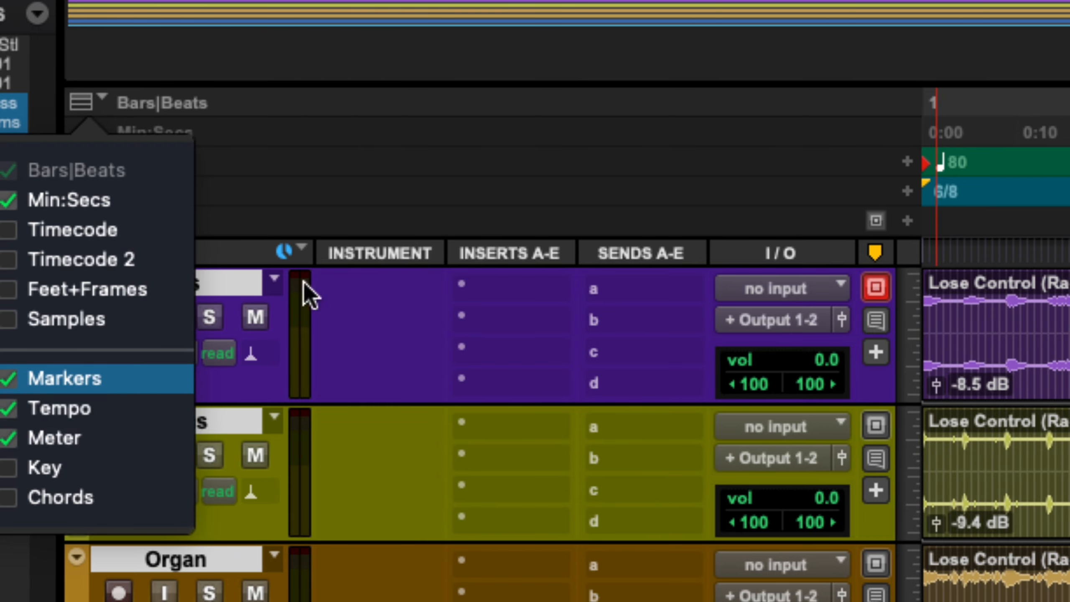
left_click(501, 220)
left_click(965, 196)
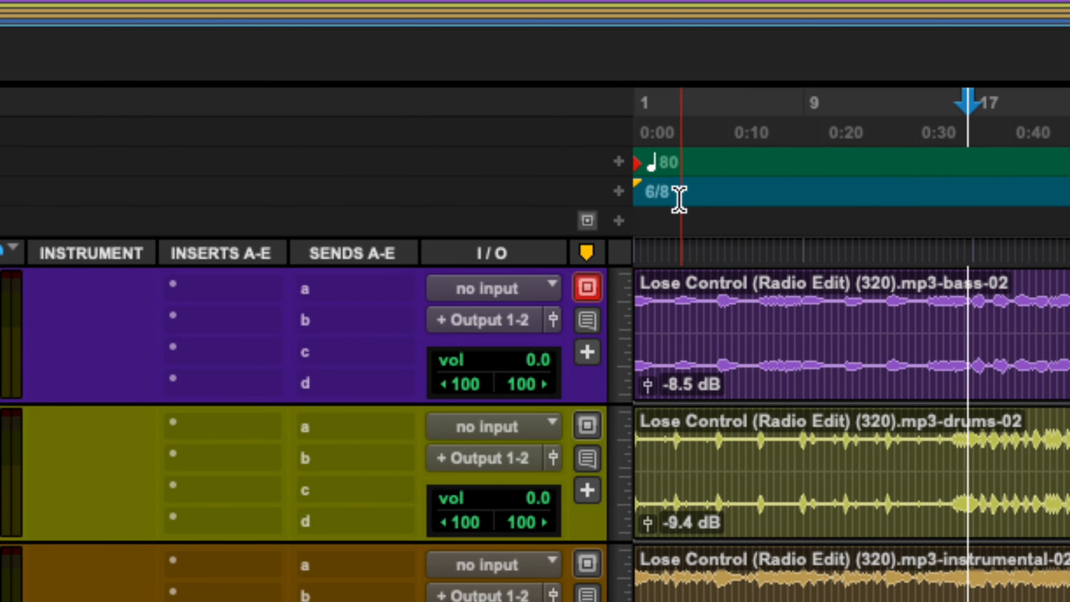
- Try a meter change with its location set to 1|1|000, and cancel it
left_click(644, 191)
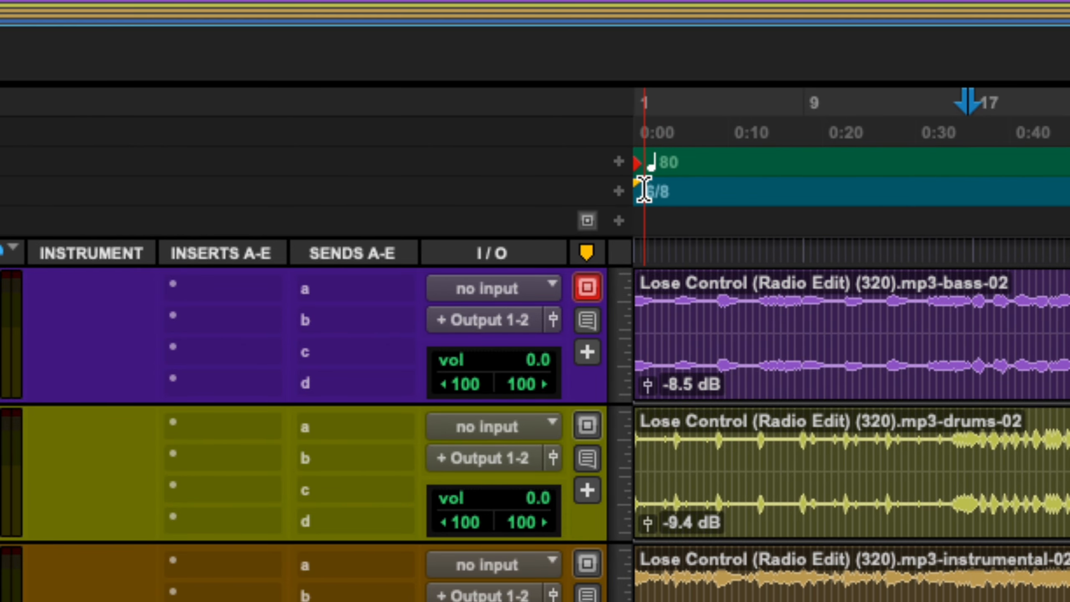
left_click(619, 192)
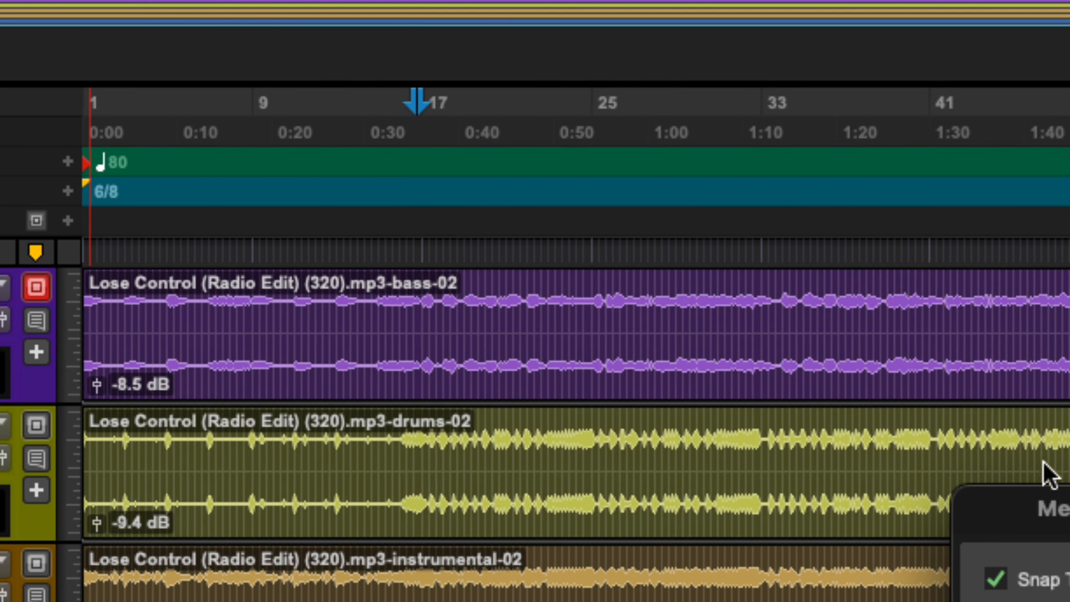
left_click_drag(971, 473, 502, 118)
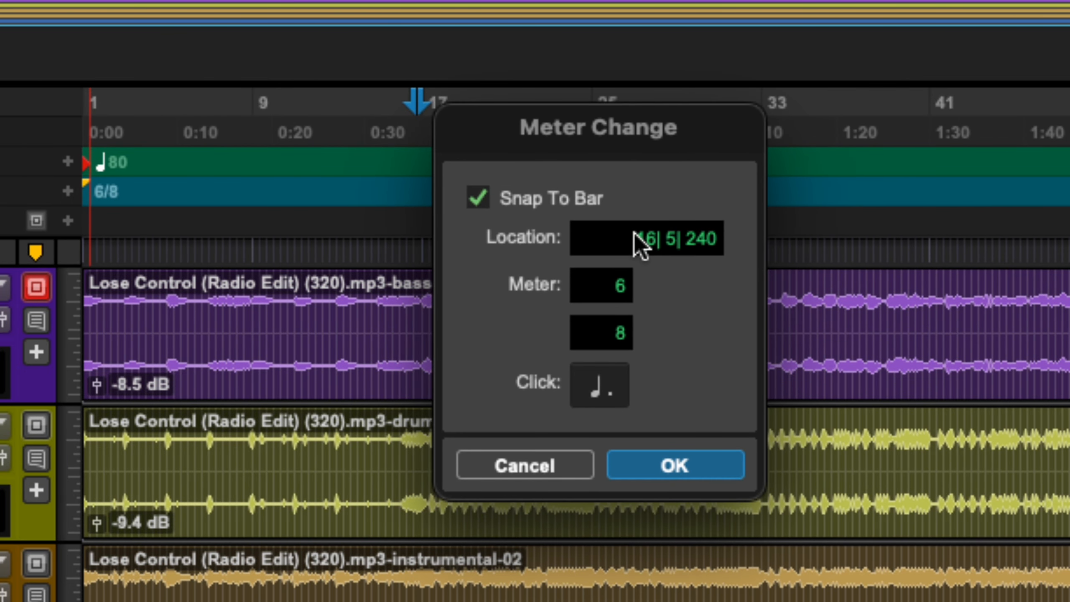
left_click(643, 241)
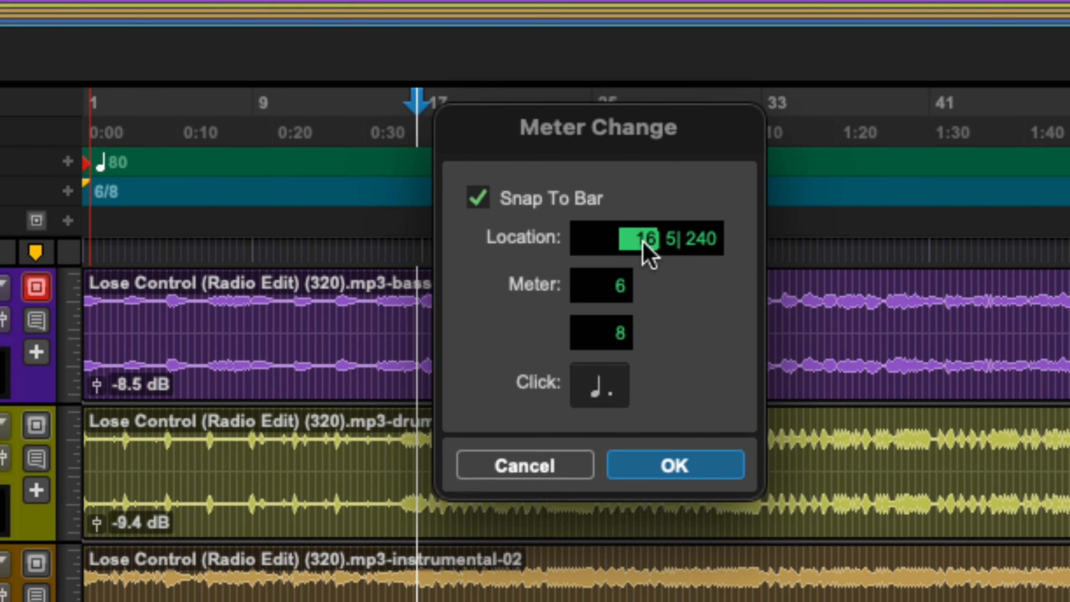
type("1")
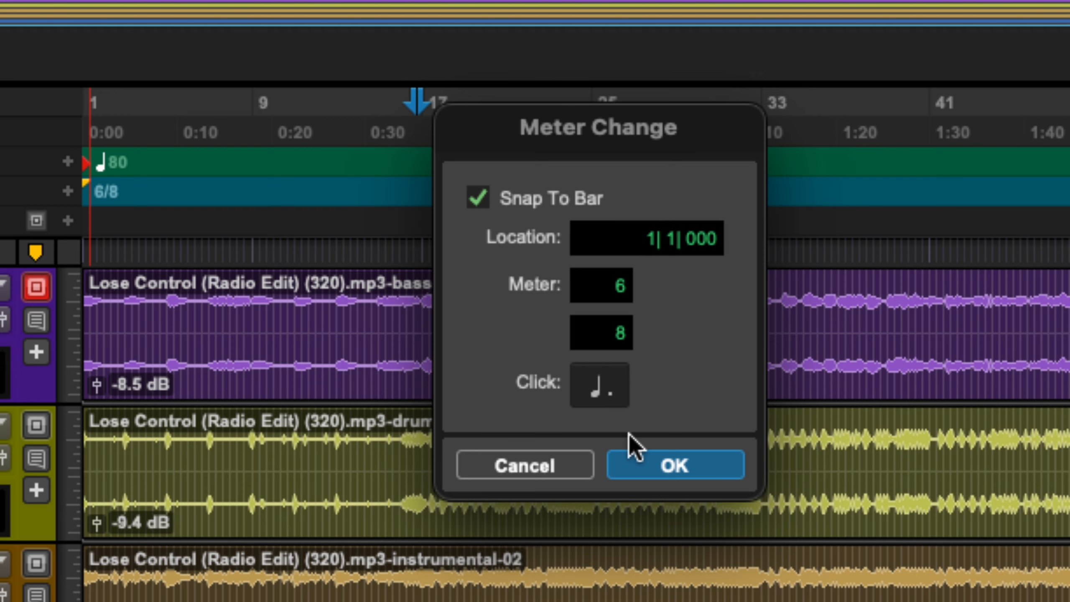
left_click(548, 472)
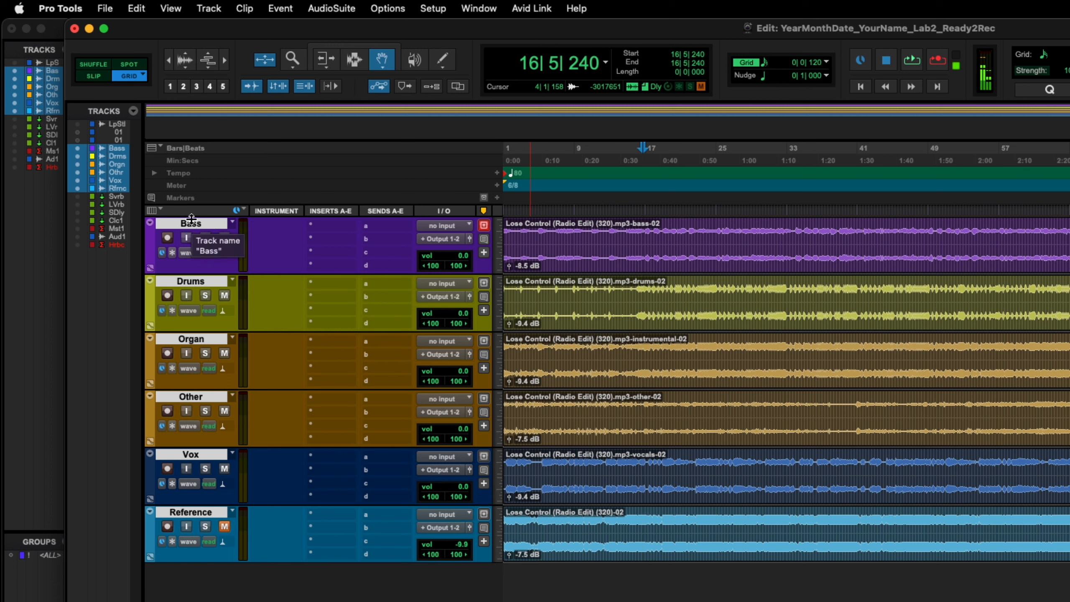
- Activate the Selector tool, open the Color Palette from the Bass track's color strip, and move it just above the tracks
key("F7")
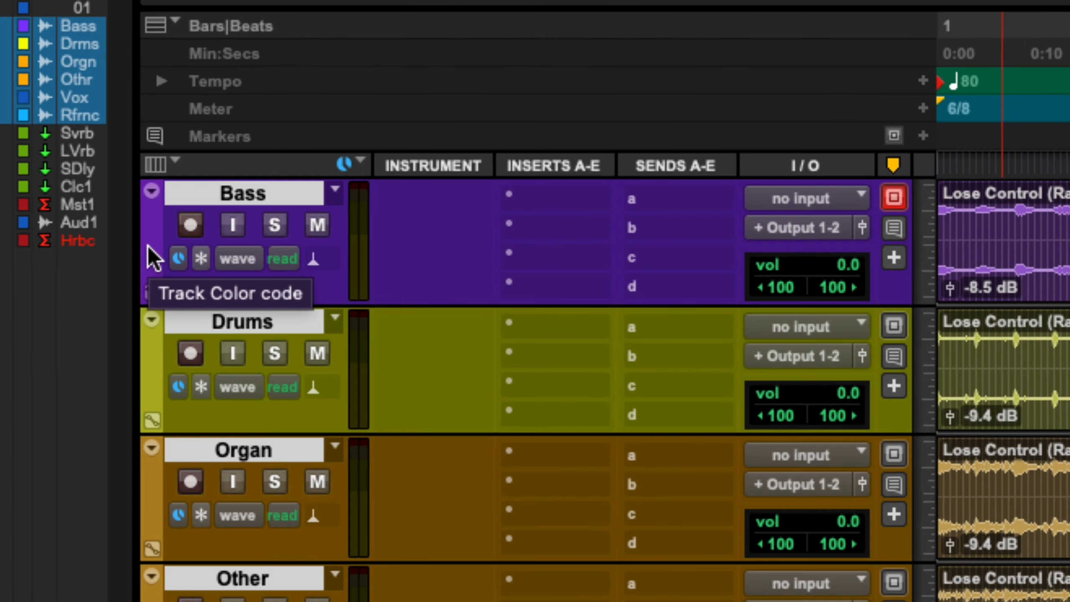
double_click(153, 249)
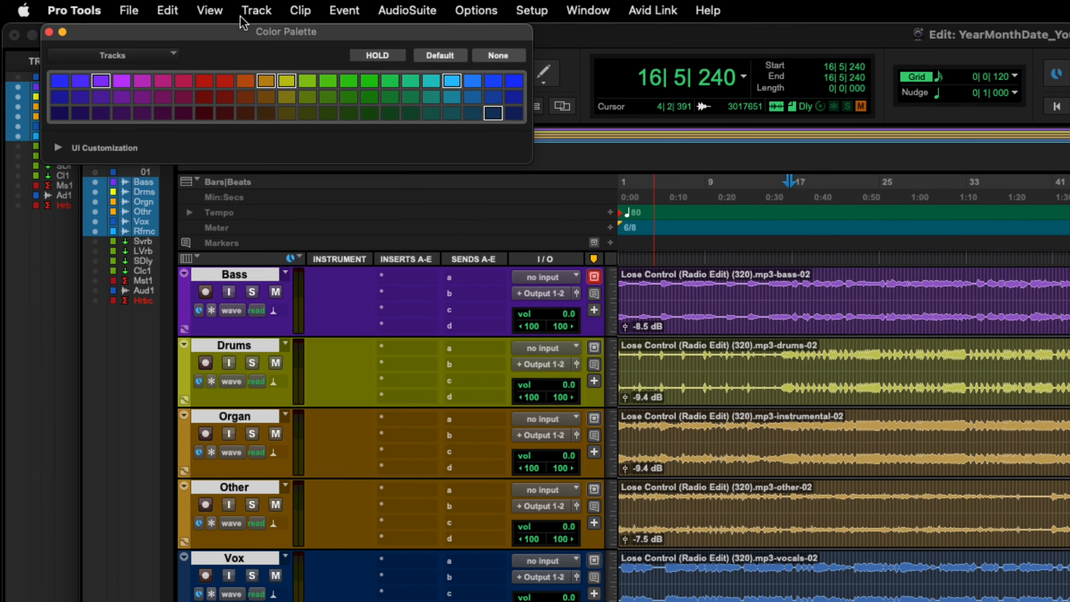
left_click_drag(246, 24, 489, 104)
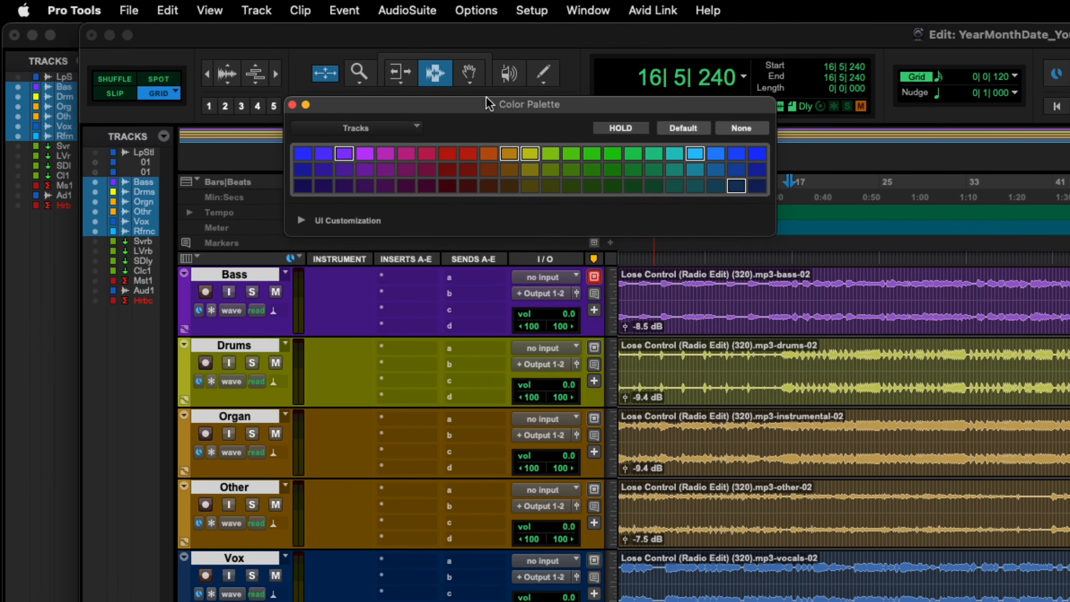
- Deselect all the tracks, reselect them all, and leave only the Bass track selected
left_click(239, 278)
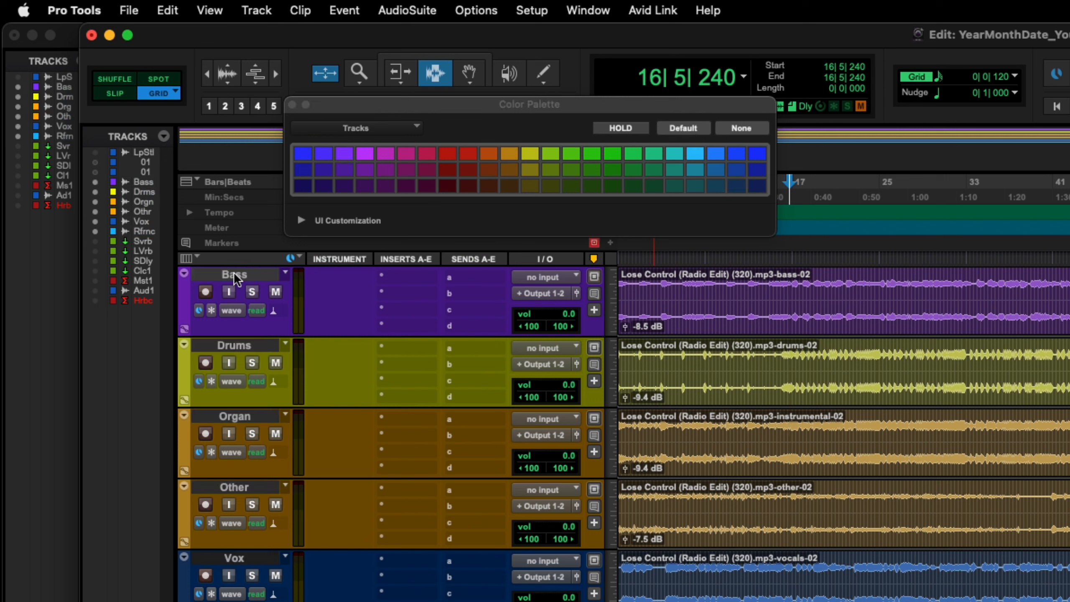
left_click(236, 278, "alt")
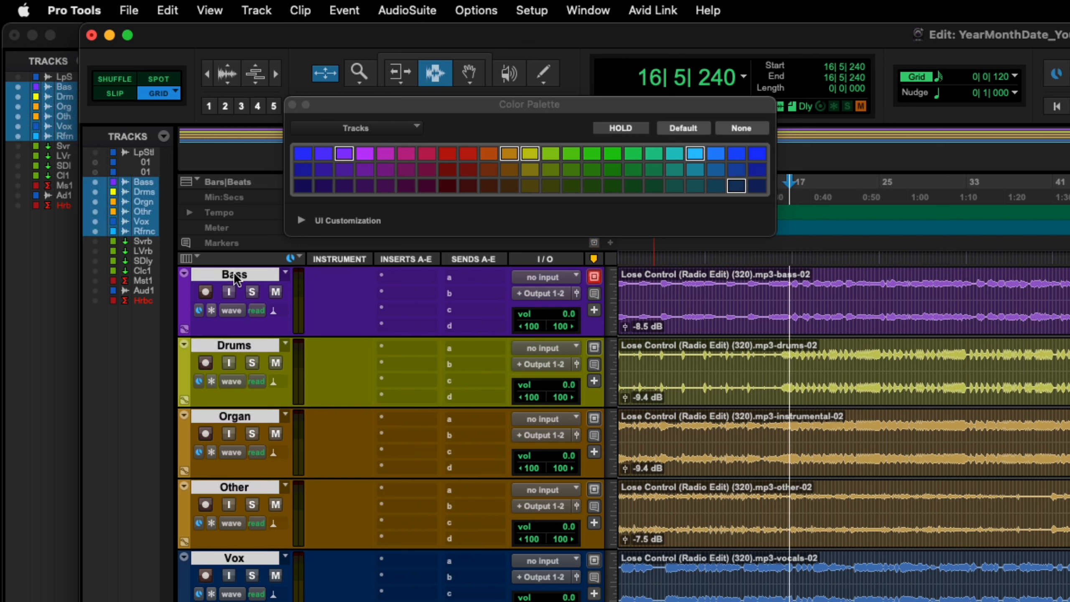
left_click(235, 279)
left_click(235, 278)
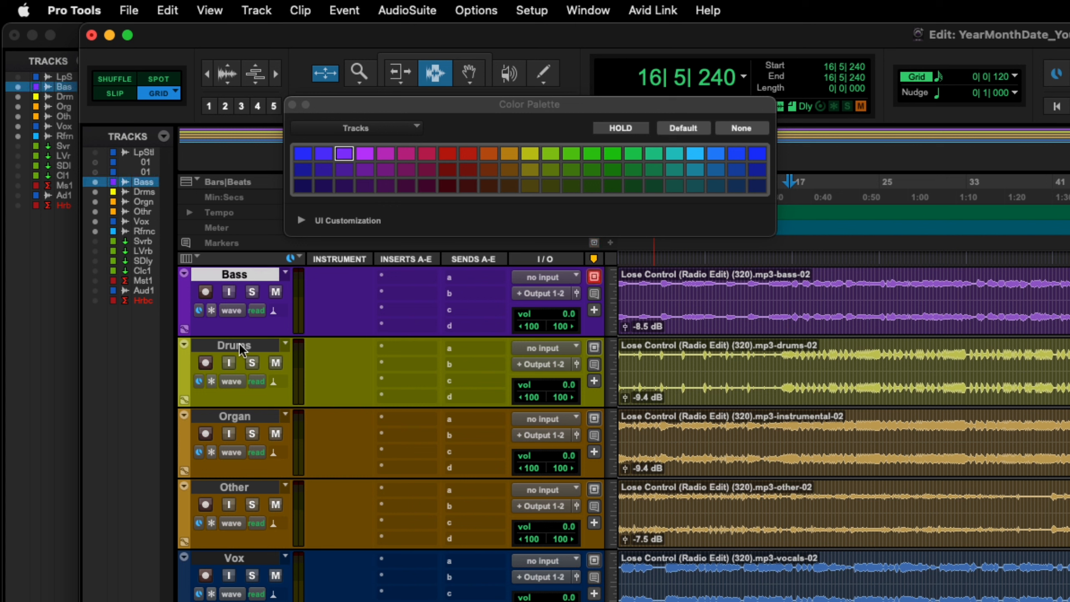
- Select the Drums track and return to Bass, try red as the Bass track color, and restore purple
left_click(239, 345)
left_click(240, 275)
left_click(445, 154)
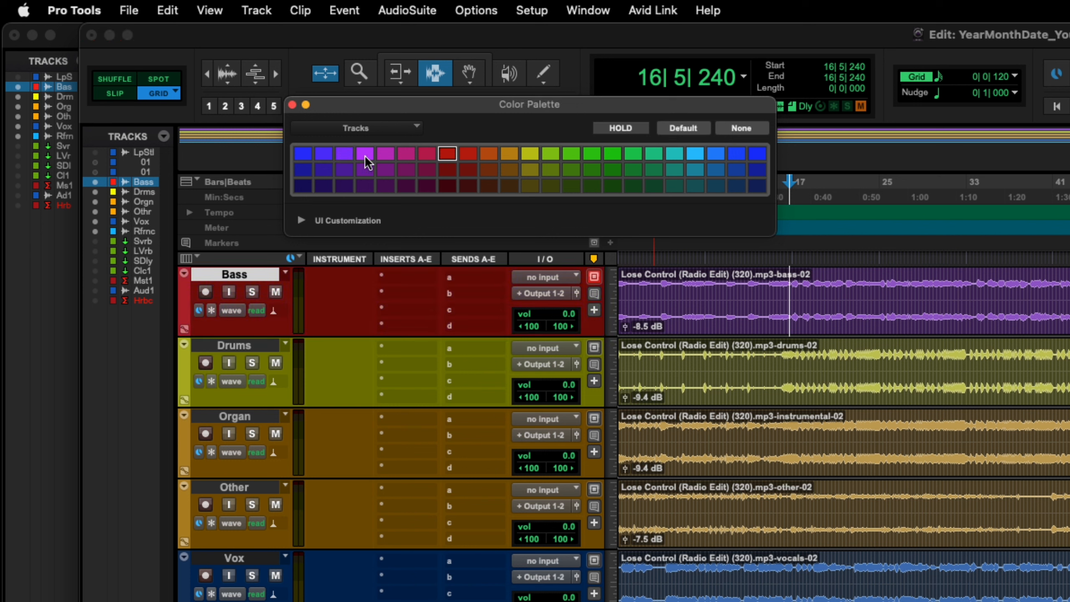
left_click(345, 153)
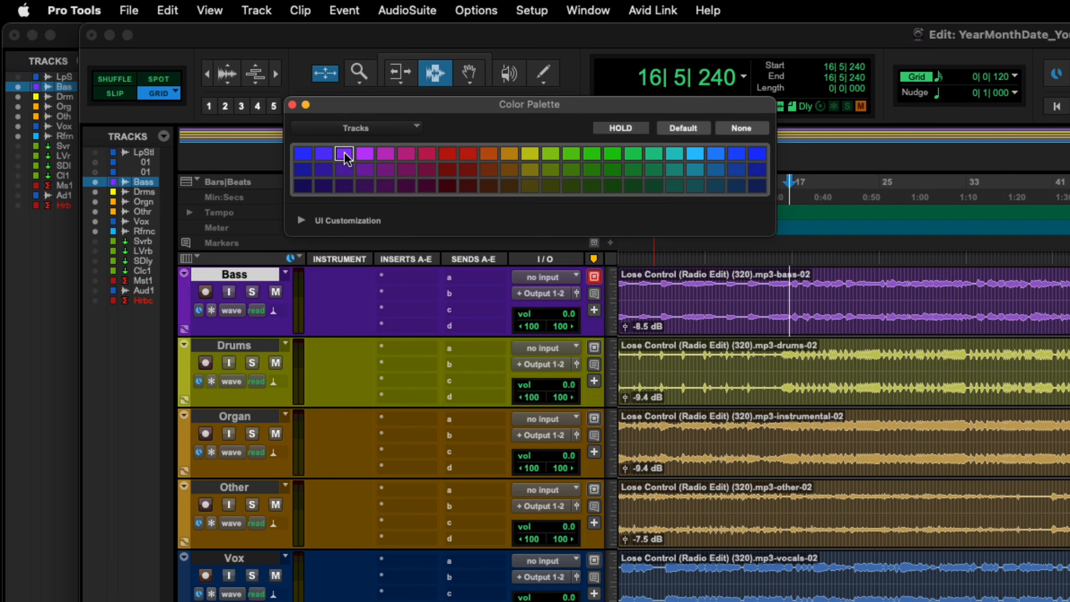
- Select the Bass track's clip and color it yellow with the palette applied to Clips in Tracks
double_click(701, 299)
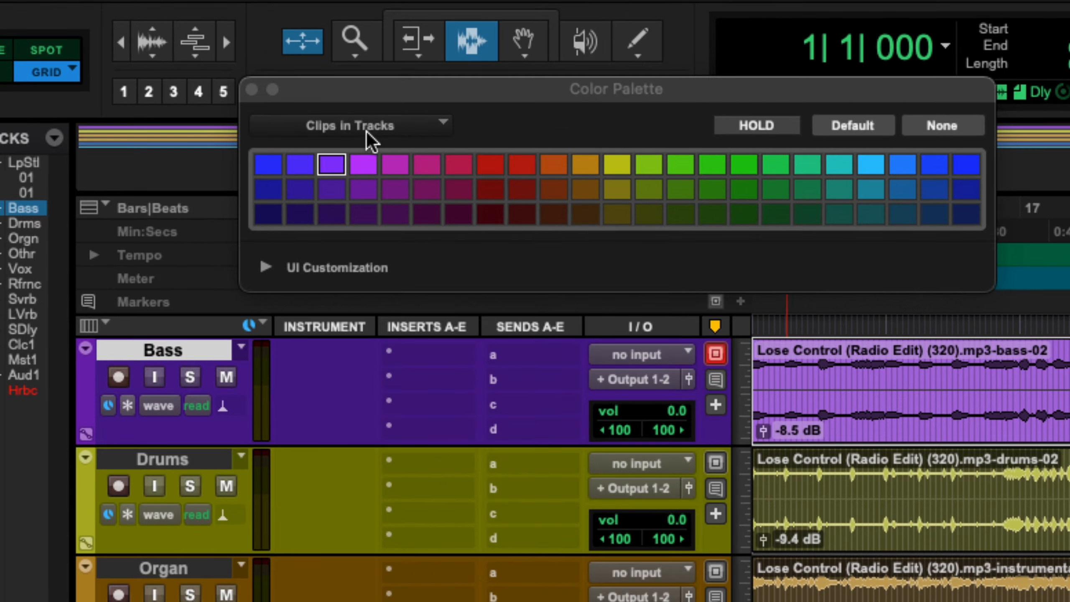
left_click(621, 169)
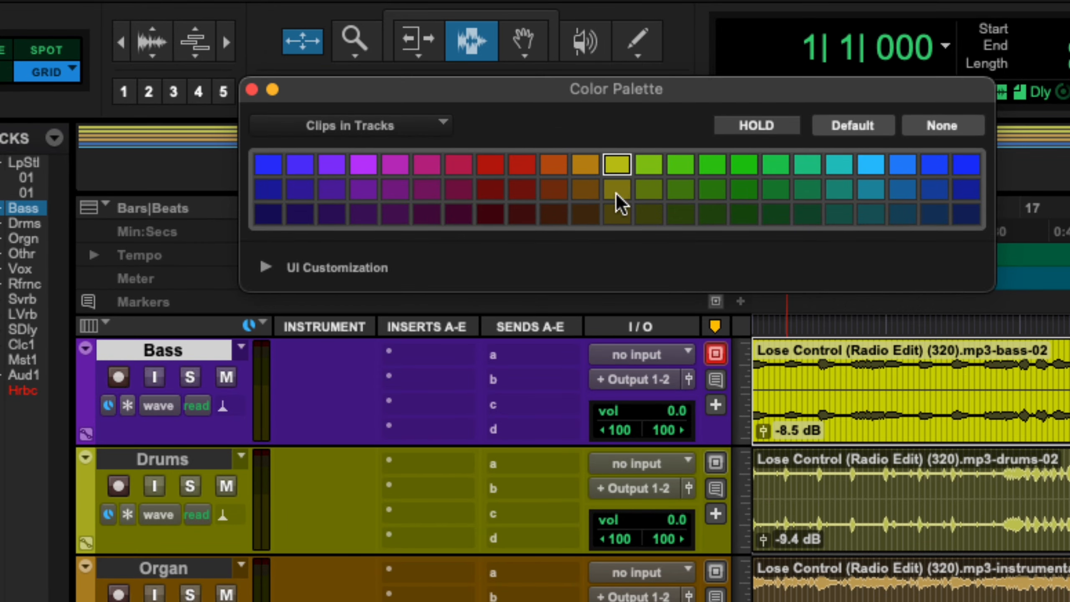
- Color the Bass clip purple to match its track, and deselect all the tracks
left_click(339, 169)
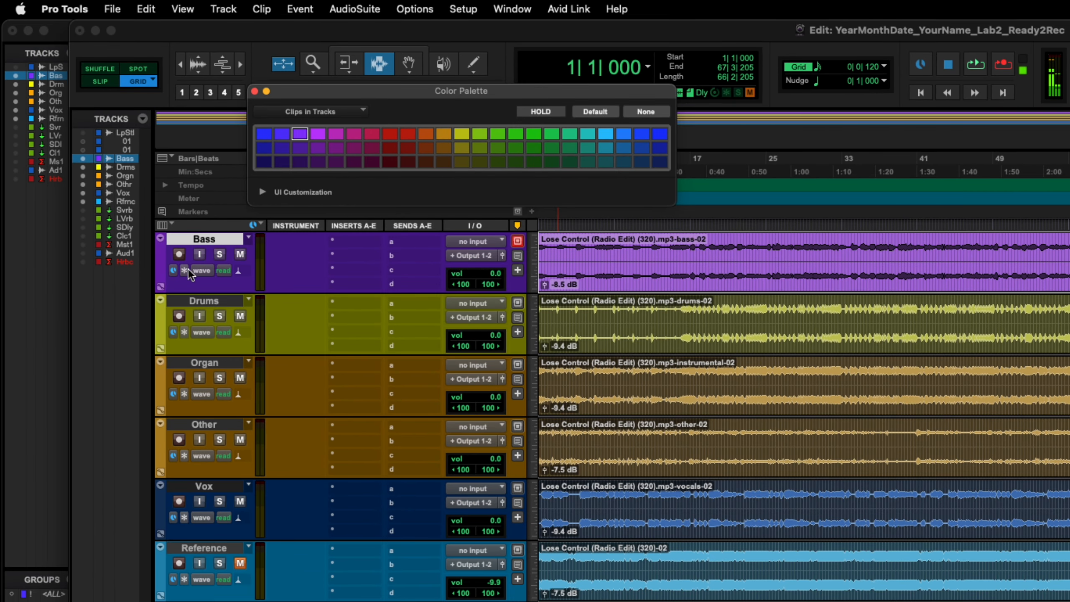
left_click(209, 239, "alt")
left_click(209, 239, "alt")
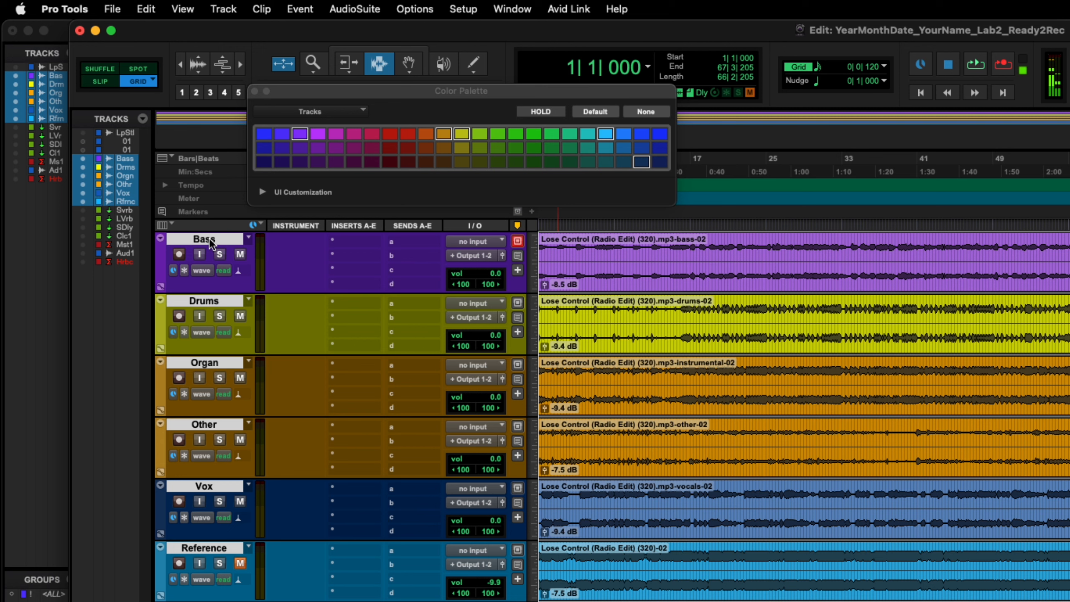
left_click(209, 238, "alt")
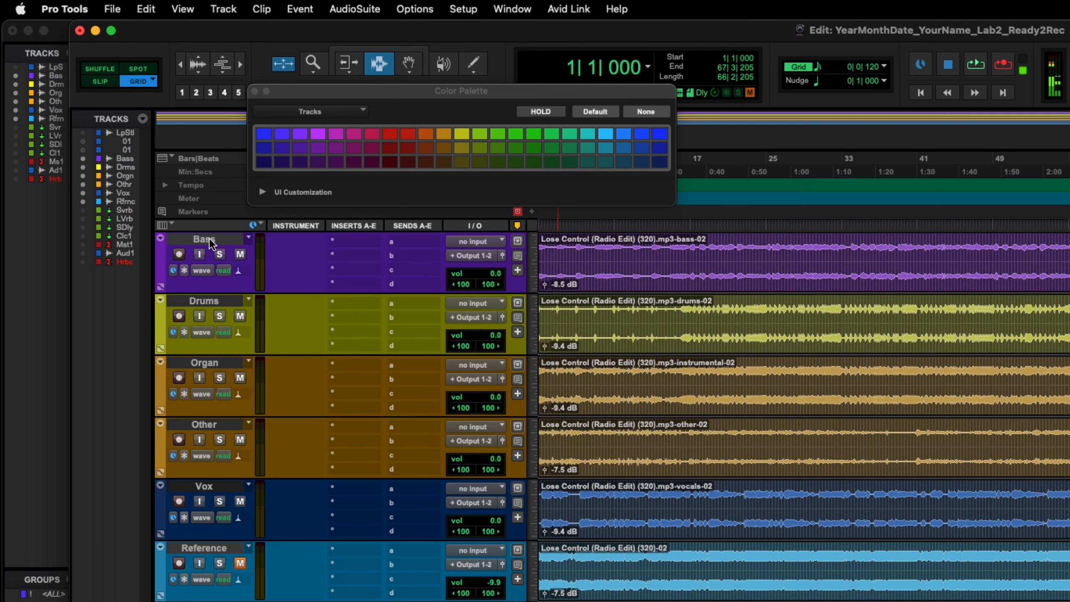
- Check the color matches of the Drums clip and the Organ track, and close the Color Palette
double_click(646, 318)
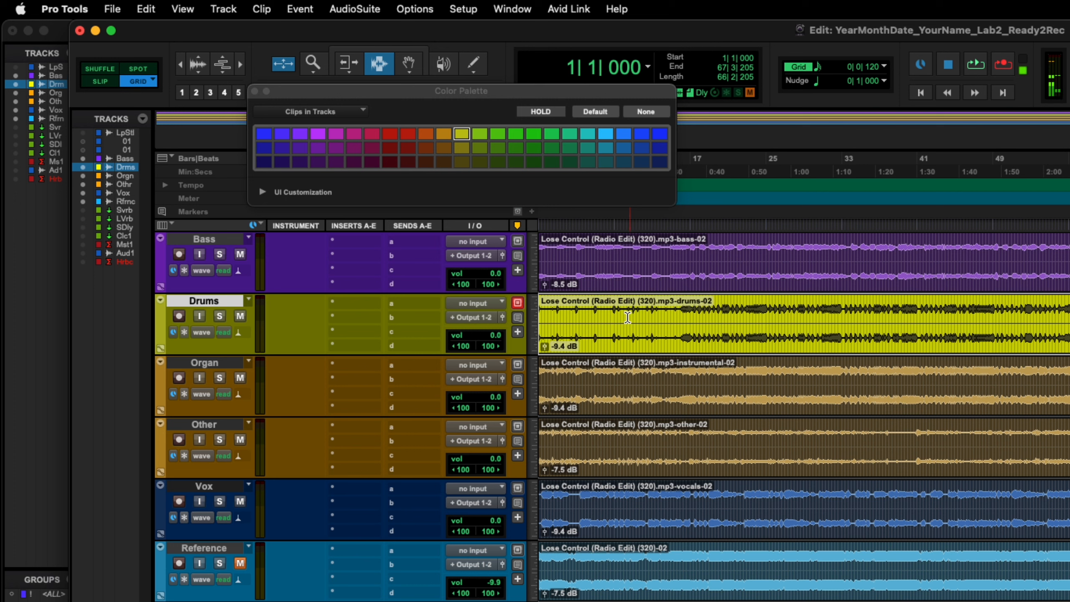
left_click(216, 362)
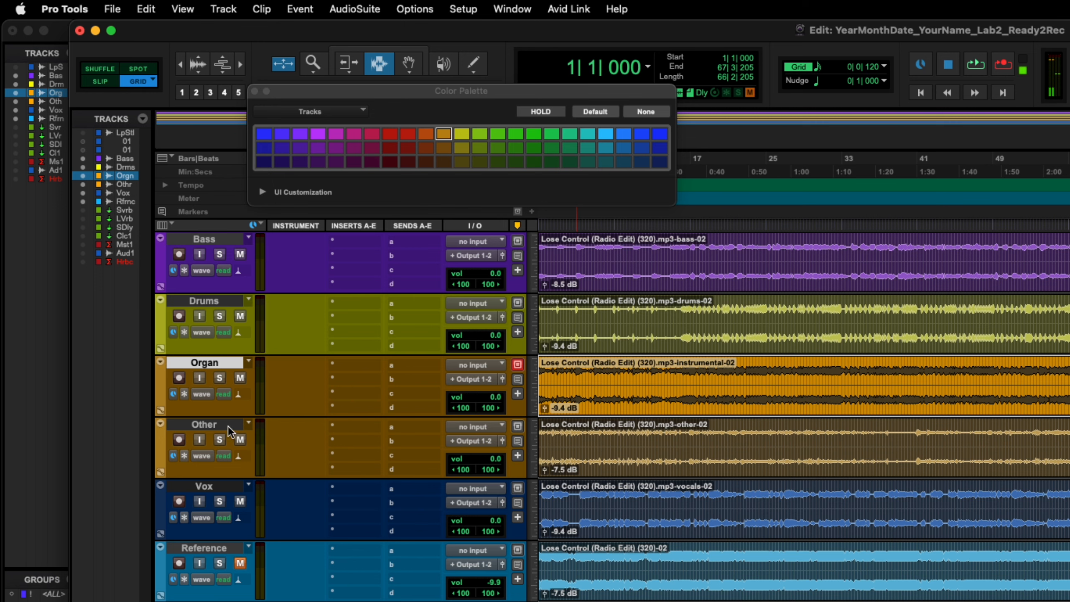
key("t")
key("t")
key("t")
key("t")
key("r")
key("r")
key("r")
key("r")
left_click(254, 92)
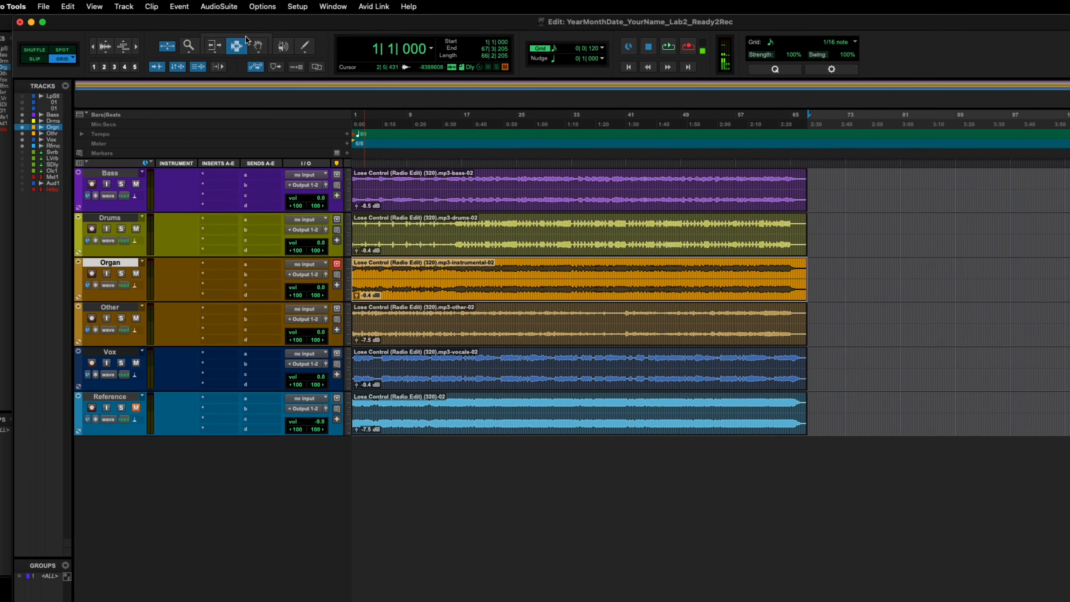
- Enlarge the Bass track's height and magnify the waveforms around bar 21 with the Zoom tool to examine them closely
left_click(191, 14)
left_click_drag(450, 203, 615, 375)
left_click_drag(557, 211, 568, 211)
left_click_drag(132, 214, 139, 501)
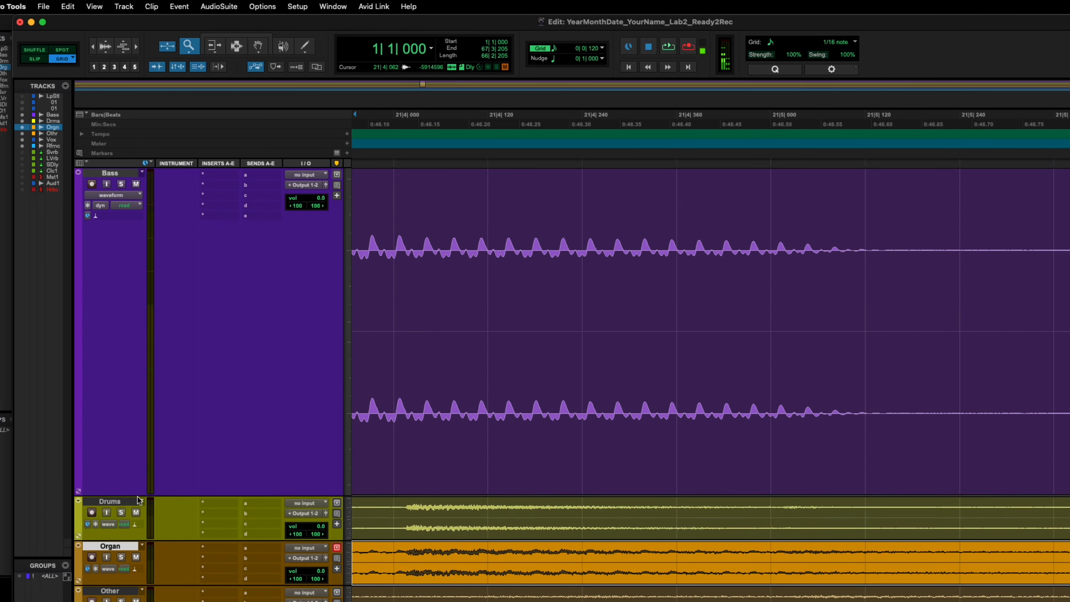
left_click(648, 523)
left_click(648, 523)
left_click(648, 523)
left_click(648, 523)
left_click(648, 523)
left_click(648, 523)
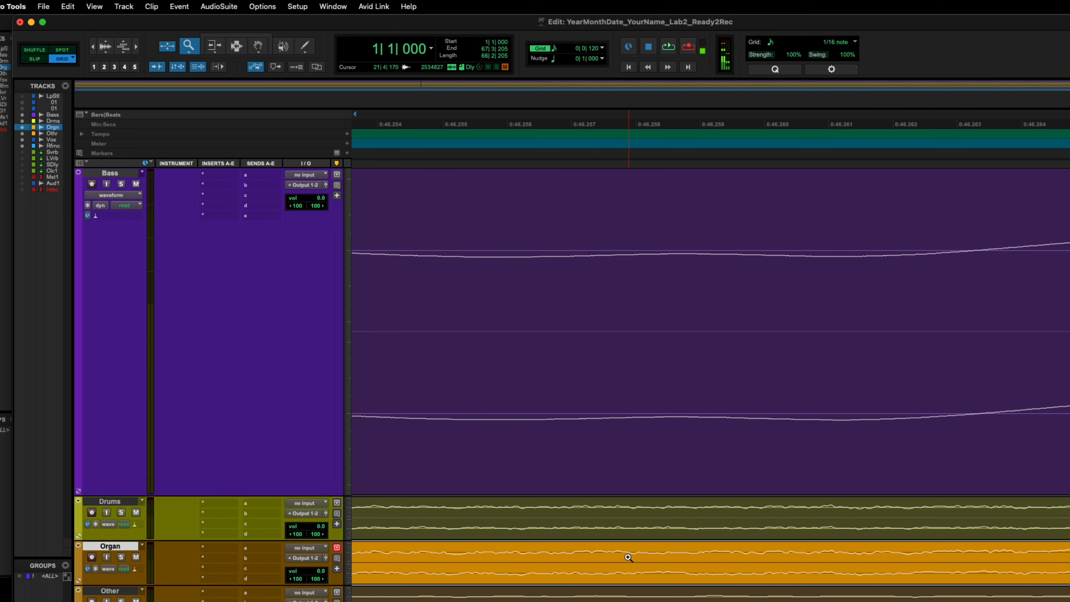
- Zoom back out to the start of the song and reduce the Bass track's height to slightly taller than the other tracks
left_click(587, 491, "alt")
left_click(587, 490, "alt")
left_click(587, 490, "alt")
left_click(587, 490, "alt")
left_click(587, 491, "alt")
left_click(587, 491, "alt")
left_click(588, 490, "alt")
left_click(587, 490, "alt")
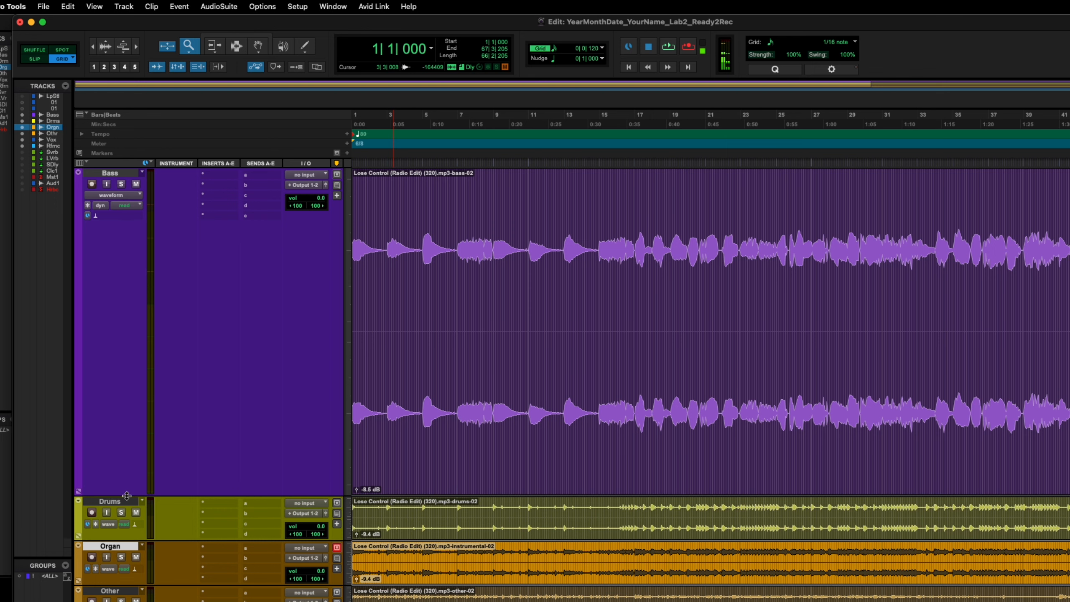
left_click_drag(127, 496, 139, 233)
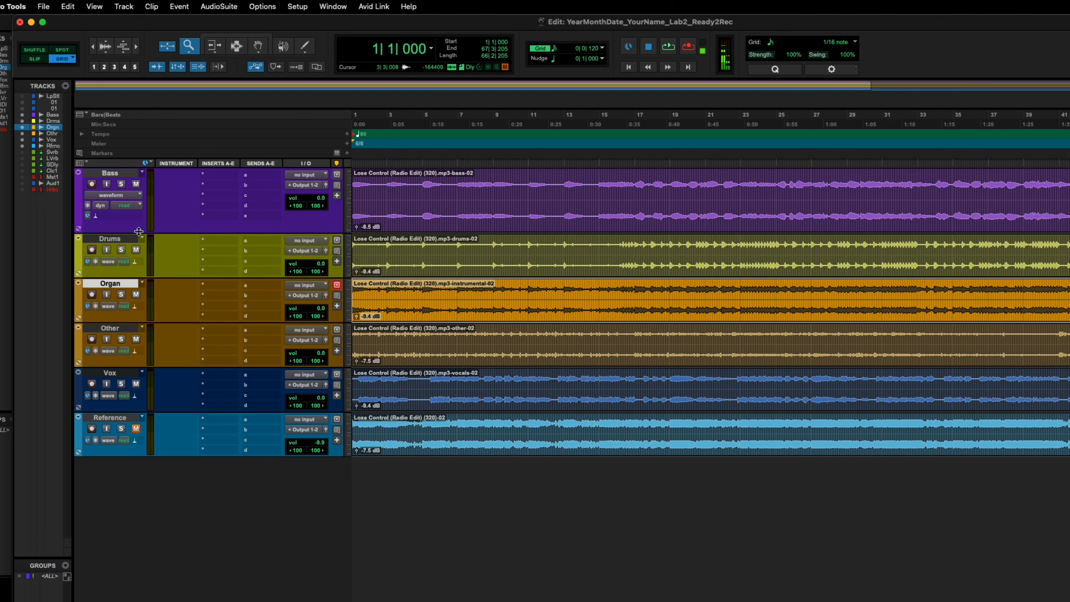
- Look at the track colors in the Mix window, and read the Create Markers instructions on the lab page in Chrome
key("super+equal")
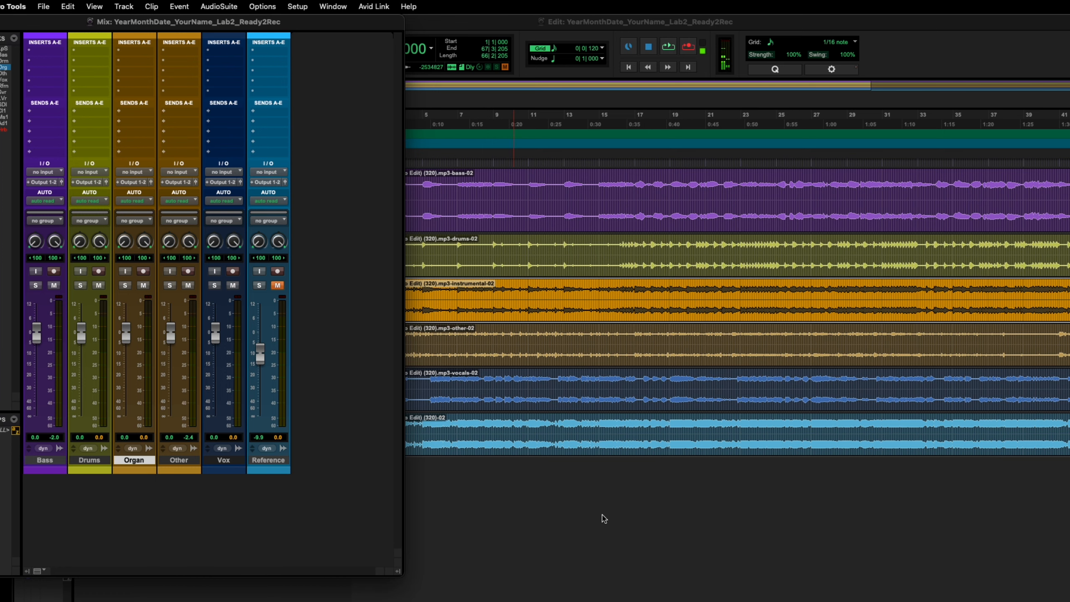
key("super+equal")
key("super+Tab")
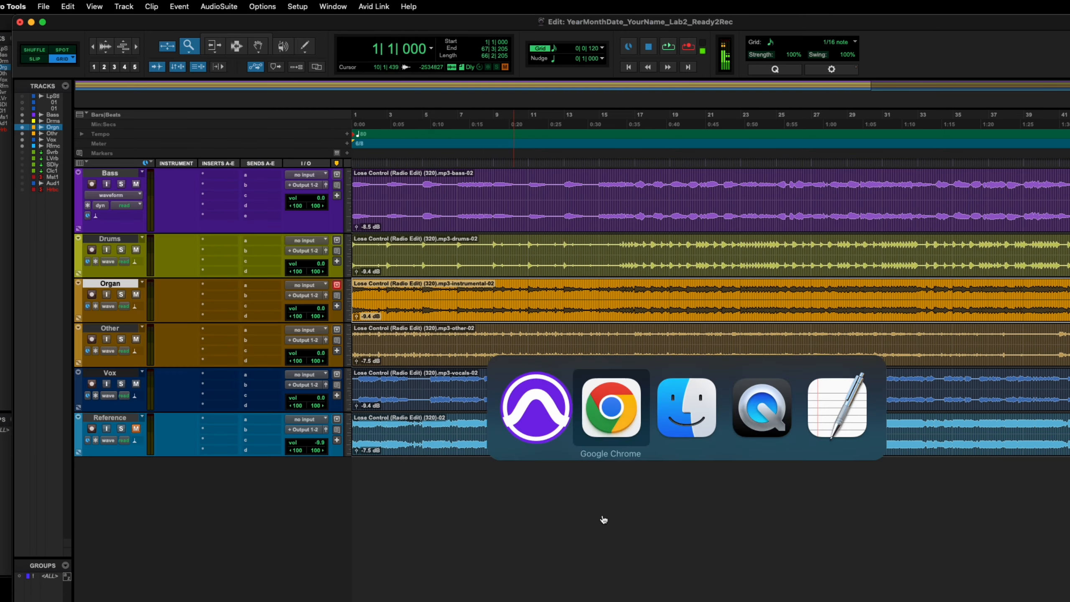
scroll(454, 357, "down", 10)
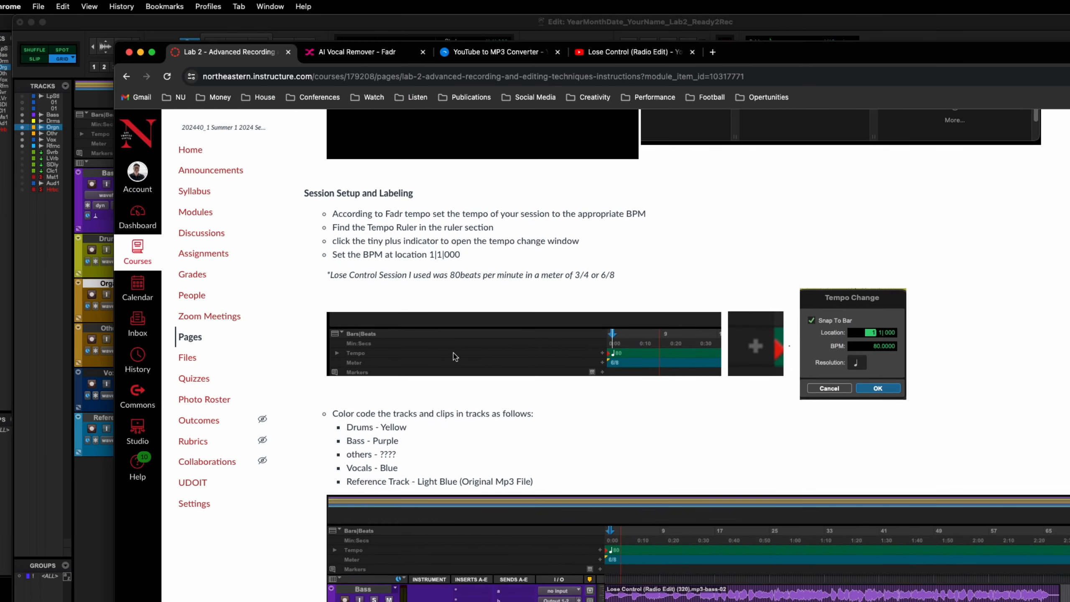
scroll(454, 357, "down", 4)
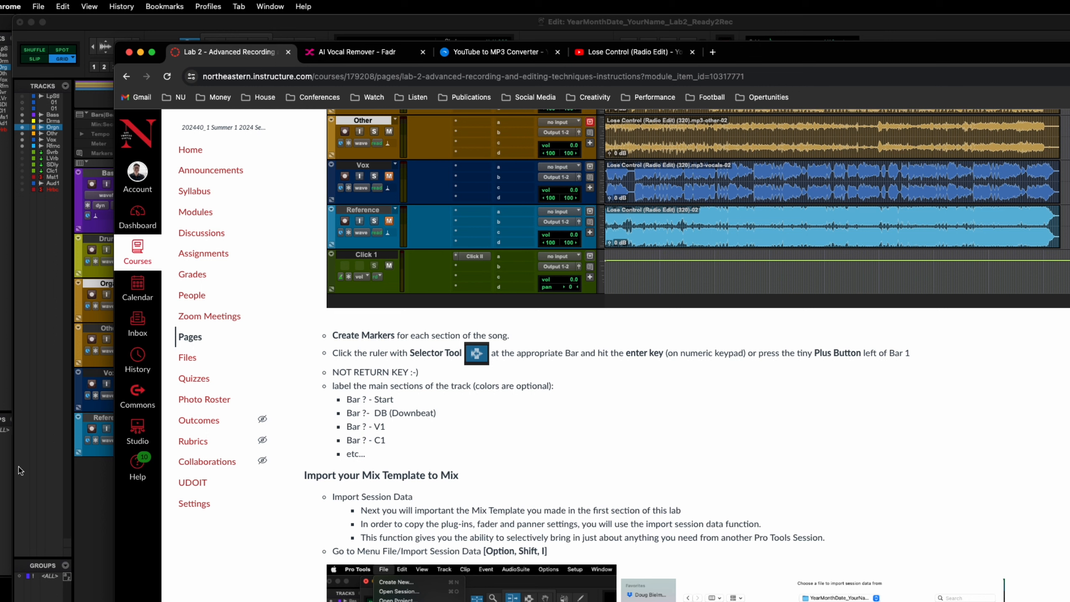
- Return to Pro Tools, place the cursor at bar 9, and start a new marker there
left_click(95, 489)
left_click(495, 115)
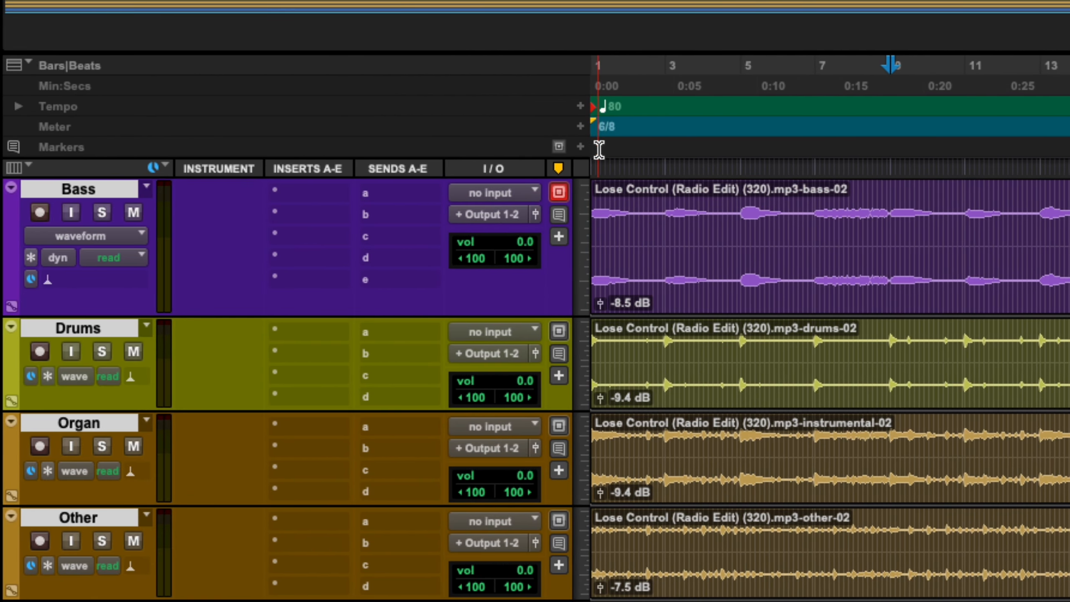
left_click(581, 147)
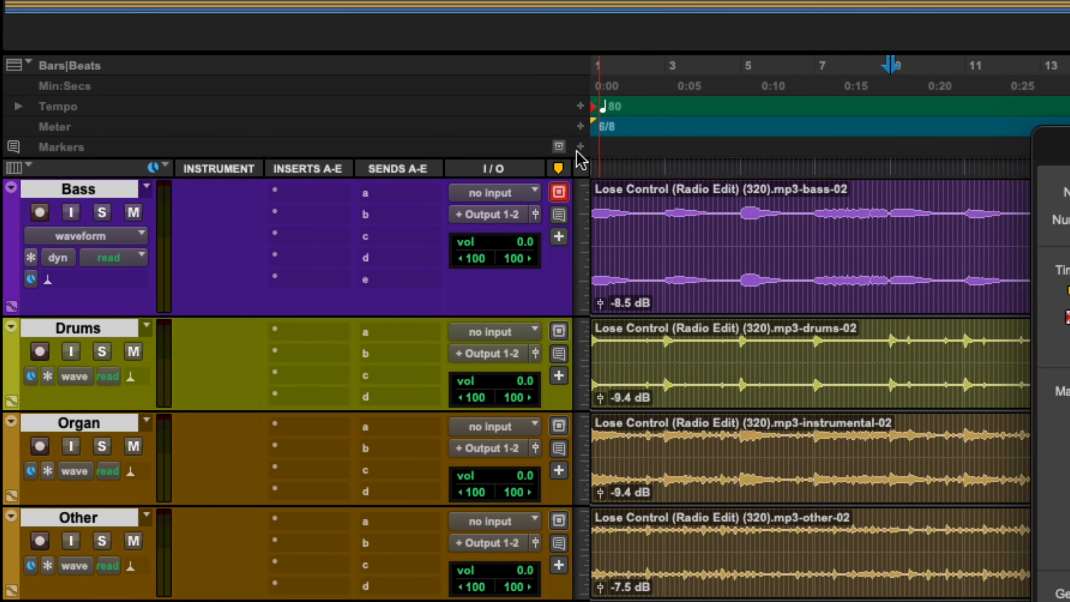
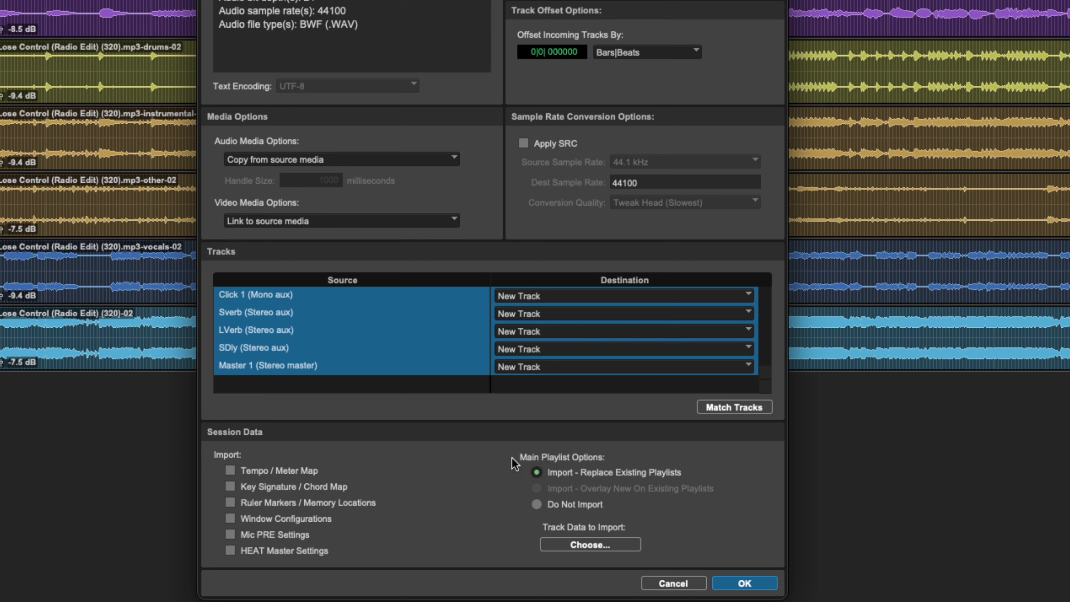
- Review the track data options for the Mix Template import, and cancel the session data import
left_click(588, 545)
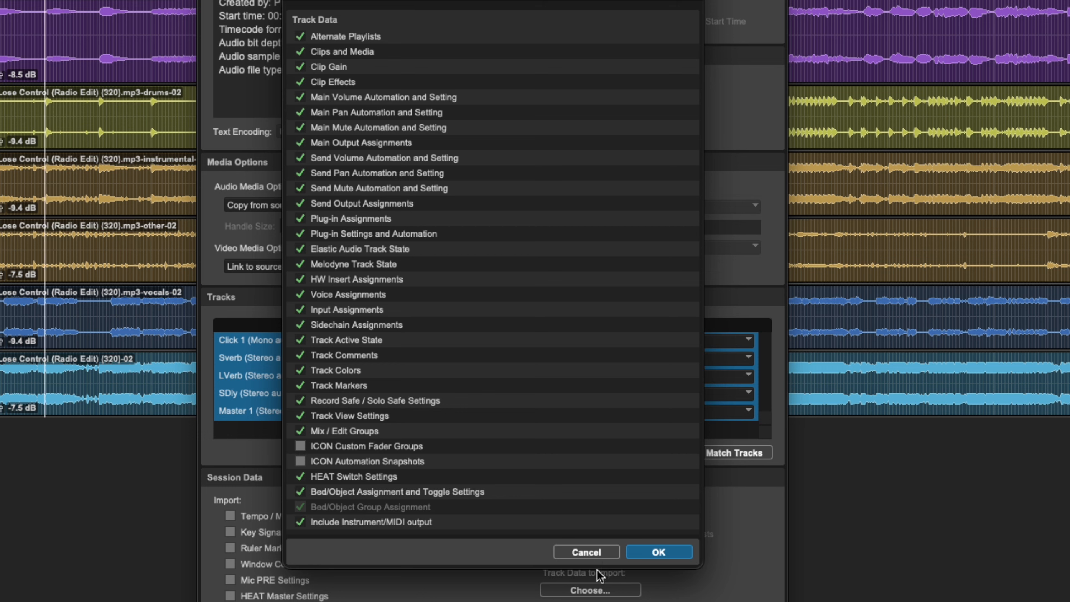
left_click(590, 552)
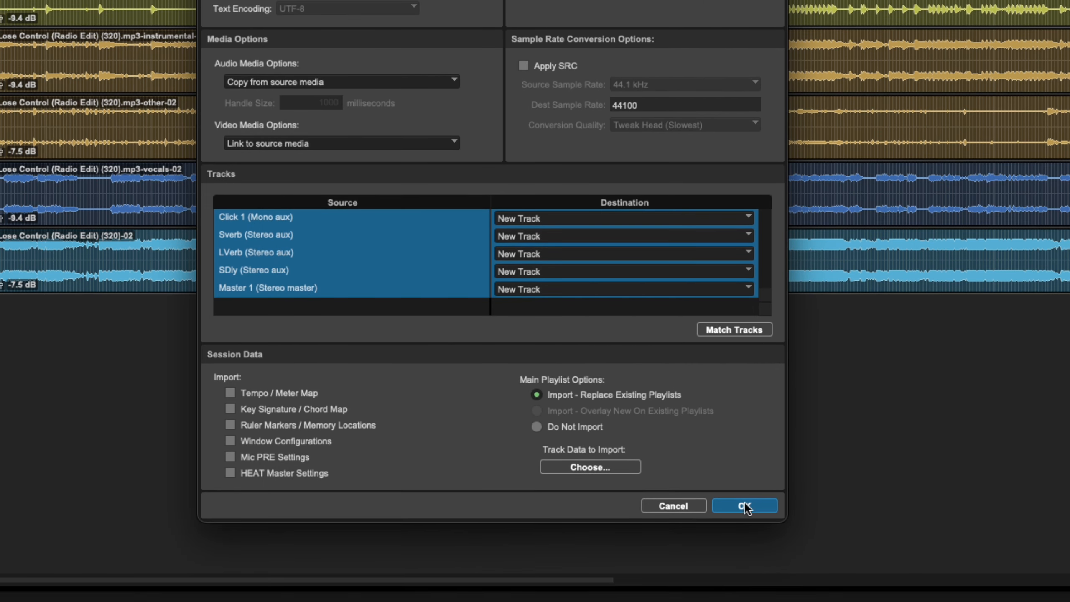
left_click(677, 506)
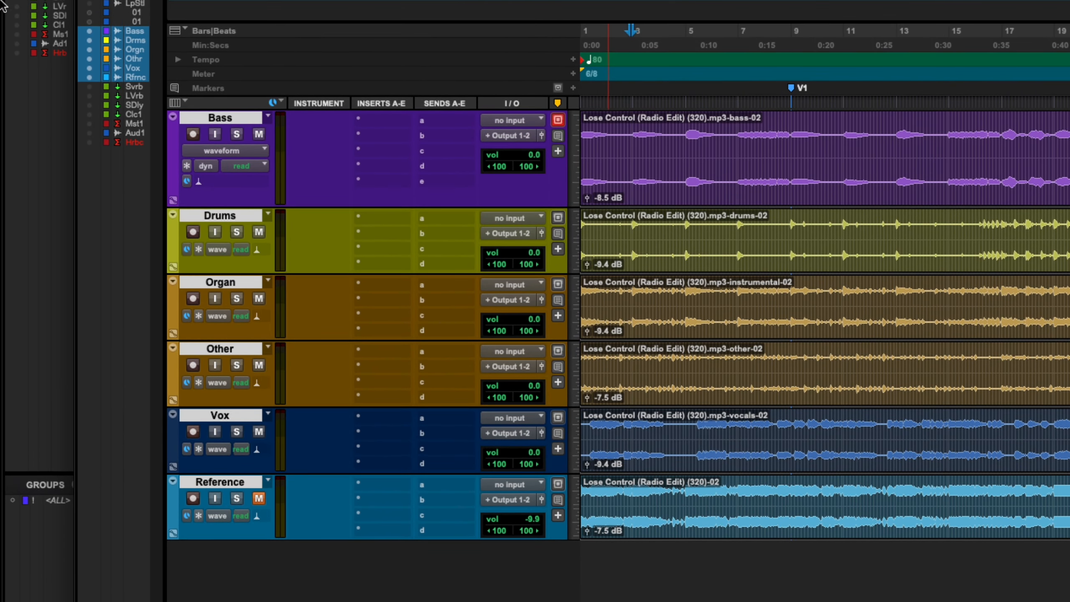
- Select the hidden tracks from Sverb through Master 1 in the track list and show them
left_click(133, 86)
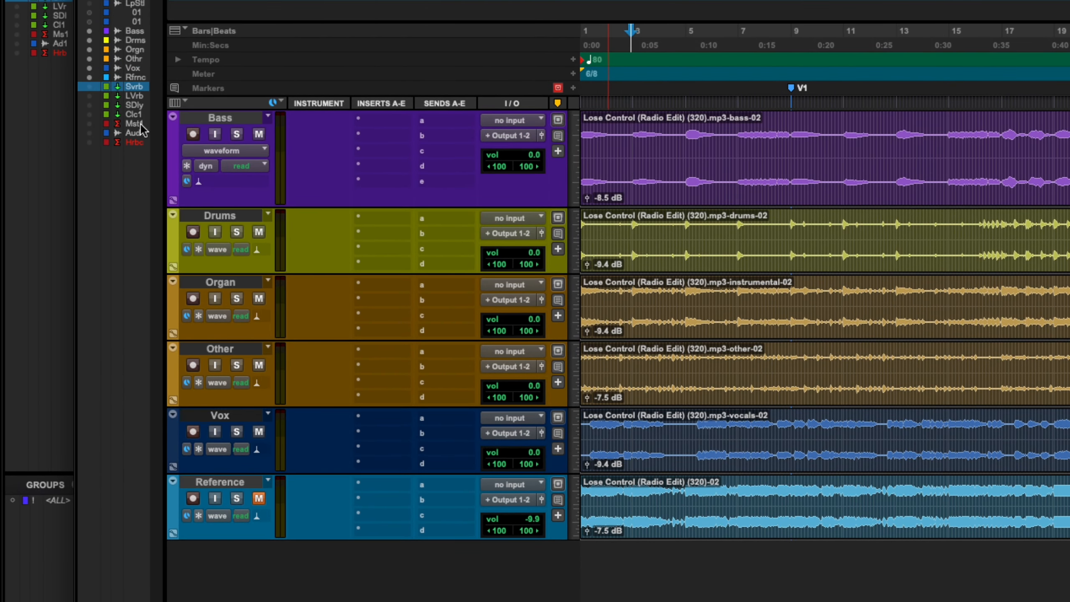
left_click(141, 124, "shift")
right_click(140, 124)
left_click(169, 134)
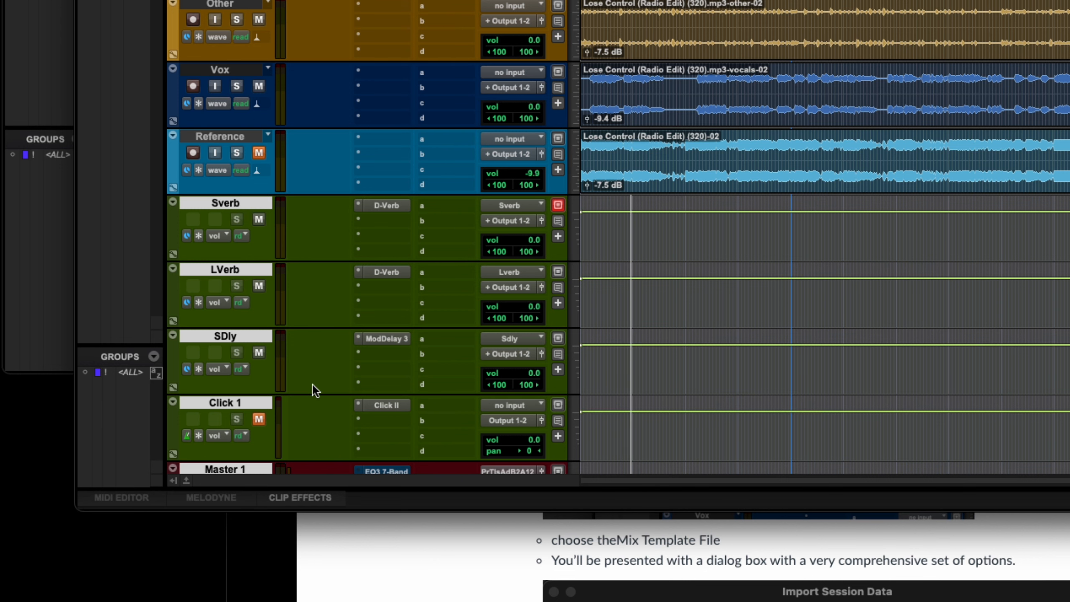
- Unmute the Click 1 track and play a short stretch of the session to hear the click
scroll(320, 424, "down", 2)
scroll(319, 424, "up", 2)
left_click(258, 419)
key("space")
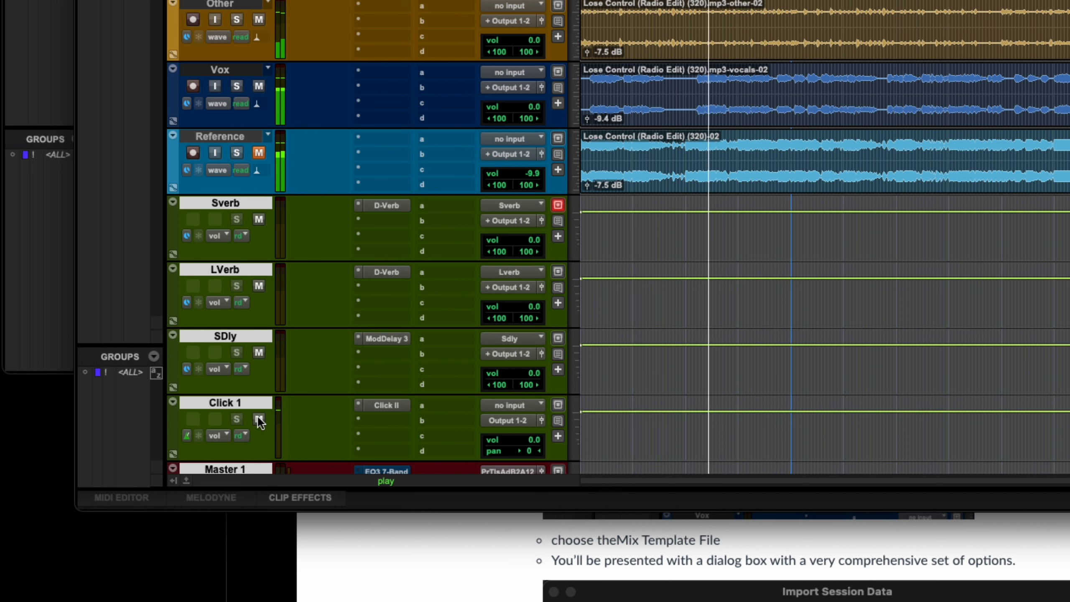
key("space")
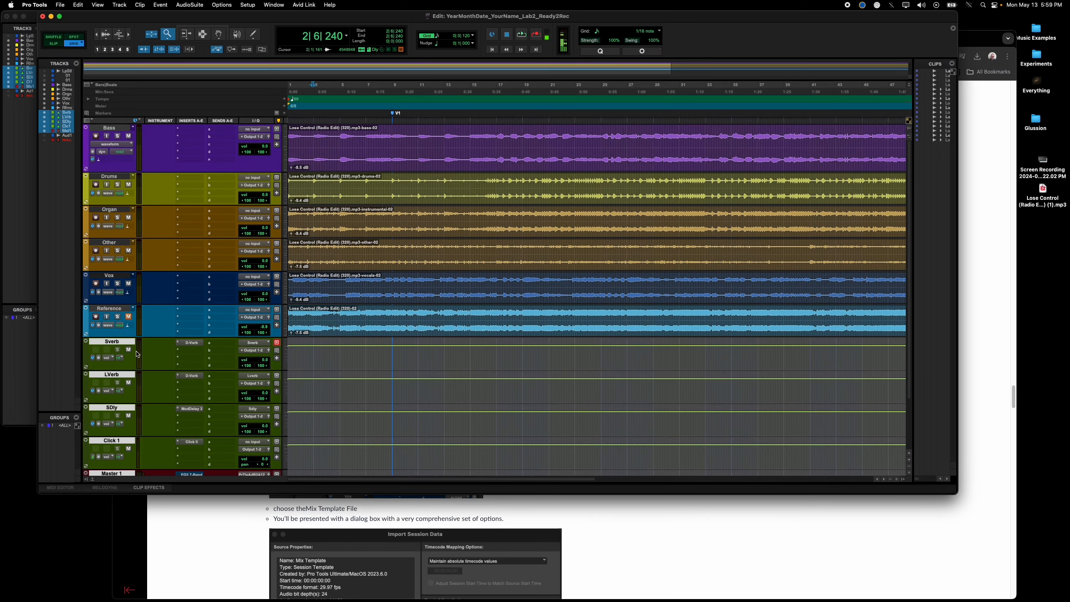
- Look over the tracks down to Master 1, and find the Loop Playback instructions on the lab page in Chrome
scroll(138, 354, "down", 3)
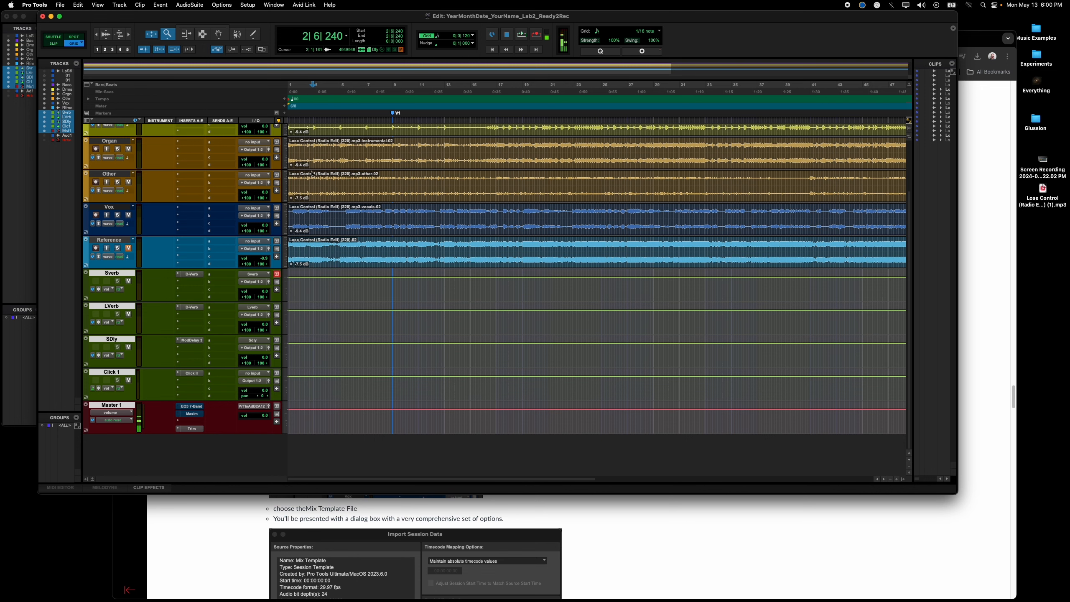
scroll(448, 273, "up", 4)
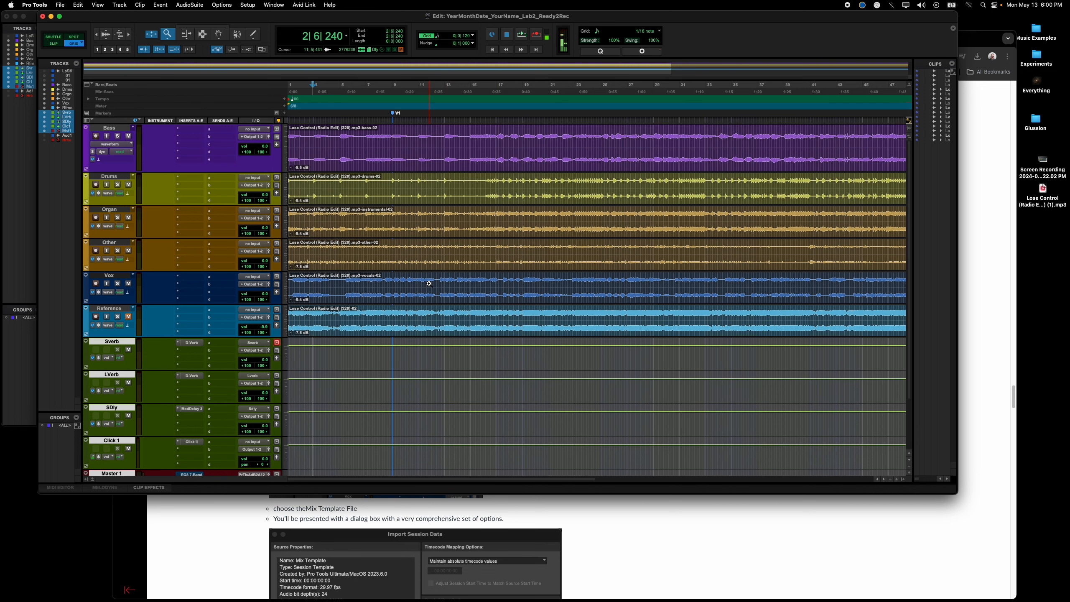
left_click(687, 532)
scroll(570, 418, "down", 15)
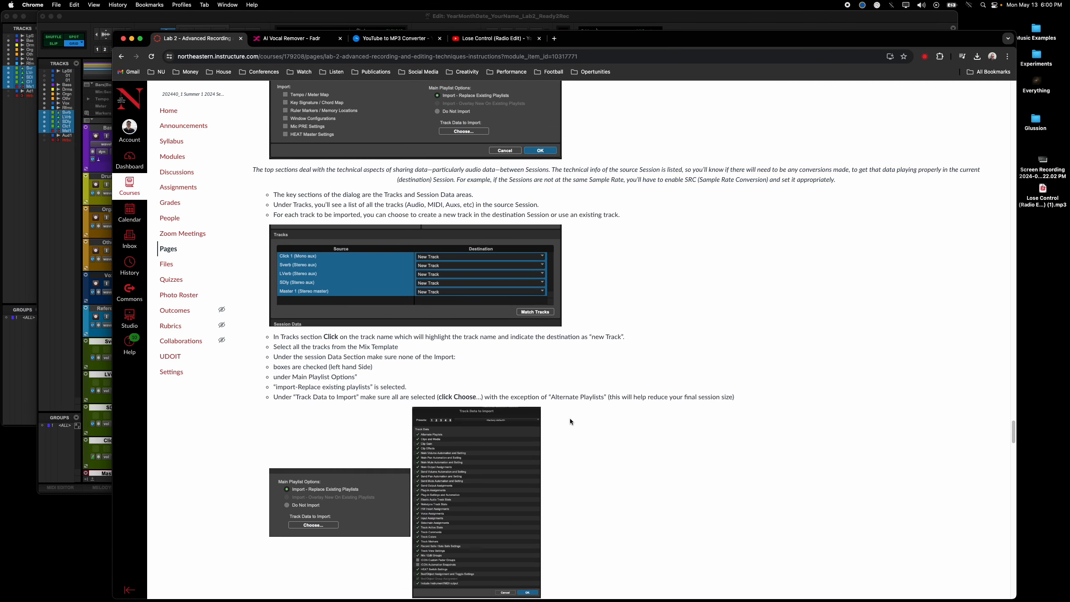
scroll(571, 418, "down", 20)
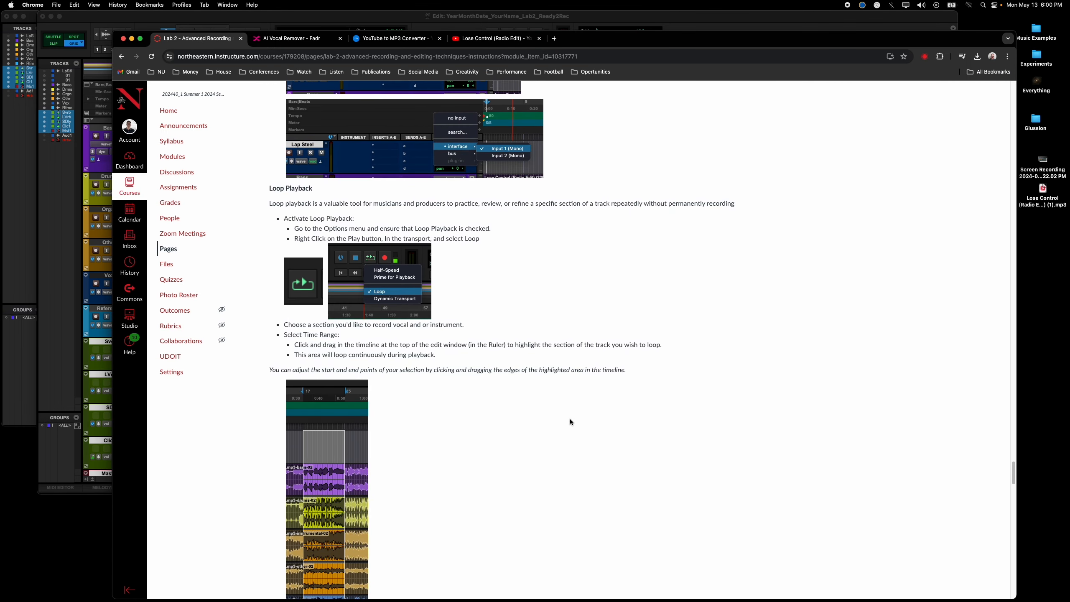
- Return to Pro Tools and briefly play the session from the V1 marker at bar 9
left_click(74, 375)
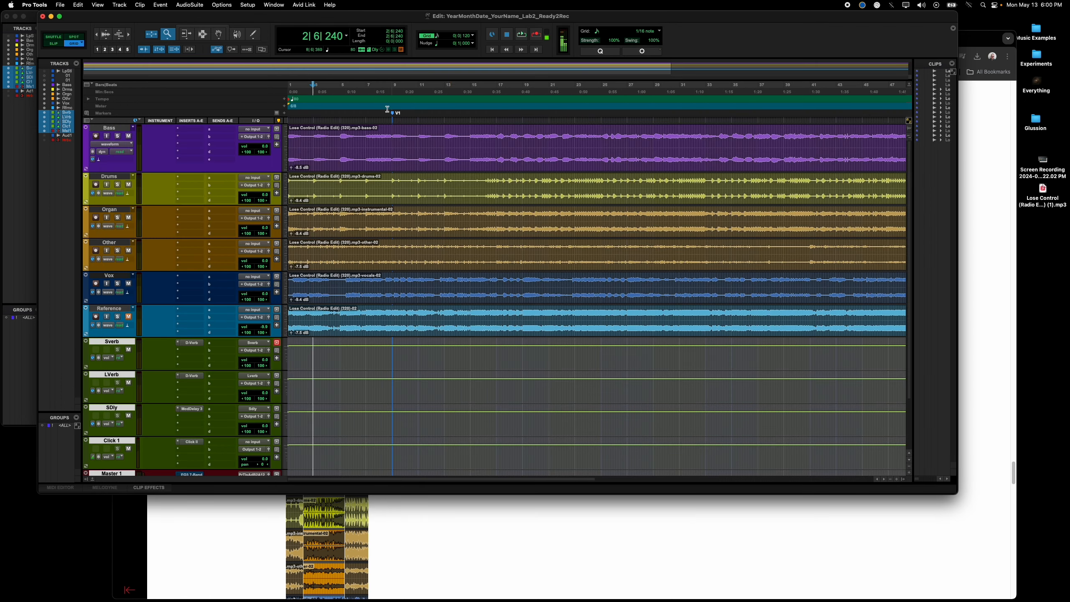
left_click(392, 87)
key("space")
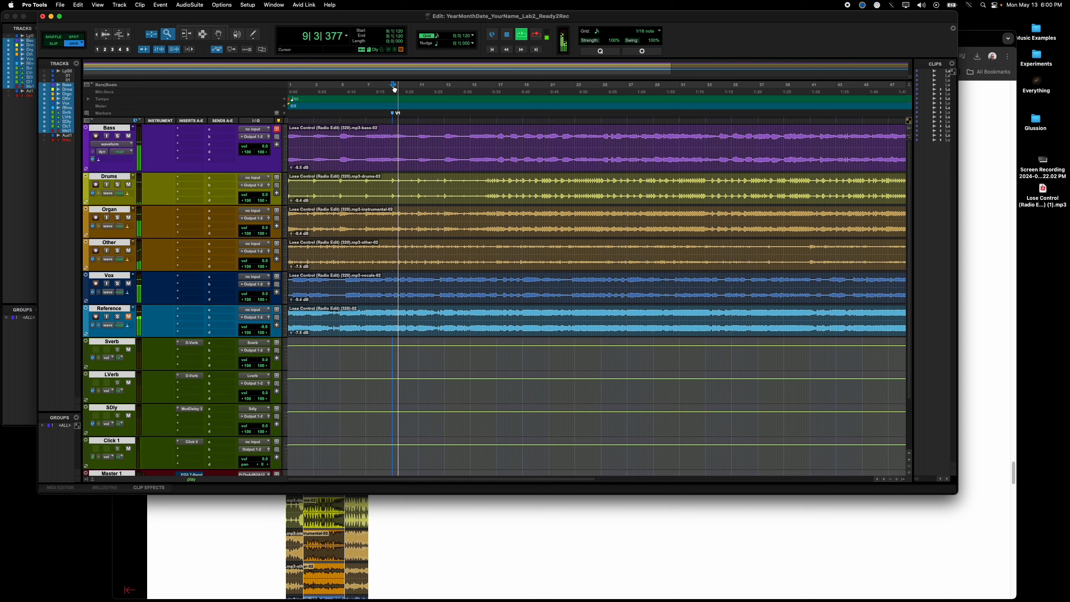
left_click(394, 88)
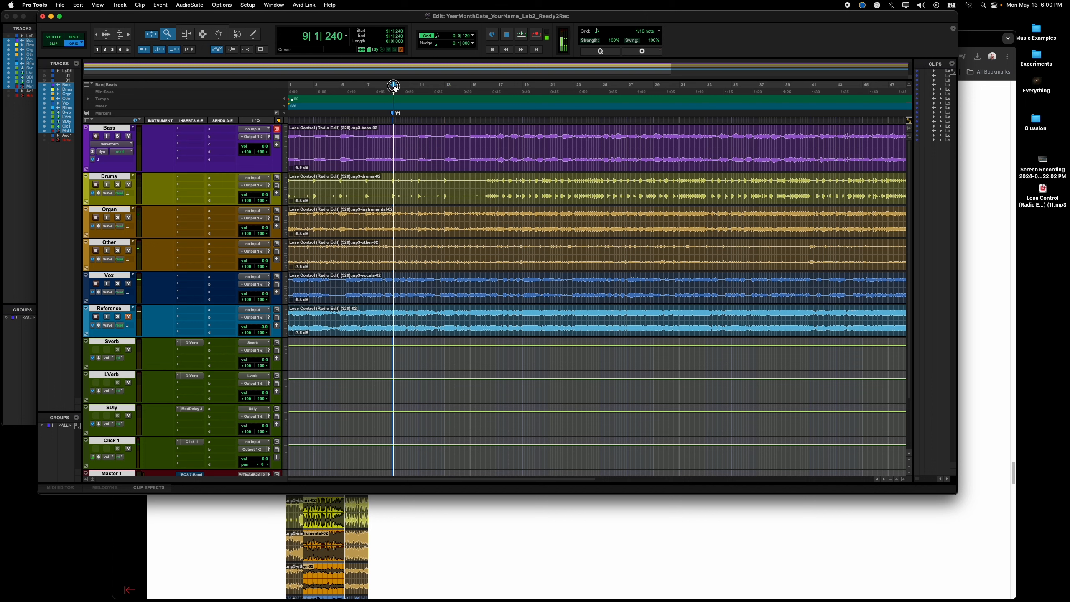
- Set the grid value to 1 bar, select bars 9 to 11 in the ruler, and play the selection in a loop
left_click_drag(394, 87, 419, 86)
left_click(472, 36)
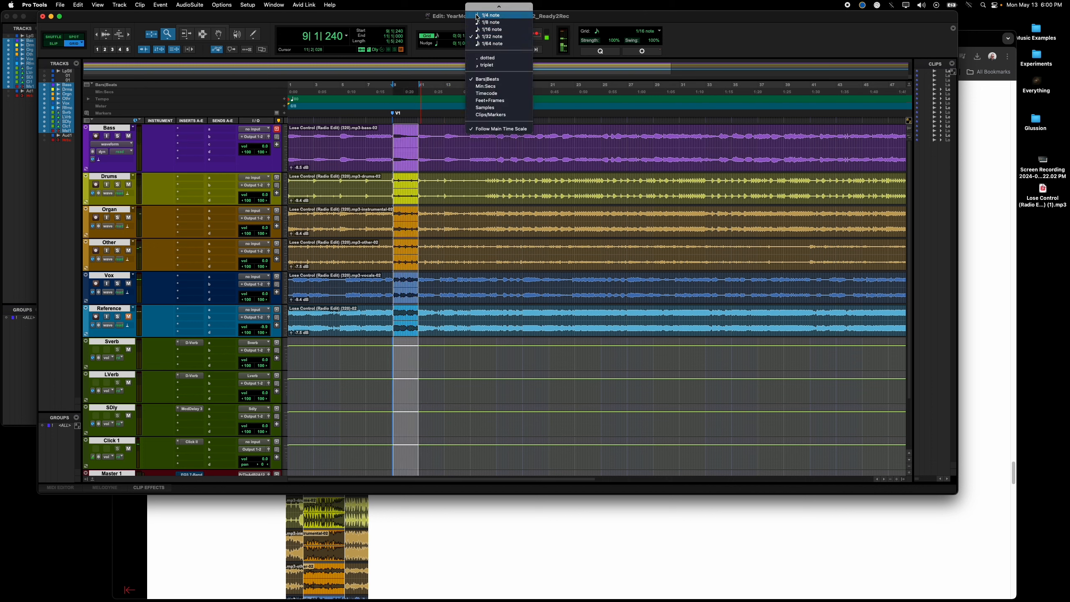
left_click(492, 7)
left_click(446, 112)
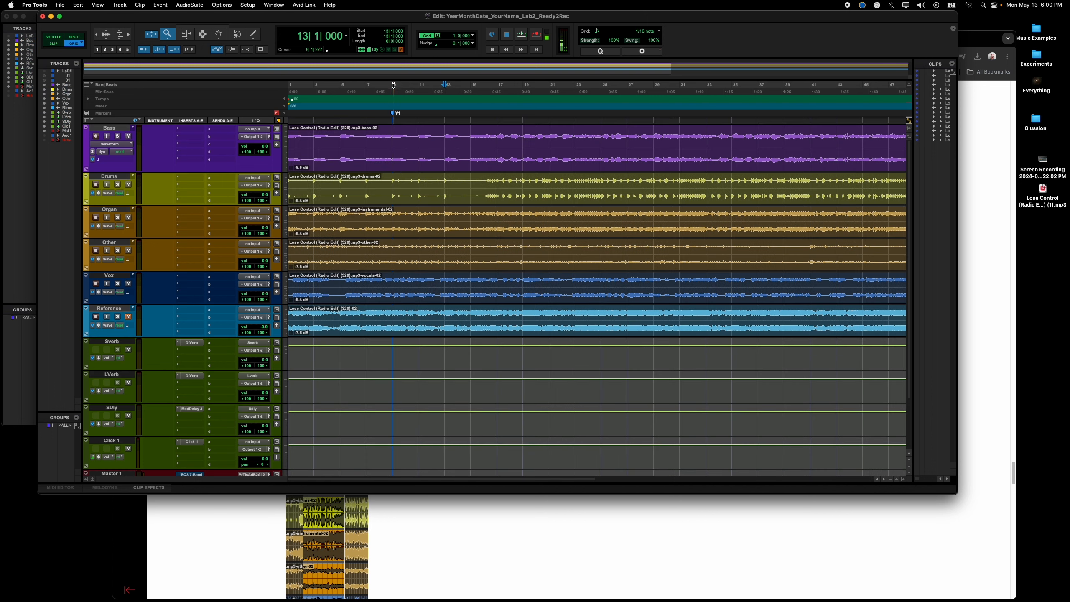
left_click_drag(394, 85, 423, 91)
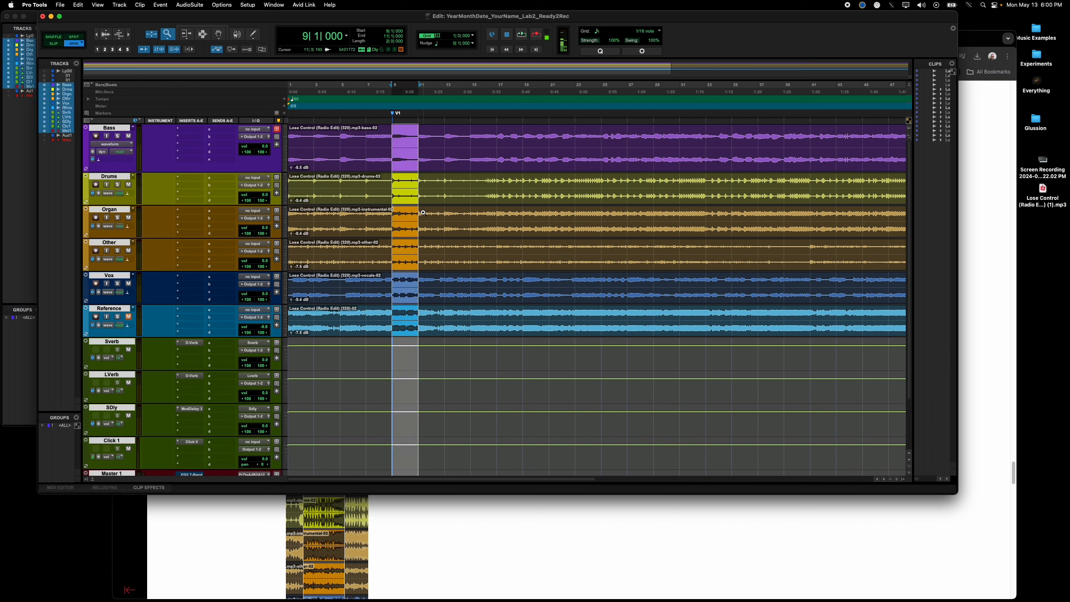
key("space")
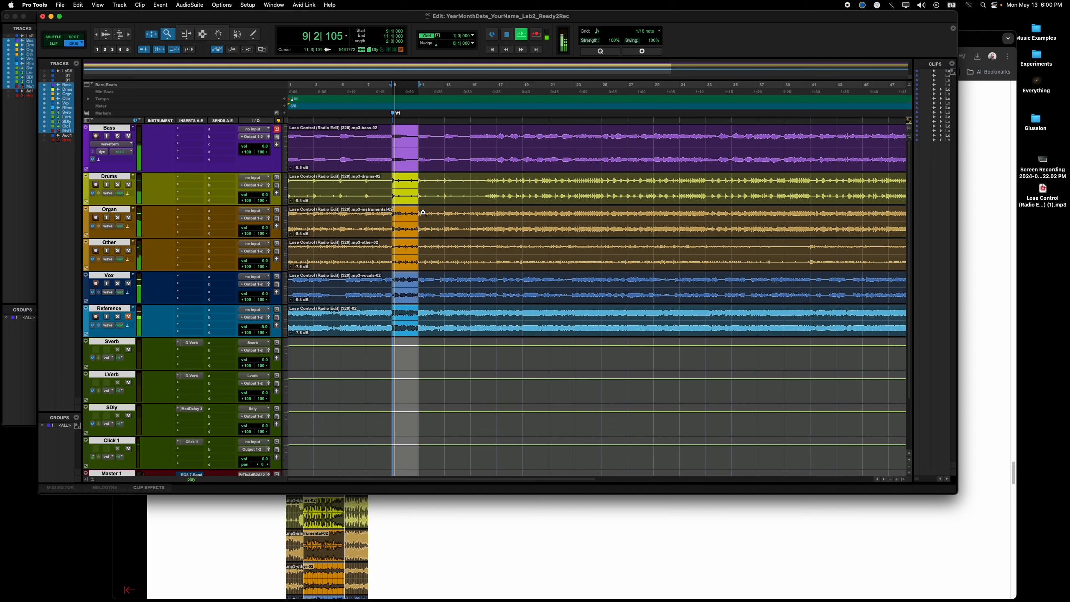
- Mute the Vox track while the selection loops, and stop playback
left_click(128, 284)
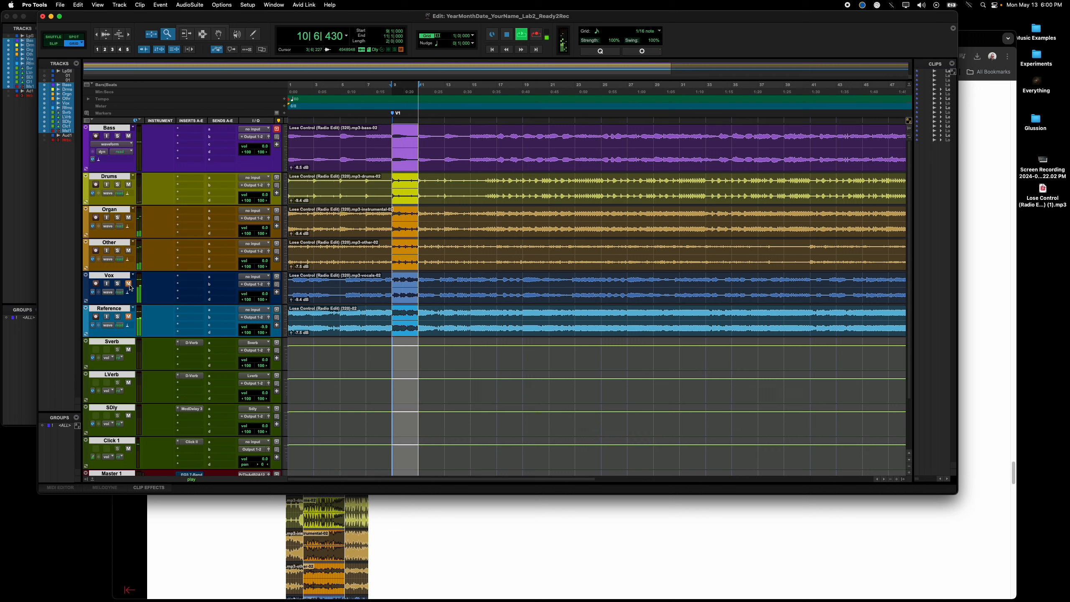
key("space")
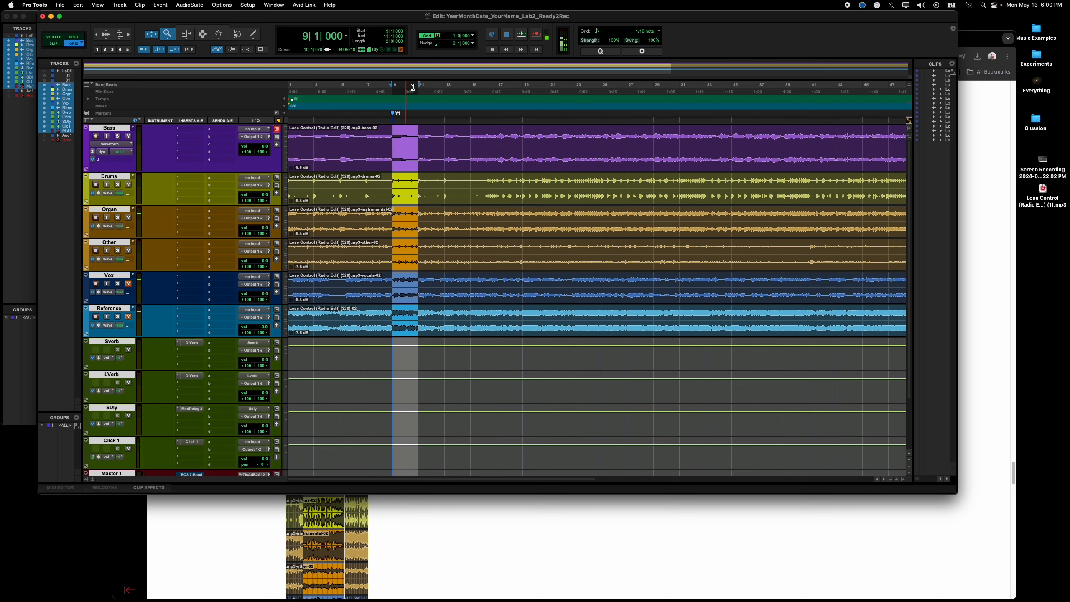
- Look at where Loop Playback is enabled, both in the transport's play modes and in the session options
right_click(525, 38)
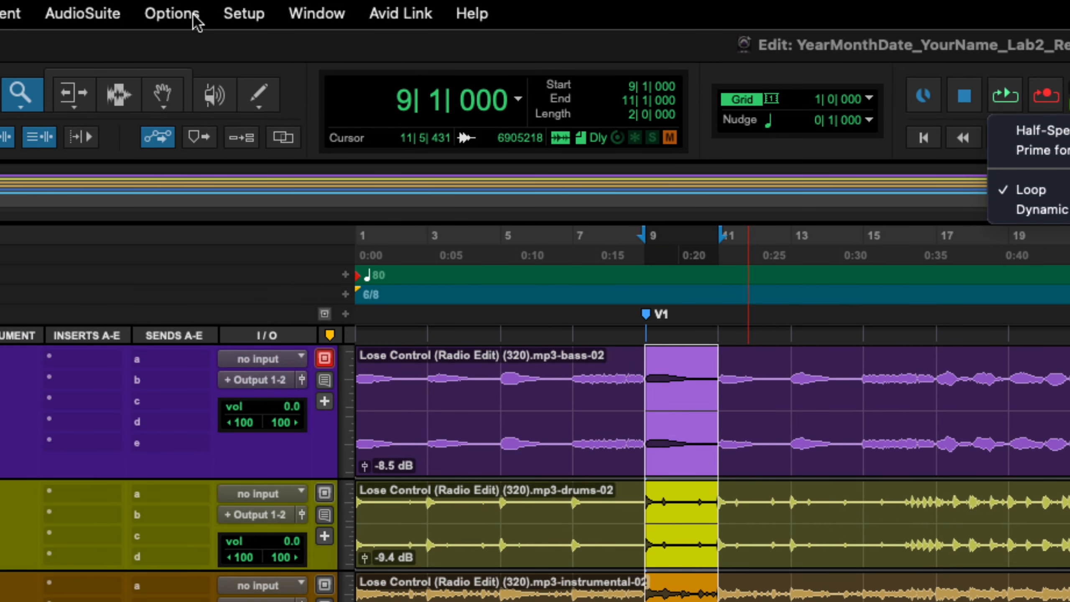
left_click(193, 15)
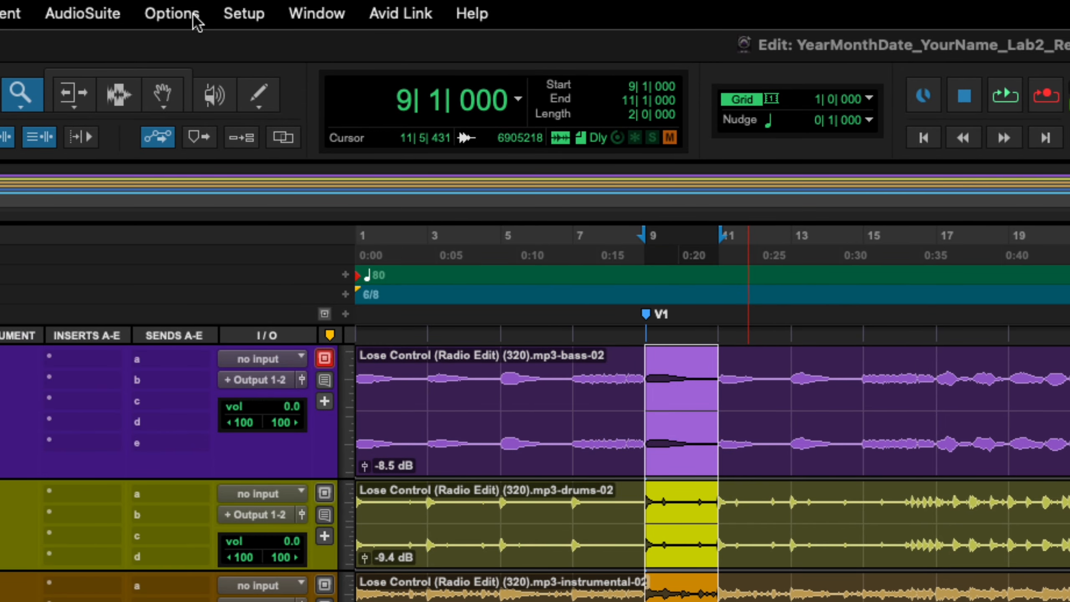
left_click(185, 16)
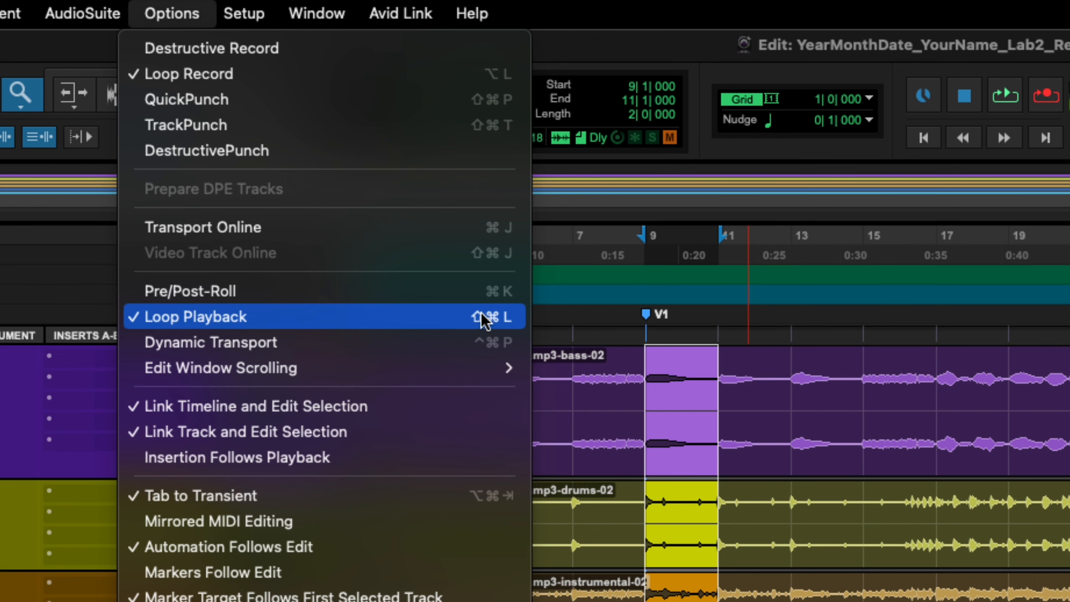
left_click(922, 79)
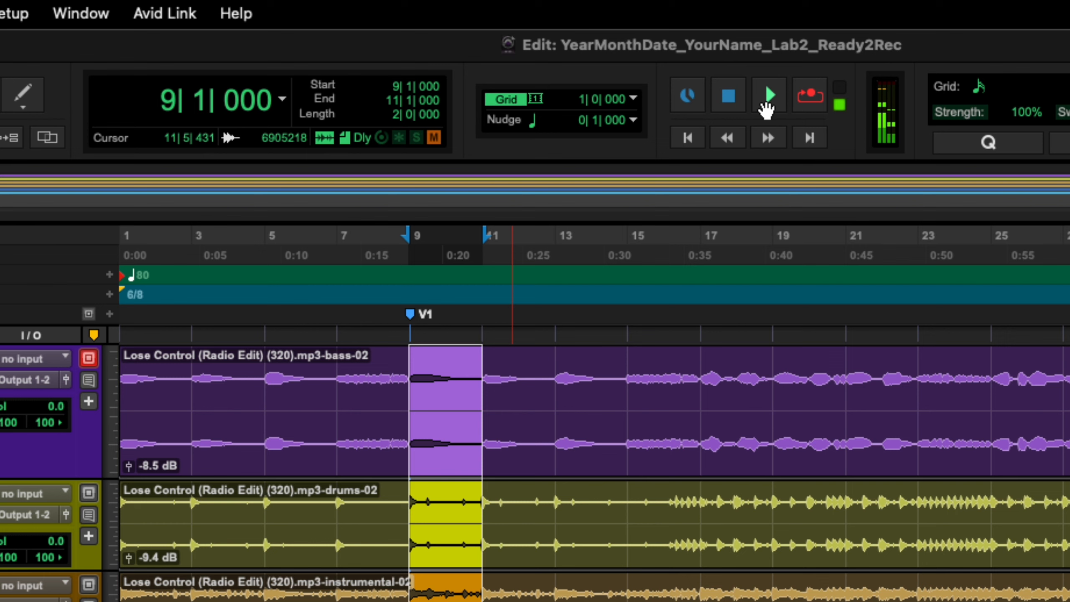
- Switch Loop Playback off and back on, placing the playback position at bar 12 and checking the Loop play mode
left_click(765, 109, "ctrl")
left_click(766, 109, "ctrl")
left_click(521, 239)
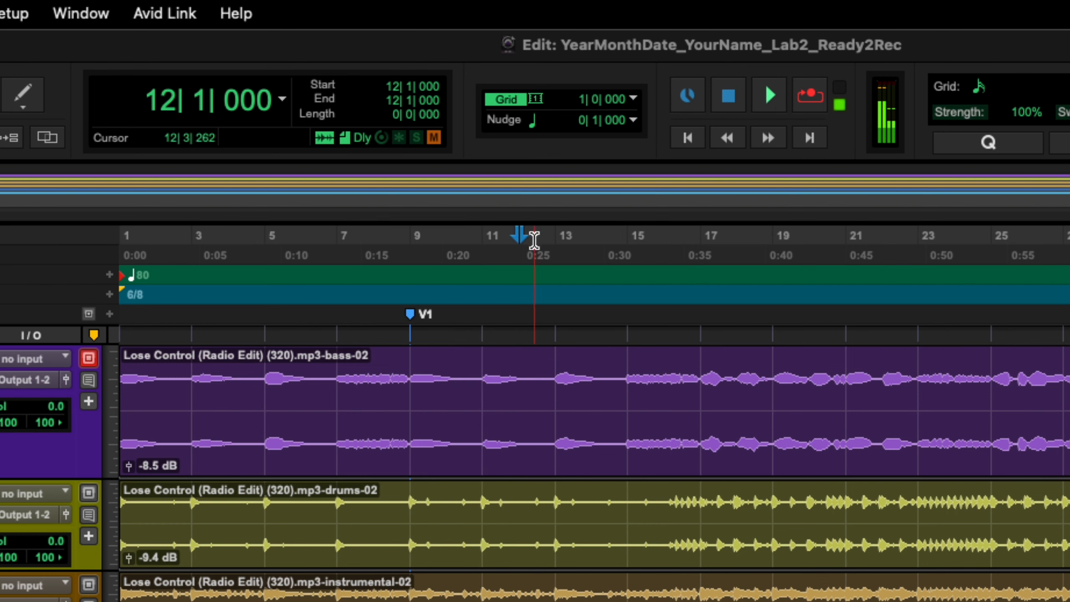
left_click(762, 110, "ctrl")
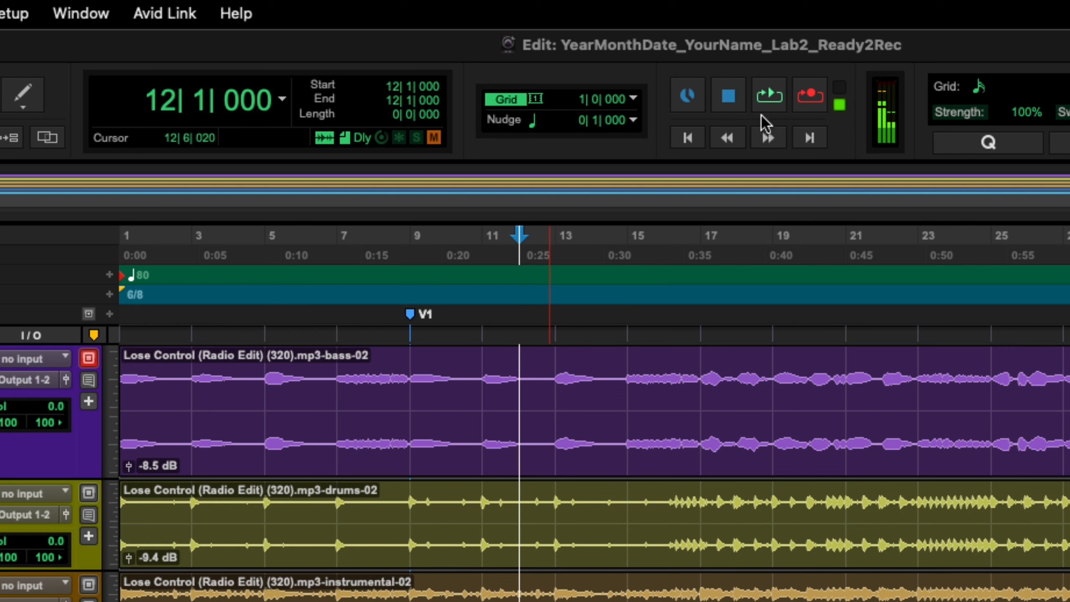
right_click(780, 102)
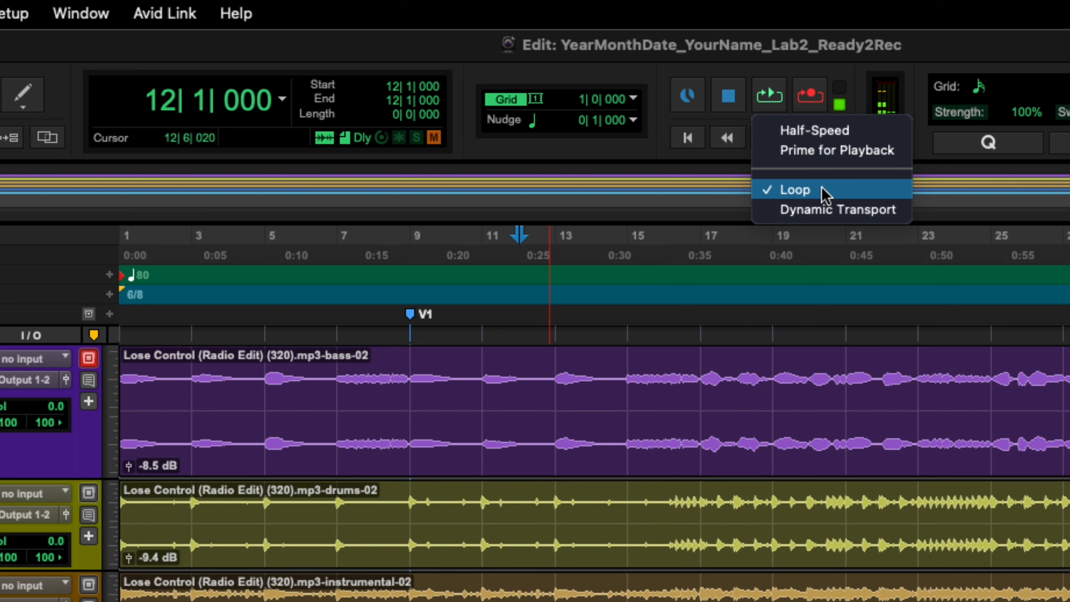
left_click(439, 241)
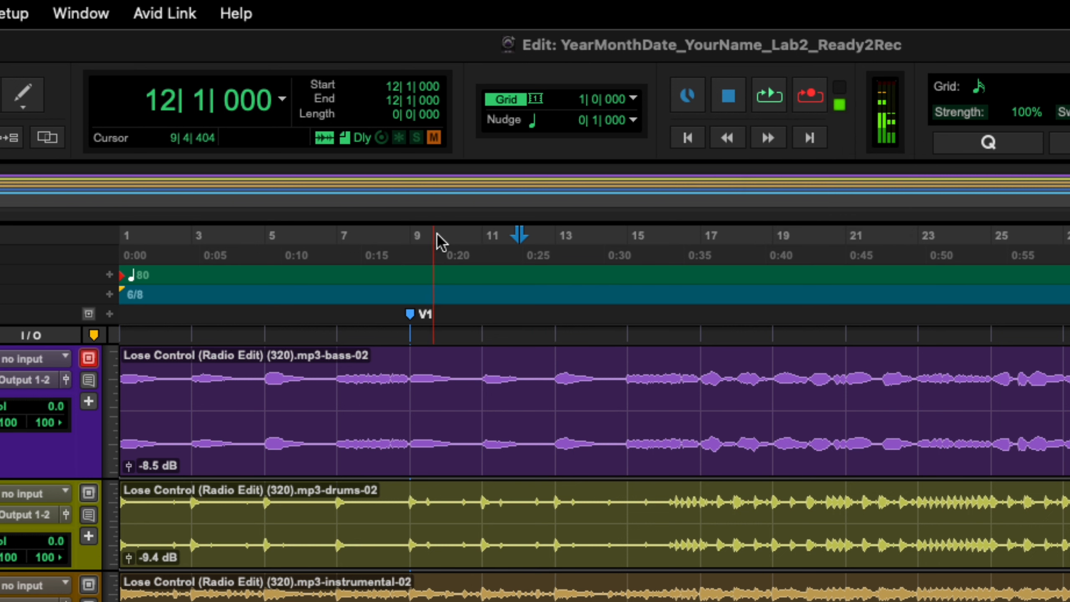
- Reselect bars 9 to 11 in the ruler and loop-play the selection, then stop
left_click_drag(411, 239, 474, 238)
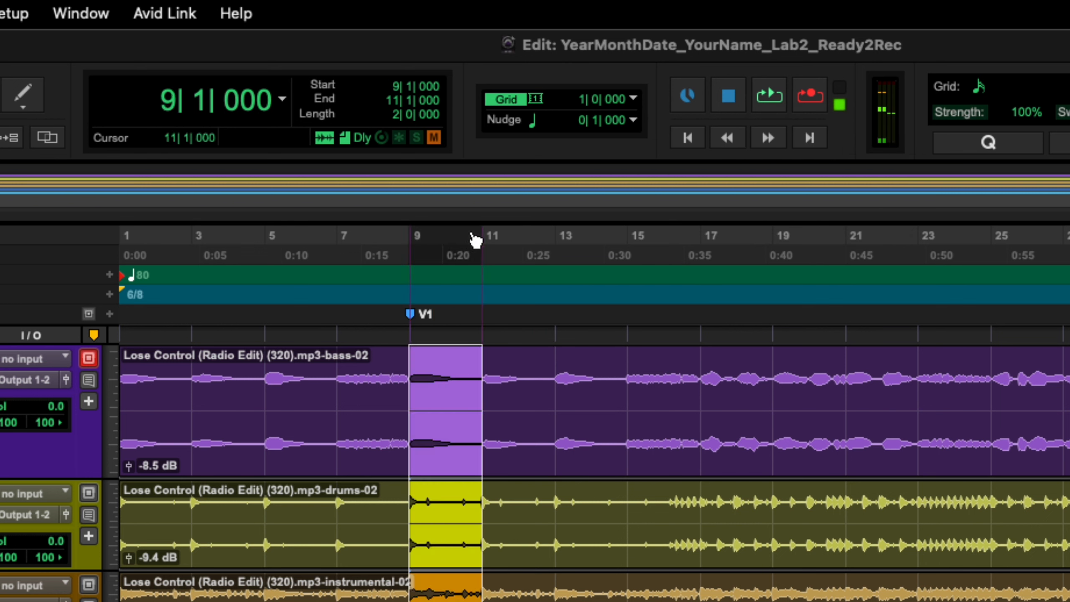
key("space")
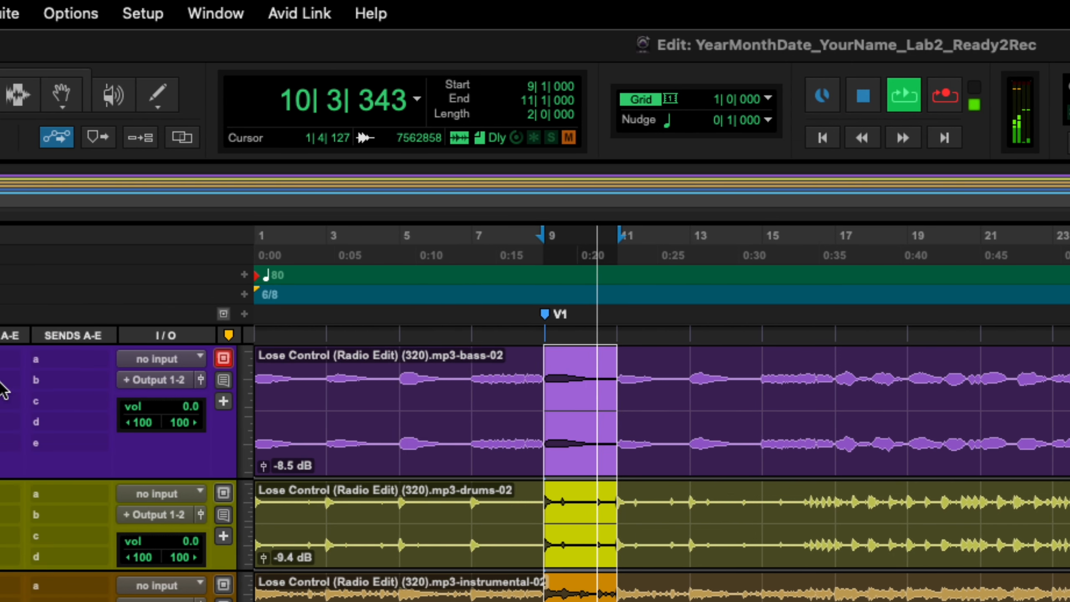
key("space")
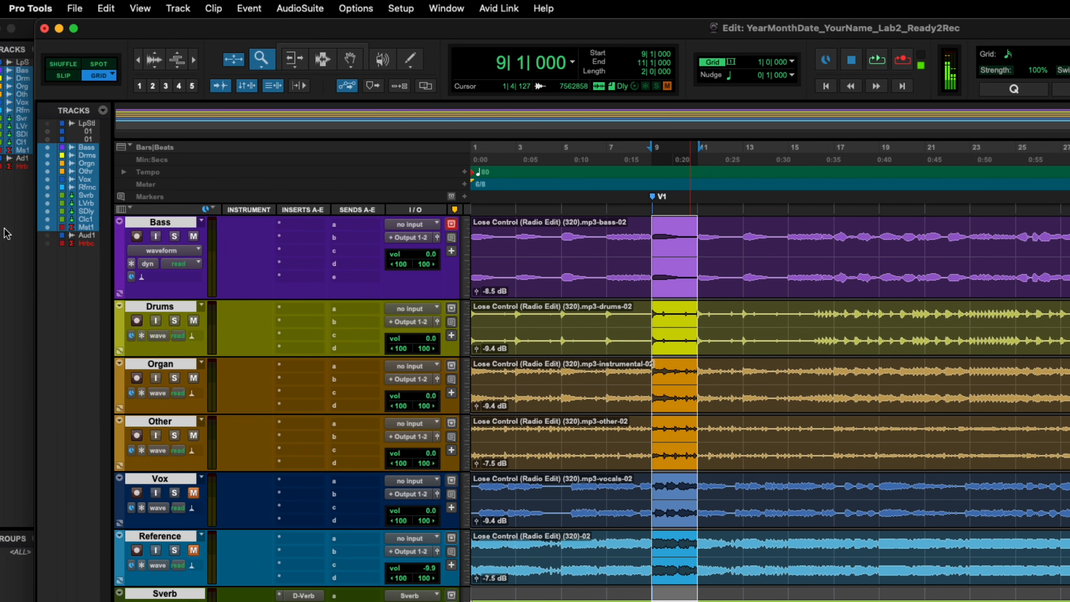
- Show the hidden Lap Steel track and change its track view from playlists to waveform
left_click(90, 123)
right_click(90, 123)
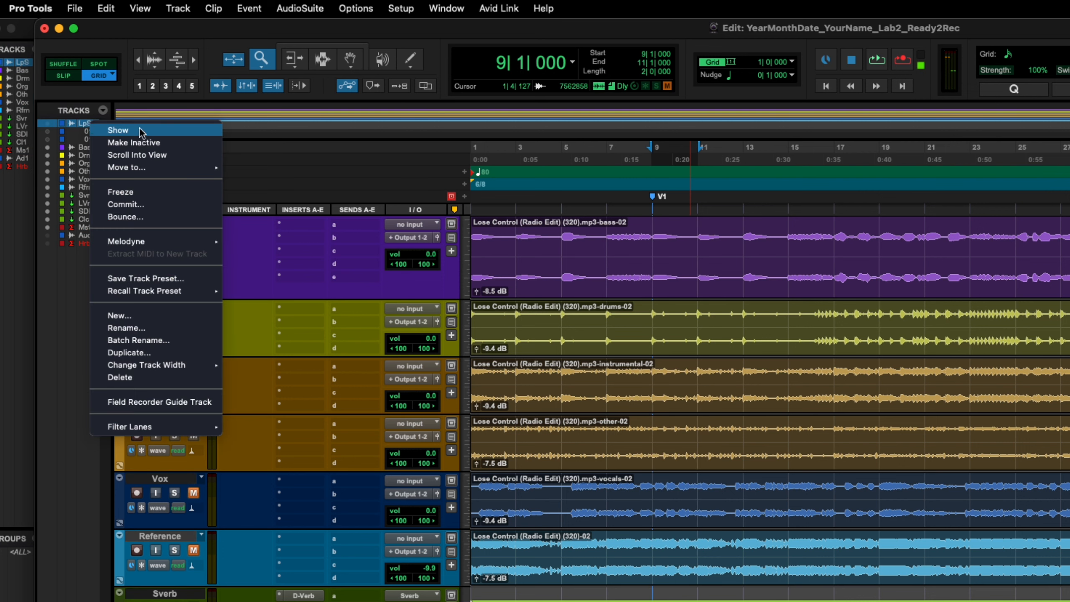
left_click(118, 130)
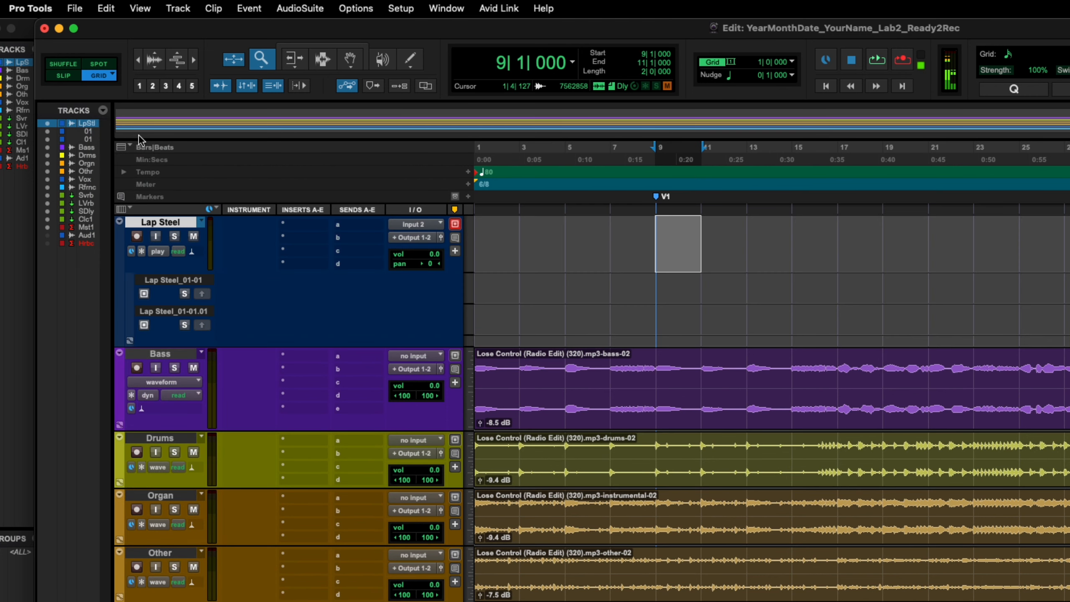
left_click(155, 252)
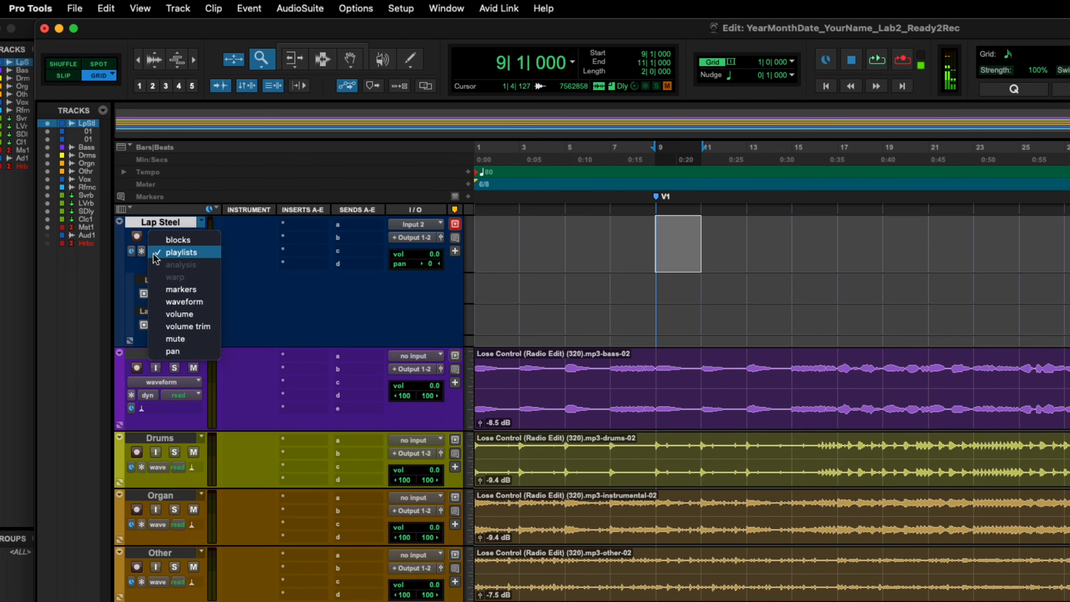
left_click(189, 300)
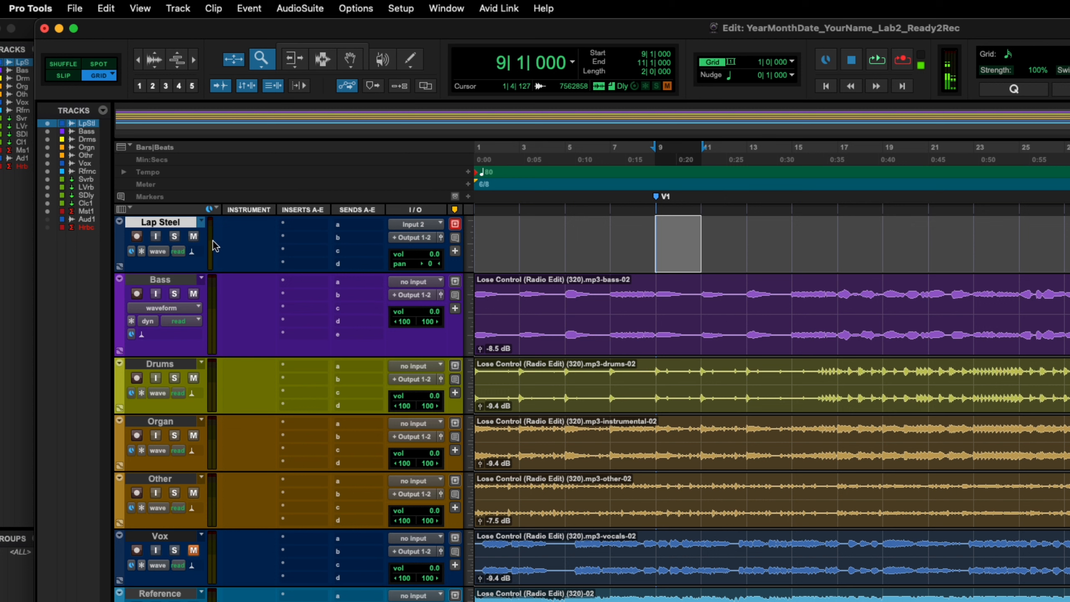
- Turn on input monitoring for the Lap Steel track during loop playback, and extend the loop selection to bars 9 to 13
left_click(156, 237)
key("space")
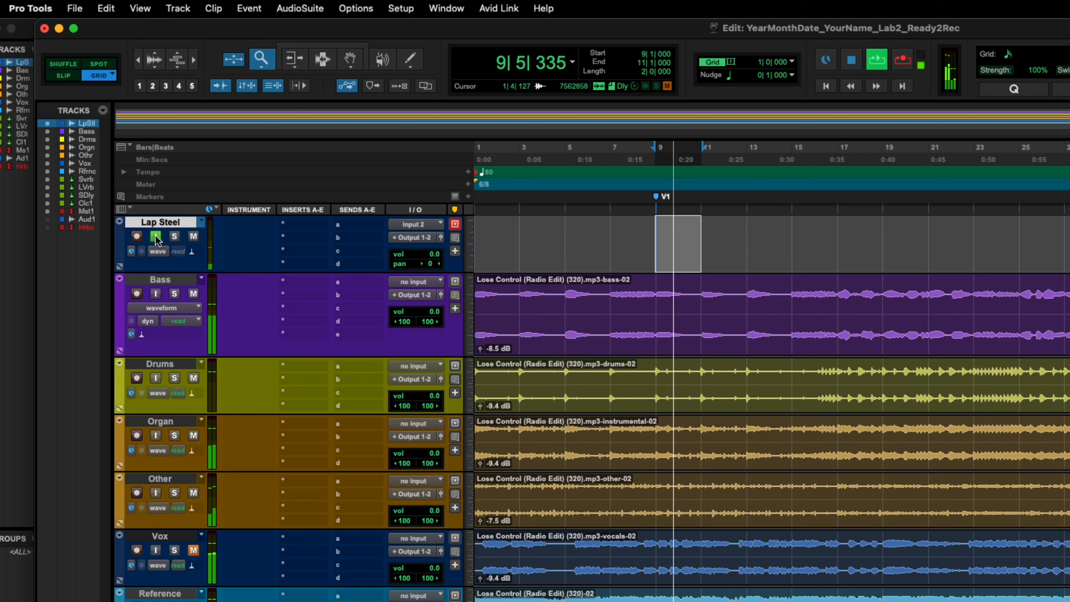
key("space")
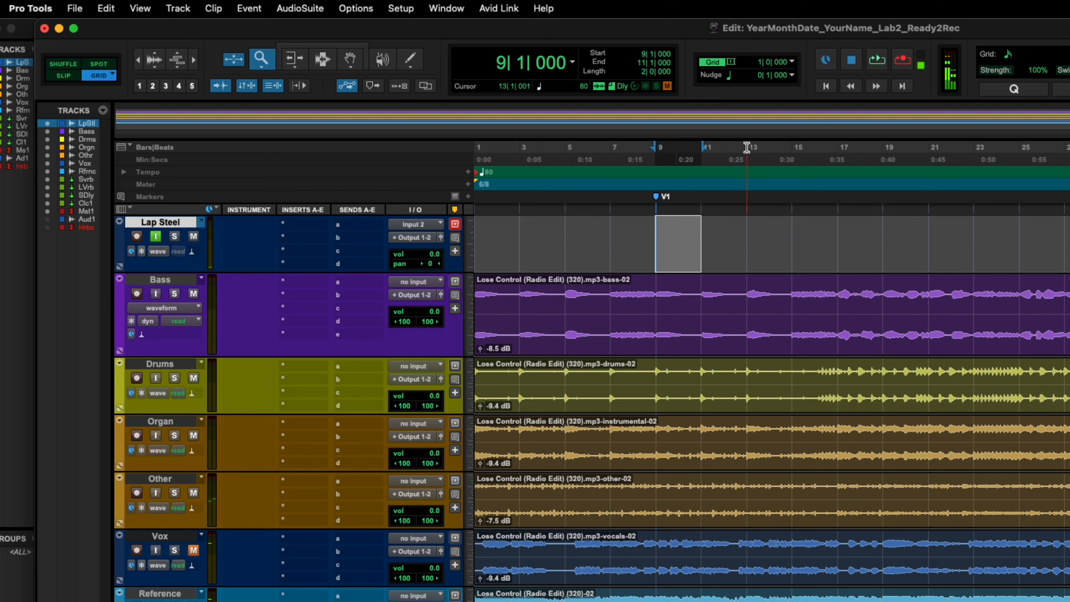
left_click_drag(746, 147, 658, 152)
- Insert the GTR Solo Tool Rack plug-in in the first insert slot of the Lap Steel track and close its window
left_click(291, 225)
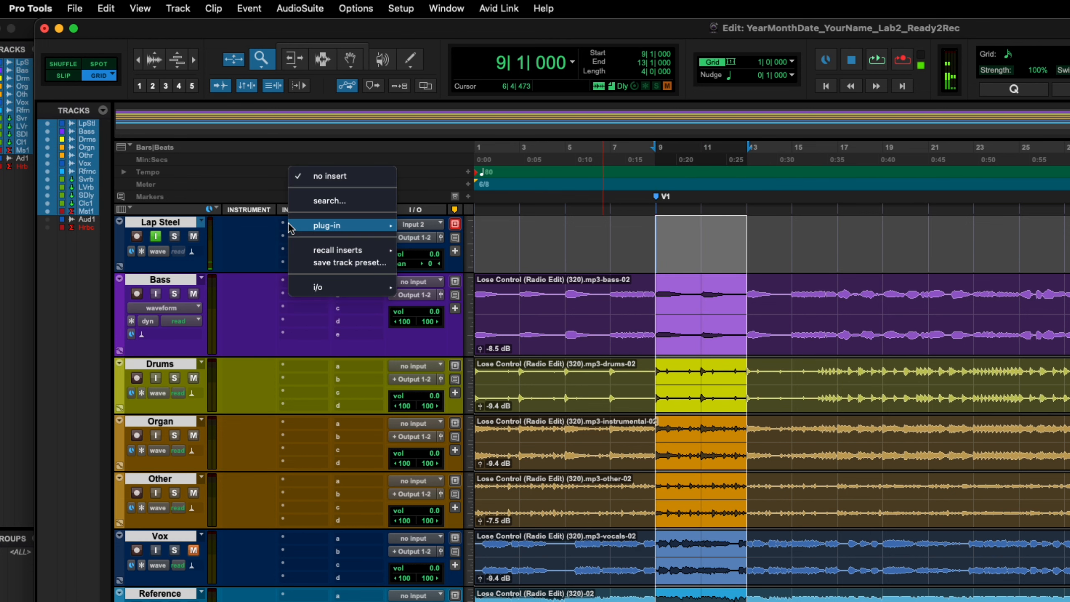
mouse_move(357, 228)
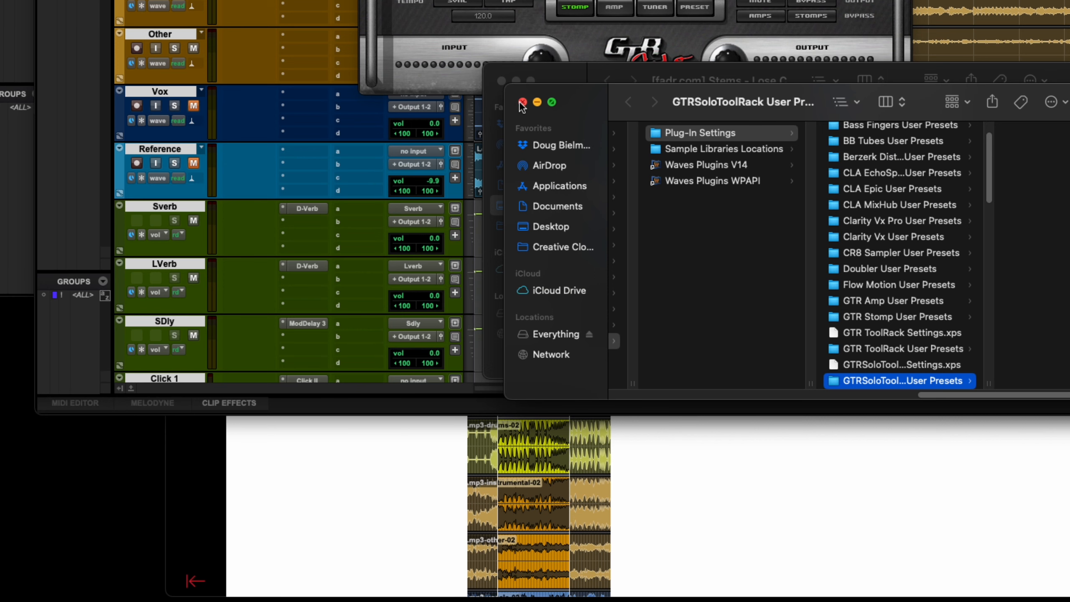
left_click(522, 103)
left_click(336, 103)
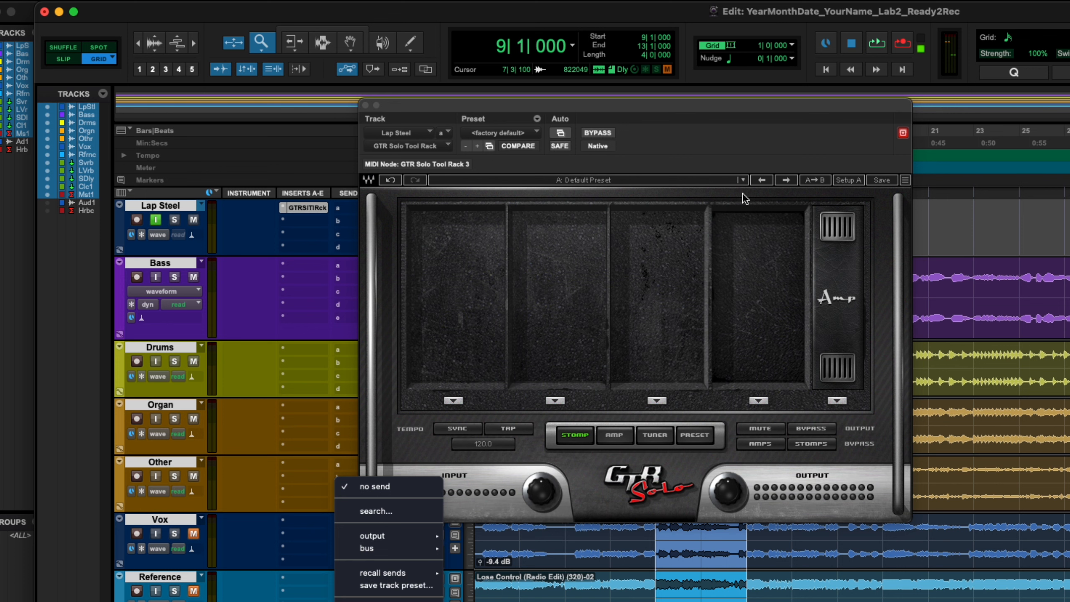
left_click(365, 99)
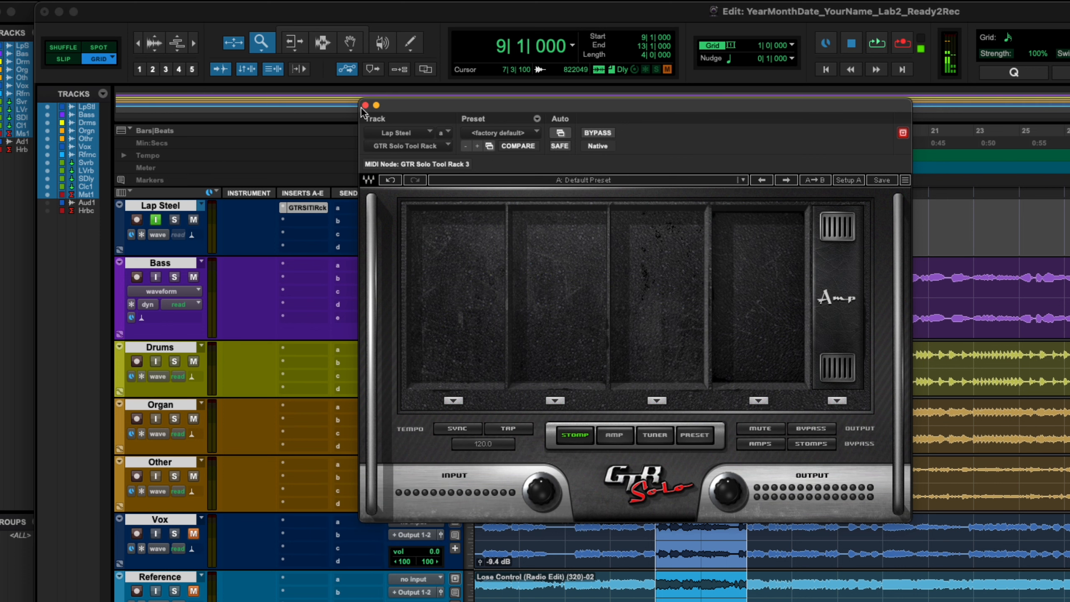
left_click(364, 105)
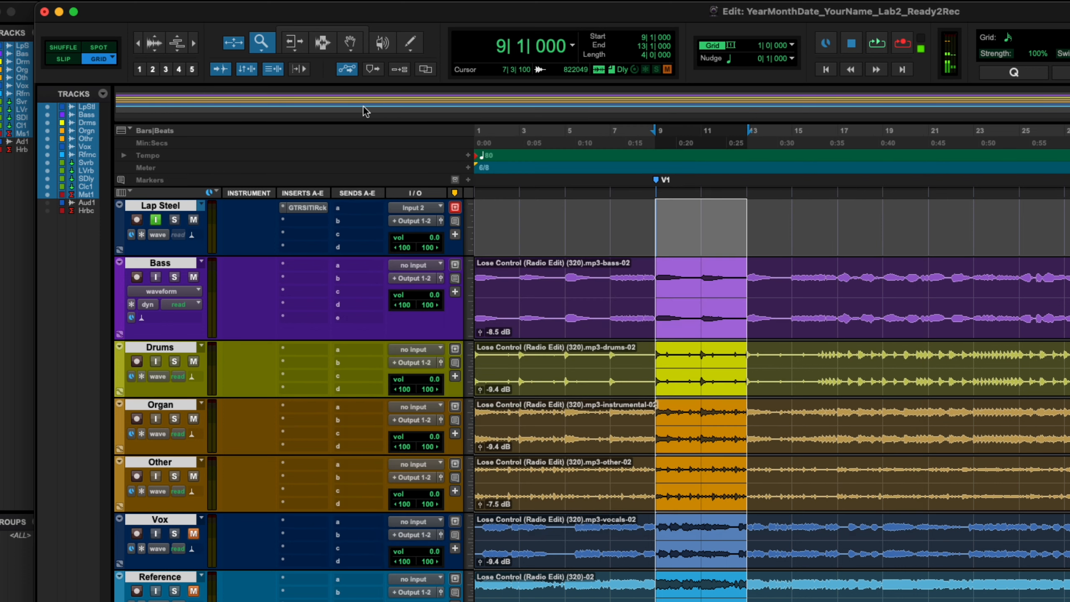
- Replace the Lap Steel track's first insert with the GTR Tool Rack (mono/stereo) harmonic plug-in
left_click(284, 209)
mouse_move(434, 288)
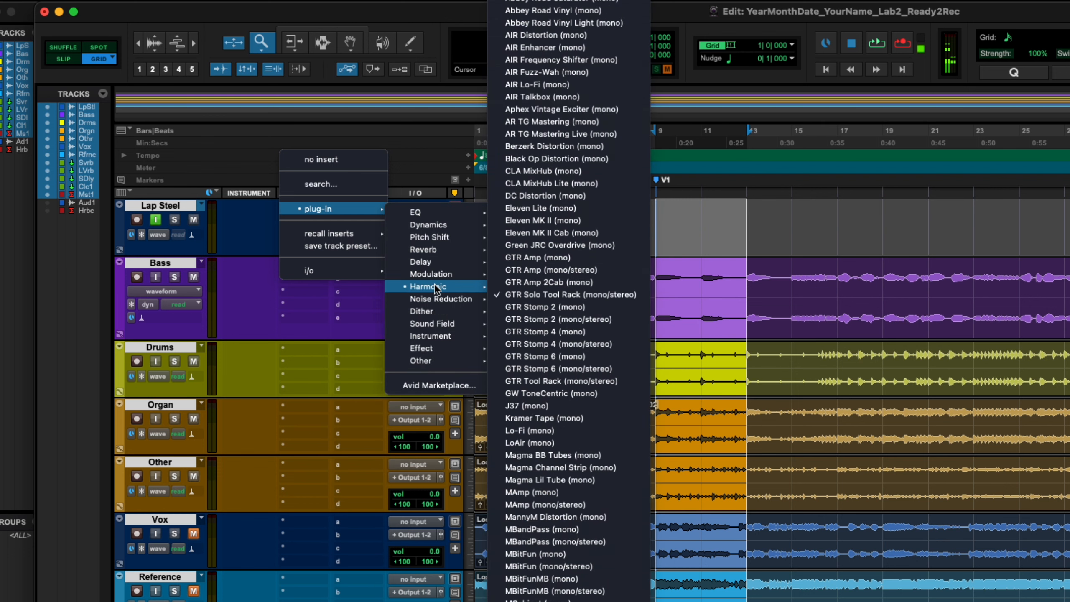
left_click(607, 381)
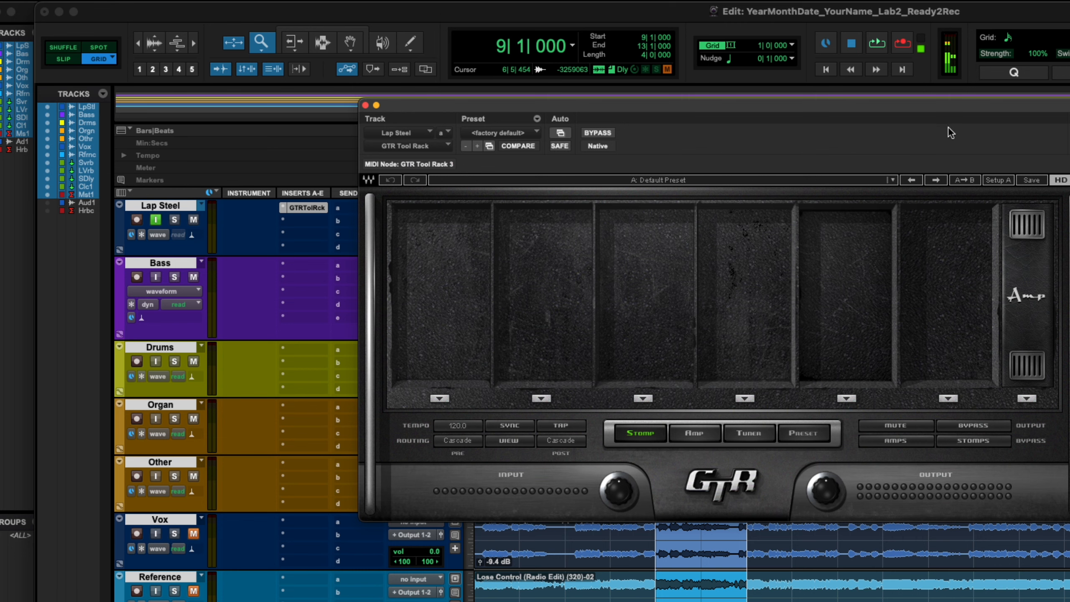
- Load the user preset Chipper Main in GTR Tool Rack, toggle the Axxpress pedal, and close the plug-in window
left_click(893, 180)
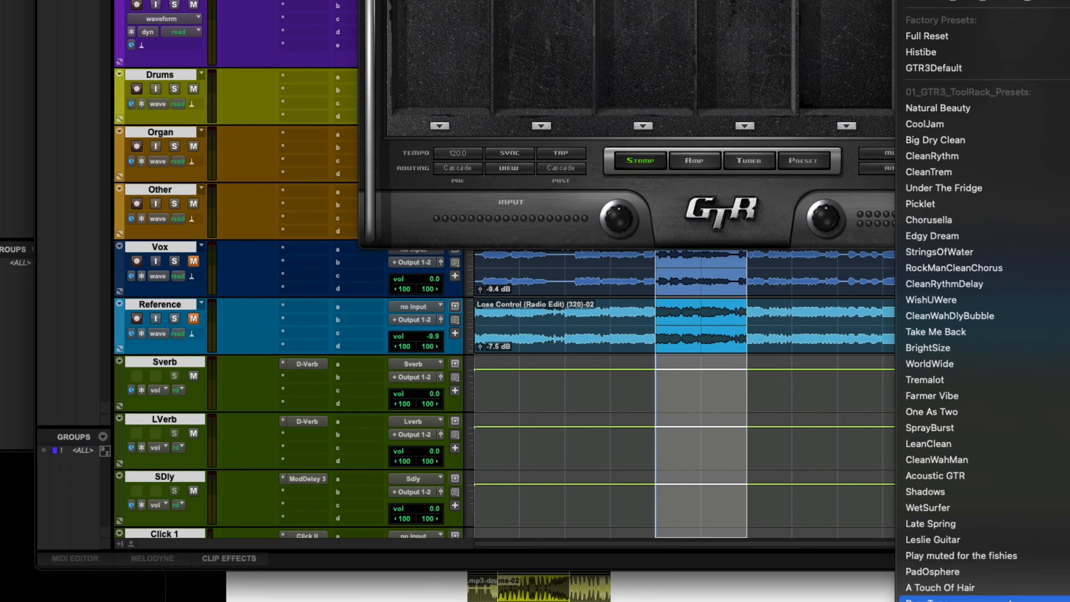
scroll(1010, 598, "down", 20)
mouse_move(1006, 565)
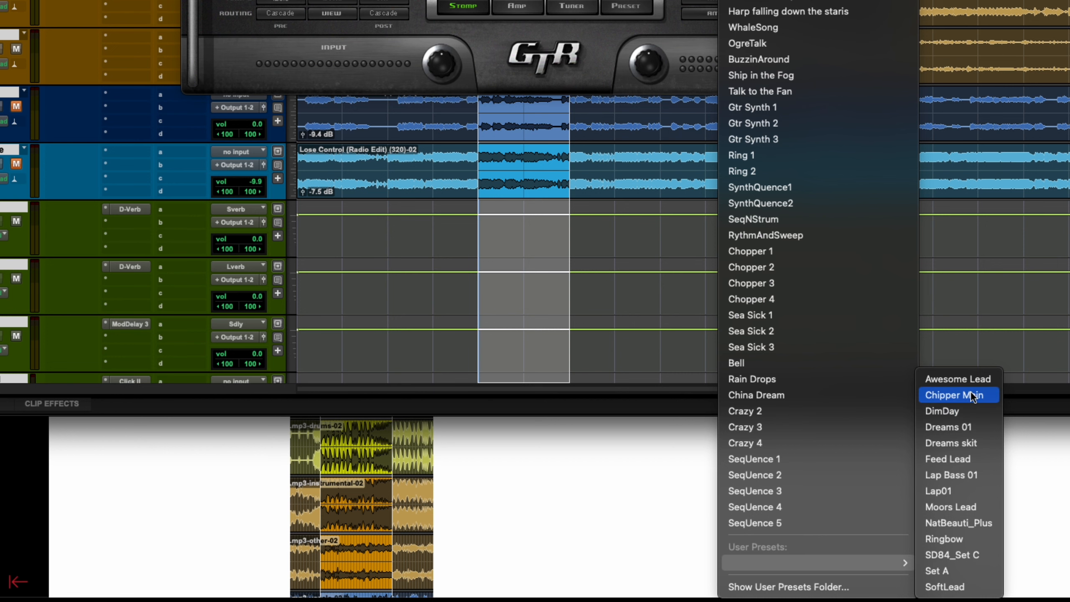
left_click(972, 396)
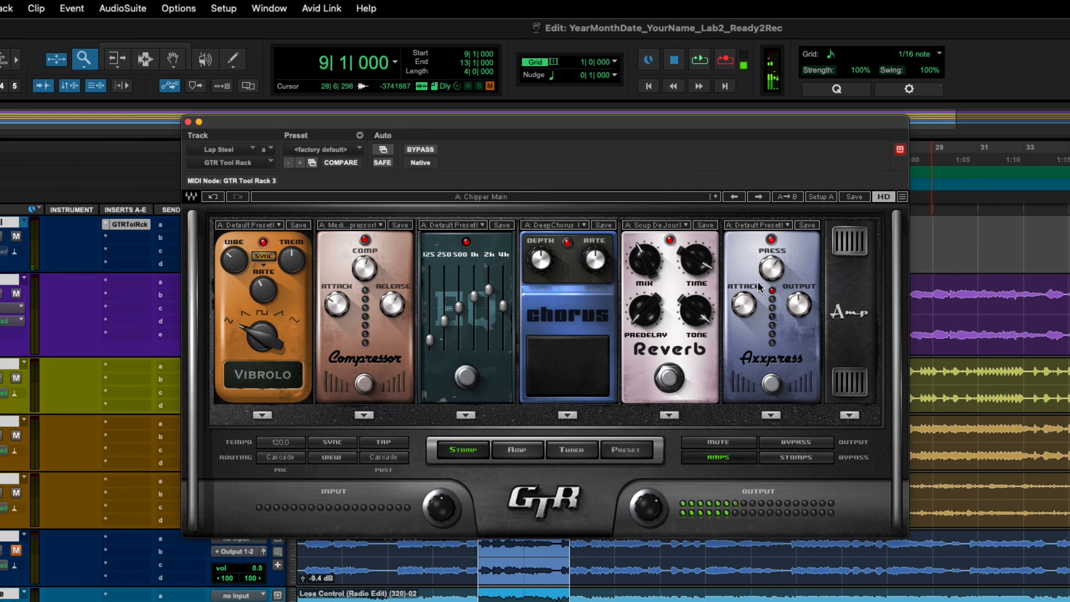
left_click(772, 239)
left_click(189, 122)
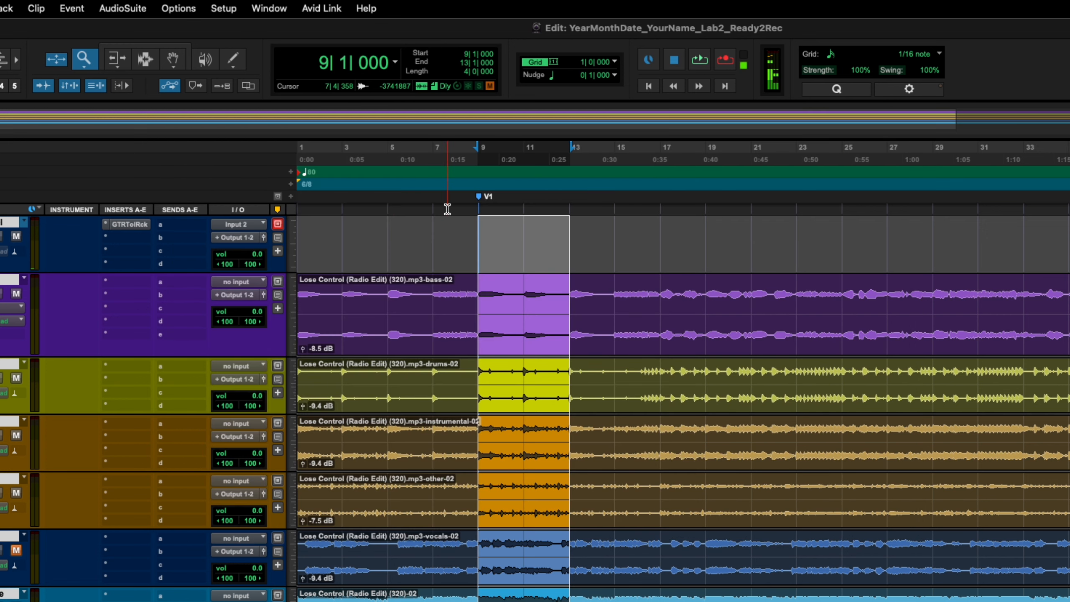
- Loop-play bars 9 to 13 to rehearse the Lap Steel through the loaded preset
key("space")
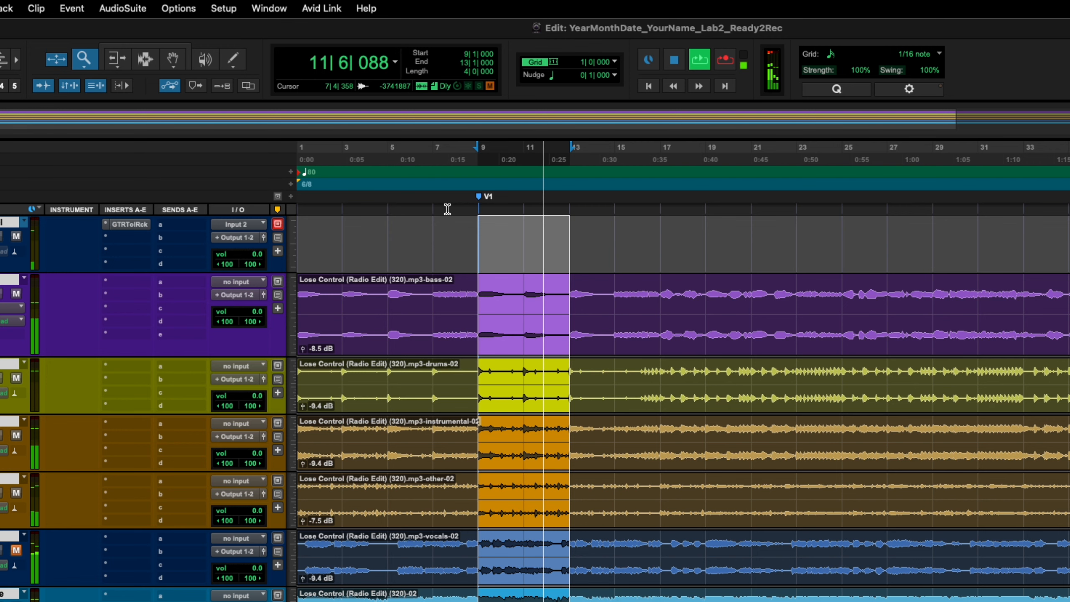
key("space")
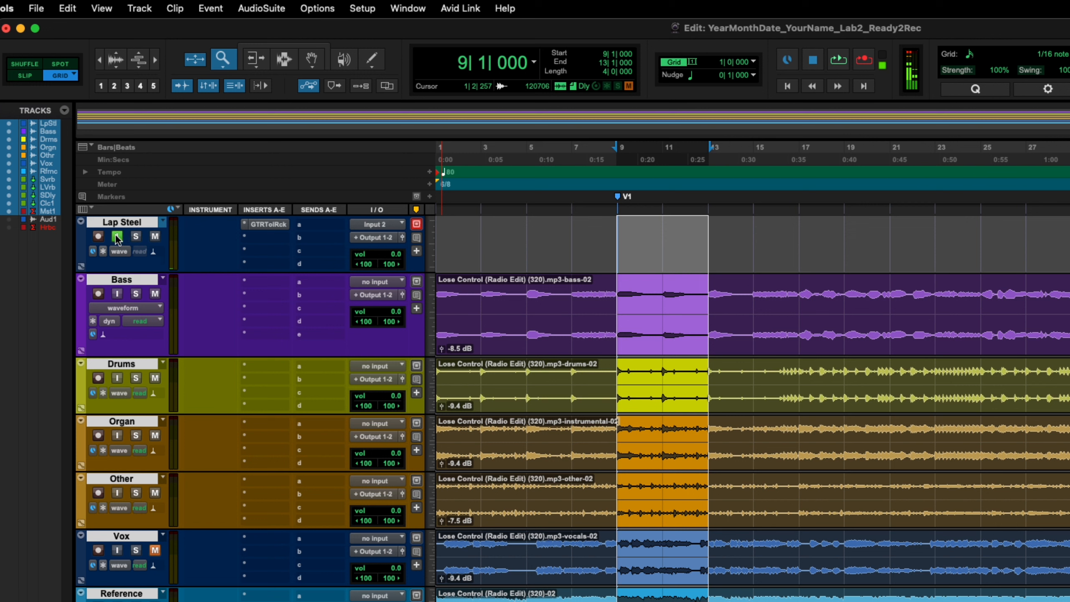
- Toggle record enable on the Lap Steel track on and off, and turn its input monitoring back on
left_click(98, 237)
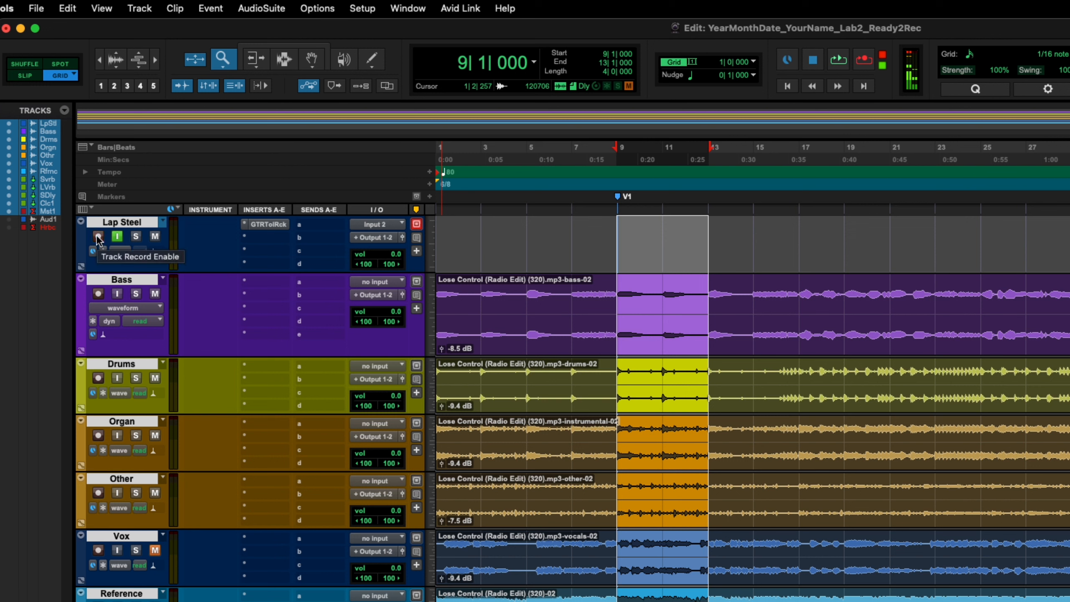
left_click(98, 237)
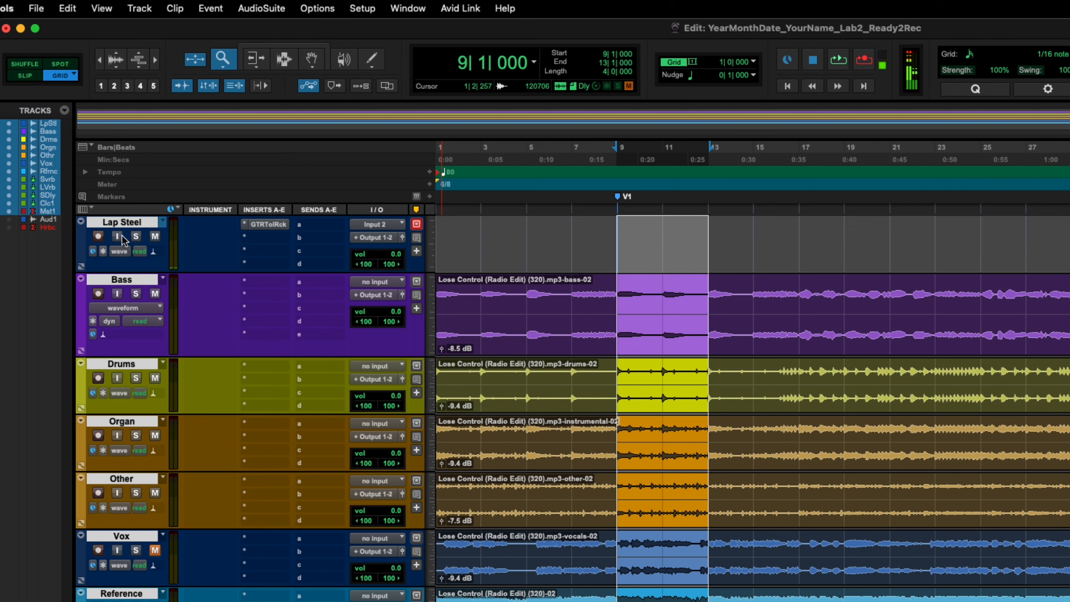
left_click(117, 237)
- Check the available record modes and the loop settings for recording and playback
right_click(867, 63)
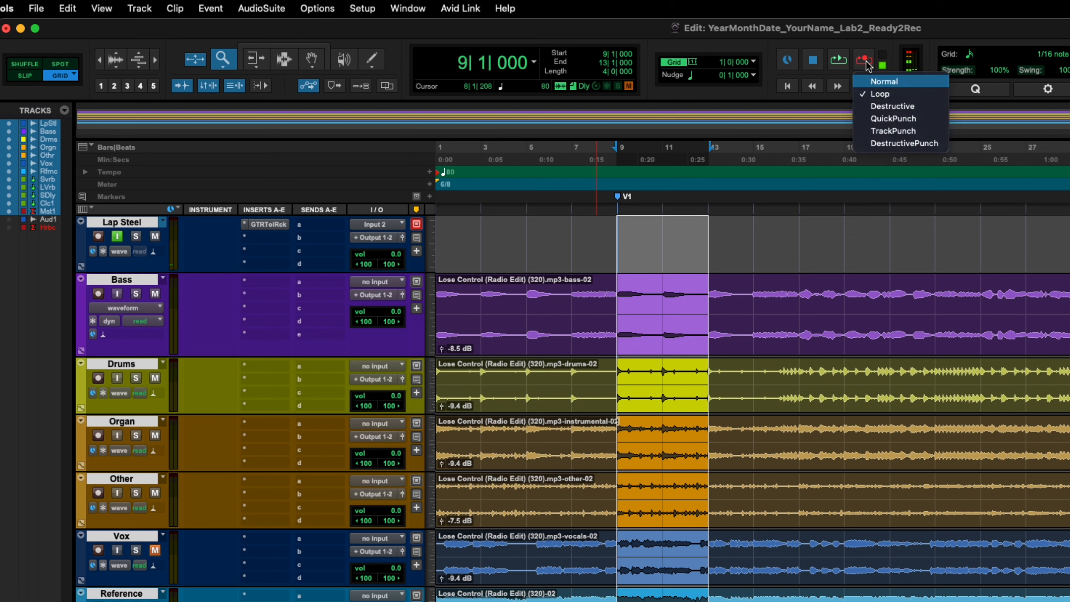
left_click(863, 58)
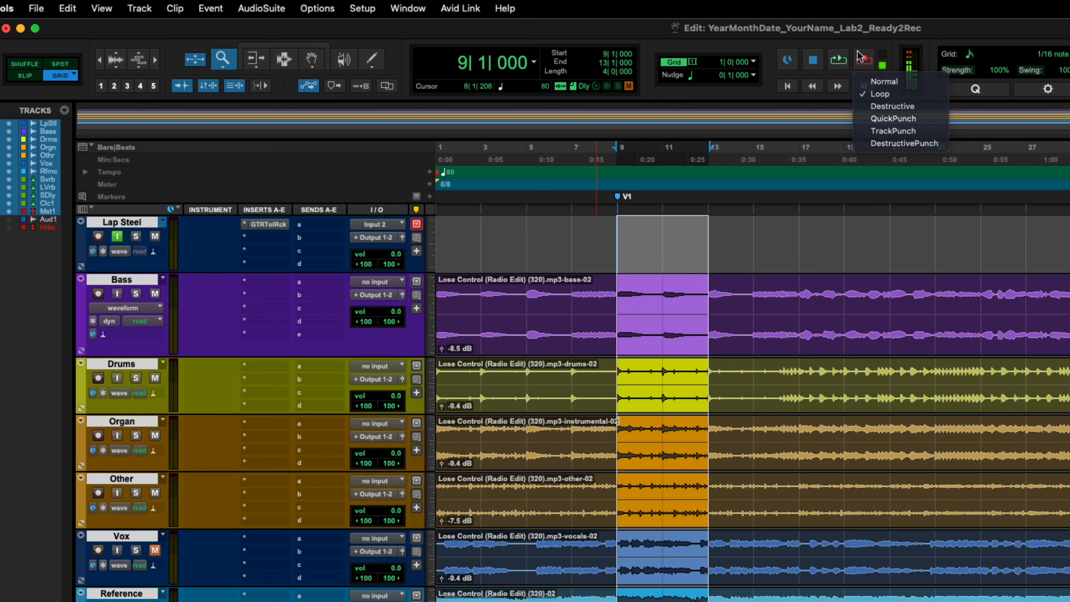
left_click(329, 10)
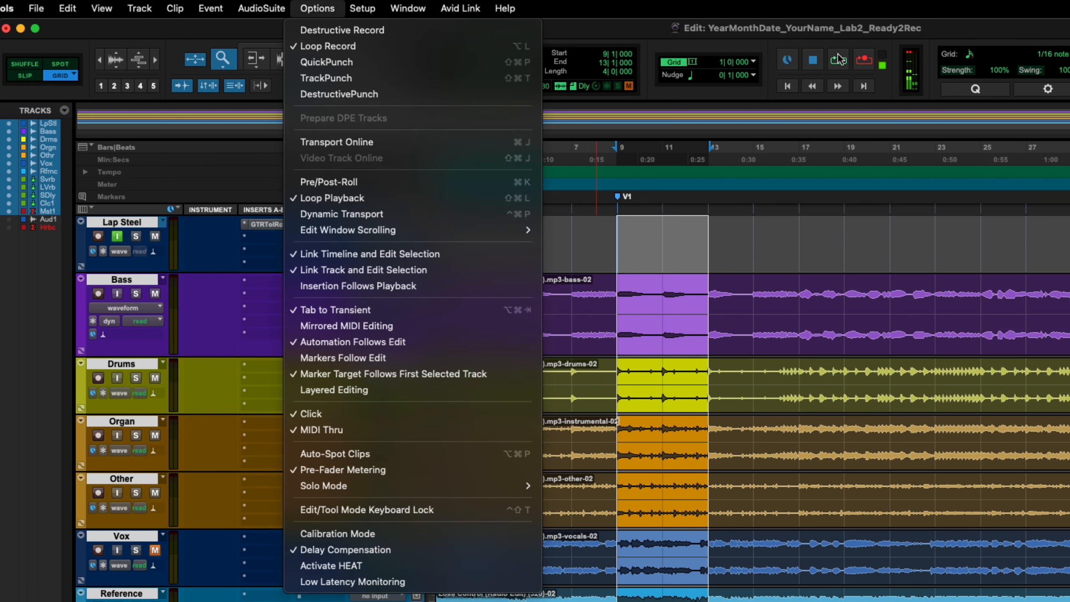
left_click(867, 50)
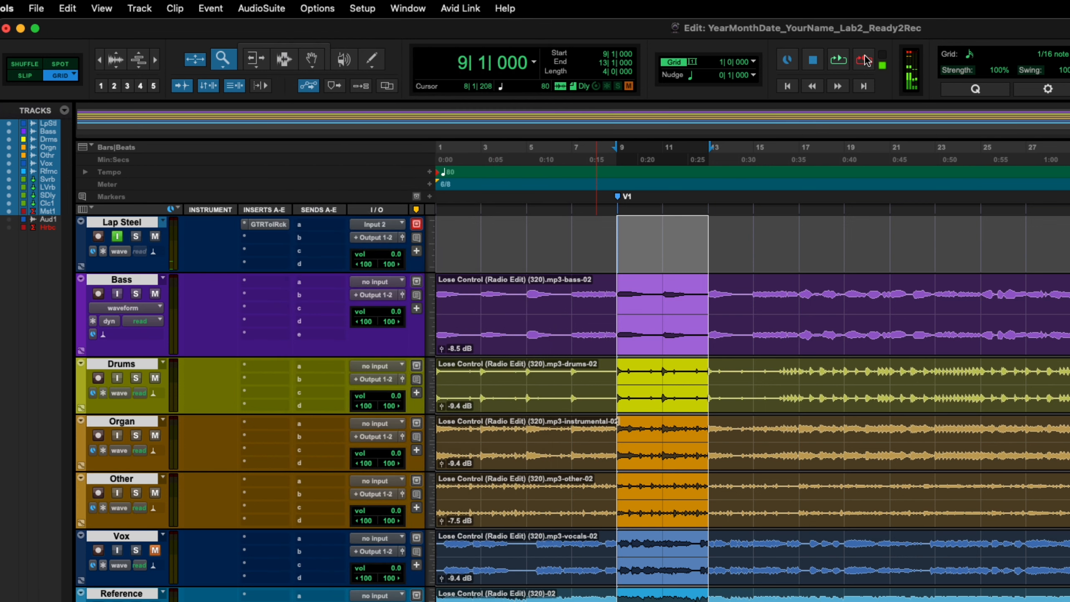
left_click(864, 60)
- Loop-record Lap Steel takes over bars 9 to 13 and turn off the track's record enable
left_click(752, 149)
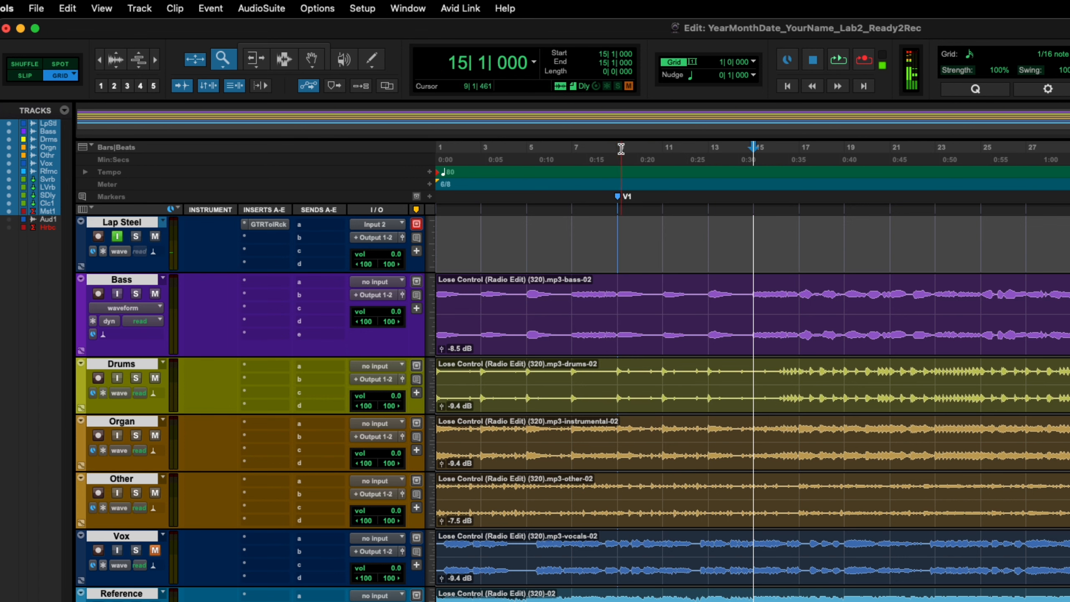
left_click_drag(618, 148, 700, 153)
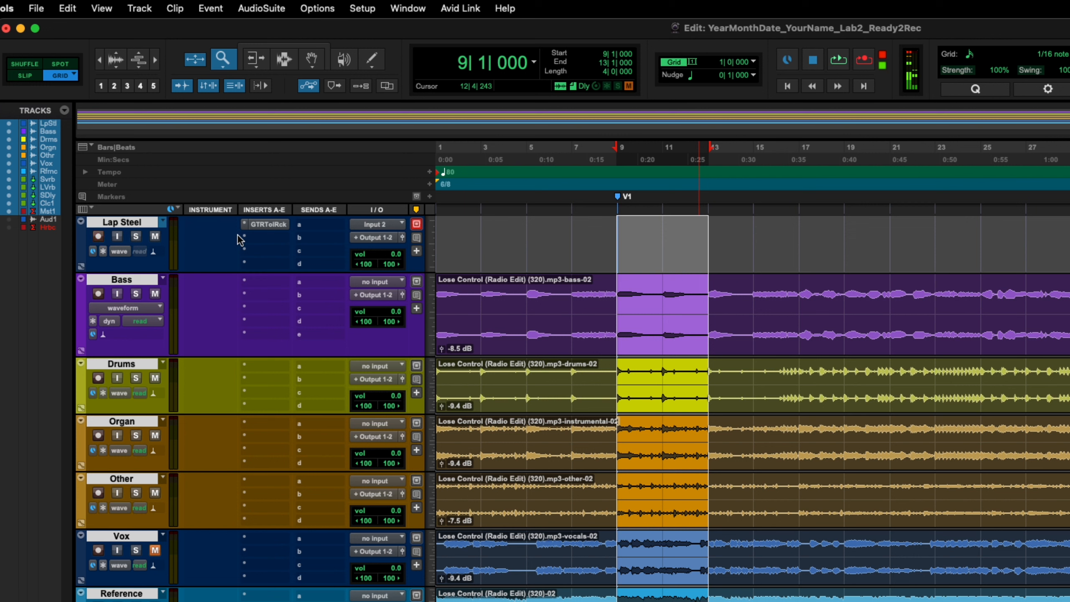
key("super+space")
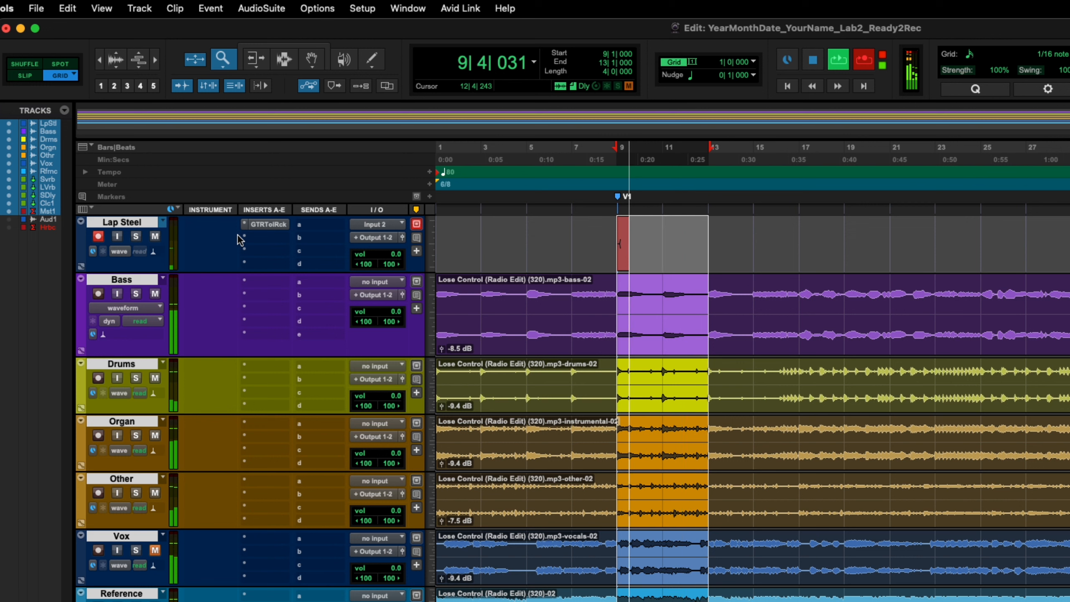
key("space")
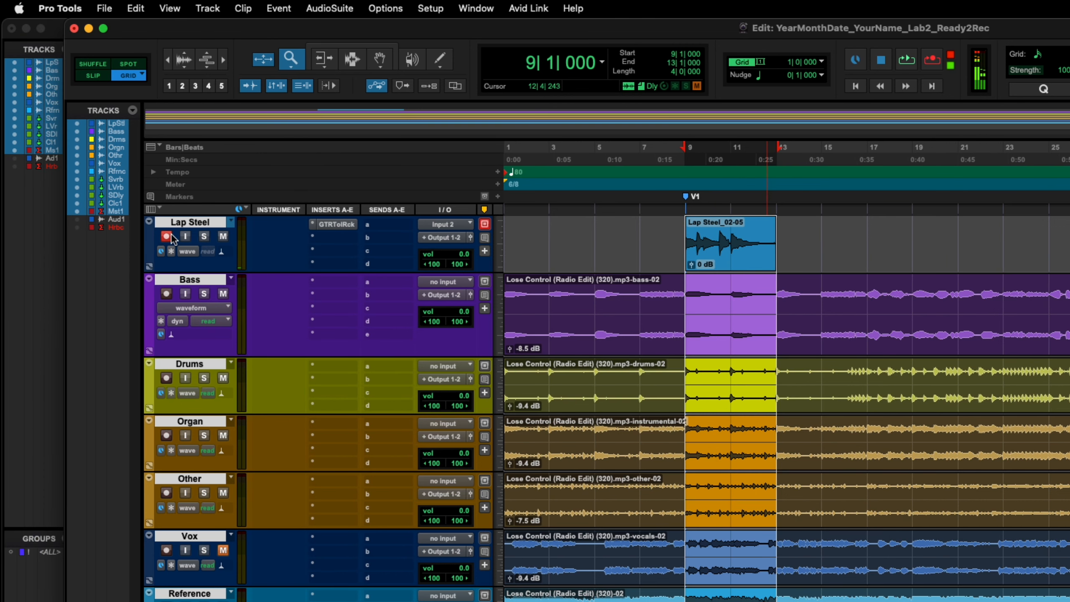
left_click(97, 236)
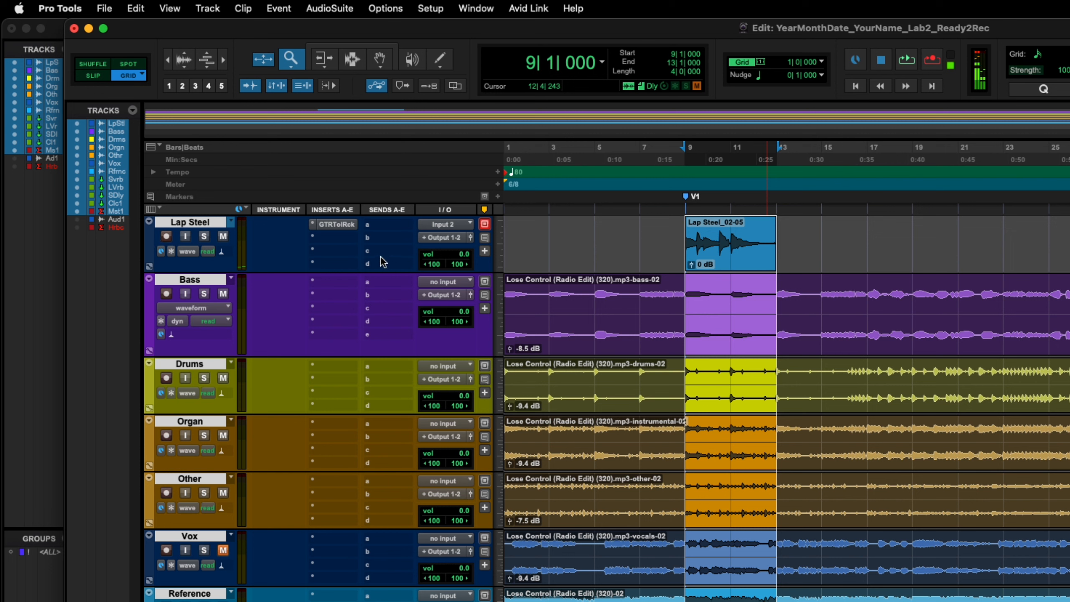
- Play back bars 9 to 13 twice to hear the recorded take, and mute the Lap Steel track
key("space")
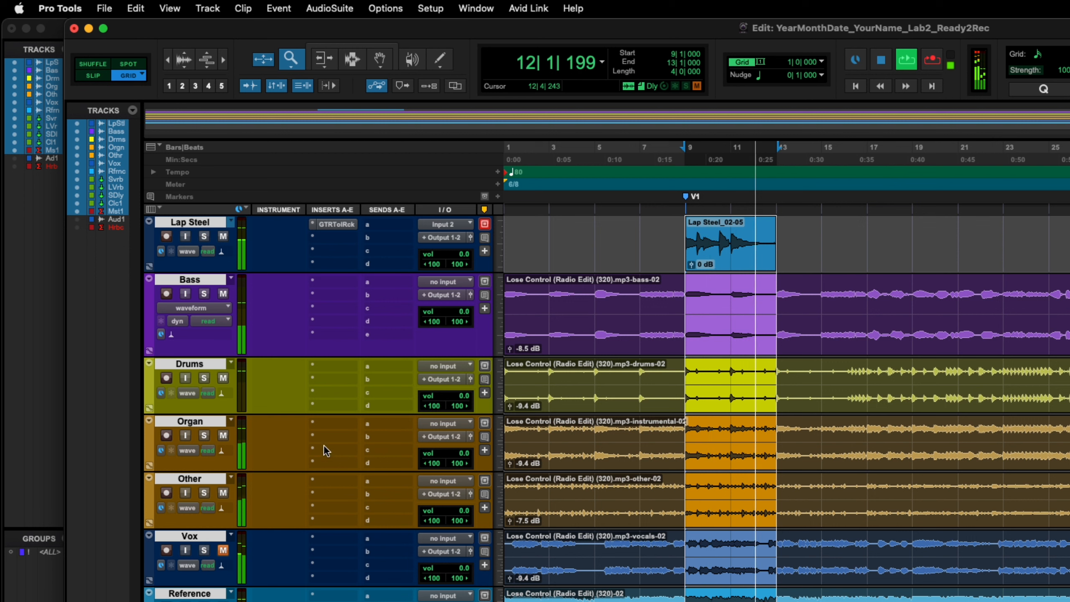
key("space")
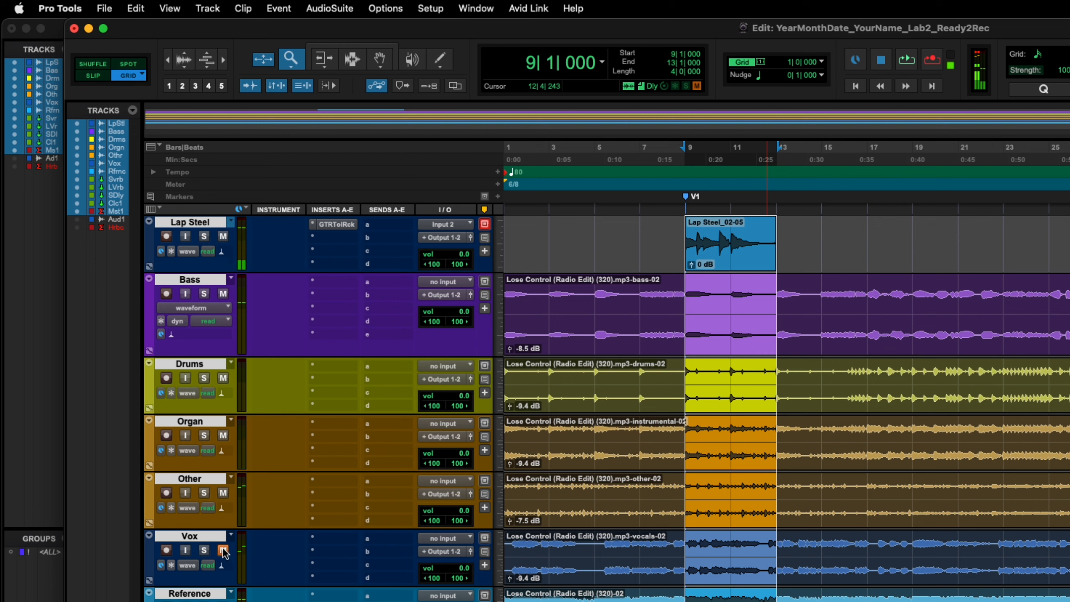
key("space")
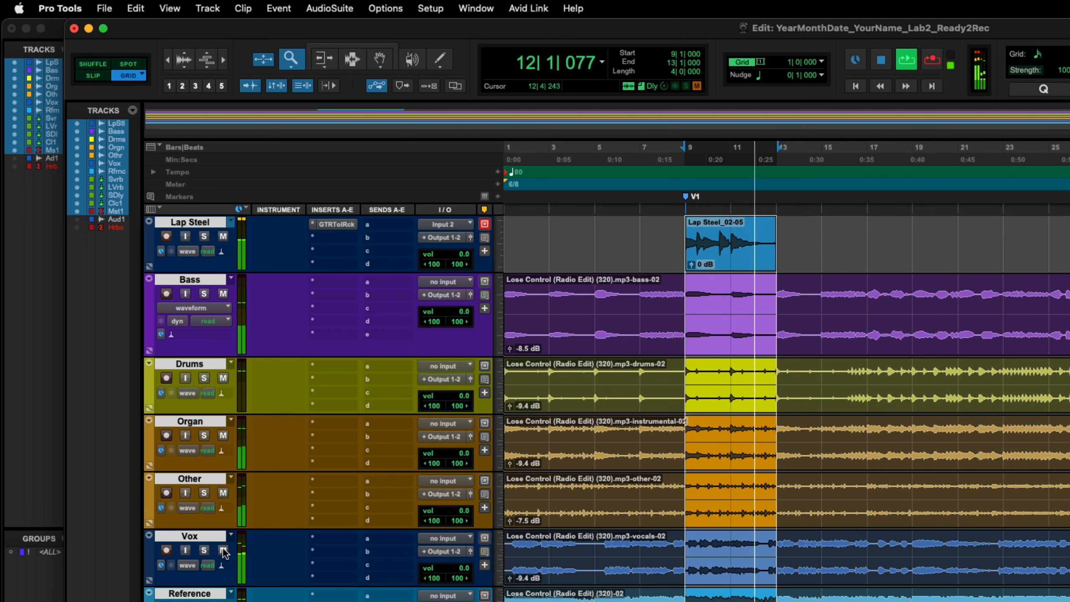
key("space")
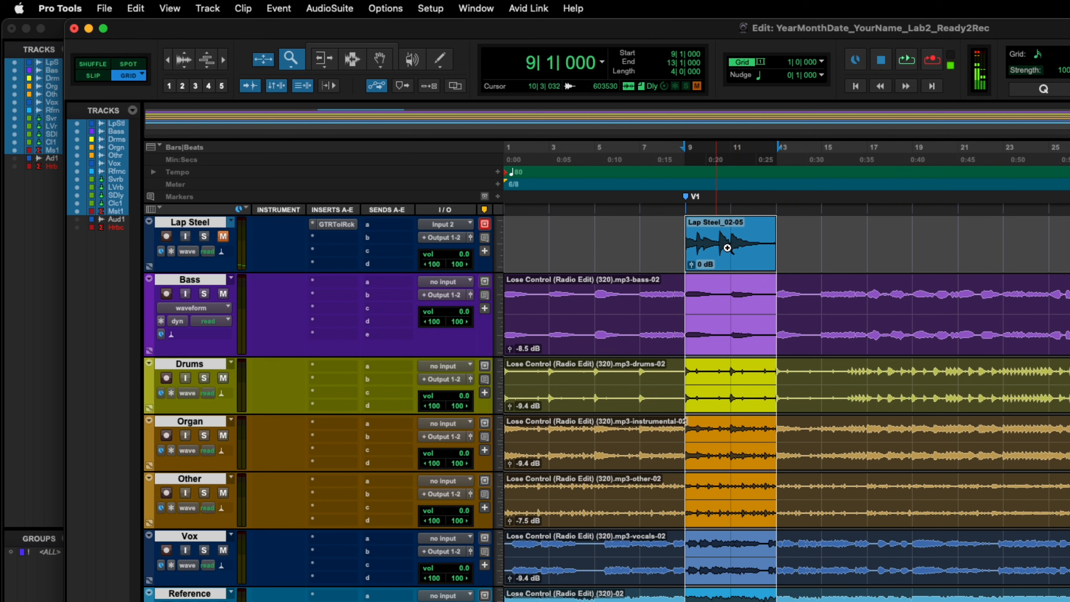
- In the Lap Steel clip's alternates match criteria, turn off Track ID and Track Name and choose All
left_click(382, 63)
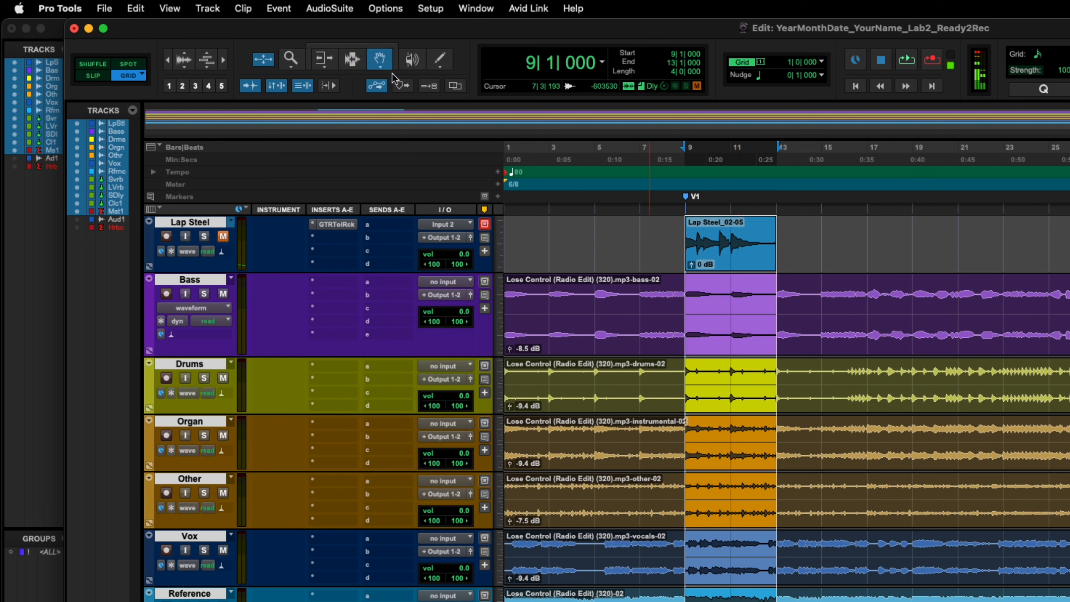
right_click(722, 245)
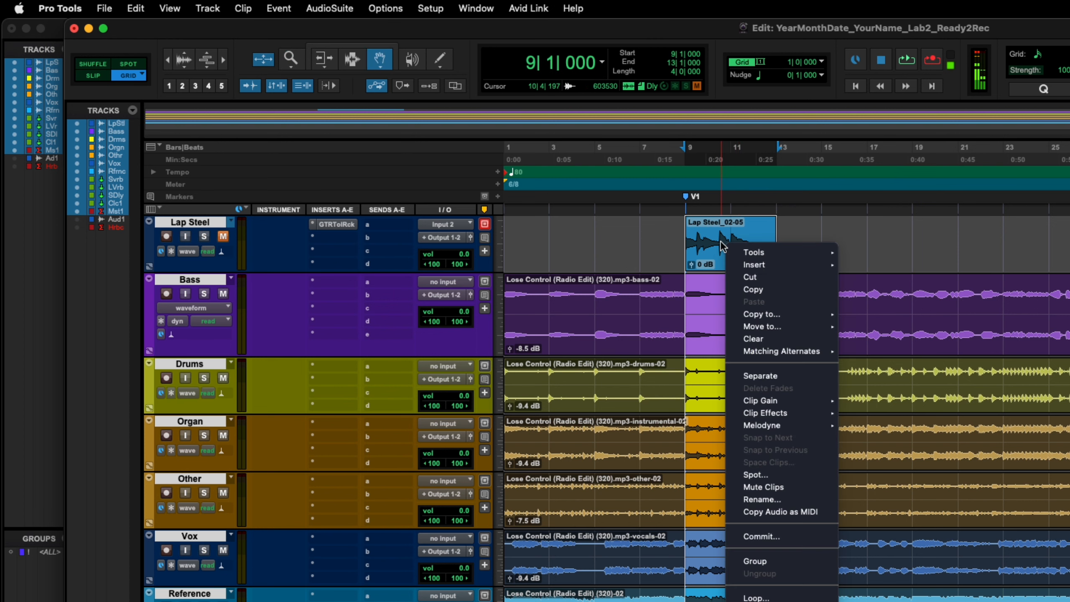
mouse_move(816, 356)
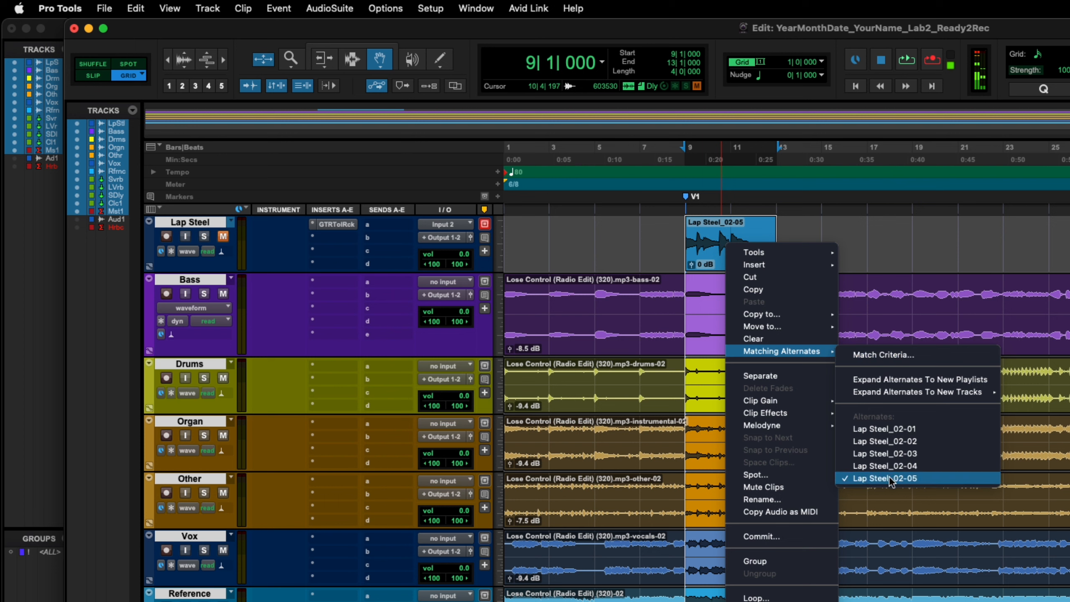
left_click(884, 354)
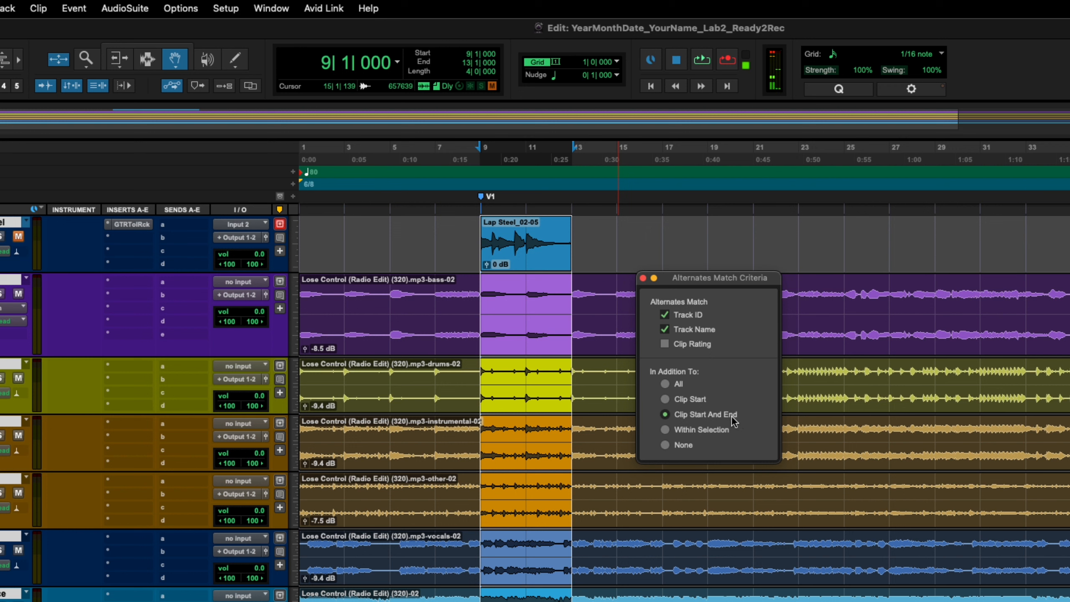
left_click(665, 315)
left_click(665, 330)
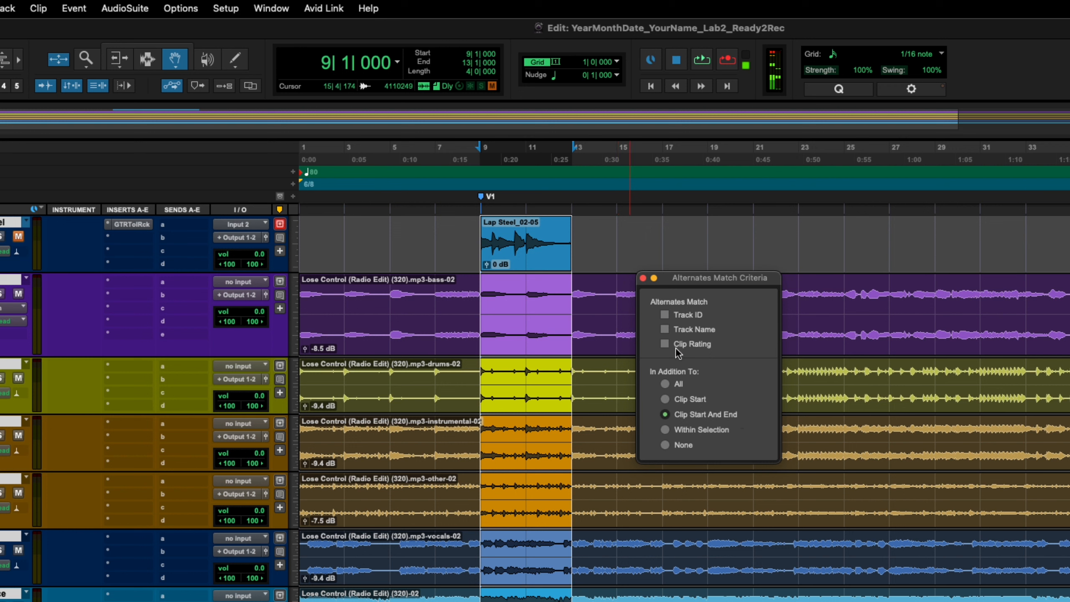
left_click(665, 385)
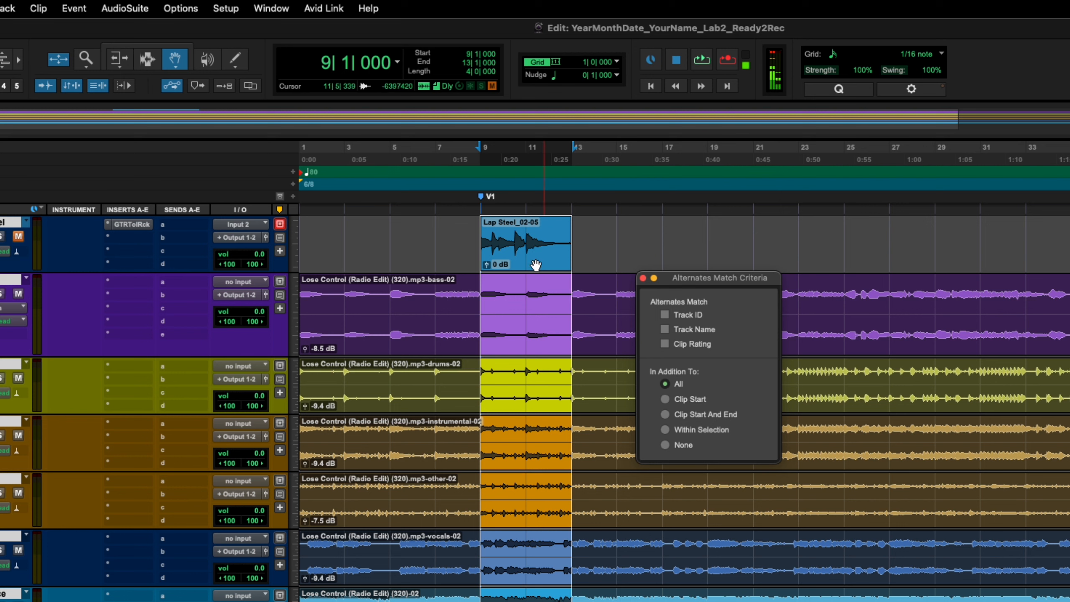
- Review the list of matching alternates for the Lap Steel clip under the broadened criteria
right_click(514, 234)
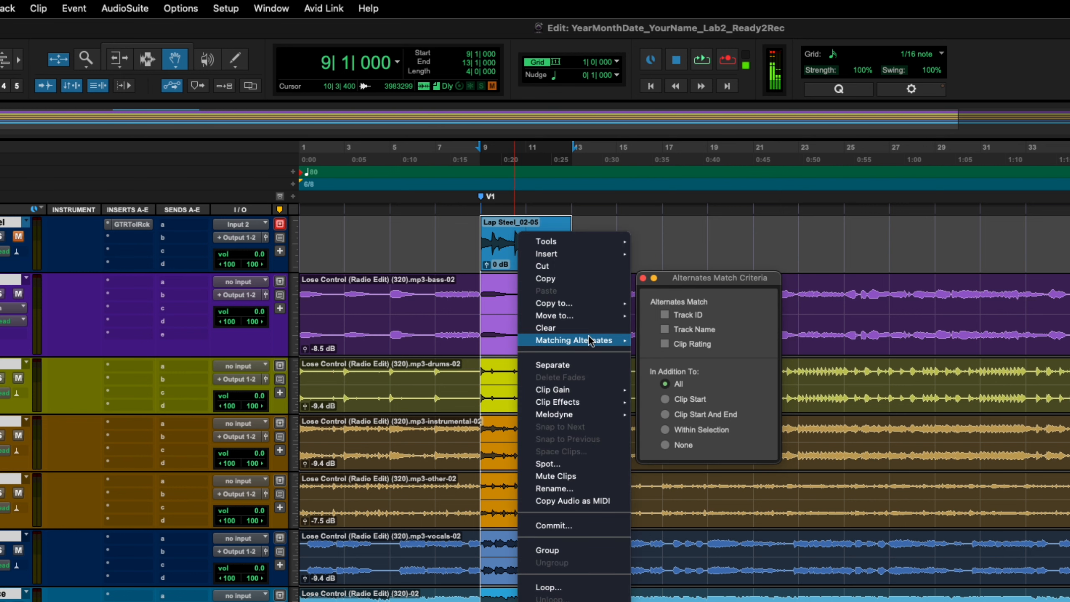
mouse_move(590, 341)
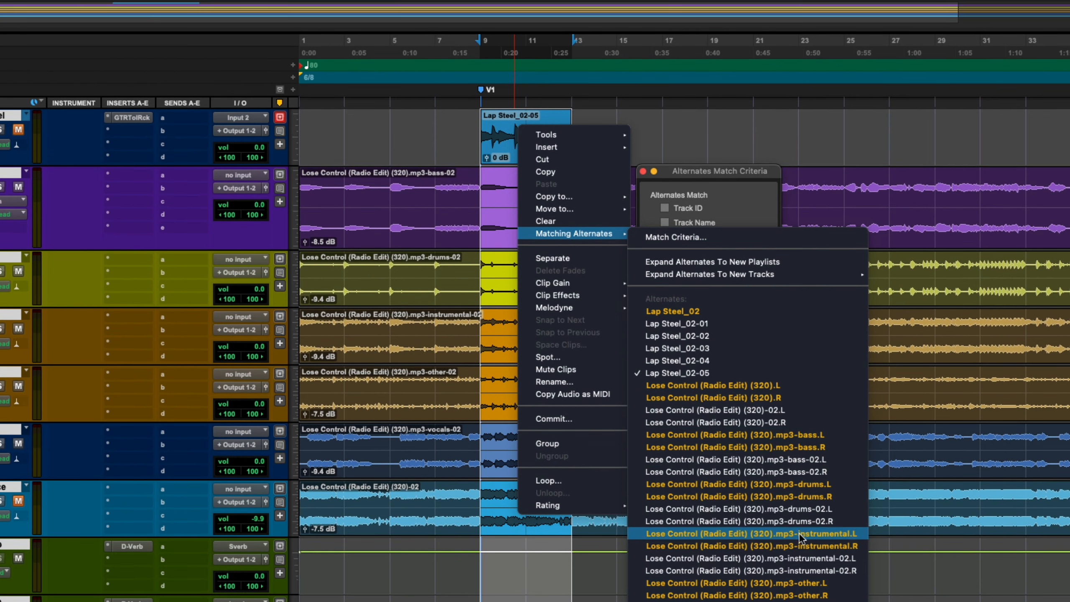
left_click(712, 237)
- Reopen the match criteria and match alternates by Track Name in addition to Clip Start And End
right_click(535, 137)
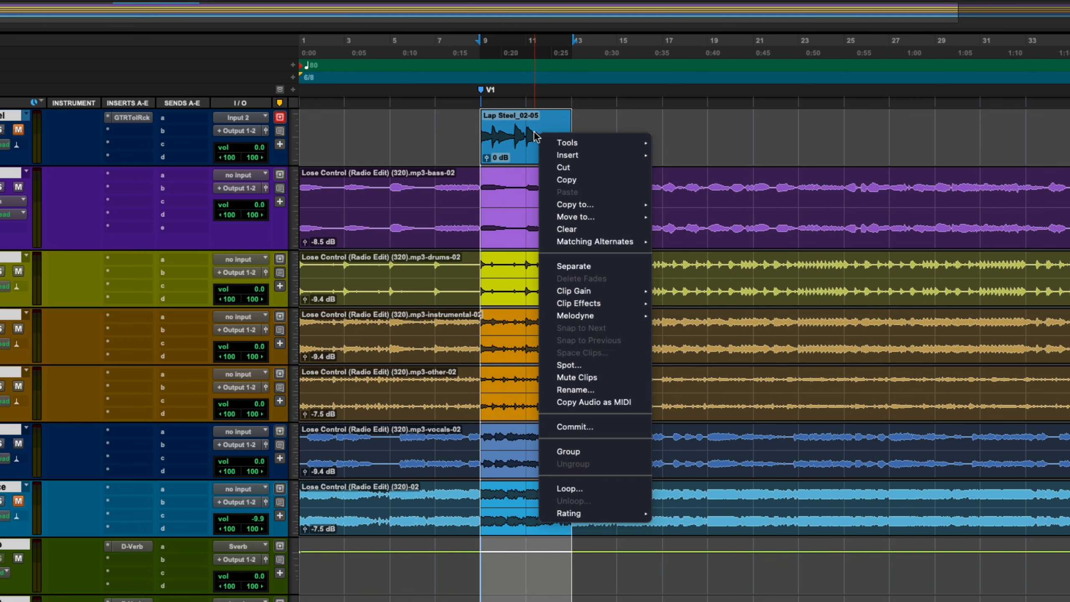
mouse_move(597, 242)
left_click(704, 246)
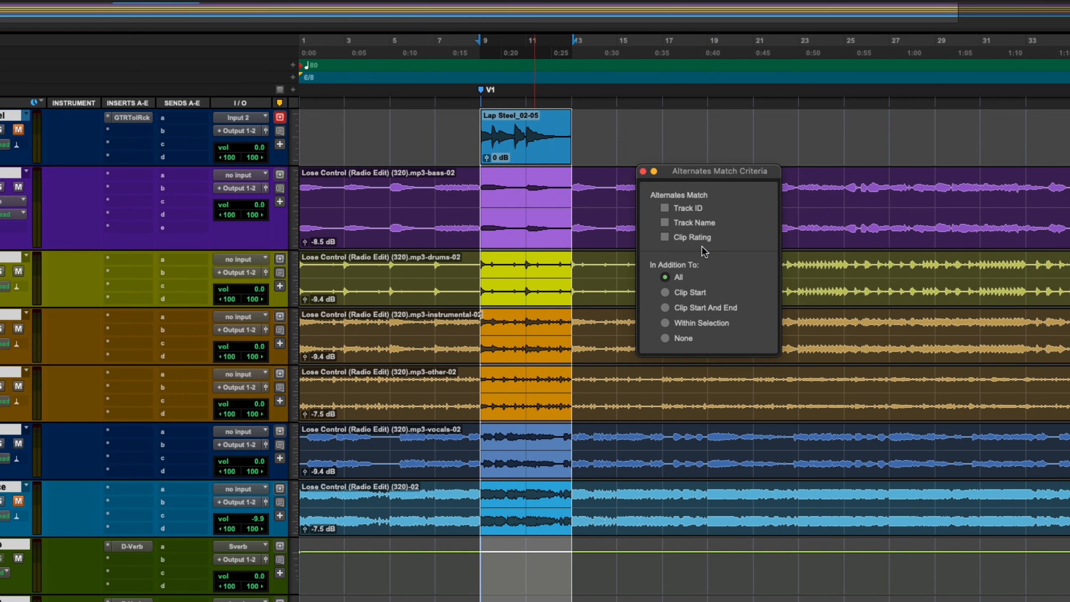
left_click(665, 209)
left_click(665, 309)
- Swap the Lap Steel clip for the alternate take Lap Steel_02-04 and play it with the track unmuted
right_click(548, 144)
mouse_move(611, 252)
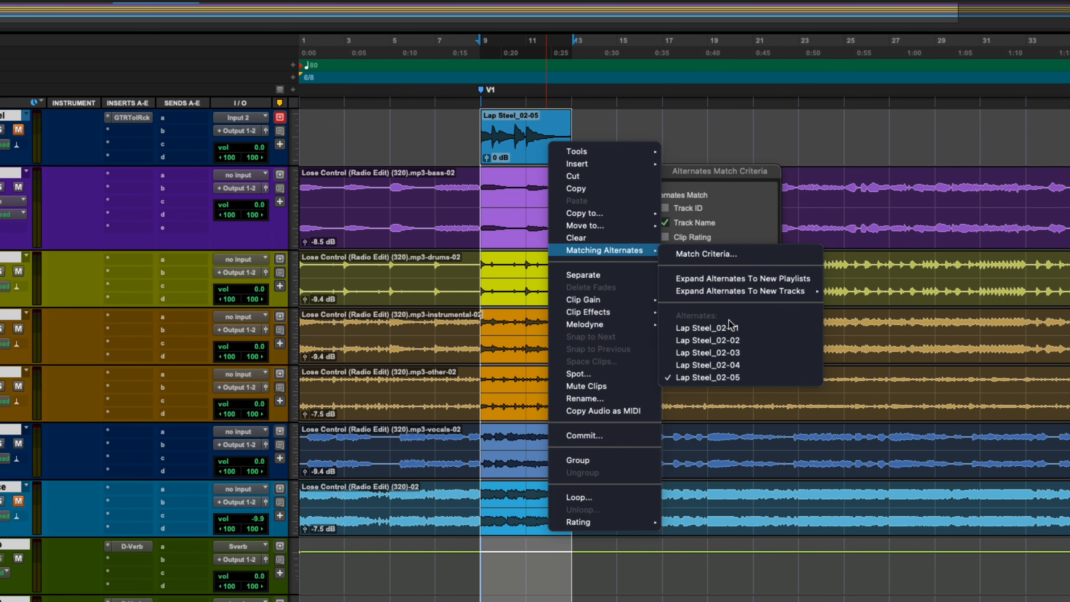
left_click(739, 365)
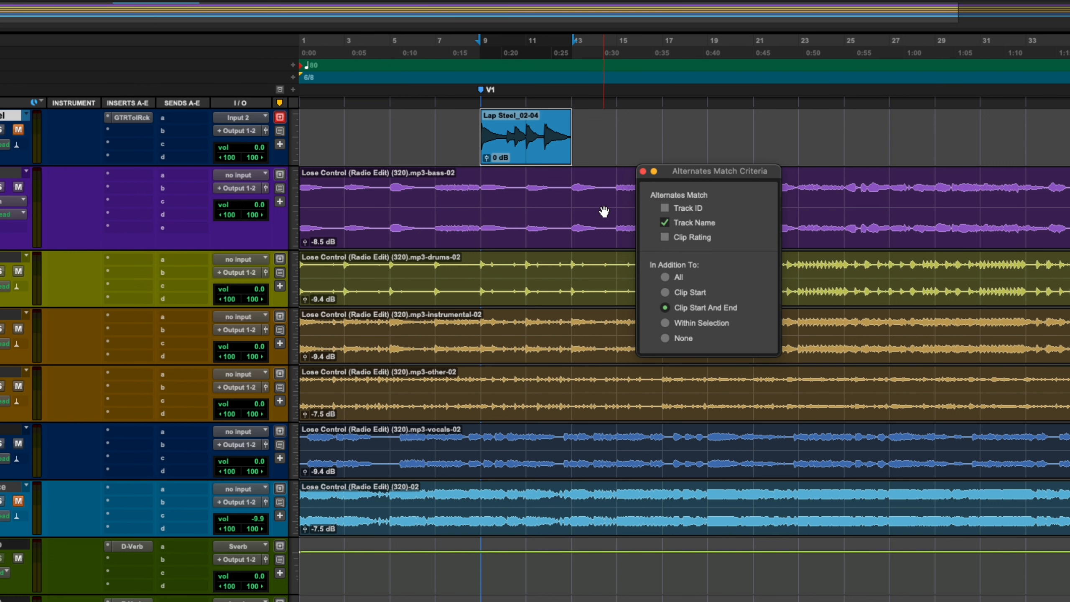
key("space")
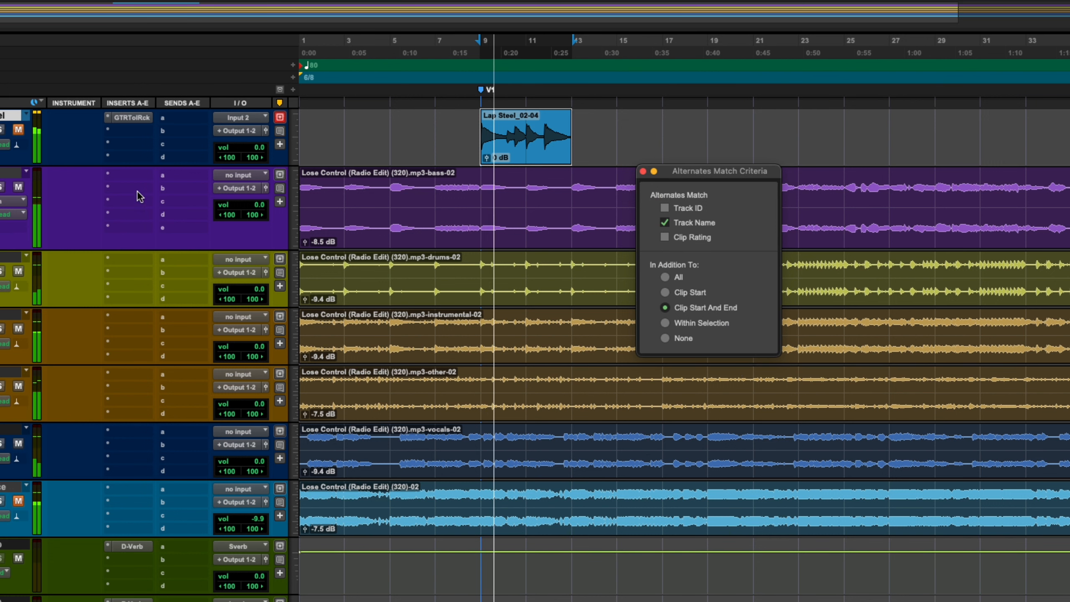
left_click(18, 129)
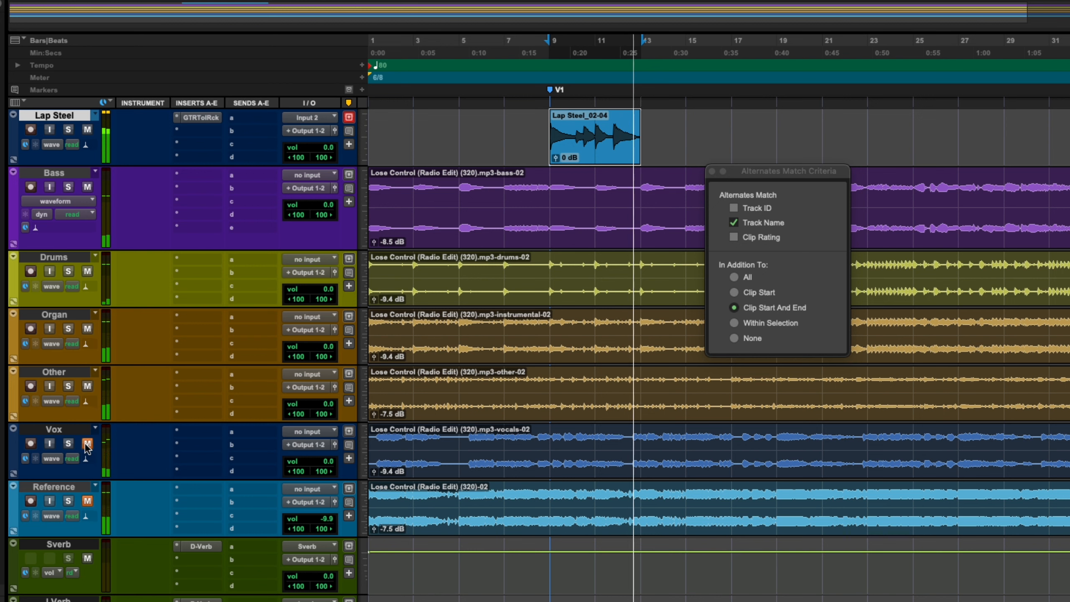
key("space")
- Swap the Lap Steel clip for the alternate take Lap Steel_02-05 and play it back
right_click(583, 135)
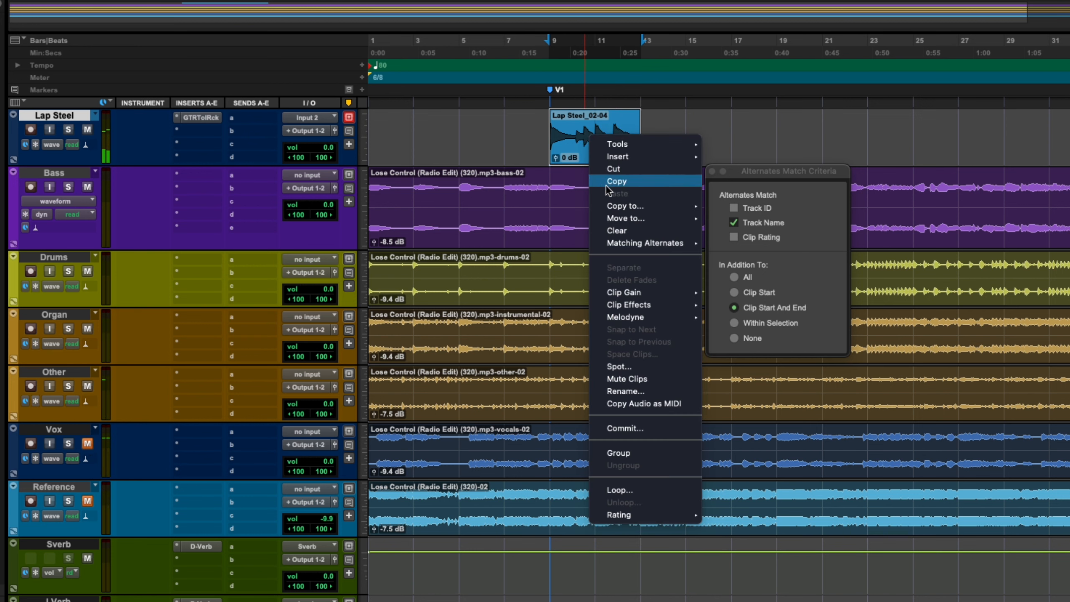
mouse_move(633, 244)
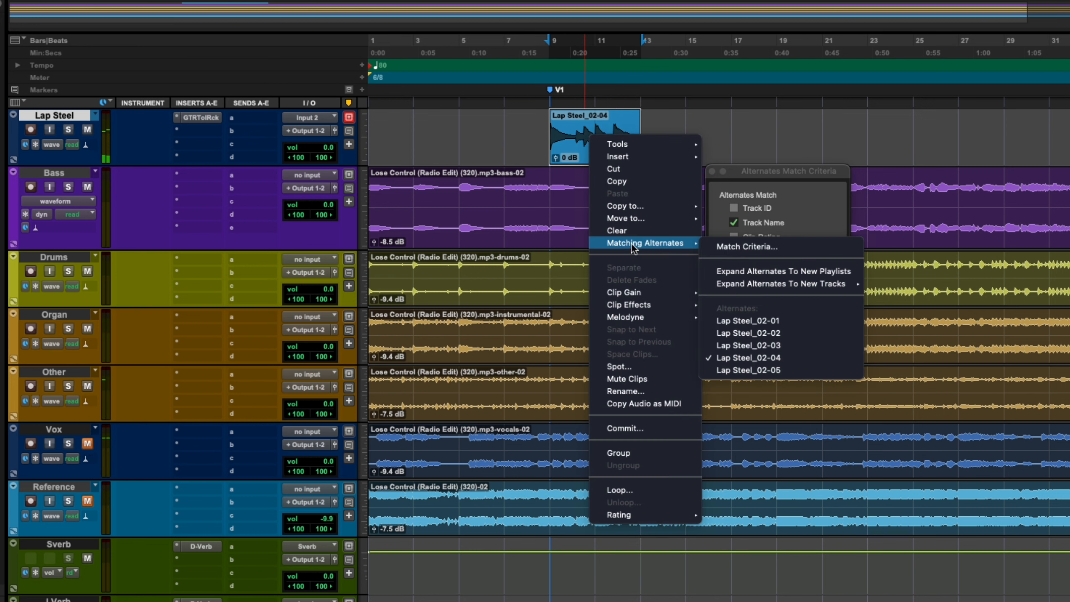
left_click(765, 371)
key("space")
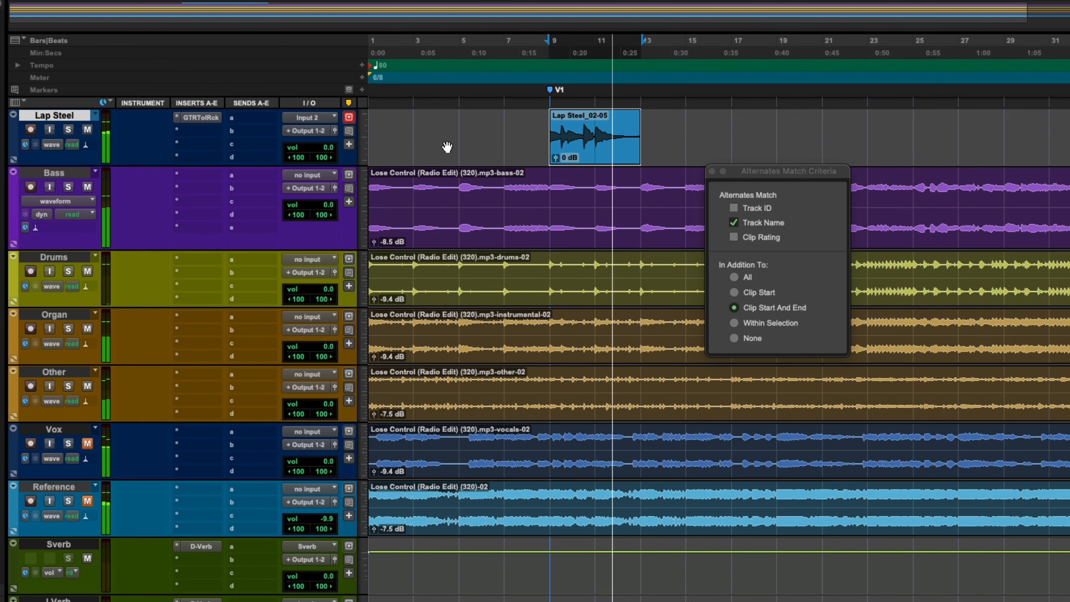
key("space")
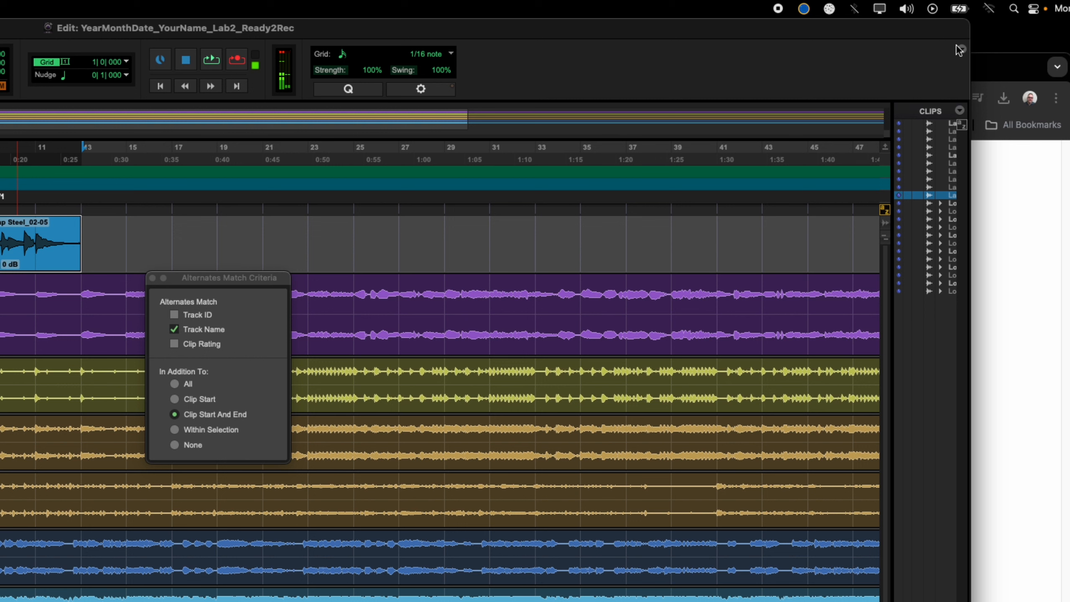
- Show the Synchronization, MIDI Controls and Ableton Link sections in the Edit window's toolbar
left_click(963, 49)
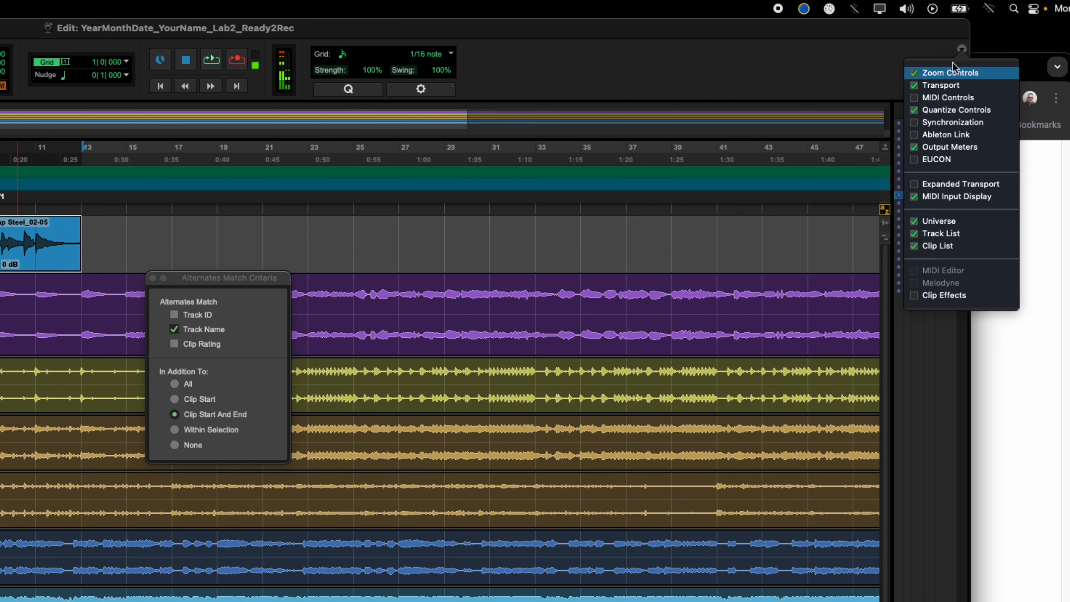
left_click(953, 122)
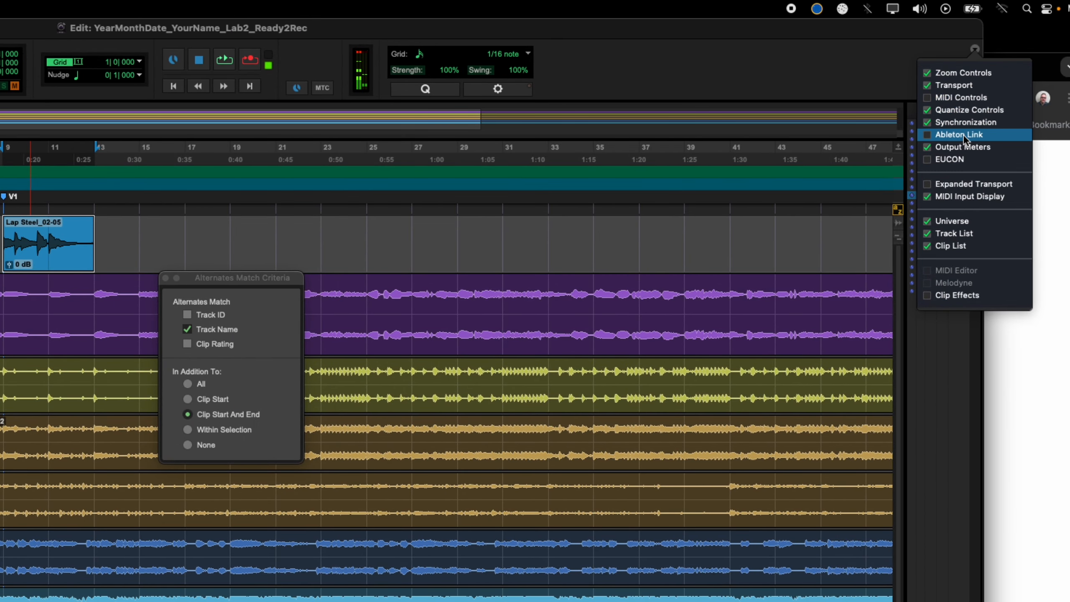
left_click(957, 97)
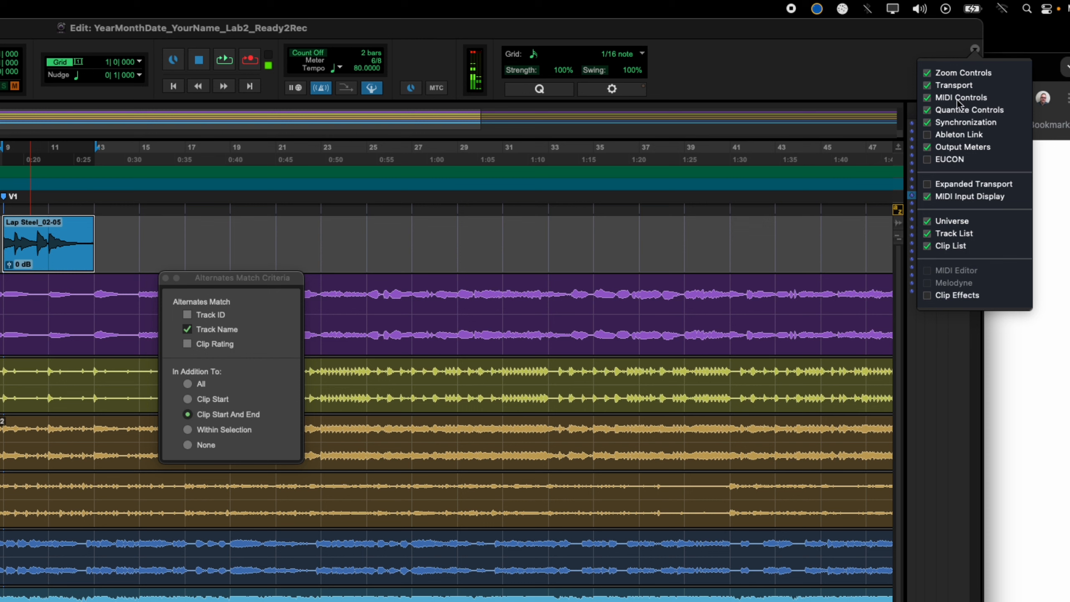
left_click(958, 136)
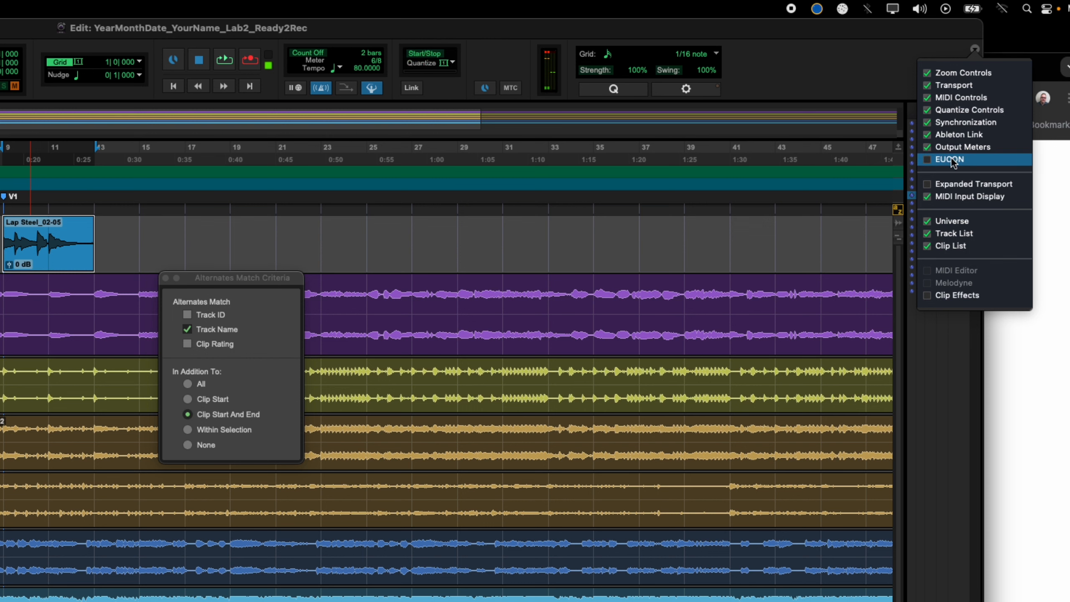
- Show the EUCON section and the Expanded Transport in the Edit window's toolbar
left_click(953, 161)
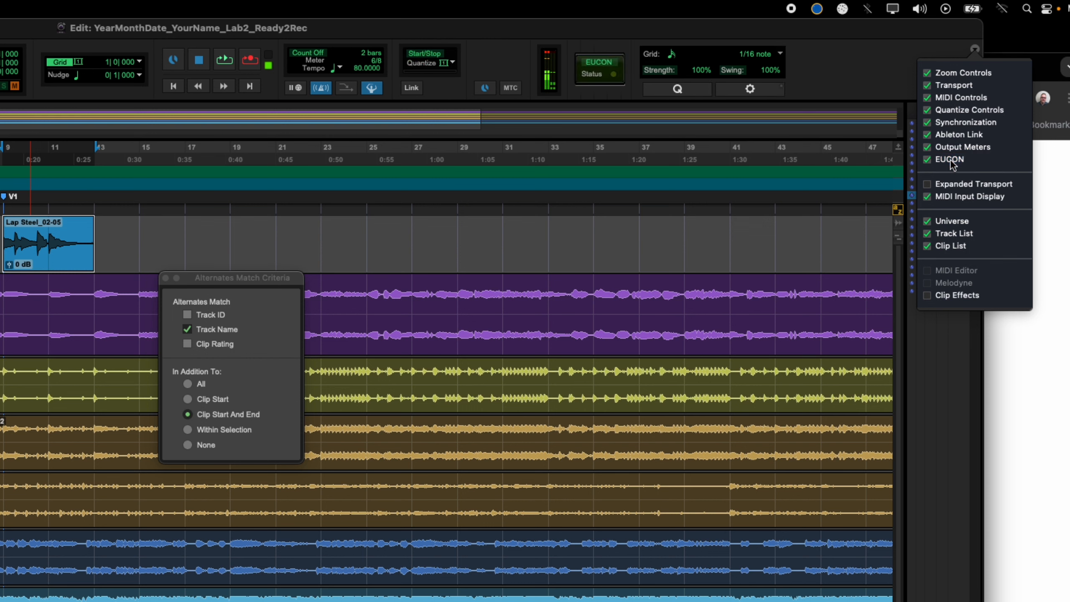
left_click(965, 184)
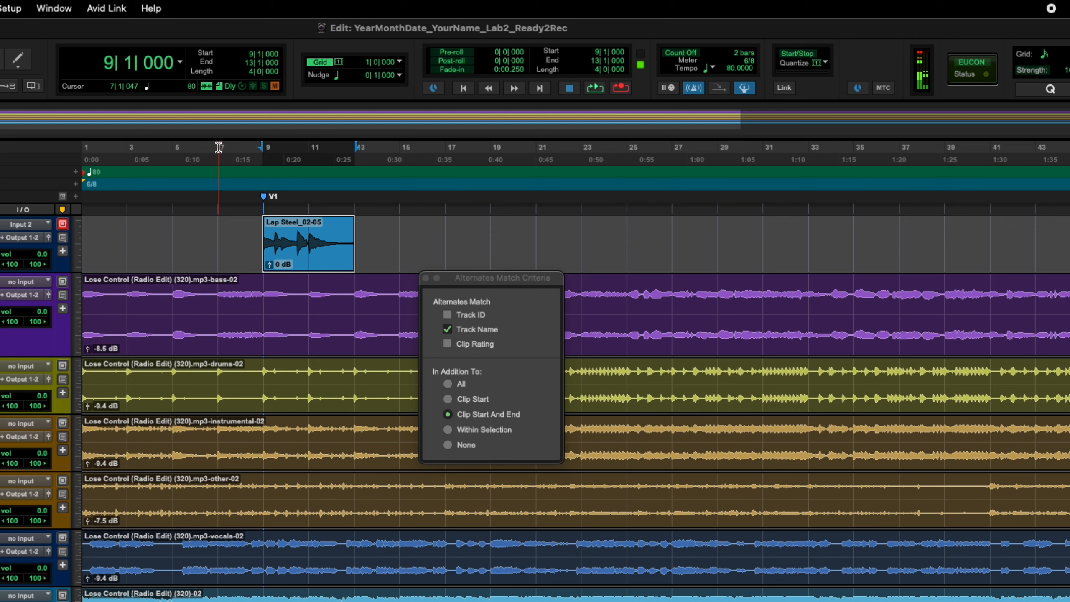
- Enable pre-roll with a length of 2 bars and close the Alternates Match Criteria window
left_click(458, 53)
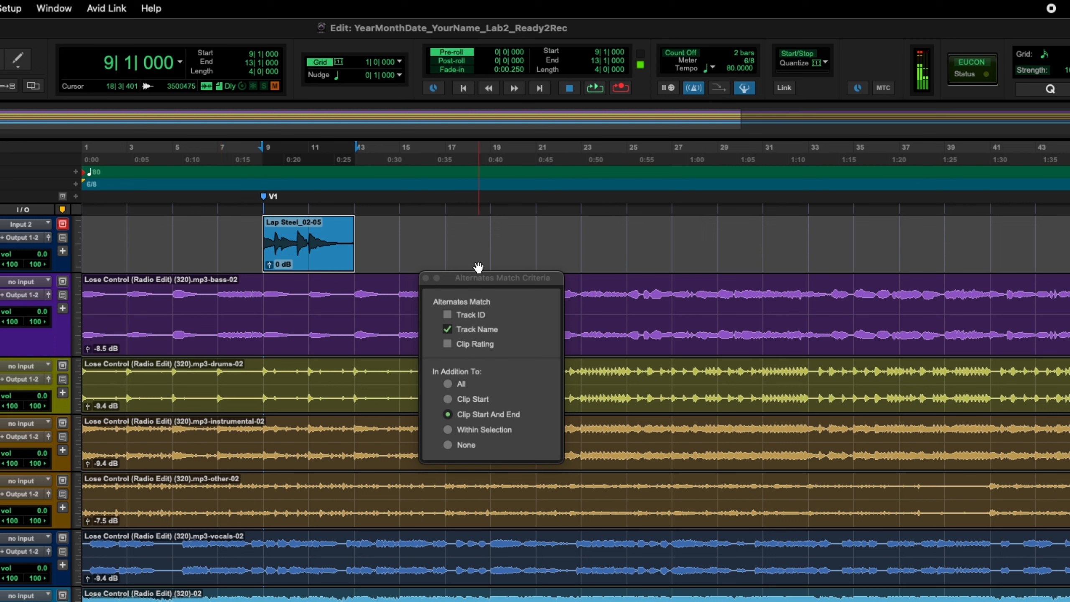
left_click(497, 53)
left_click(425, 279)
- Place the playback position at bars 11, 8, 9 and 13 and audition the session with the two-bar pre-roll
left_click(319, 153)
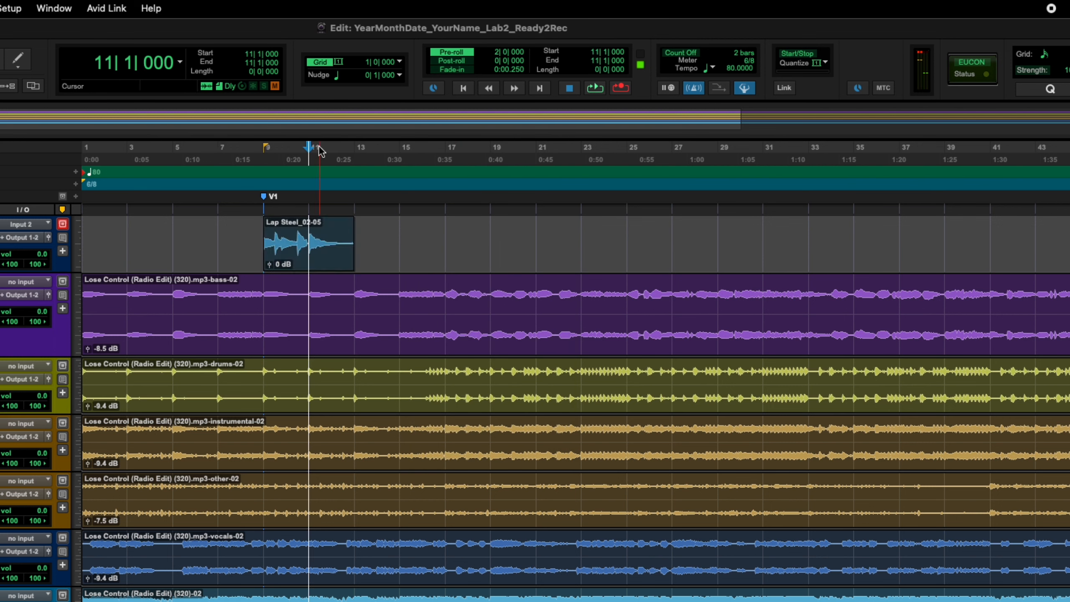
left_click(233, 143)
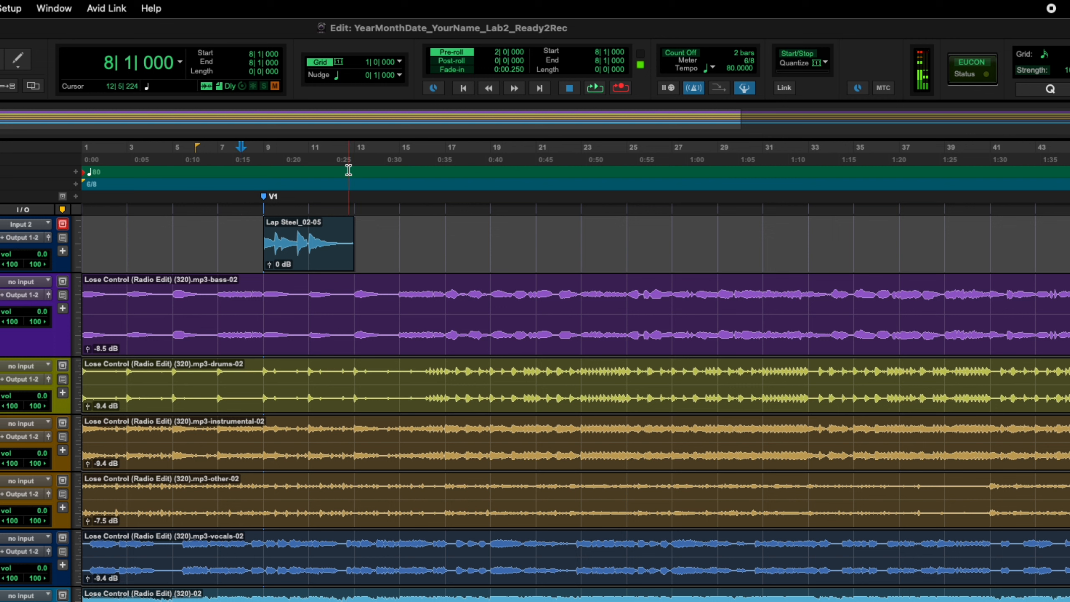
key("space")
key("space")
left_click(274, 153)
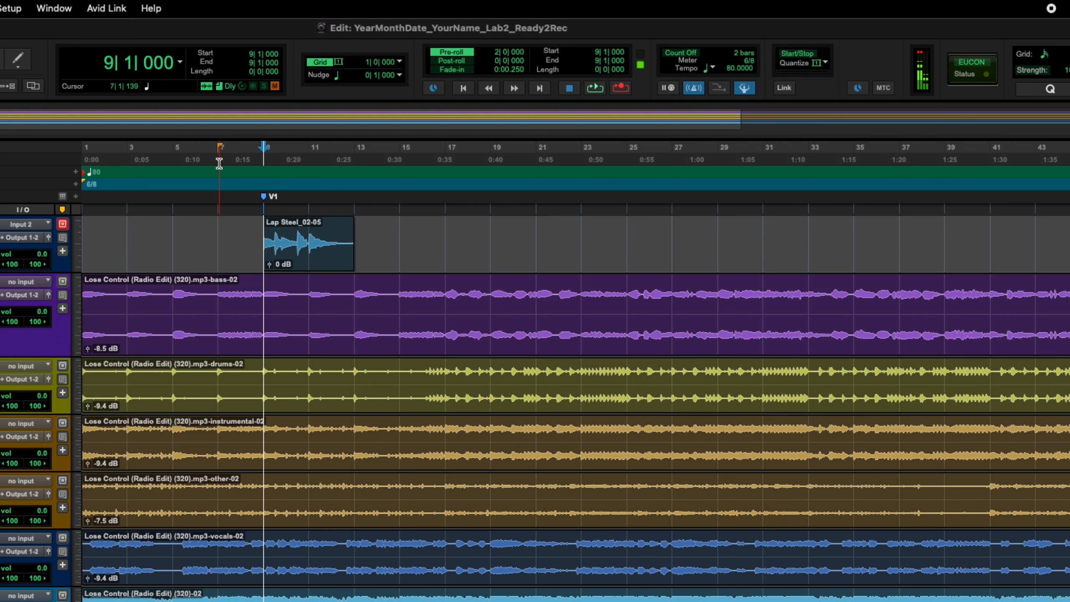
key("space")
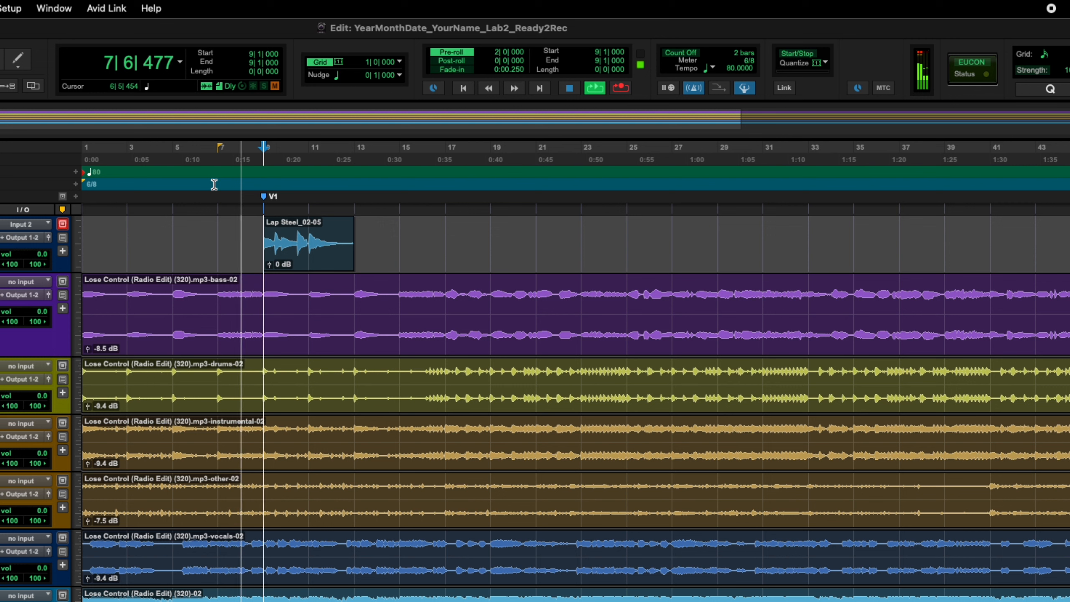
key("space")
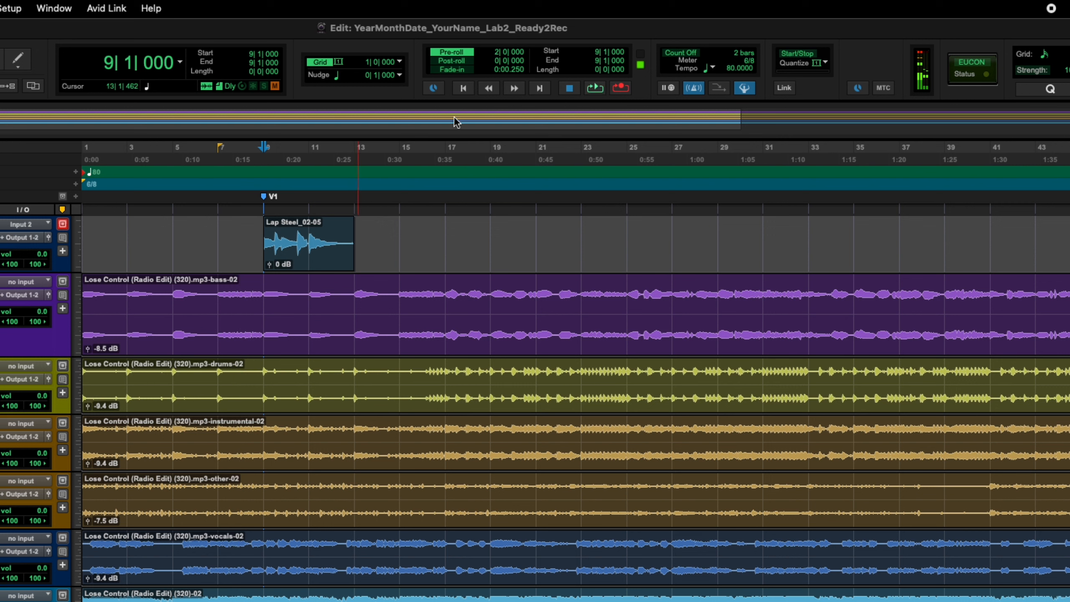
left_click(358, 147)
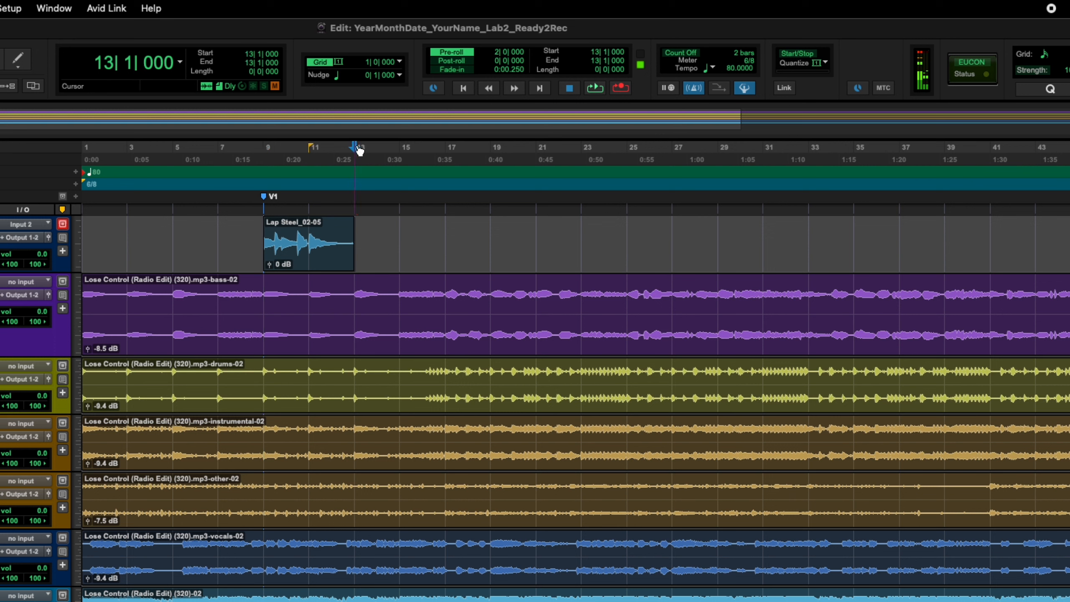
- Turn pre-roll off and Count Off on, and play the session briefly from bar 9
left_click(468, 55)
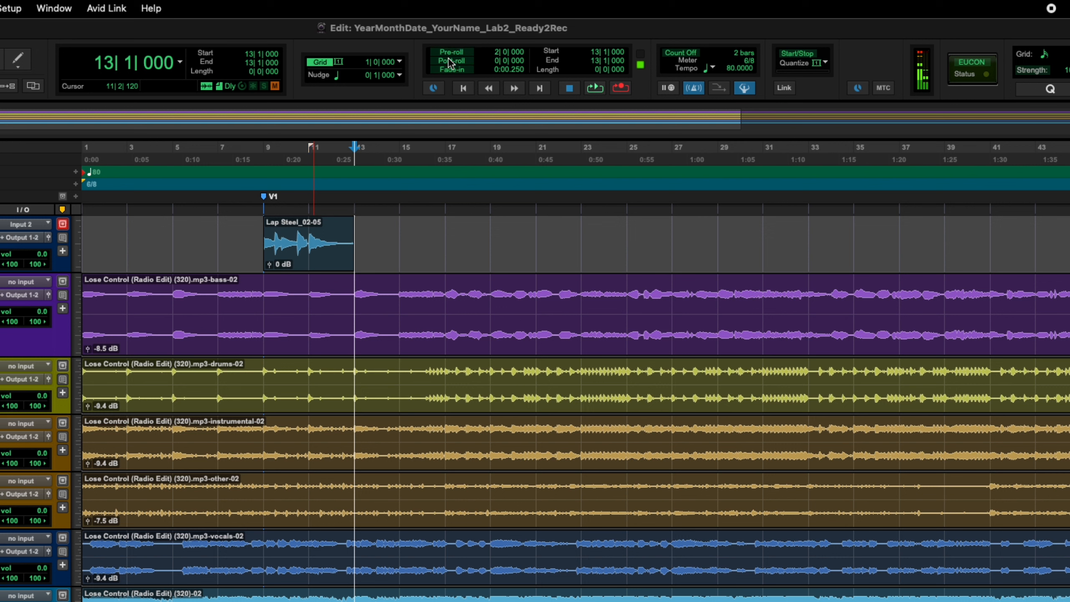
left_click(683, 52)
left_click(265, 149)
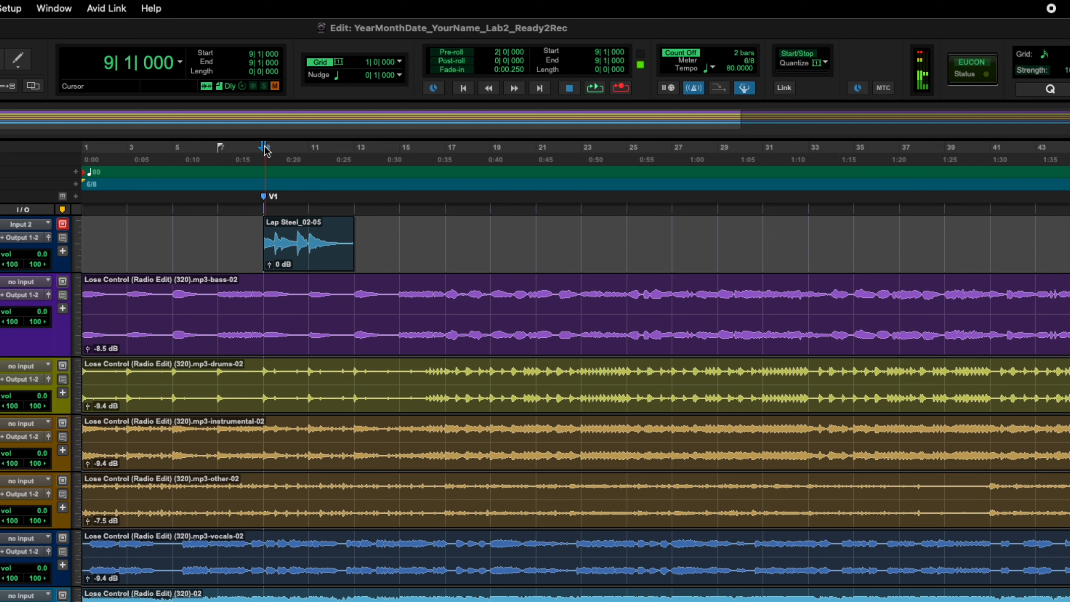
key("space")
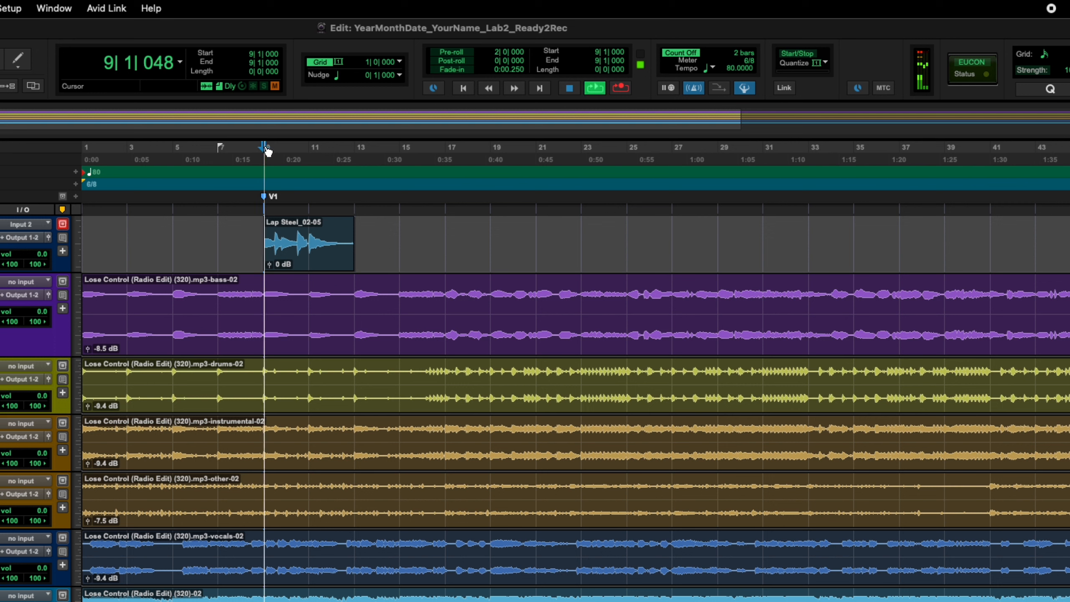
key("space")
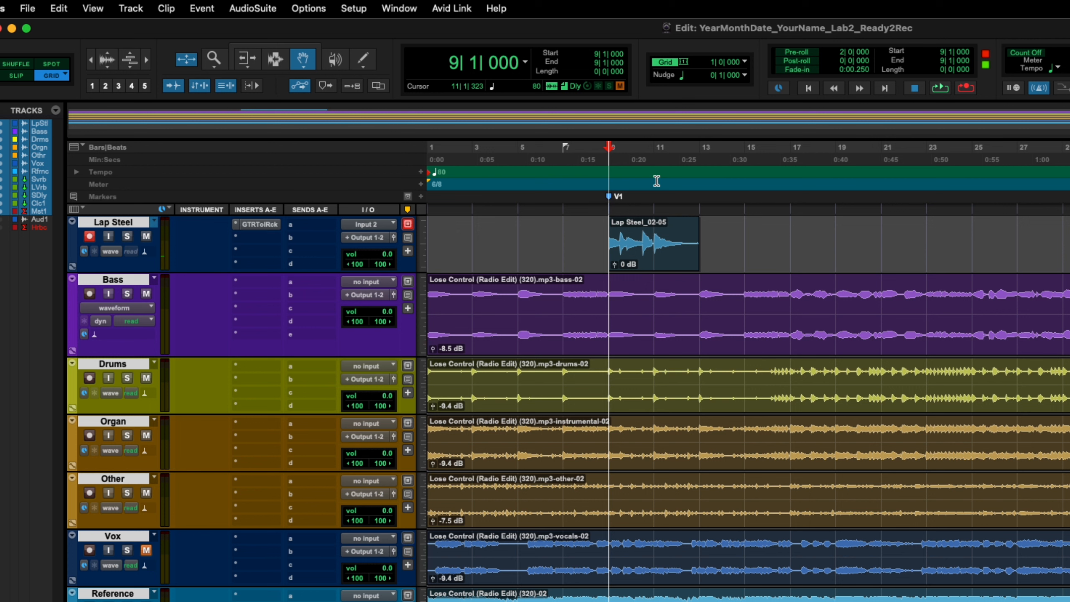
- Try recording the armed Lap Steel track from bar 9 with the count-off, and stop the transport
key("space")
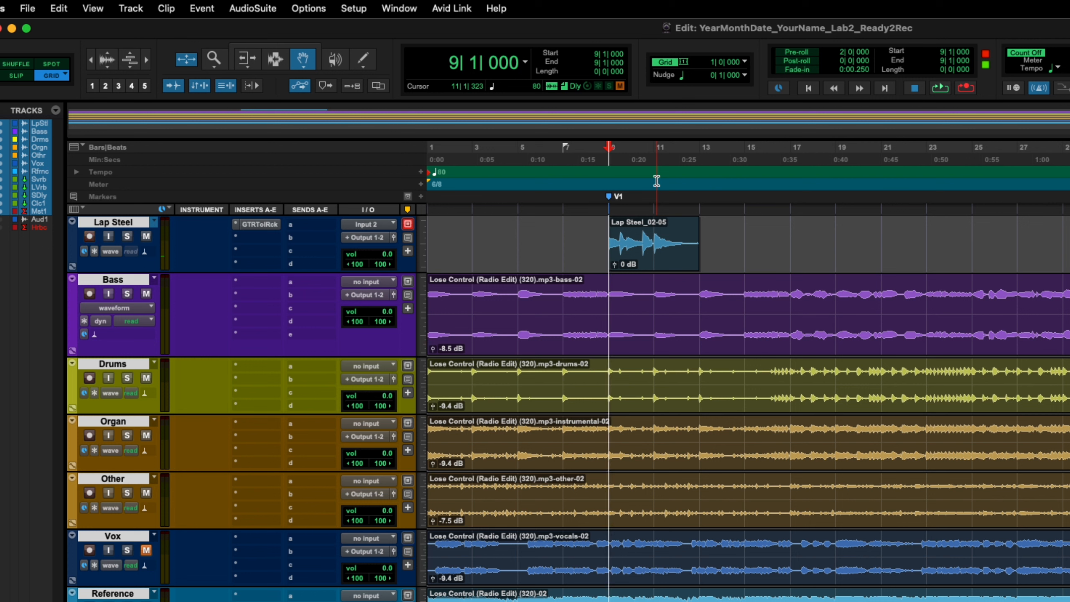
key("super+space")
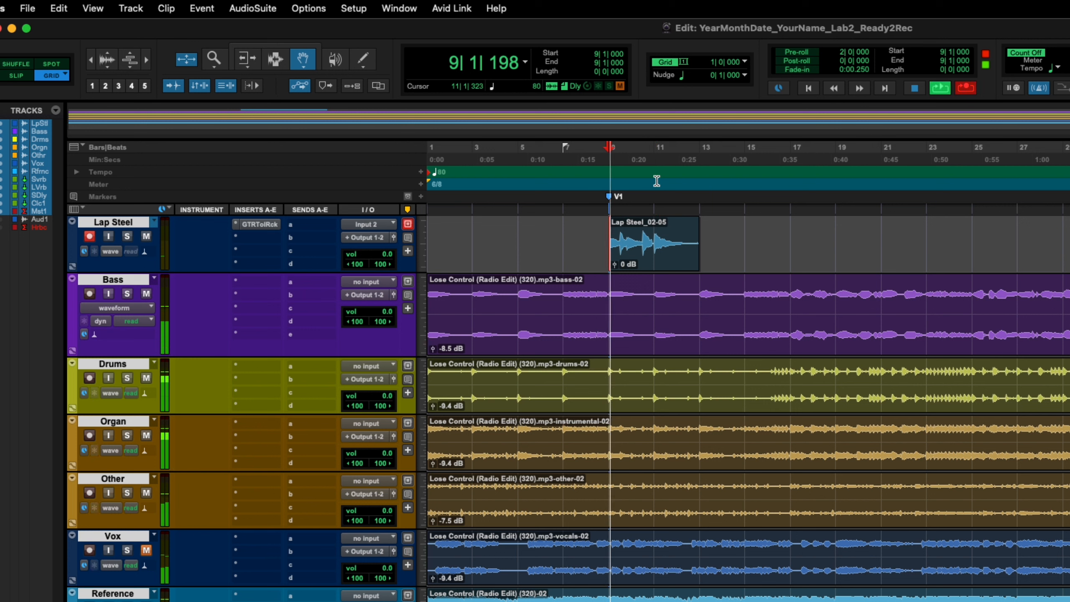
key("space")
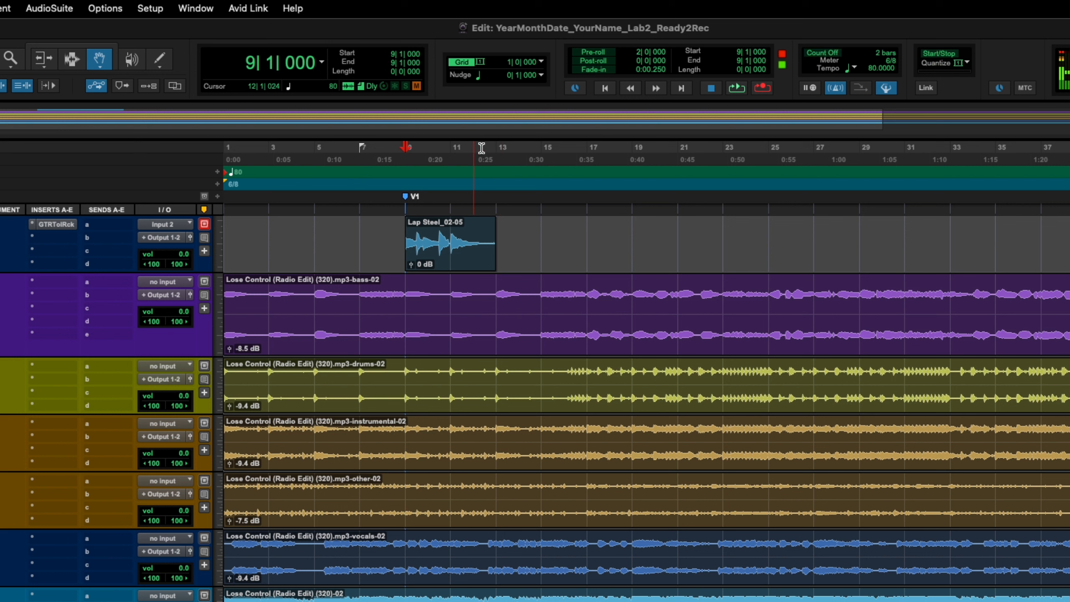
- Select bars 9 to 13 and check the Lap Steel clip's options for matching alternates
left_click_drag(497, 157, 407, 157)
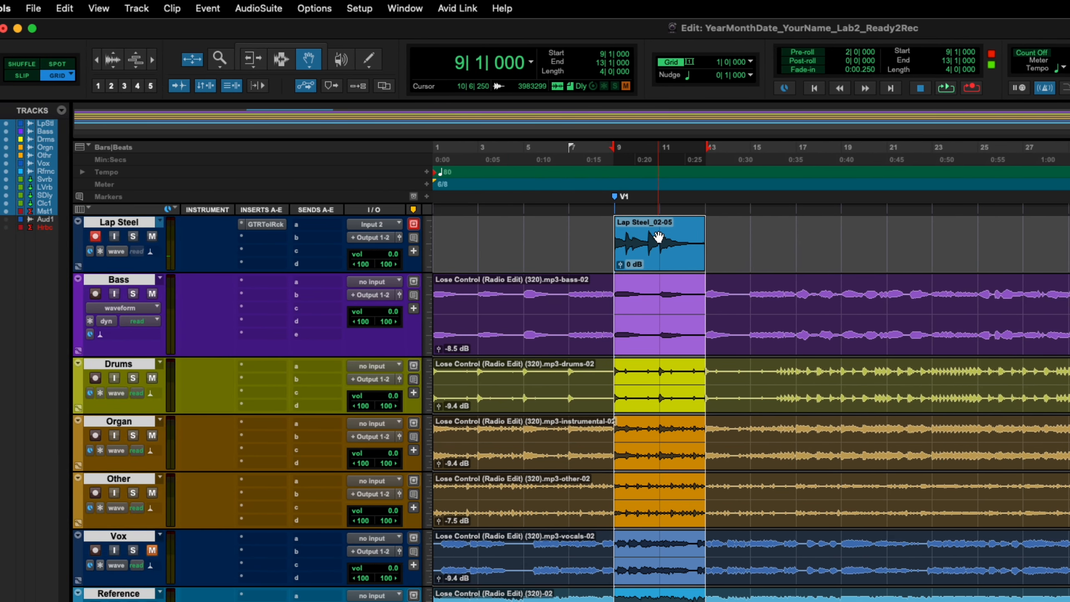
right_click(659, 237)
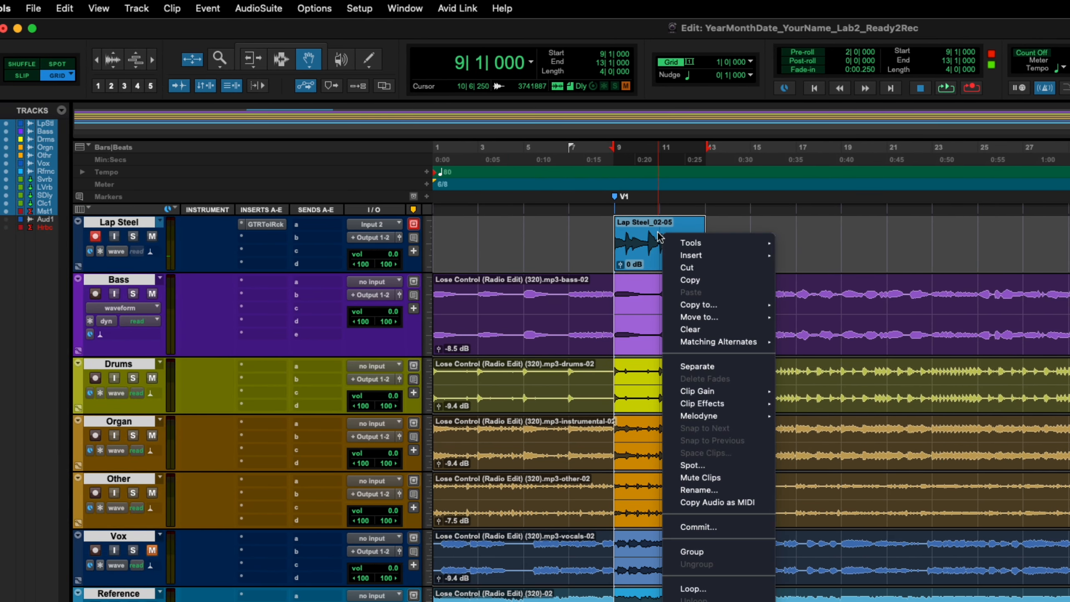
mouse_move(732, 346)
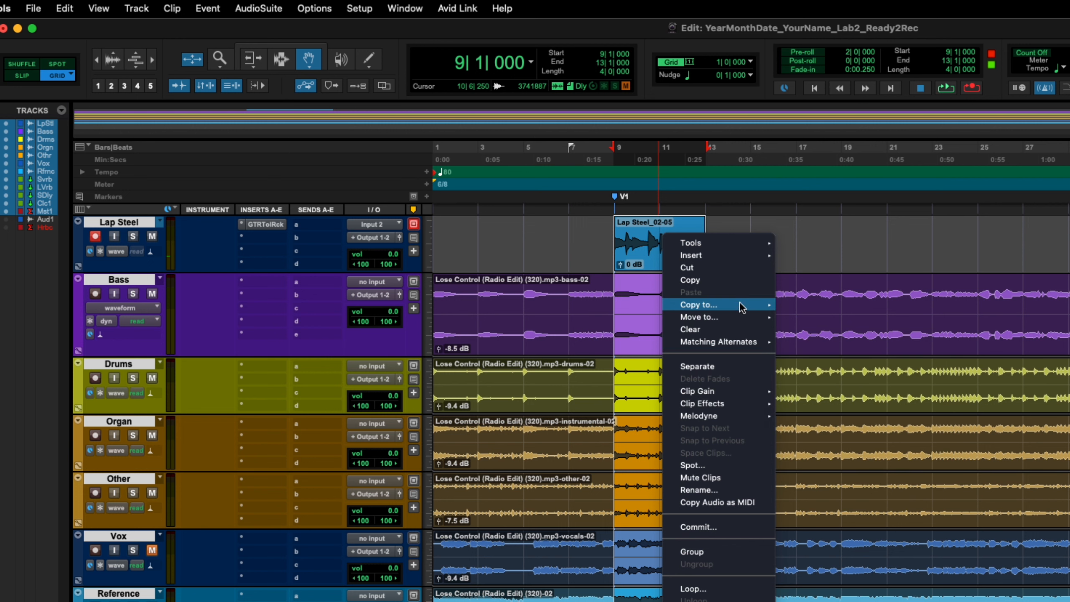
left_click(547, 247)
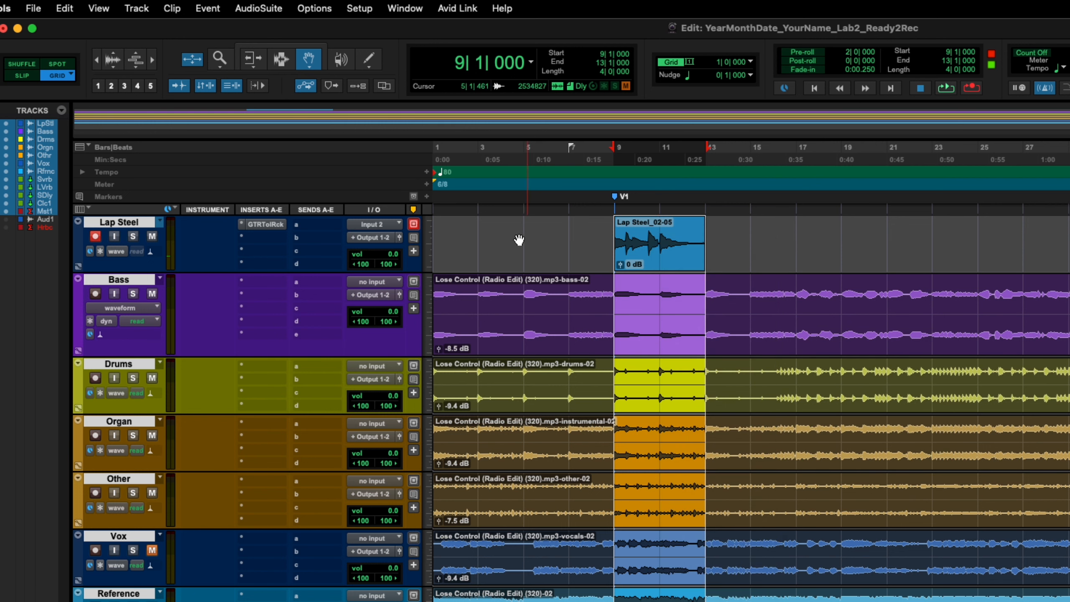
- Switch the Lap Steel track to playlists view and take it out of record-enable
left_click(116, 251)
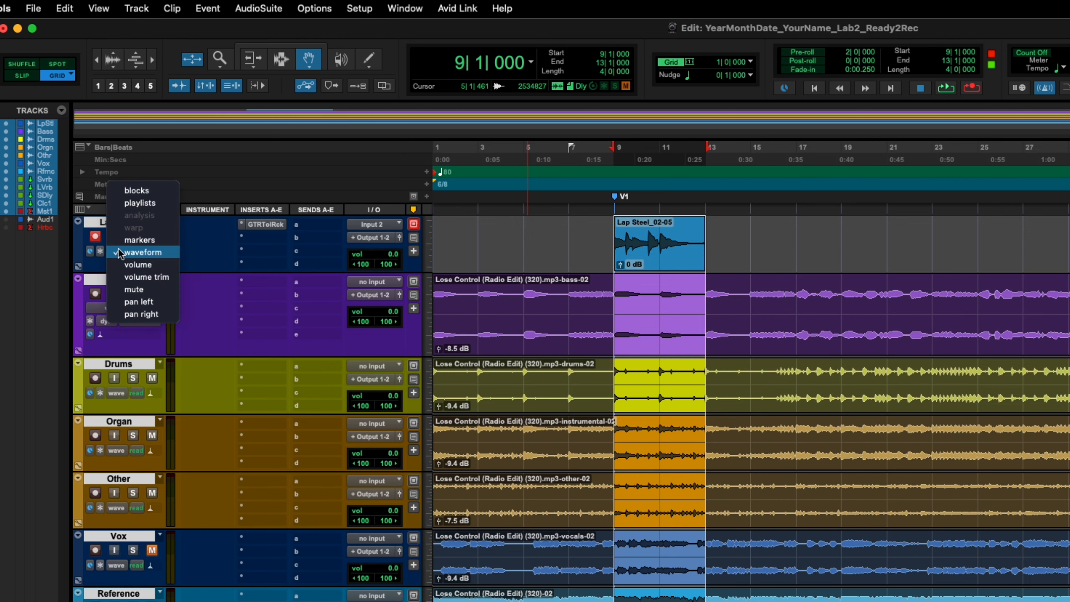
left_click(143, 204)
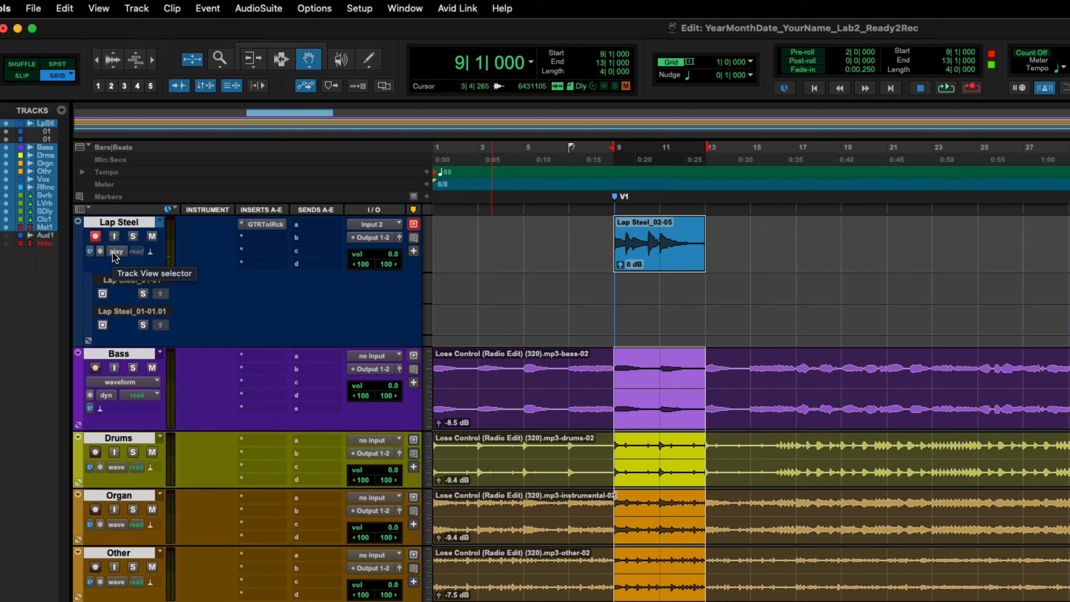
left_click(96, 238)
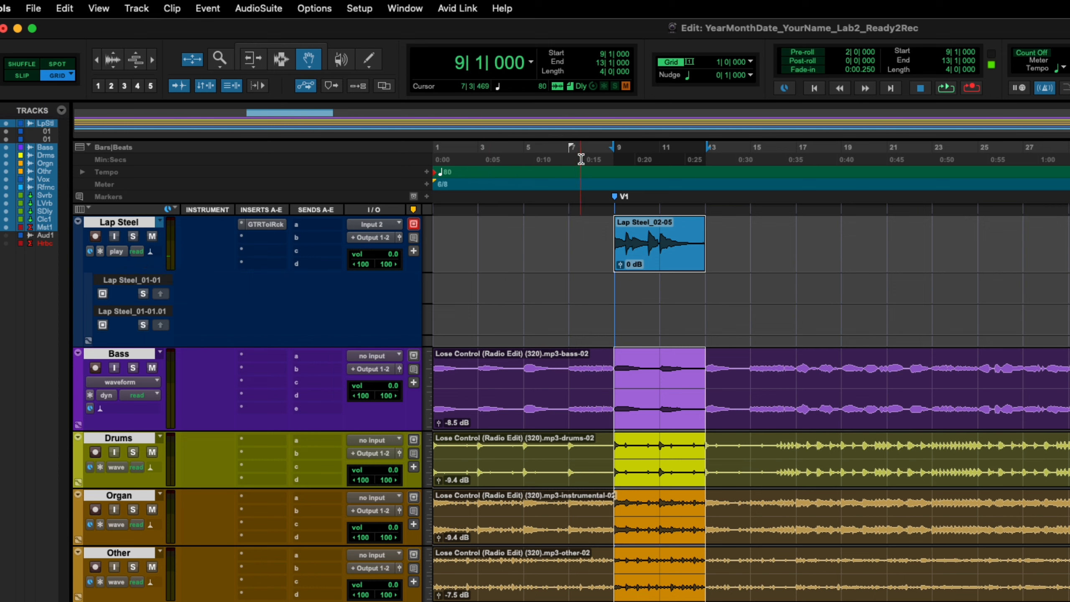
- Set the playback position to bar 7, record-arm the Lap Steel track and briefly play the session
left_click(599, 150)
left_click(572, 151)
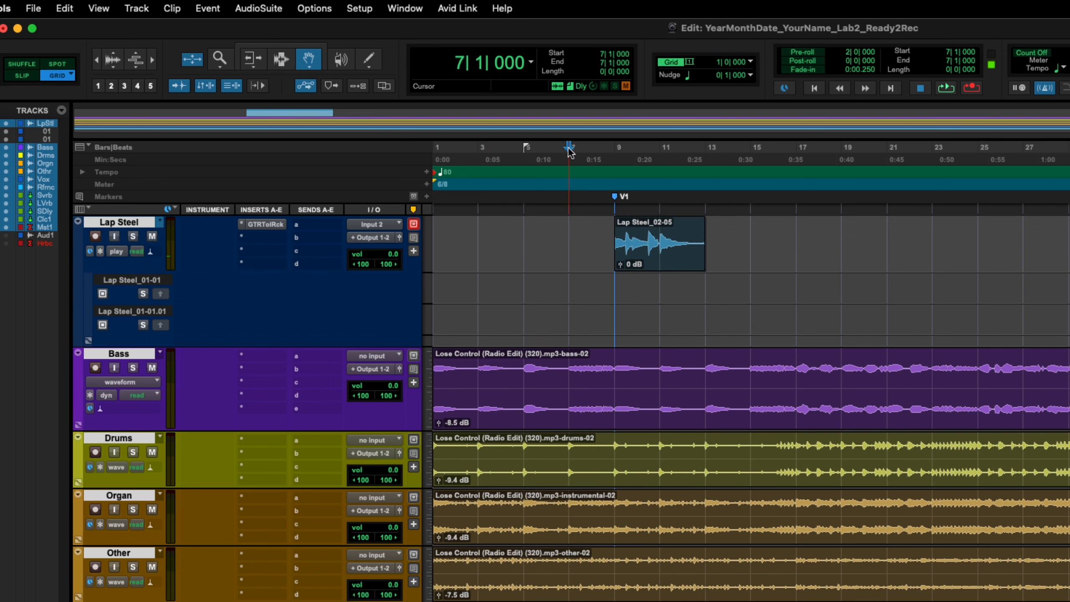
left_click(95, 237)
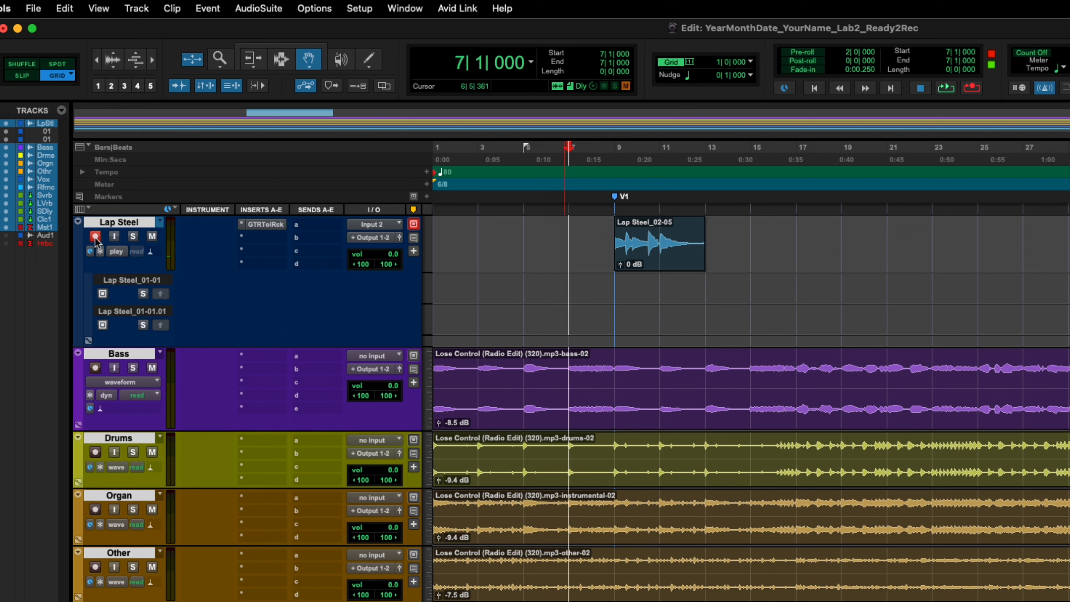
key("space")
key("space")
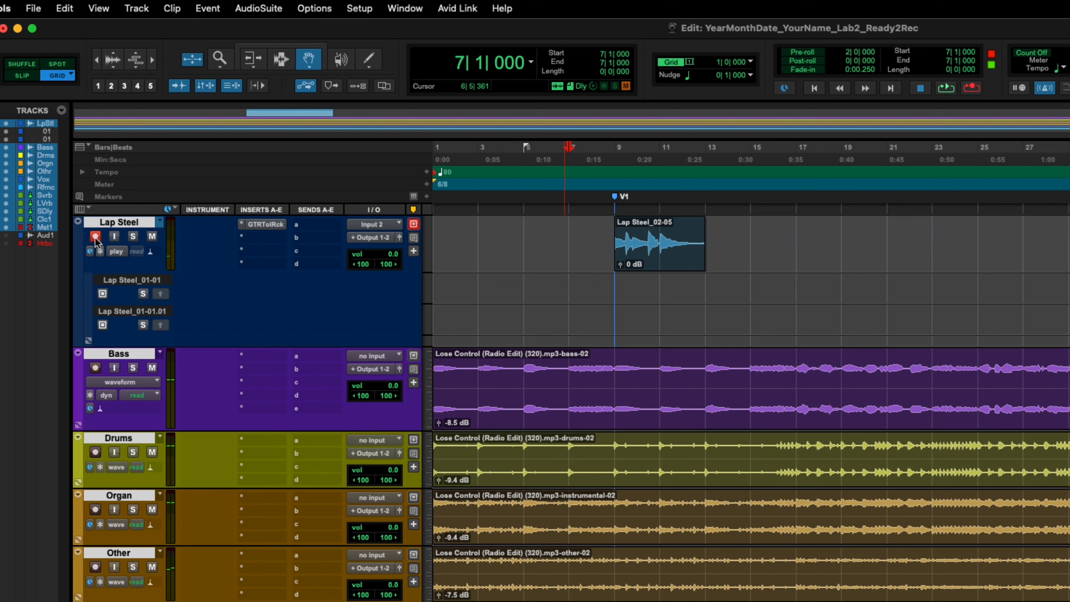
- Play the session from bar 15 with the Lap Steel track armed, and stop
left_click(752, 152)
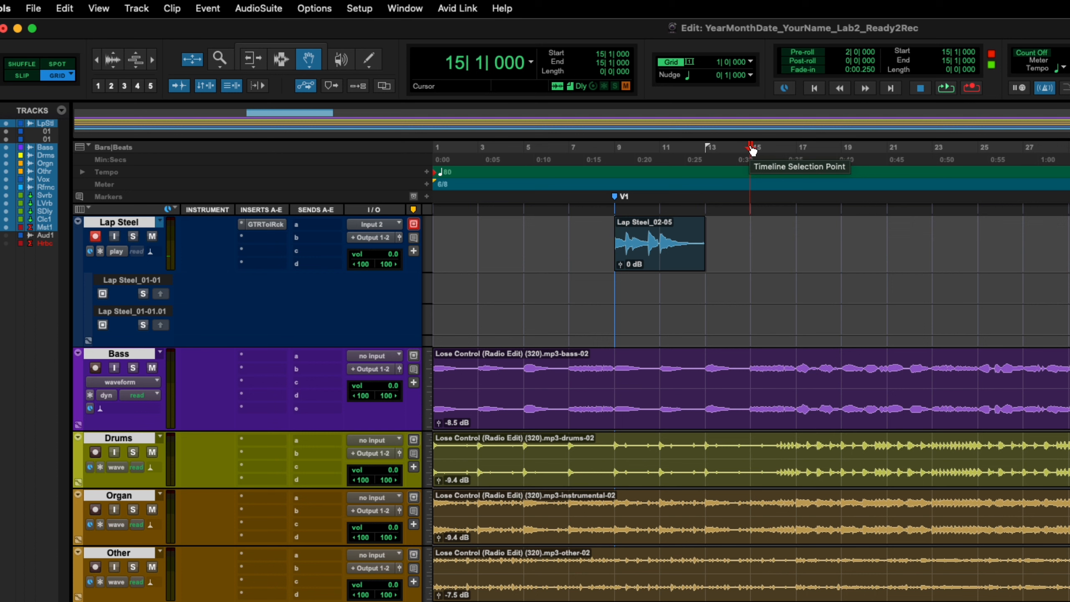
key("space")
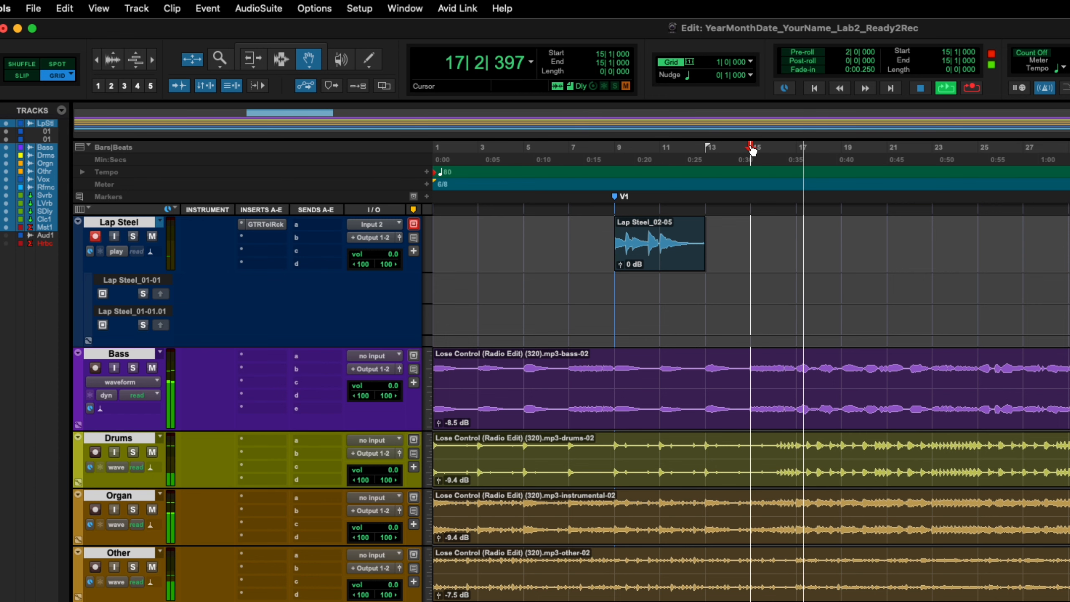
key("space")
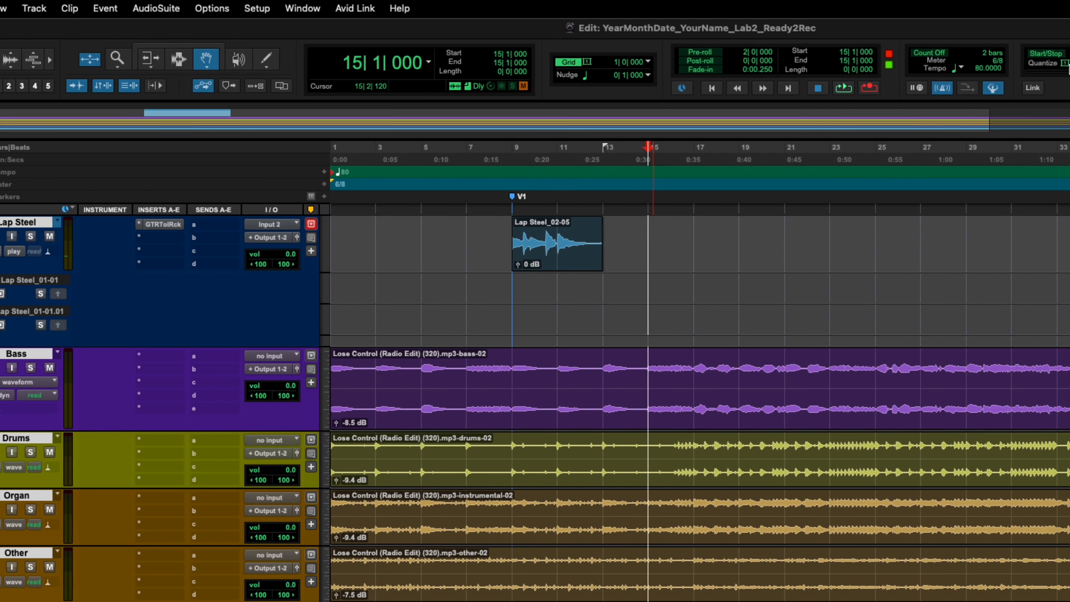
- Set the record mode to QuickPunch and punch in a Lap Steel recording from about bar 17 to bar 19 during playback
right_click(869, 88)
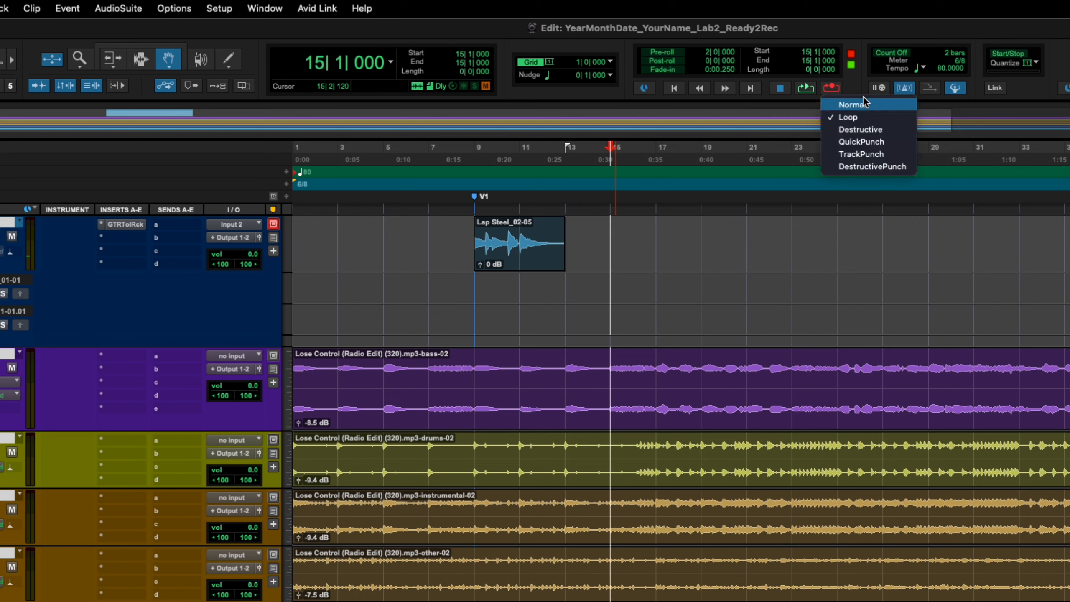
left_click(875, 143)
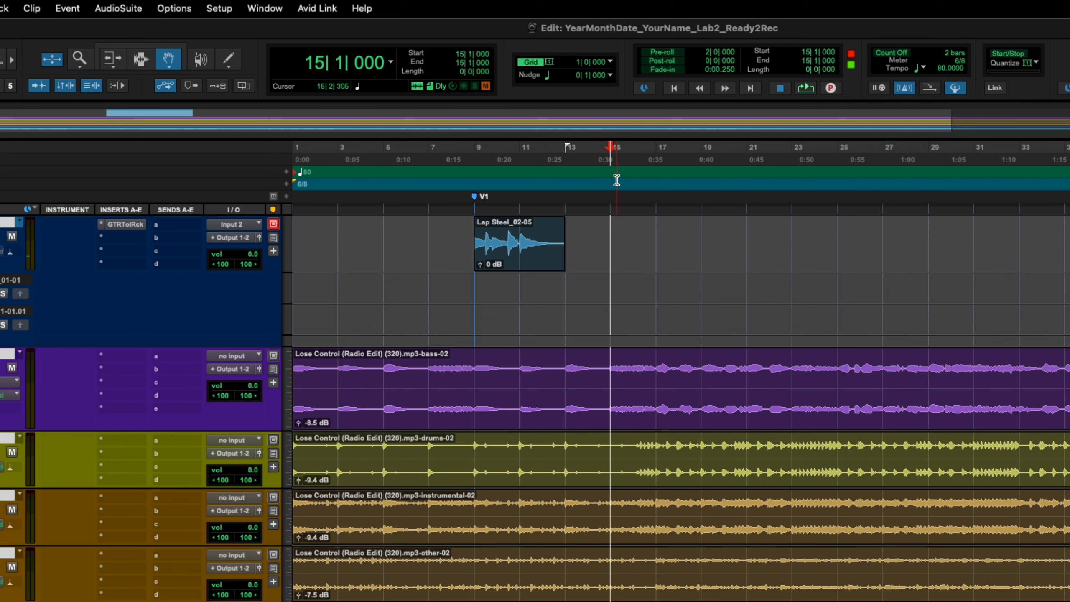
key("space")
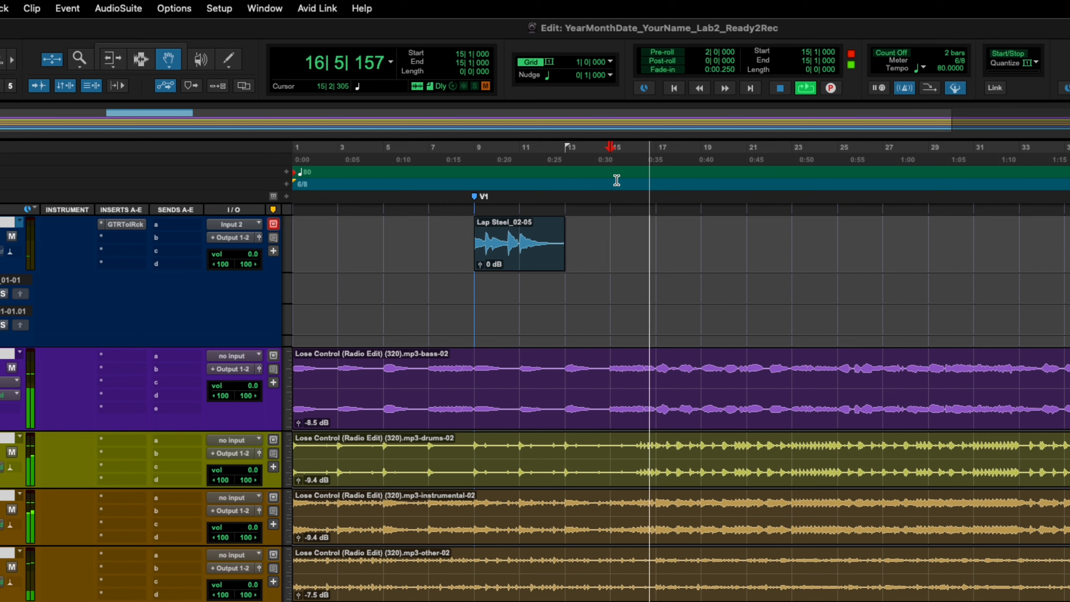
key("super+space")
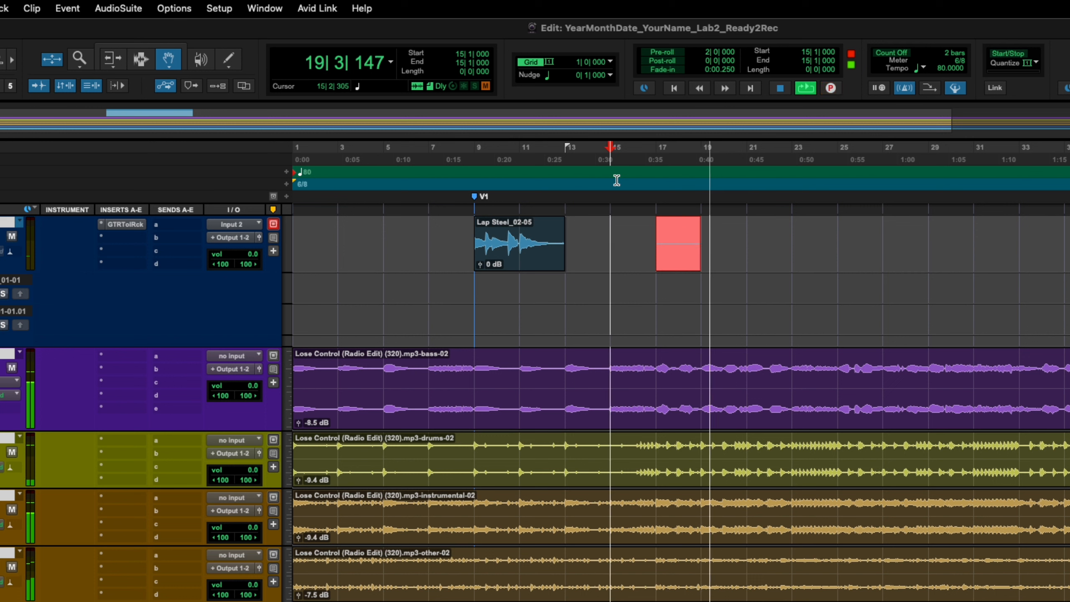
key("space")
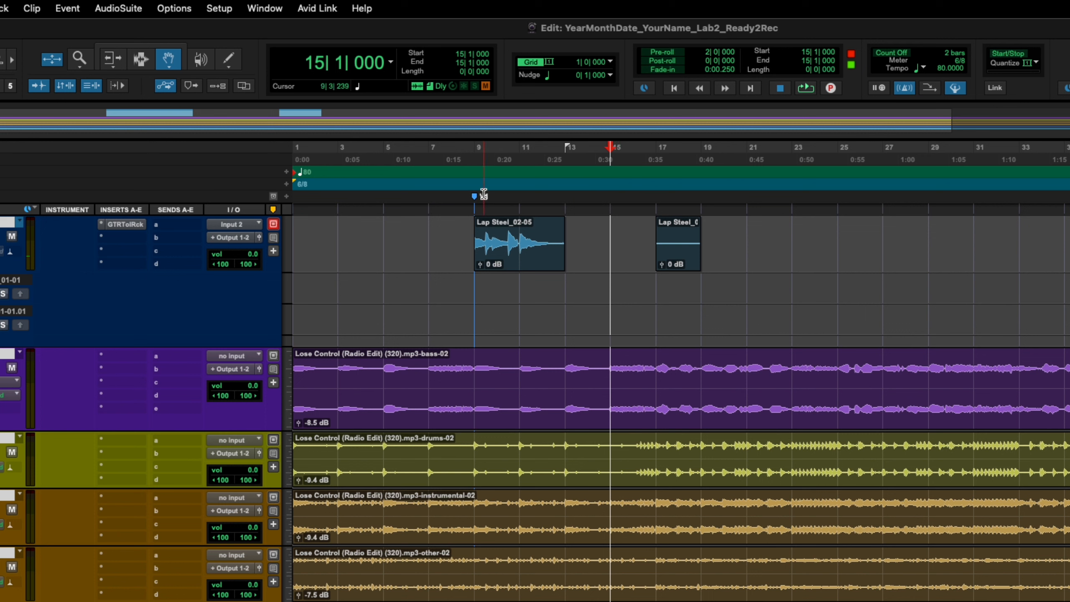
- Play the session from bar 5 and punch in Lap Steel recordings at about bars 7 to 9 and 13 to 15
left_click(384, 152)
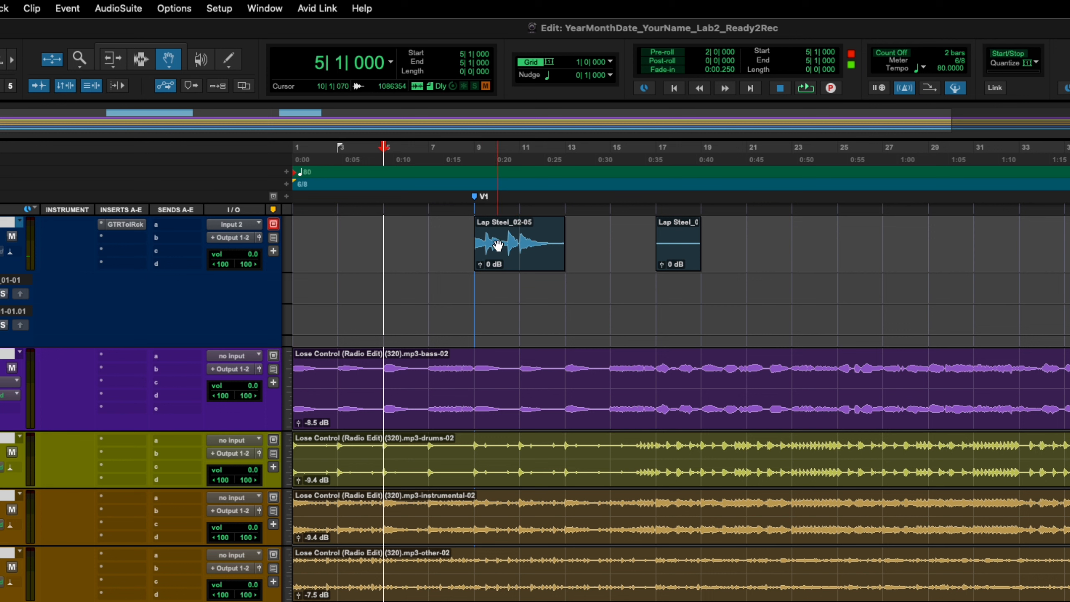
key("space")
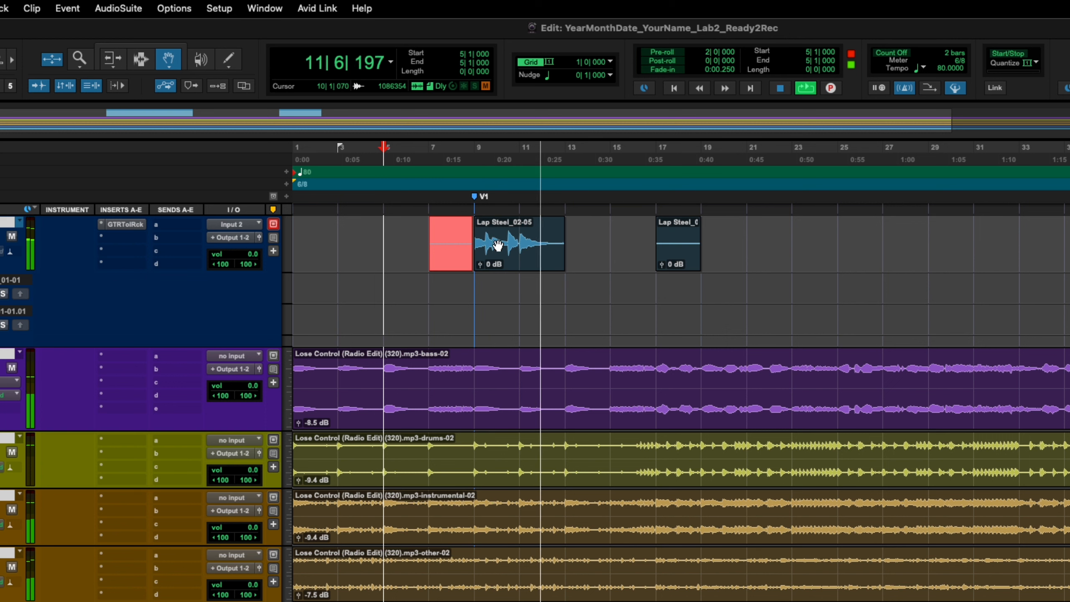
key("super+space")
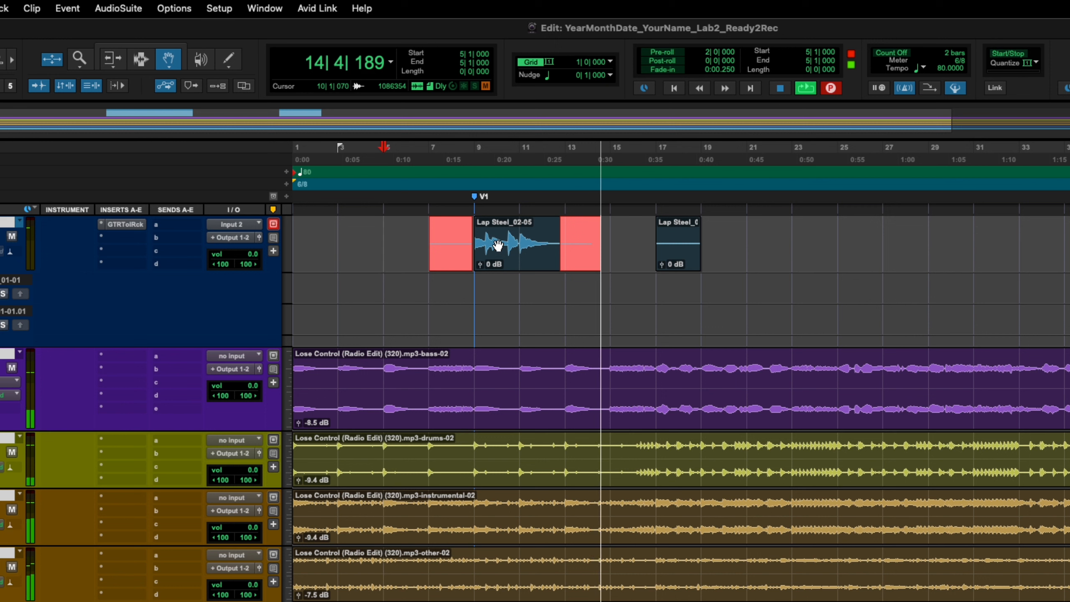
key("space")
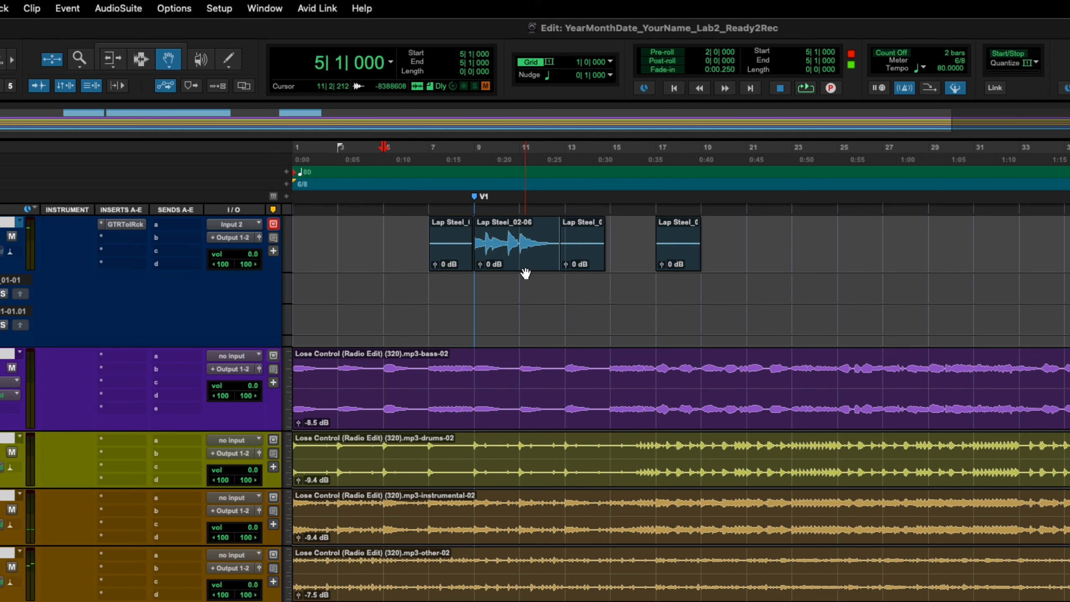
- Trim the start of the second punched-in Lap Steel clip to bar 13, uncovering the end of the earlier take
left_click(79, 58)
left_click_drag(606, 238, 523, 251)
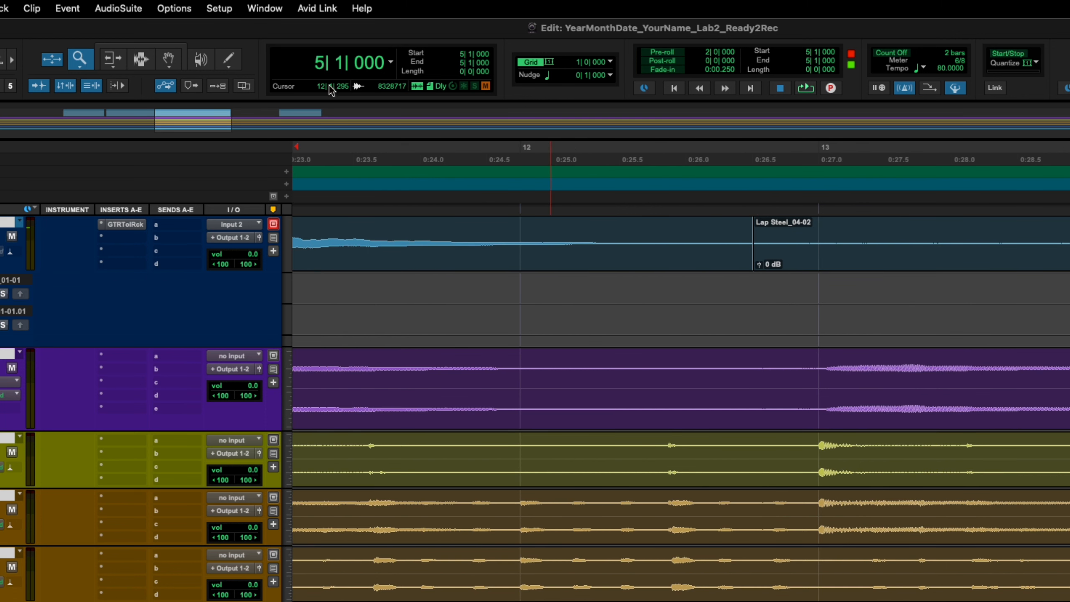
left_click(118, 59)
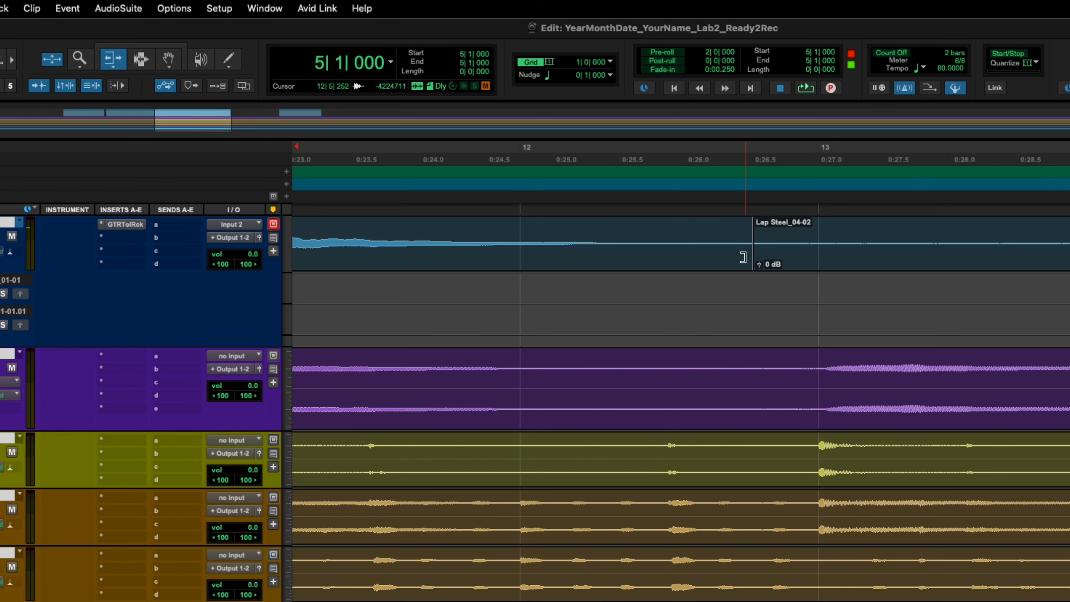
double_click(758, 258)
double_click(851, 249)
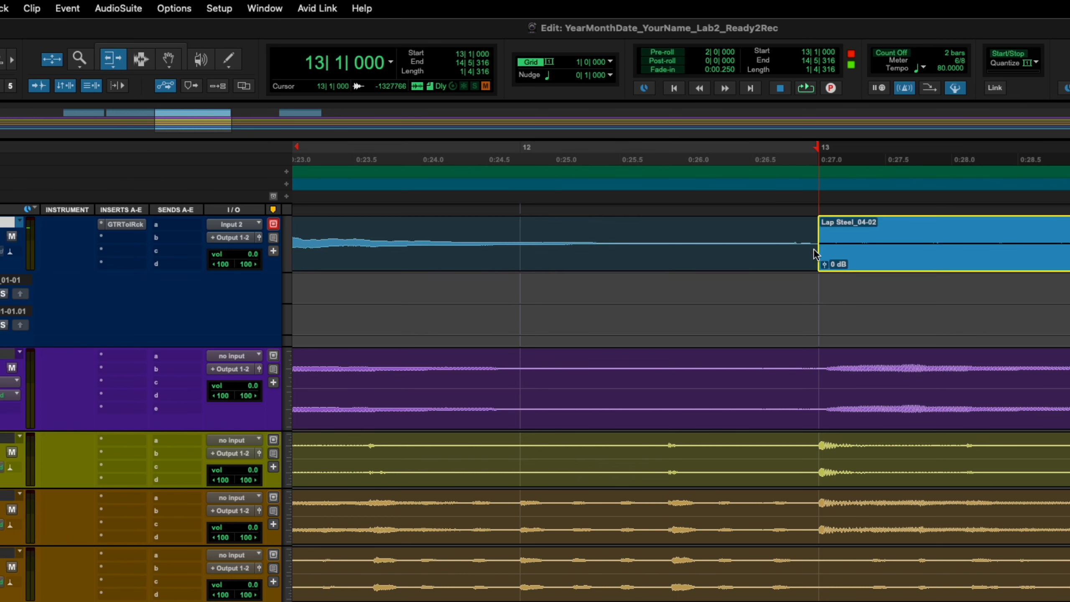
- Extend the end of the first punched-in Lap Steel clip to bar 9, closing the gap before the V1 marker
left_click(79, 59)
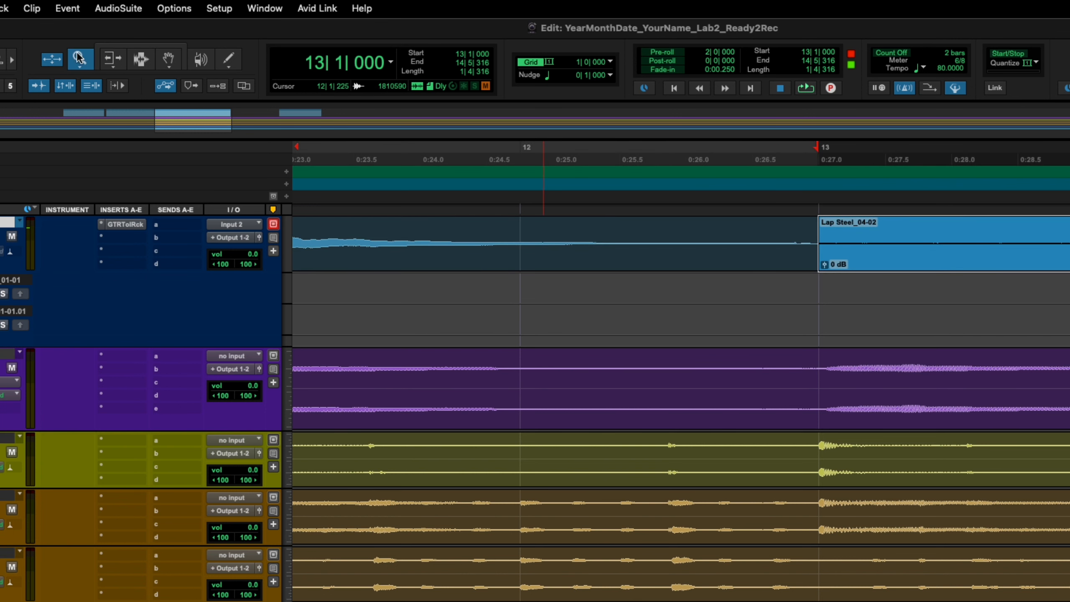
left_click(555, 251, "alt")
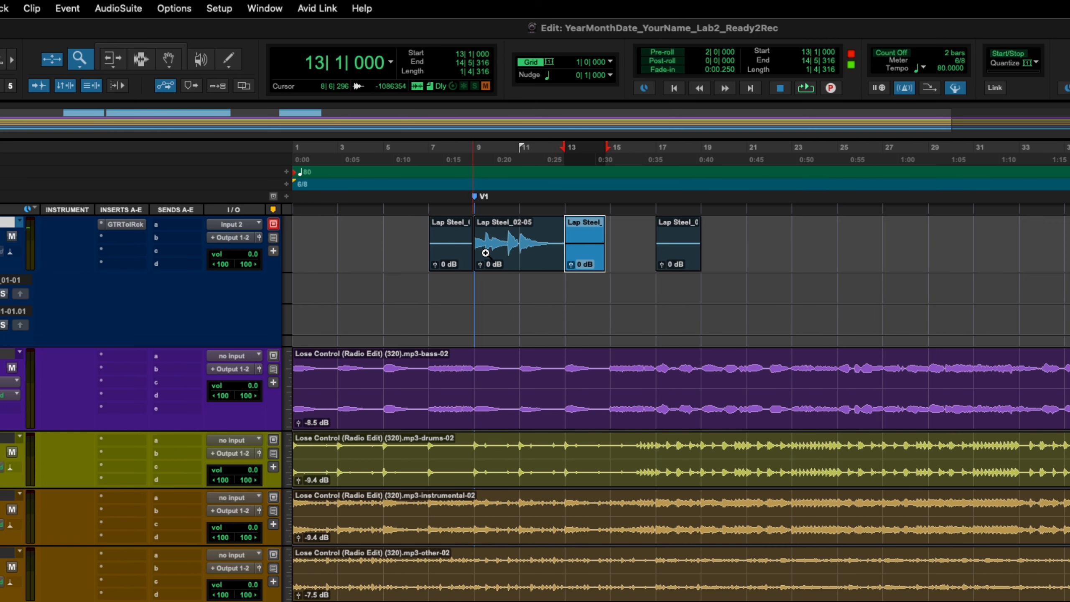
left_click_drag(497, 253, 453, 256)
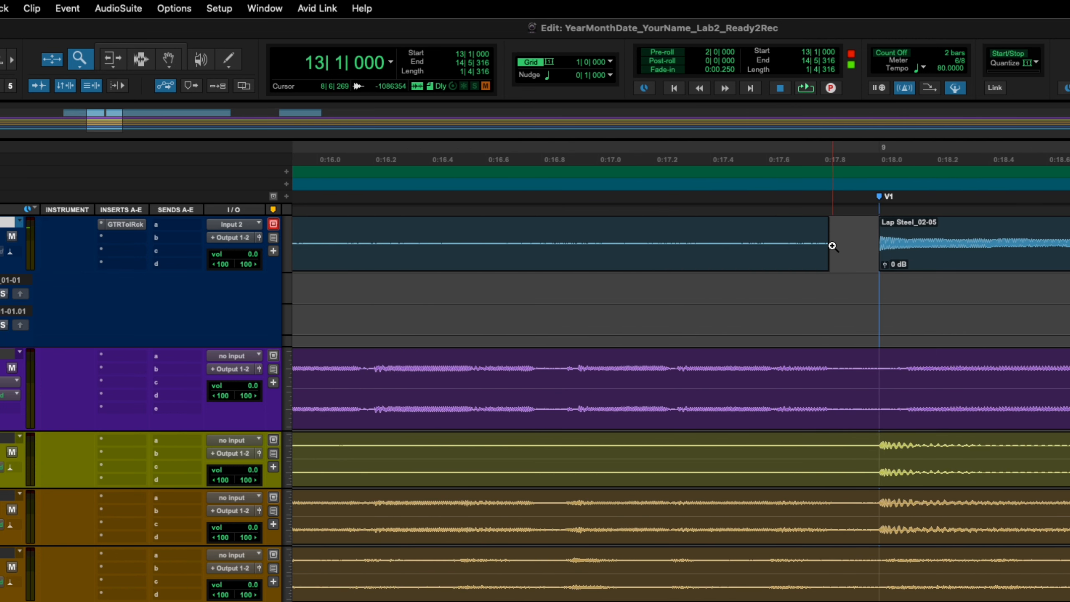
left_click(112, 59)
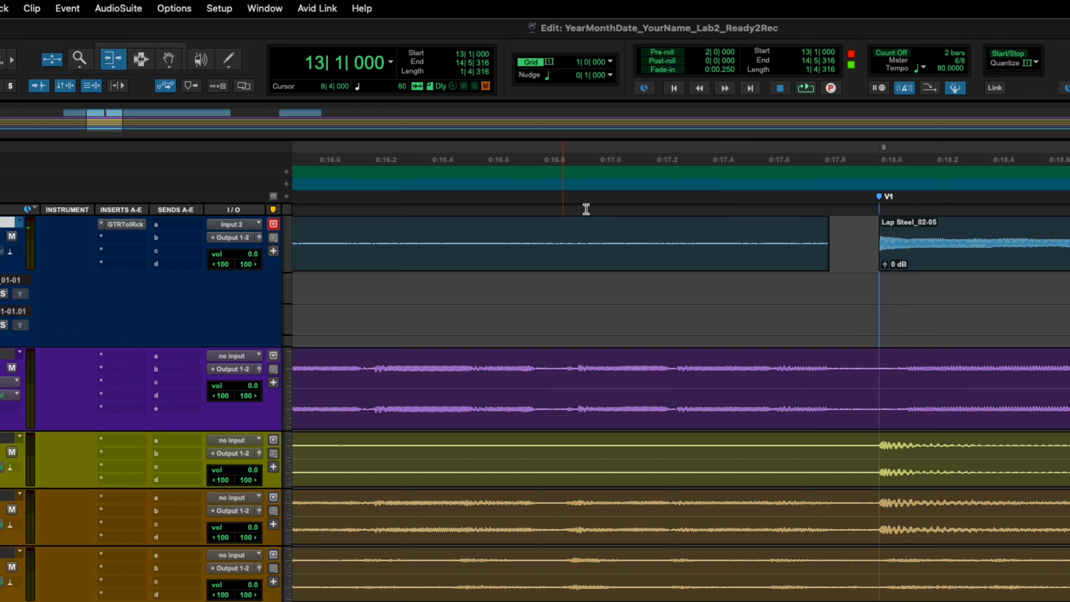
left_click_drag(803, 248, 840, 259)
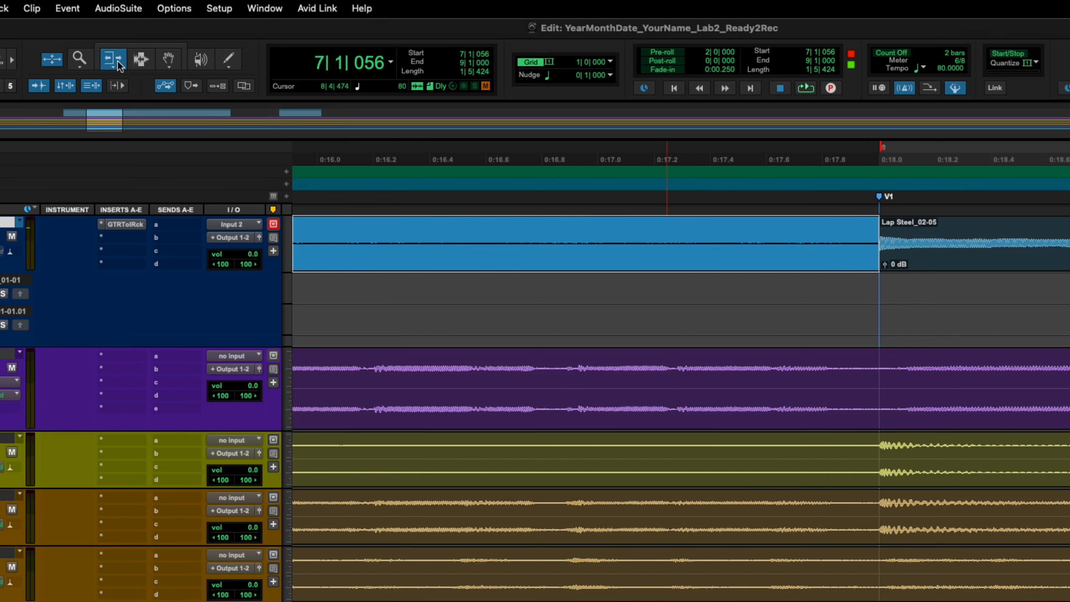
left_click(79, 61)
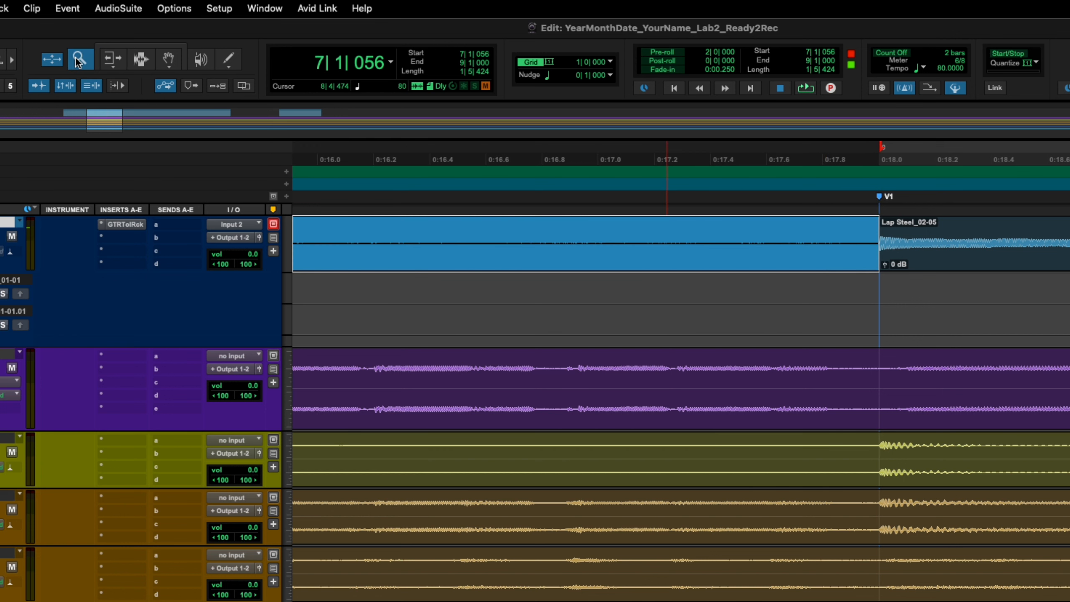
left_click(633, 253, "alt")
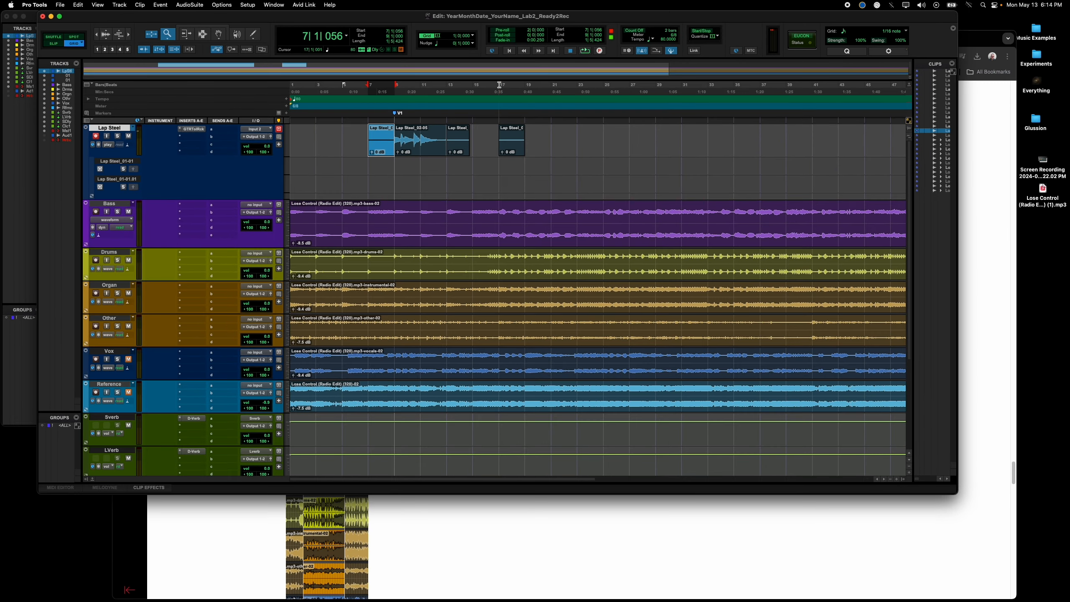
- Switch to Chrome and read the Lab 2 instructions from Loop Playback down to Create a Basic Mix and Bounce the Mix
key("super+Tab")
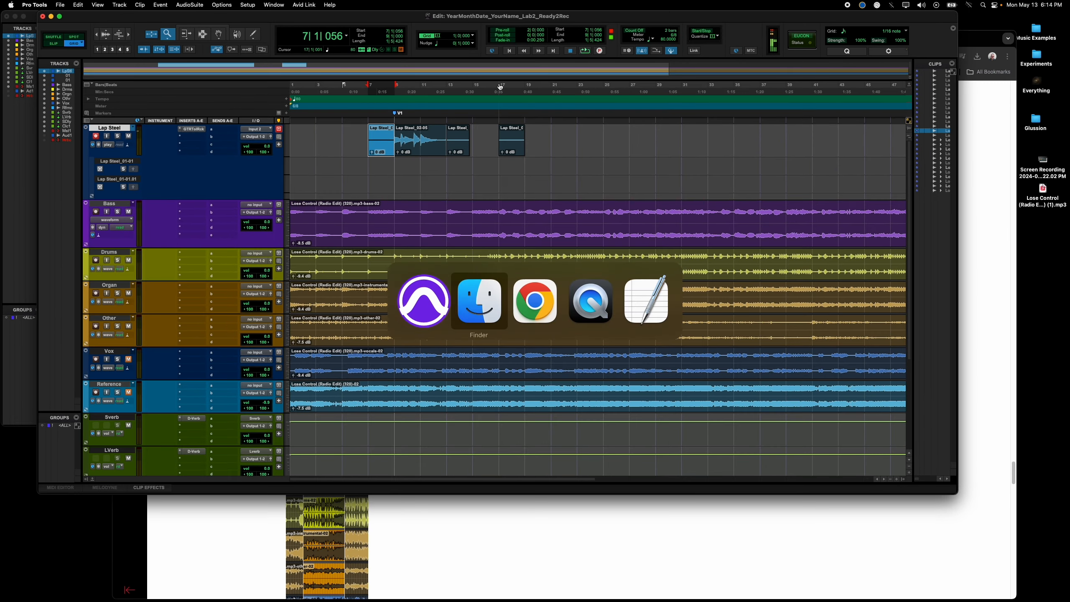
key("super+Tab")
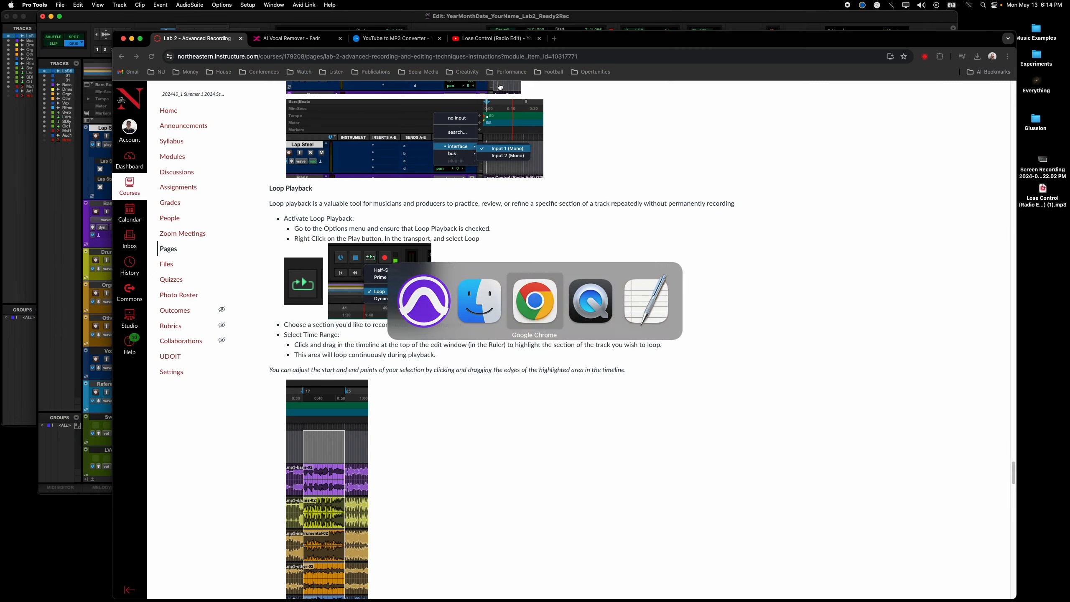
scroll(445, 289, "down", 20)
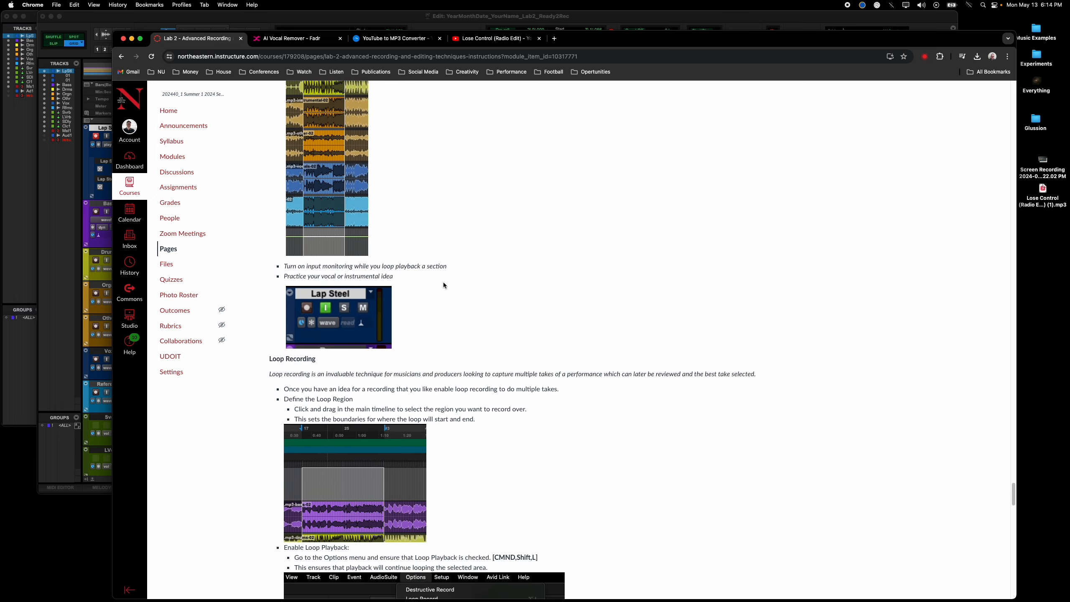
scroll(443, 284, "down", 10)
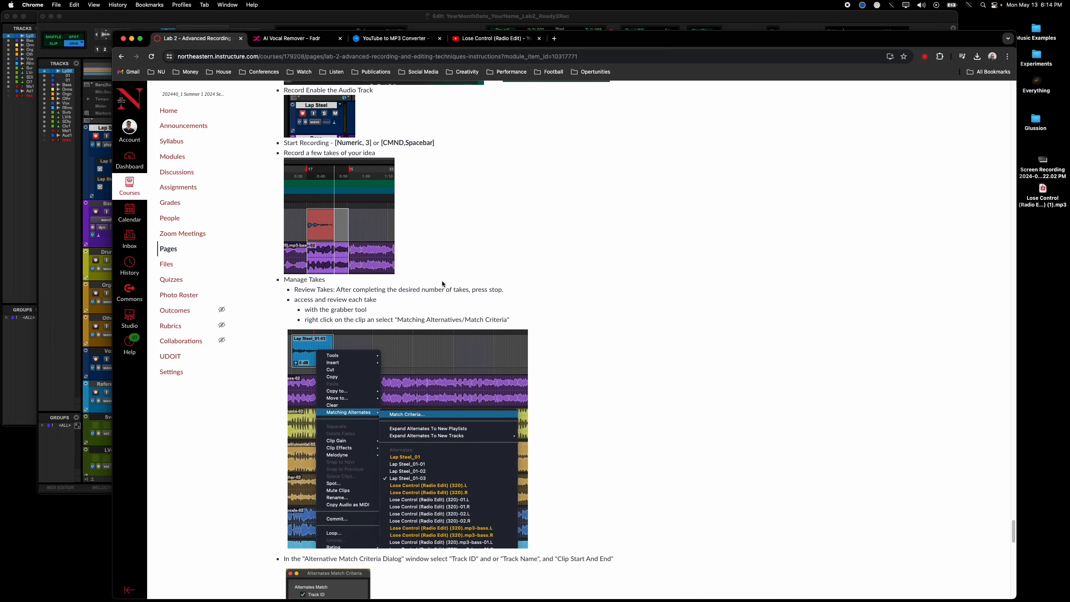
scroll(444, 285, "down", 10)
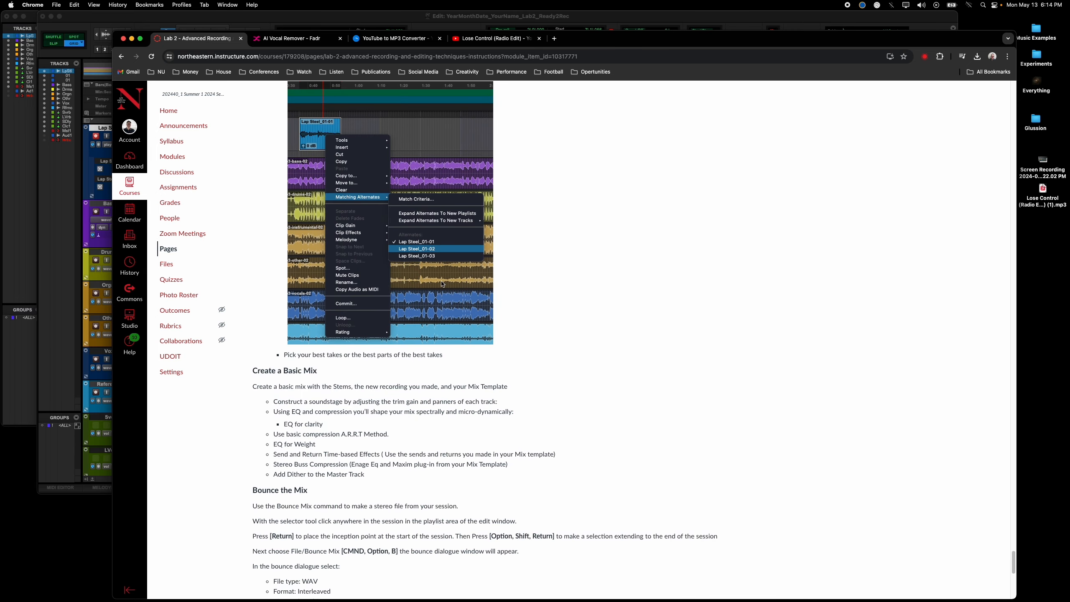
scroll(440, 284, "down", 1)
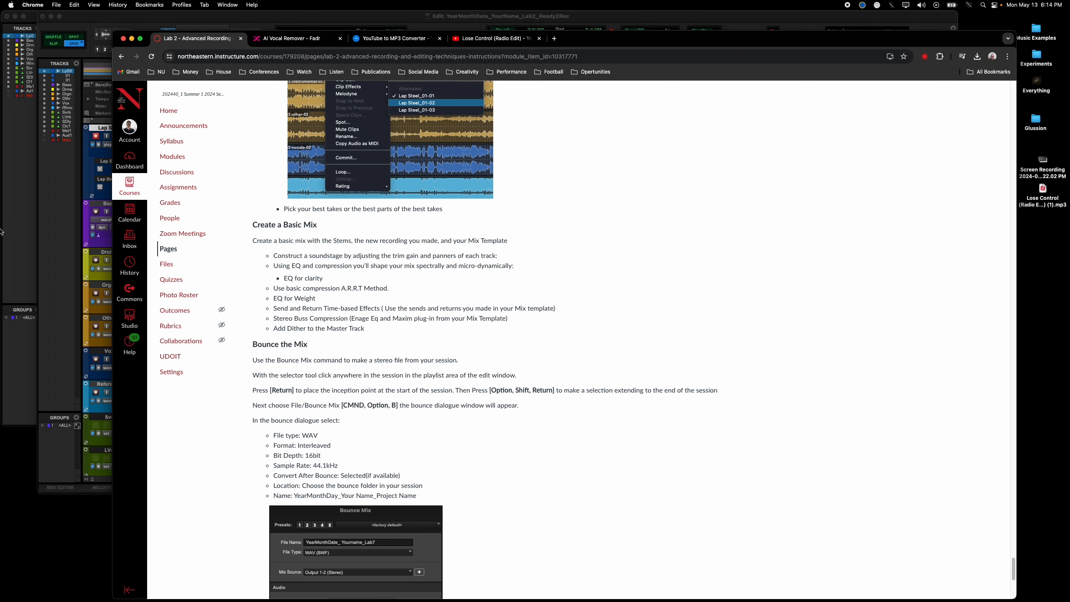
- Review the effects return and Master tracks in Pro Tools, and check the Bounce the Mix instructions in Chrome
left_click(62, 307)
scroll(154, 340, "down", 5)
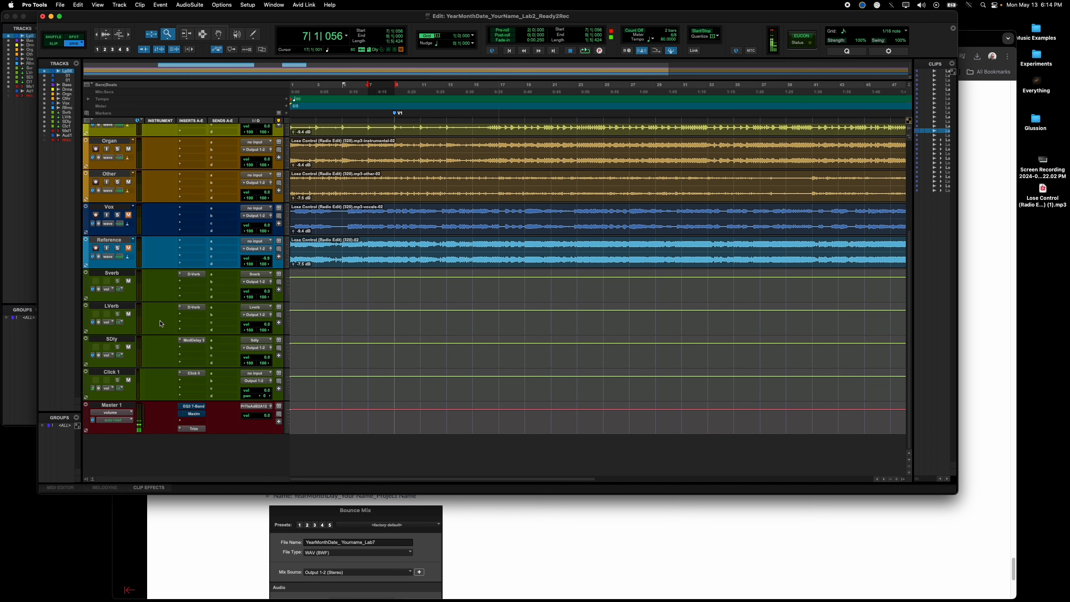
scroll(157, 319, "up", 3)
scroll(158, 320, "down", 3)
key("super+Tab")
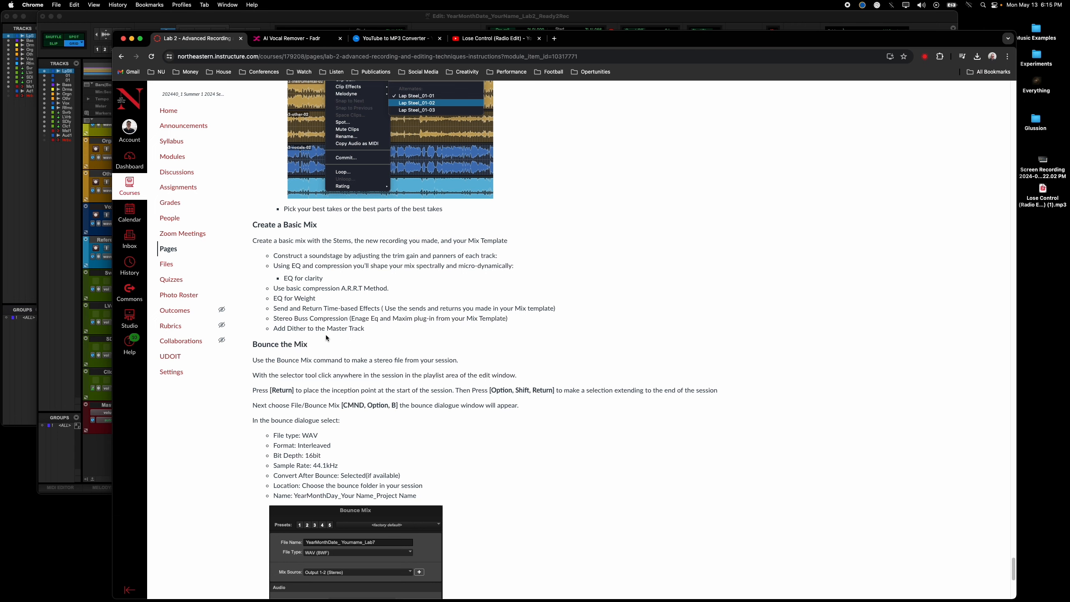
scroll(344, 338, "down", 3)
scroll(342, 338, "down", 2)
- Switch to Pro Tools, select the whole session from start to end and open the Bounce Mix settings
key("super+Tab")
key("Return")
key("alt+shift+Return")
key("super+alt+b")
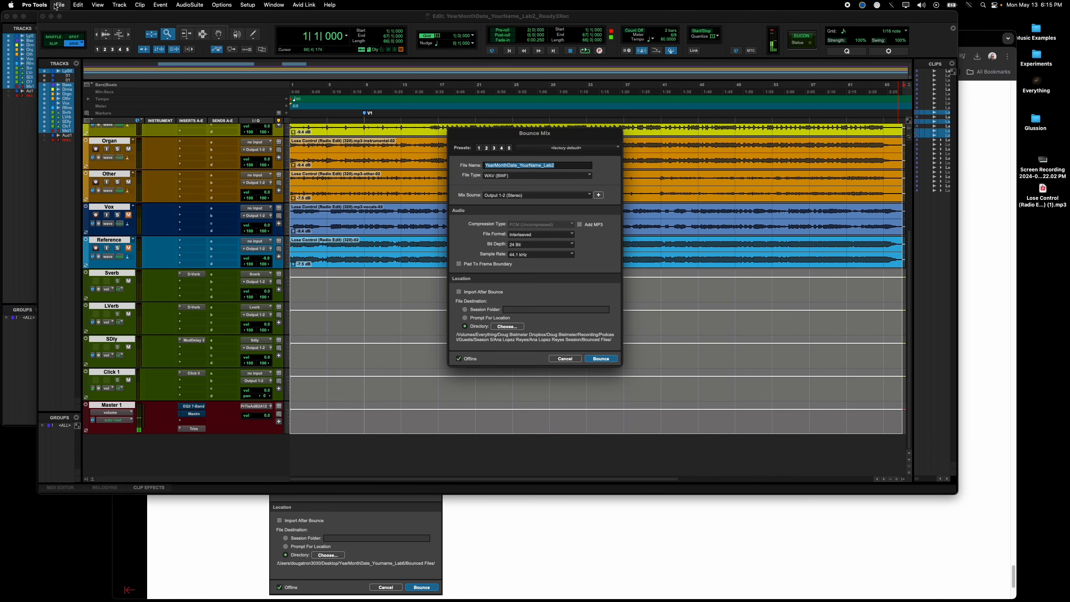
left_click(60, 5)
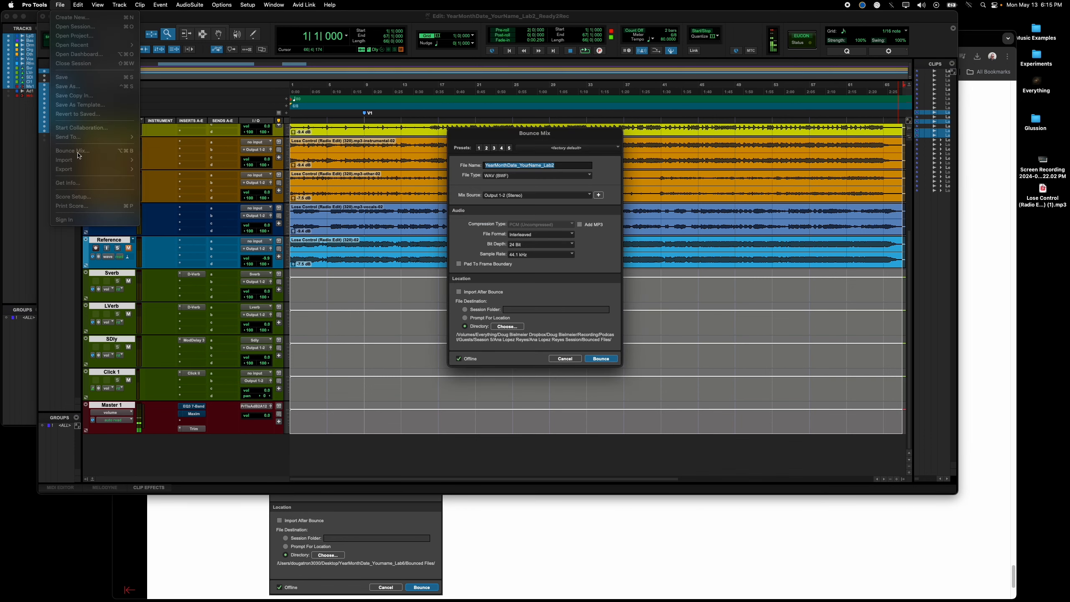
left_click(603, 273)
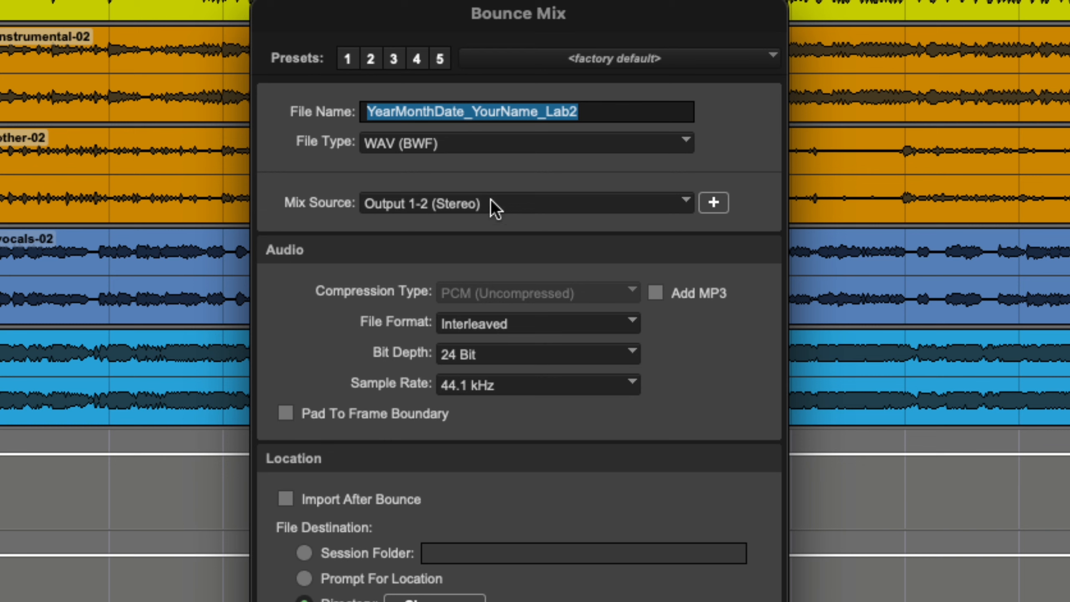
- Set the bounce's bit depth to 16 Bit and choose the Bounced Files folder inside the Desktop's YearMonthDate_YourName_Lab2 folder as destination
left_click(527, 352)
left_click(527, 334)
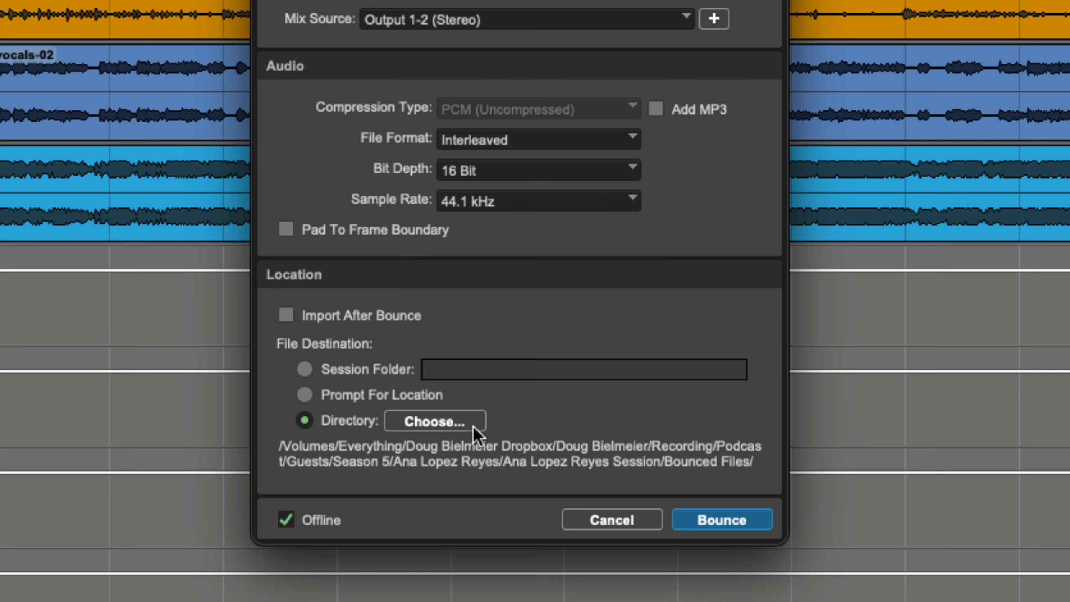
left_click(432, 416)
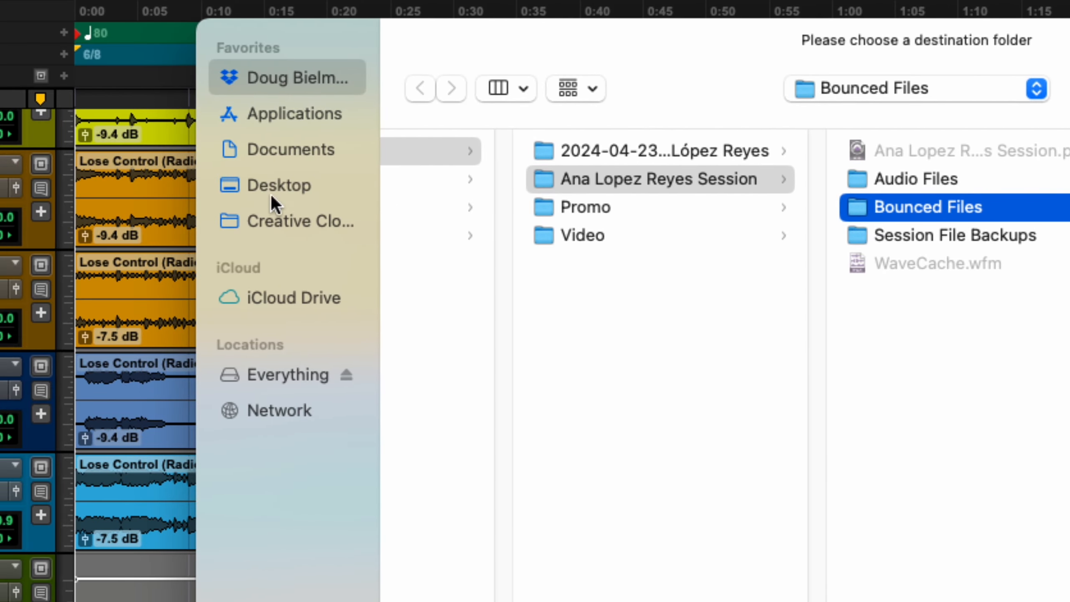
left_click(293, 184)
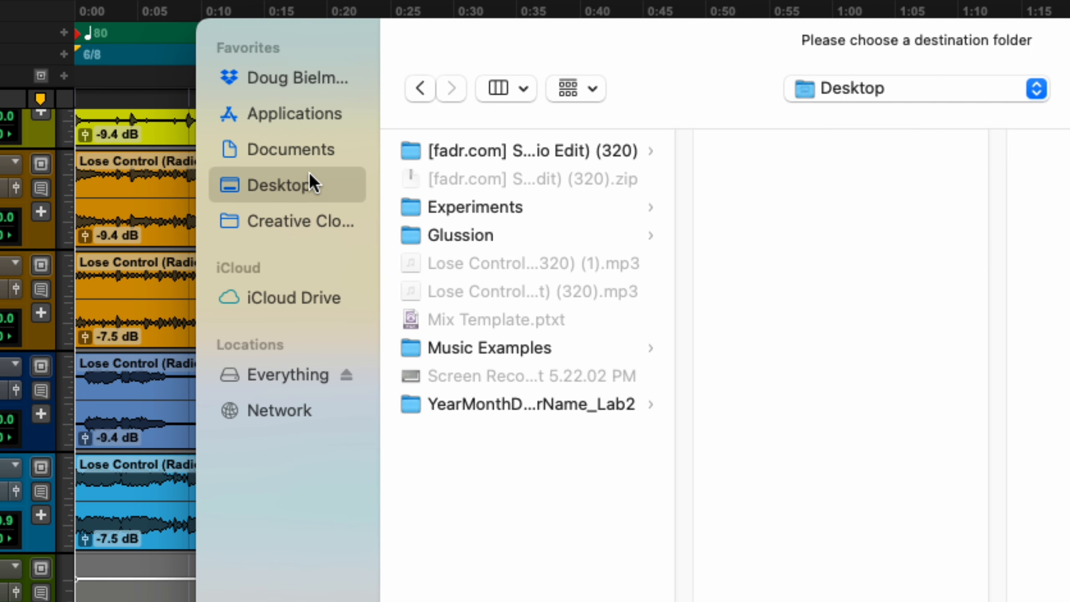
left_click(523, 404)
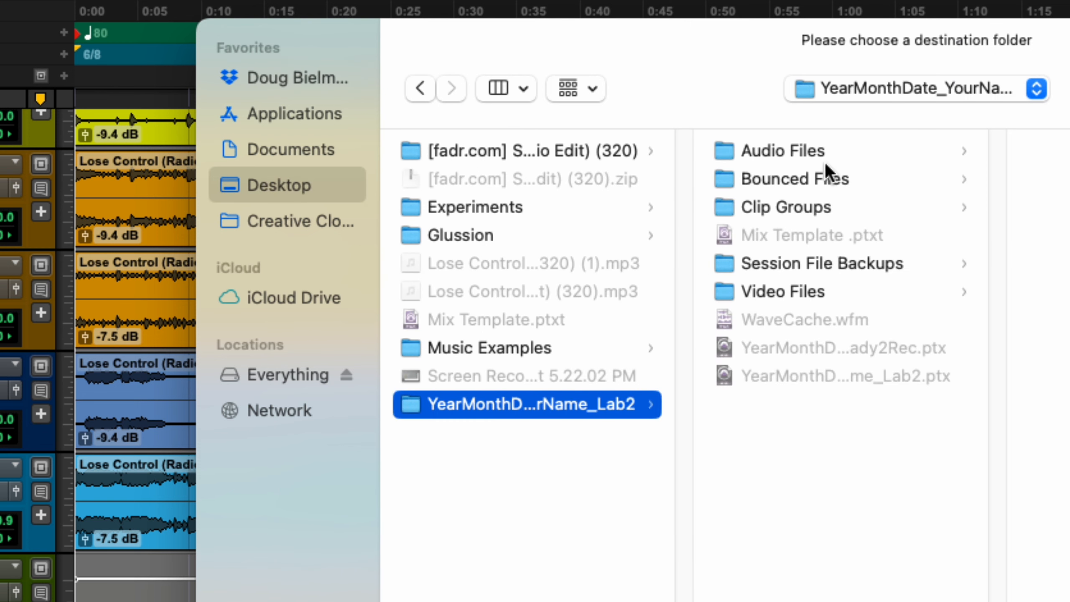
left_click(820, 174)
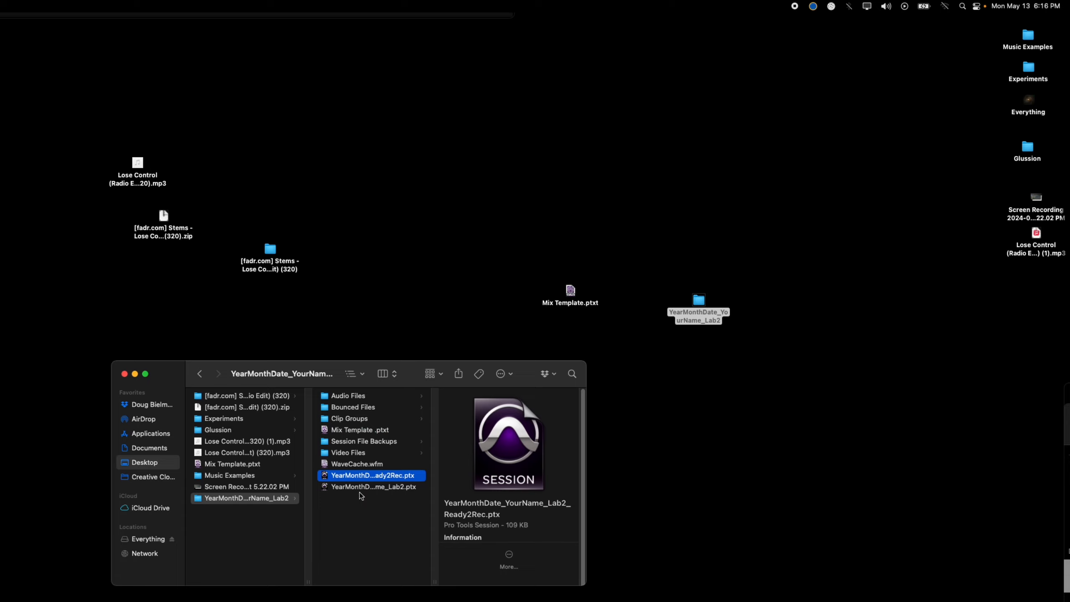
- Close the Finder window and compress the YearMonthDate_YourName_Lab2 session folder on the desktop into a zip file
left_click(124, 374)
right_click(695, 303)
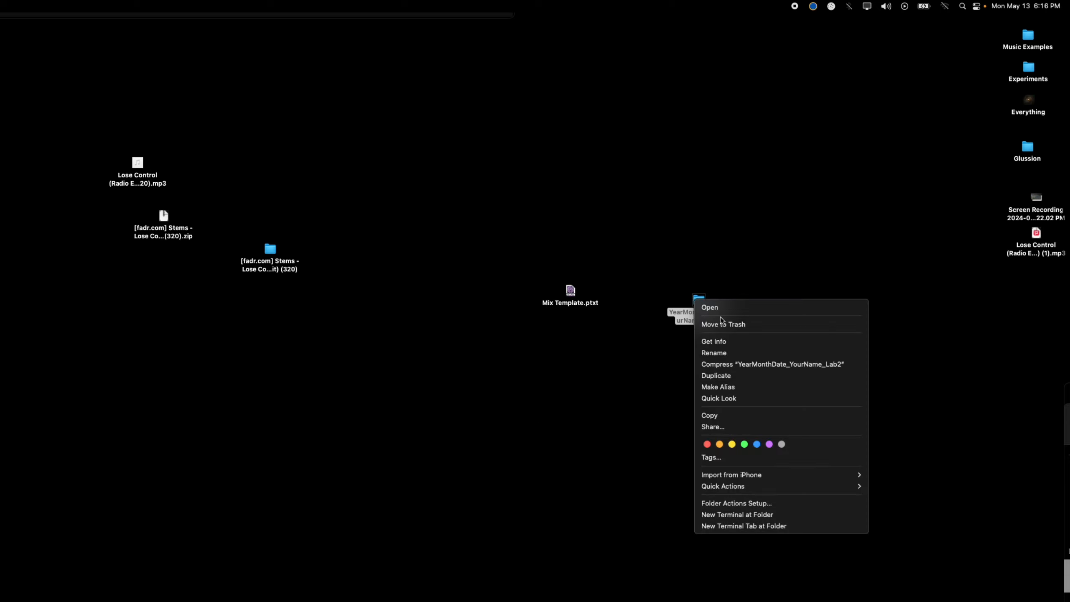
left_click(734, 364)
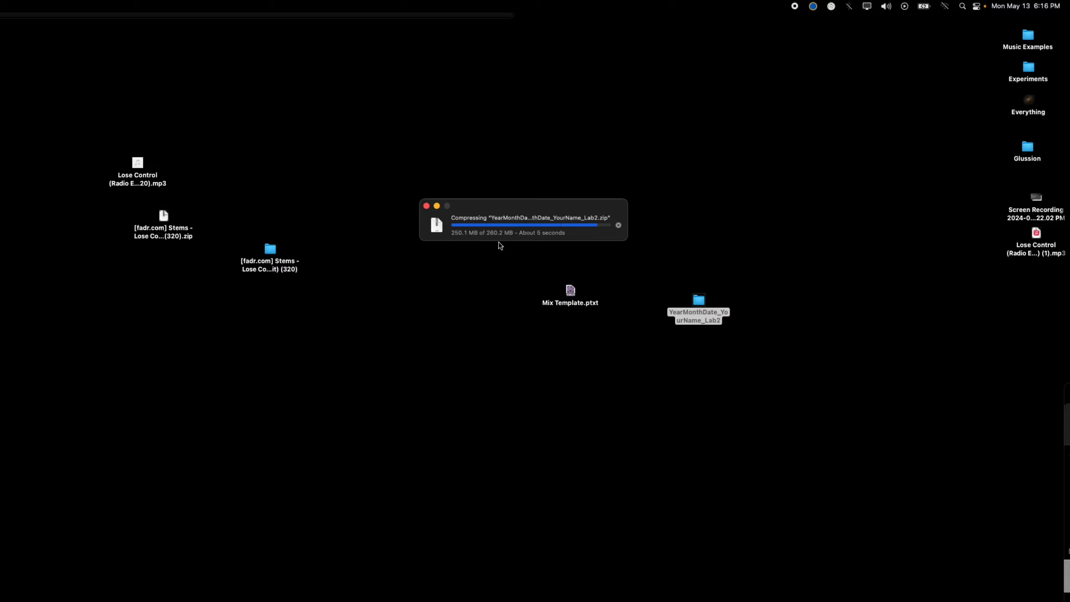
left_click_drag(707, 305, 702, 304)
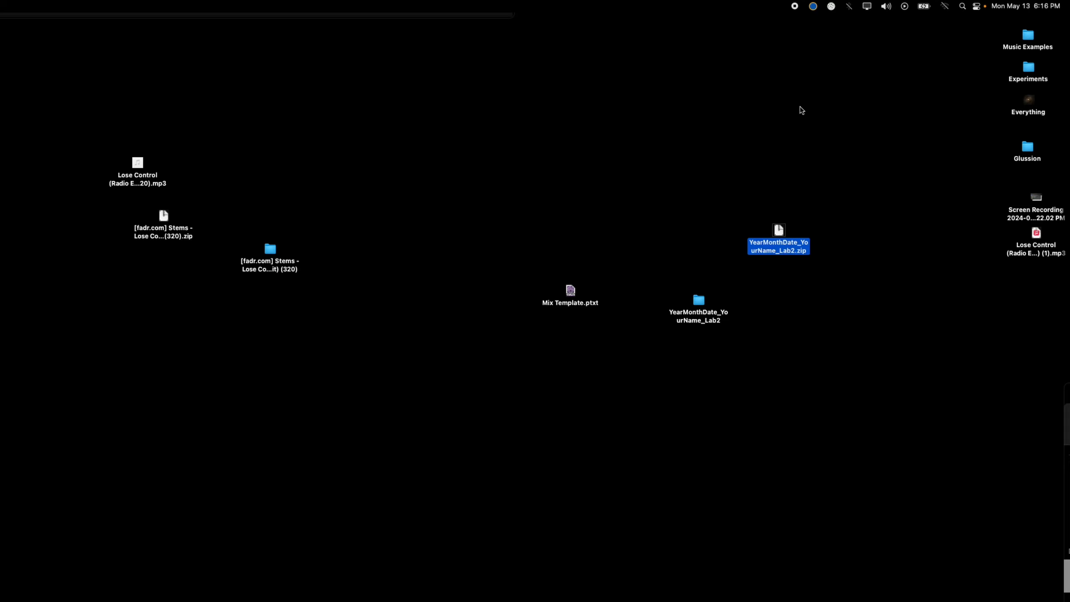
- Switch to Chrome and view the lab instructions for Zipping and Sharing on Cloud Storage
mouse_move(1069, 1)
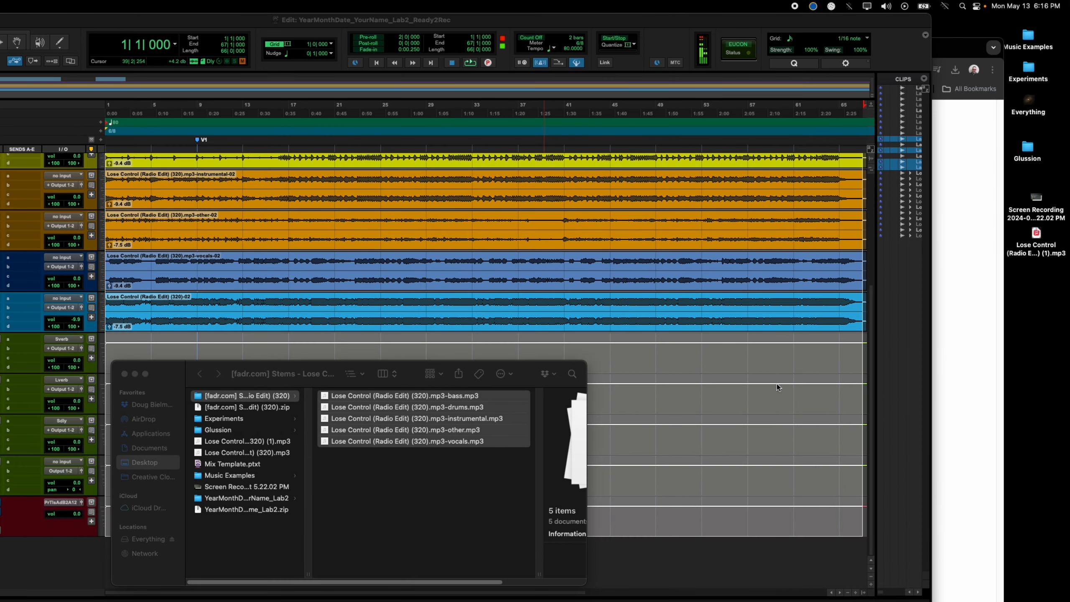
left_click(964, 305)
scroll(365, 320, "down", 5)
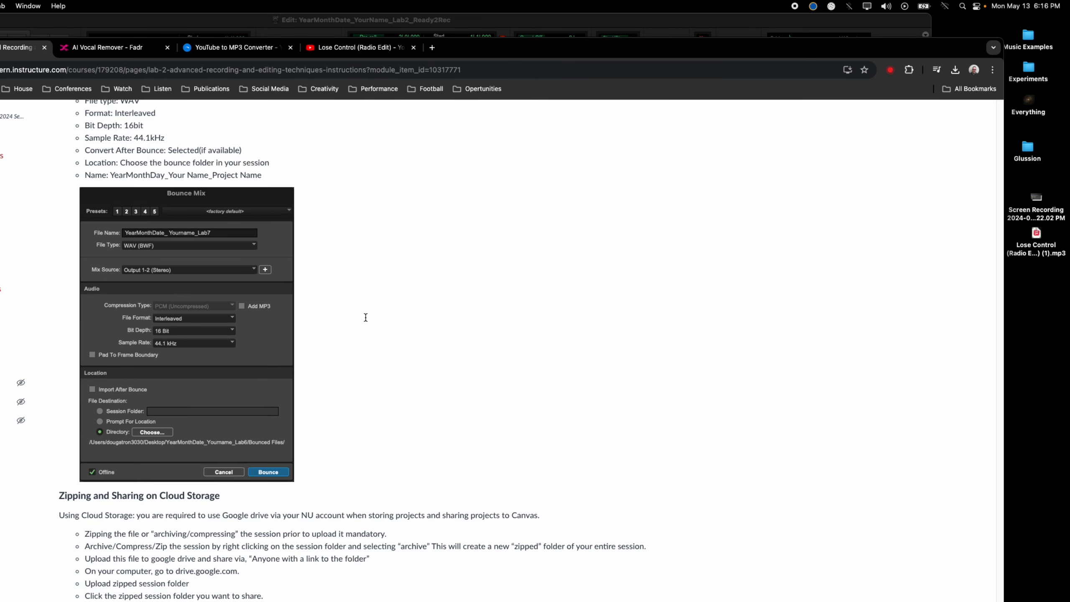